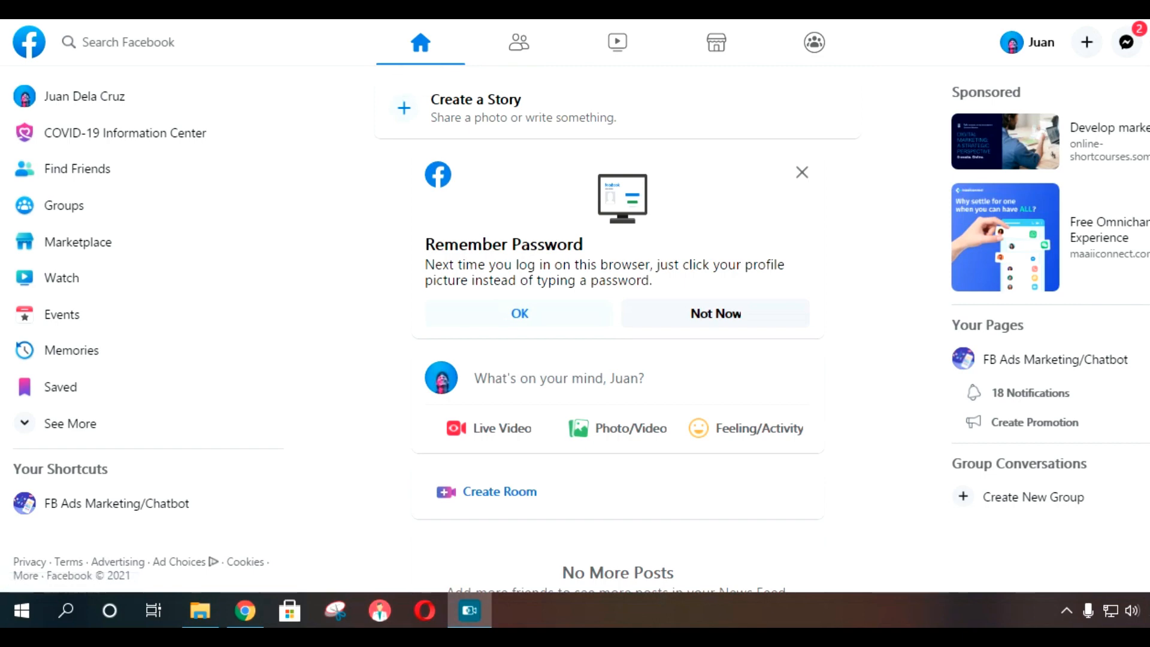
# - Open the Facebook Ads Manager campaigns page in a new browser tab
pyautogui.click(395, 20)
pyautogui.hotkey('ctrl', 't')
pyautogui.write('face')
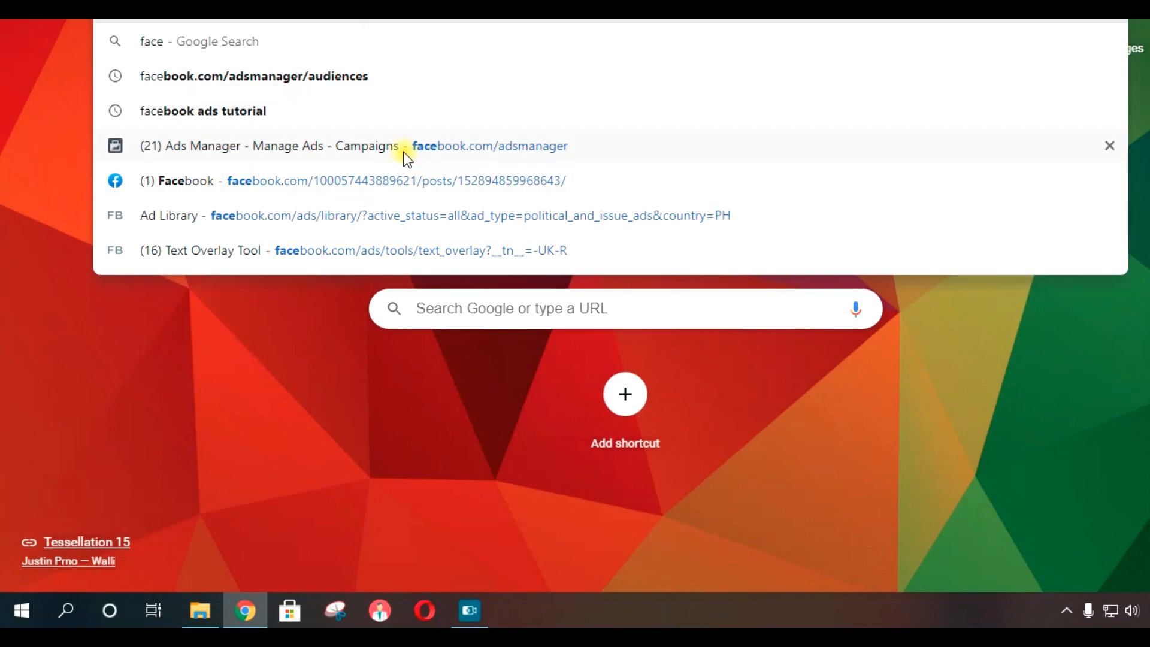
pyautogui.click(501, 152)
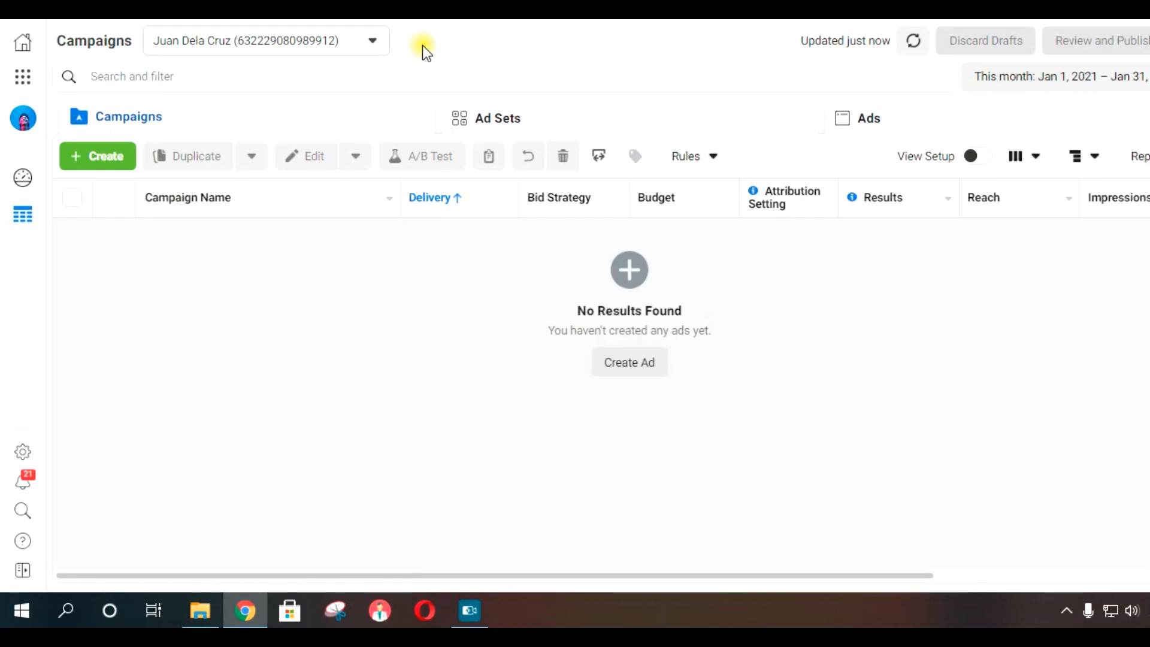
# - Switch Ads Manager to the "For Digital Marketing Course" ad account
pyautogui.click(311, 41)
pyautogui.click(217, 154)
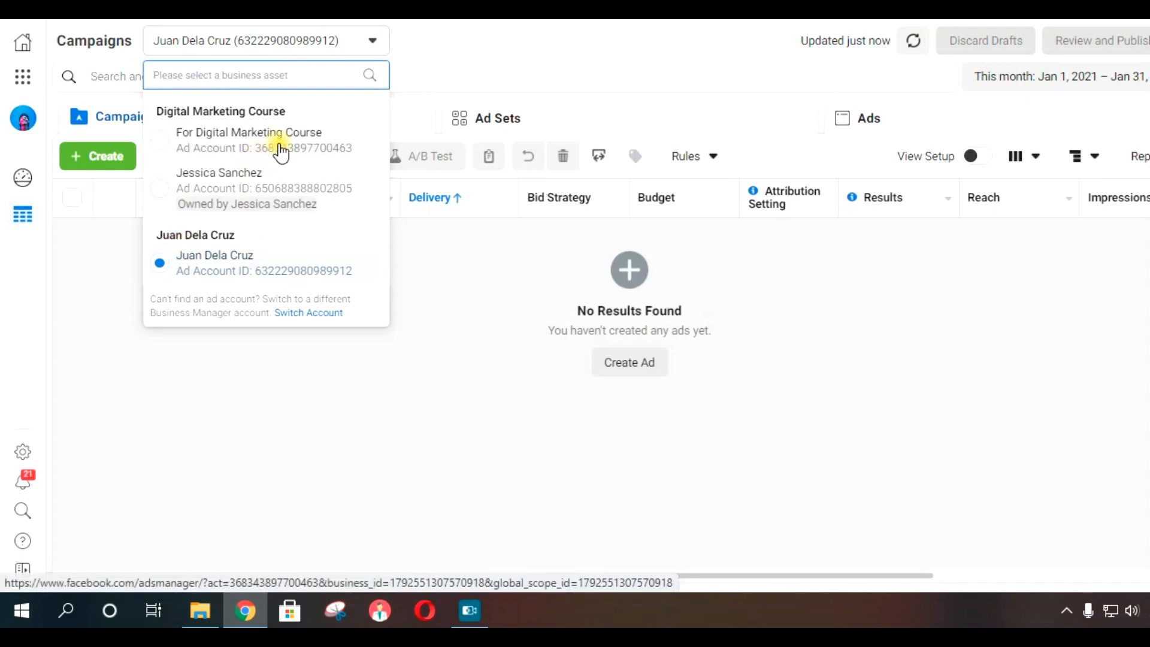
pyautogui.click(226, 145)
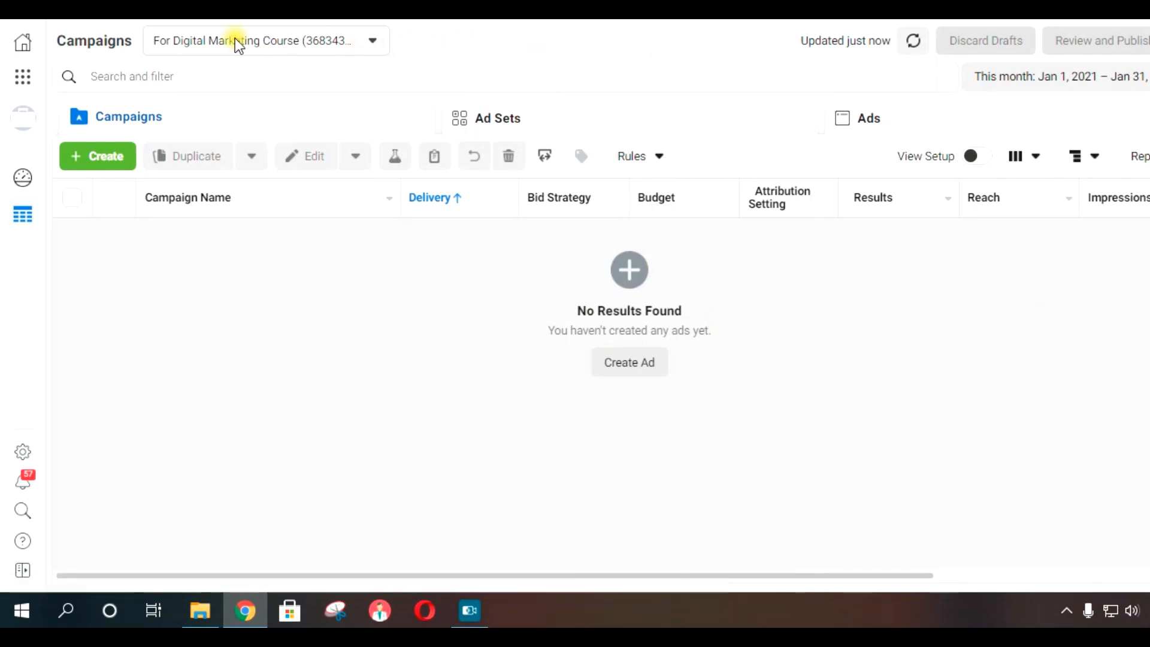
# - Open the ad account's Audiences page and check the size and availability of the saved audiences
pyautogui.click(23, 84)
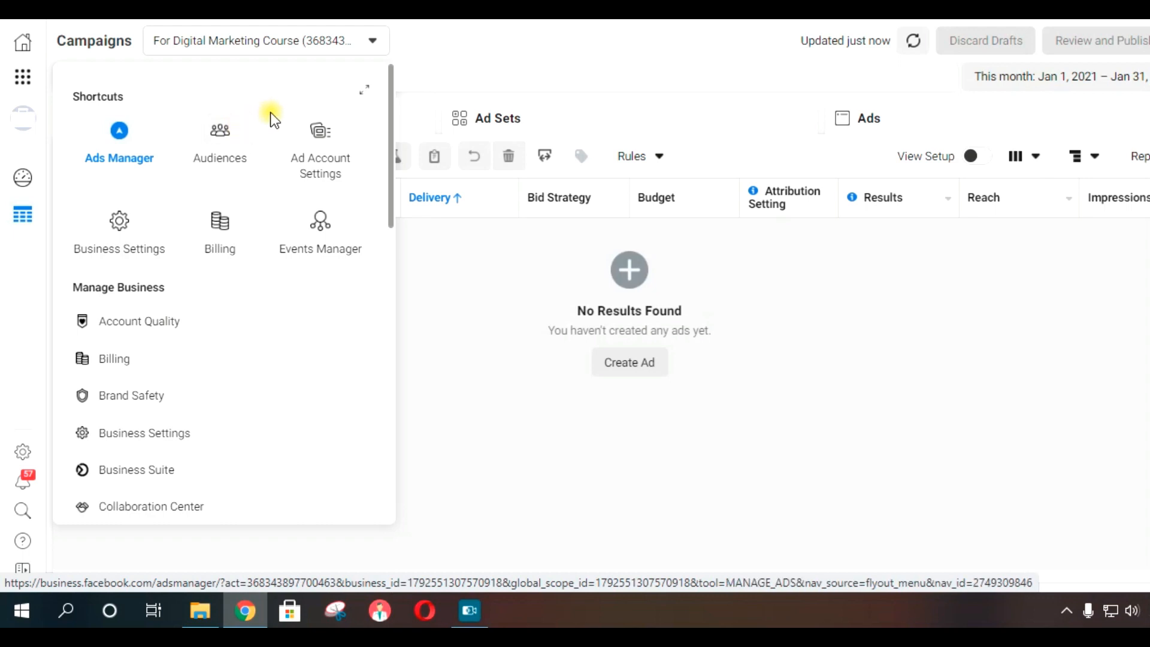
pyautogui.click(215, 135)
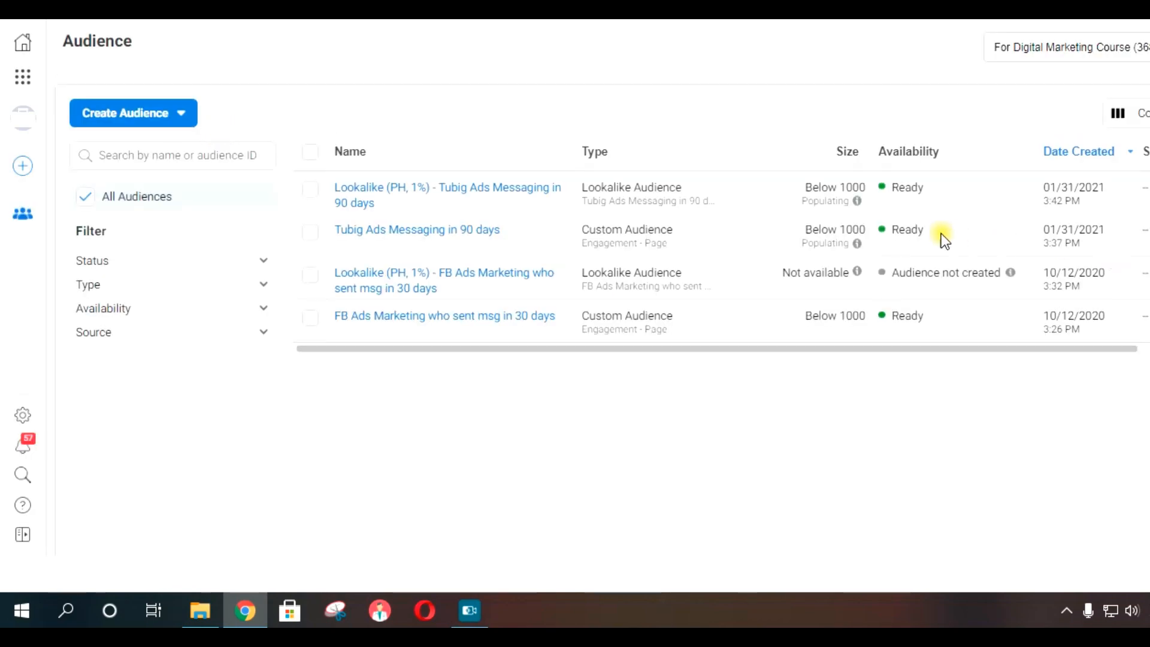
pyautogui.moveTo(804, 206); pyautogui.dragTo(857, 211)
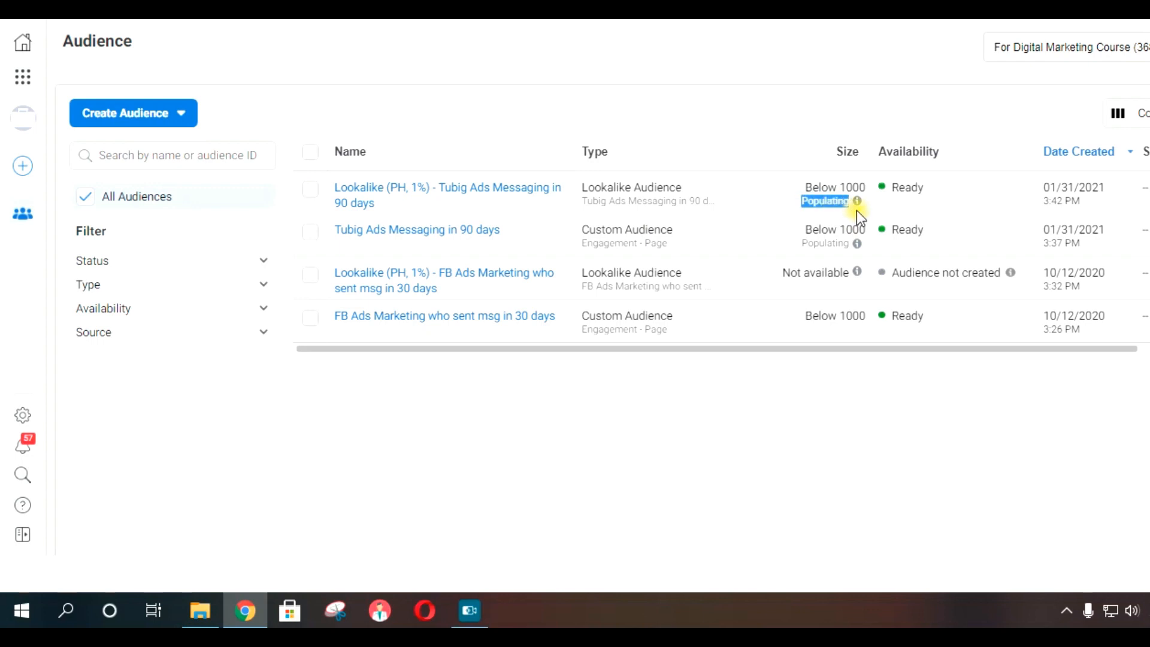
pyautogui.click(659, 428)
# - Return to the Ads Manager campaigns page and start a new campaign with the Messages objective
pyautogui.click(23, 77)
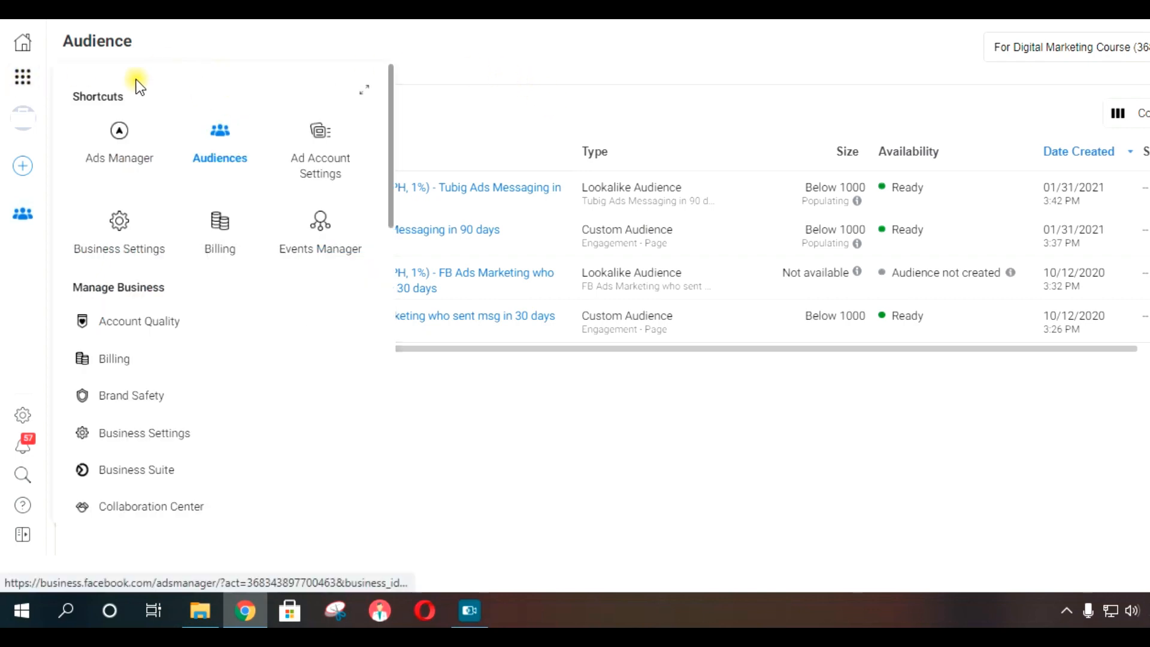
pyautogui.click(119, 138)
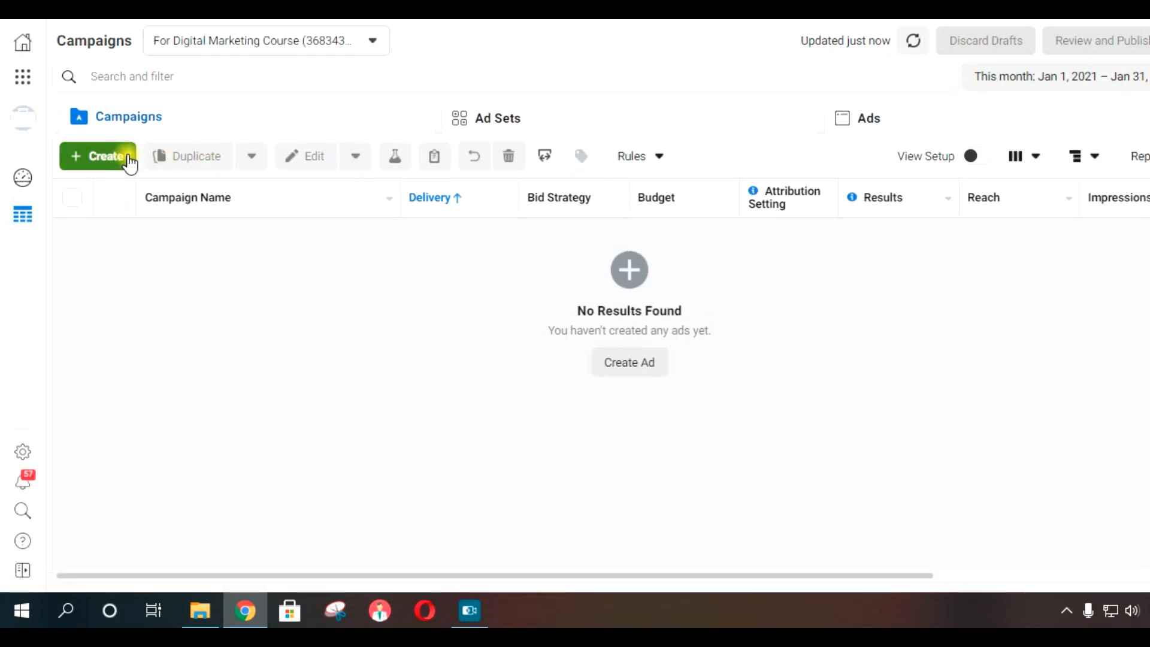
pyautogui.click(97, 161)
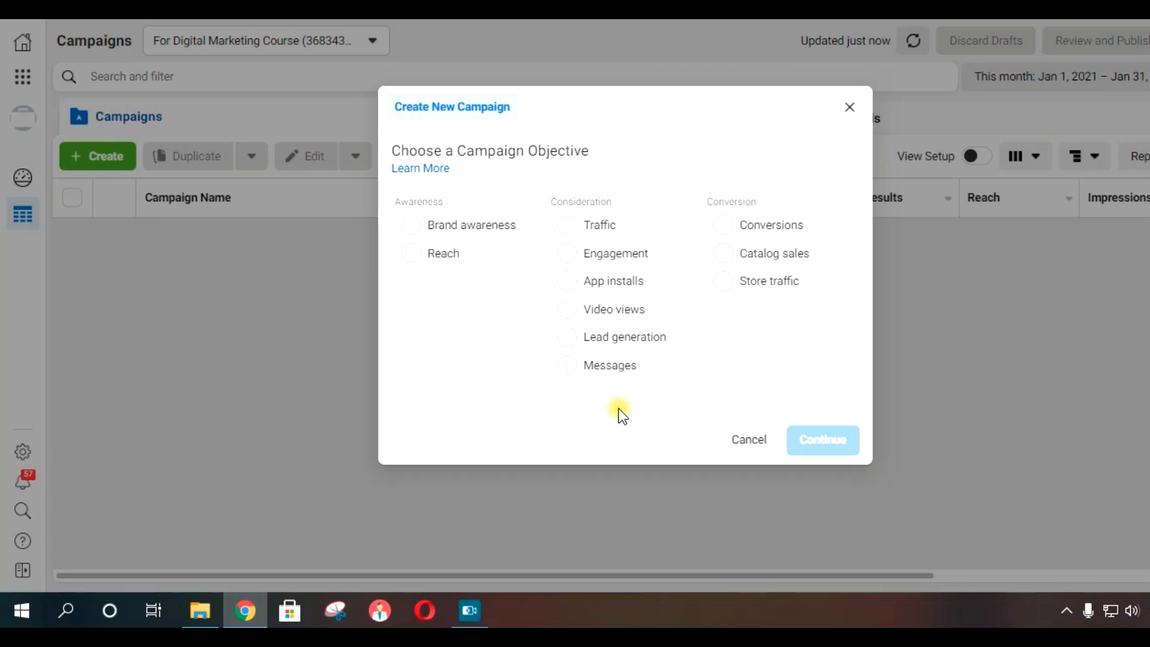
pyautogui.moveTo(460, 152); pyautogui.dragTo(585, 152)
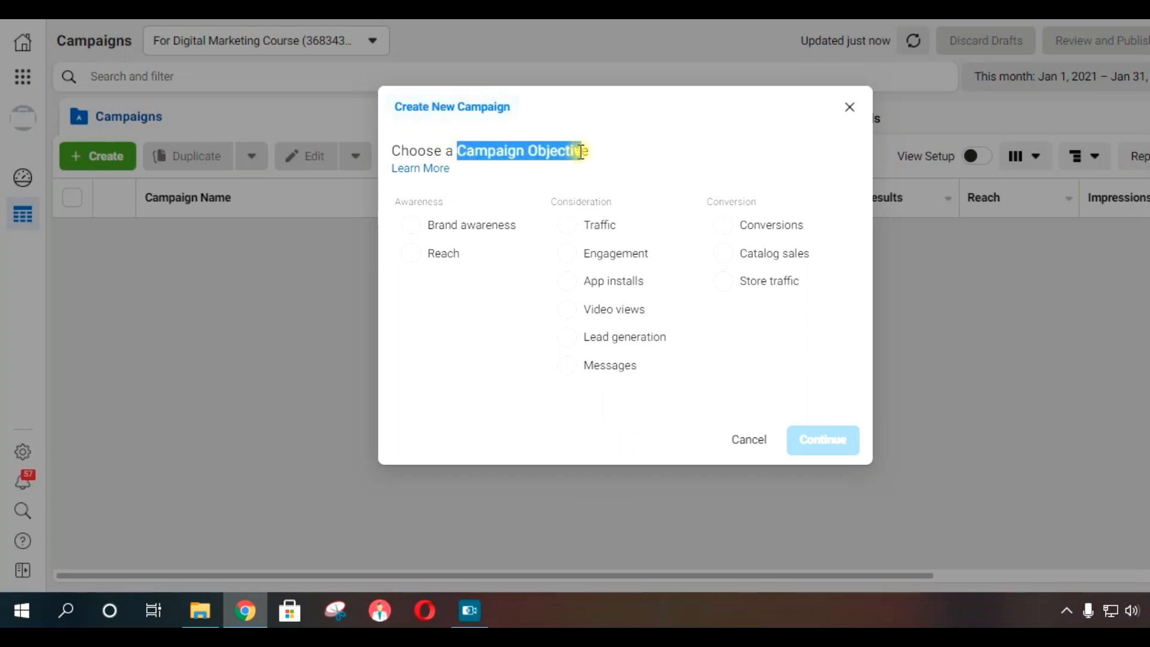
pyautogui.click(565, 367)
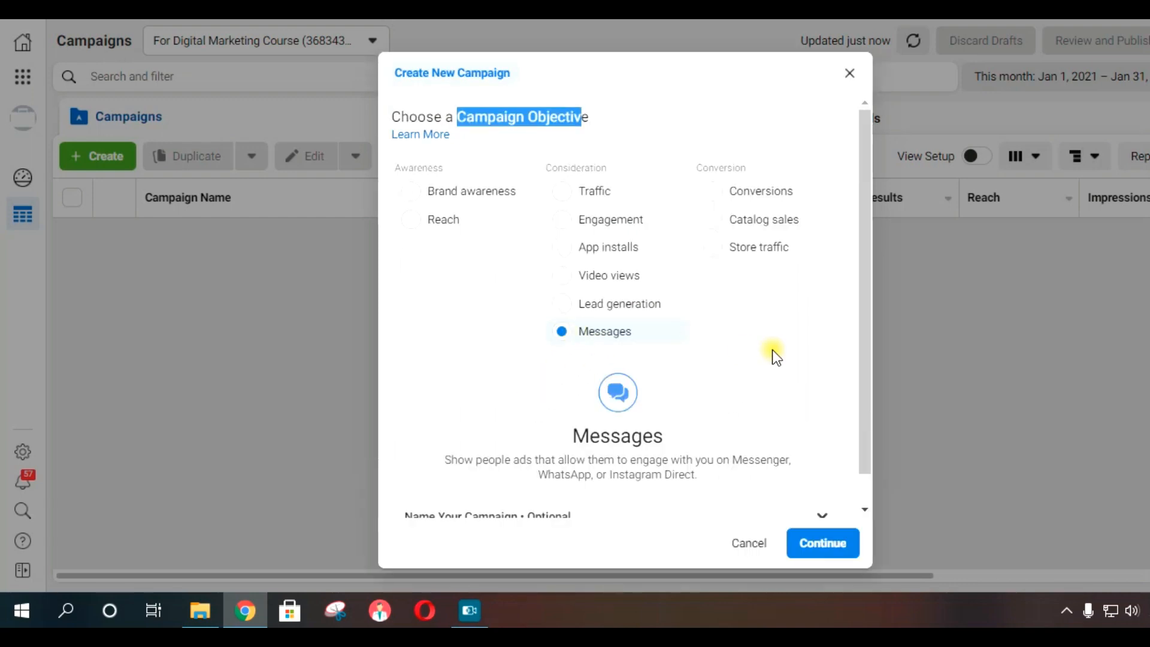
# - Expand the optional naming section of the new campaign and look over its Campaign, Ad Set and Ad levels
pyautogui.scroll(-1, 800, 372)
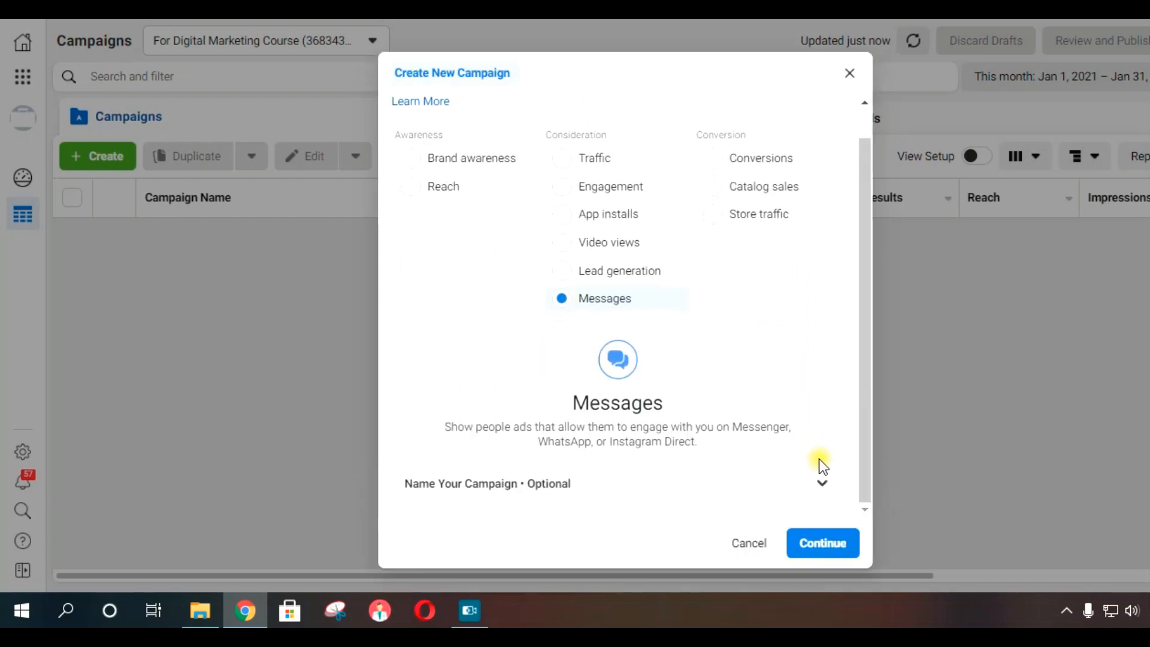
pyautogui.click(825, 479)
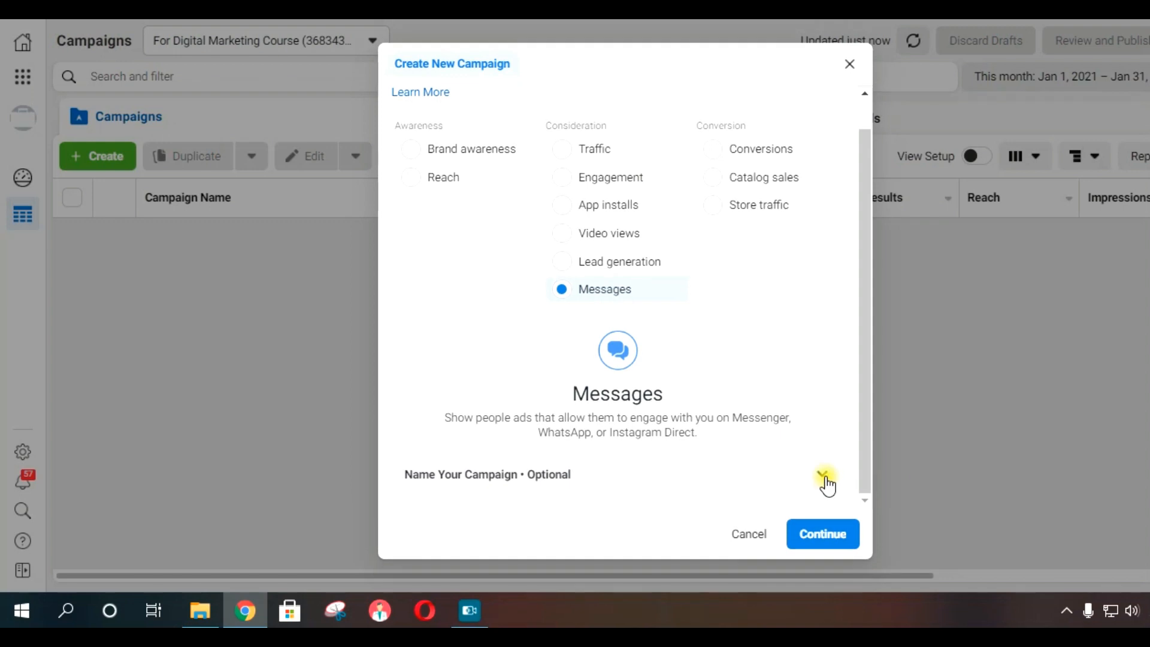
pyautogui.click(823, 476)
pyautogui.scroll(-4, 785, 330)
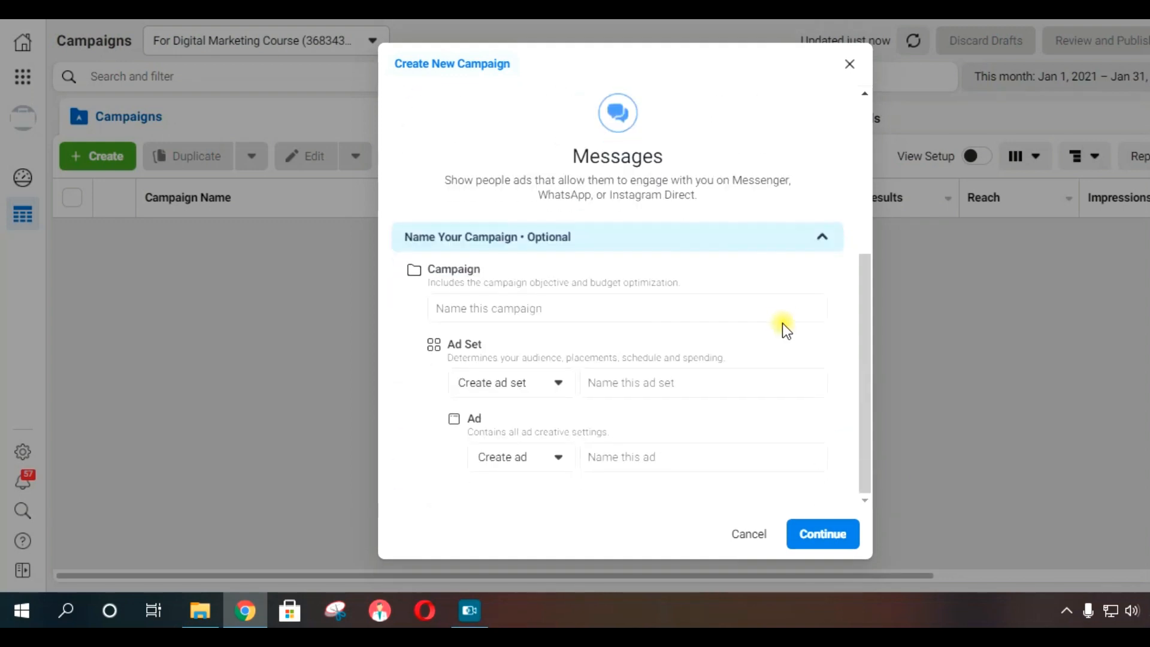
pyautogui.click(593, 302)
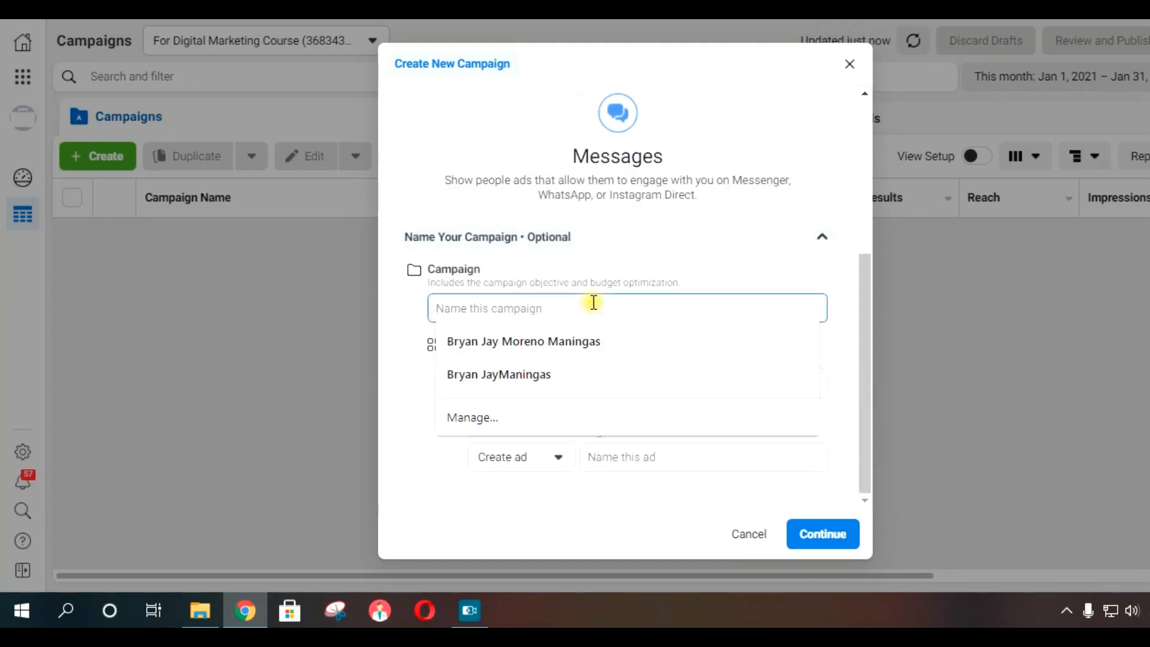
pyautogui.click(398, 525)
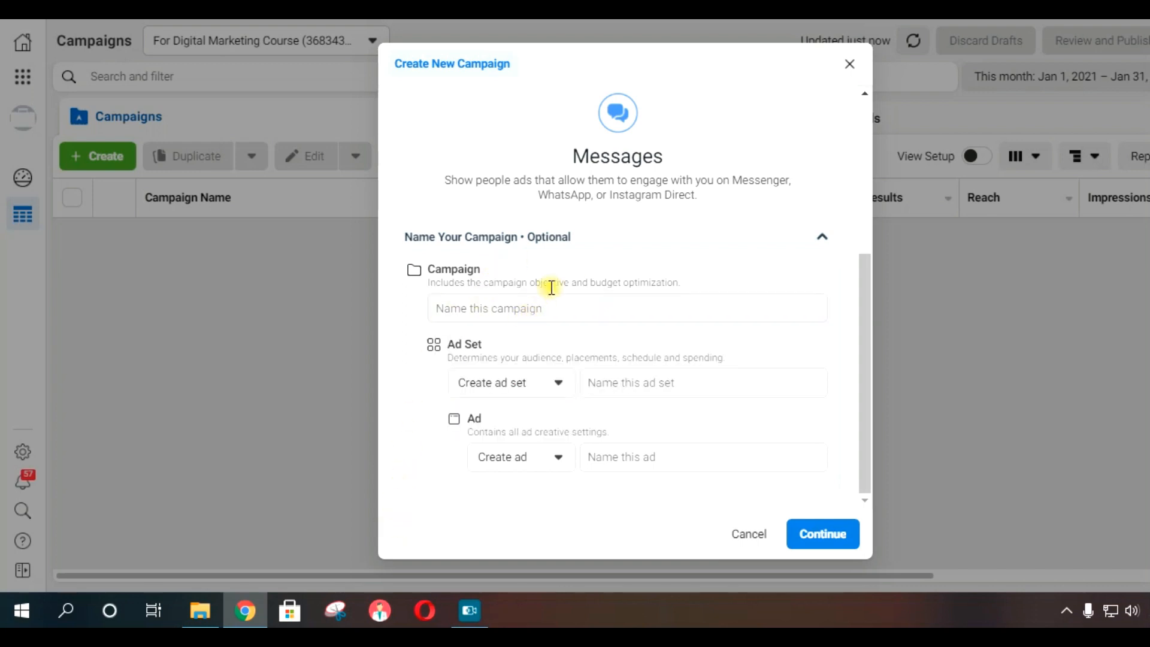
pyautogui.moveTo(503, 271); pyautogui.dragTo(432, 277)
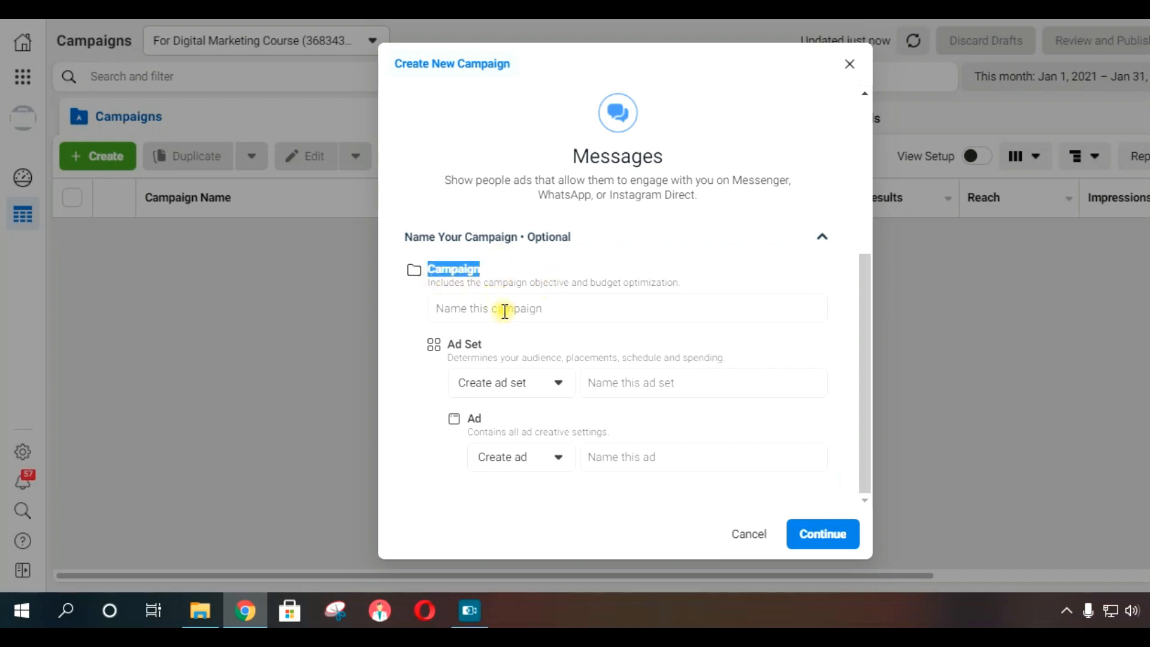
pyautogui.click(493, 347)
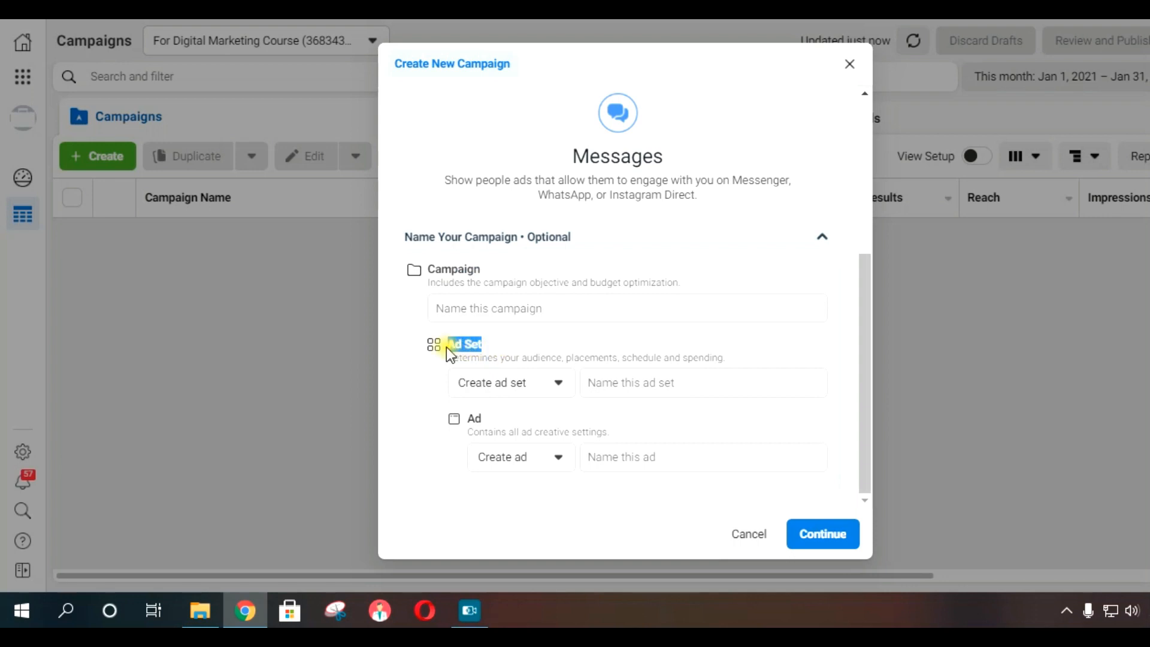
pyautogui.moveTo(488, 419); pyautogui.dragTo(471, 419)
# - Name the campaign "Moto Ko To"
pyautogui.click(567, 306)
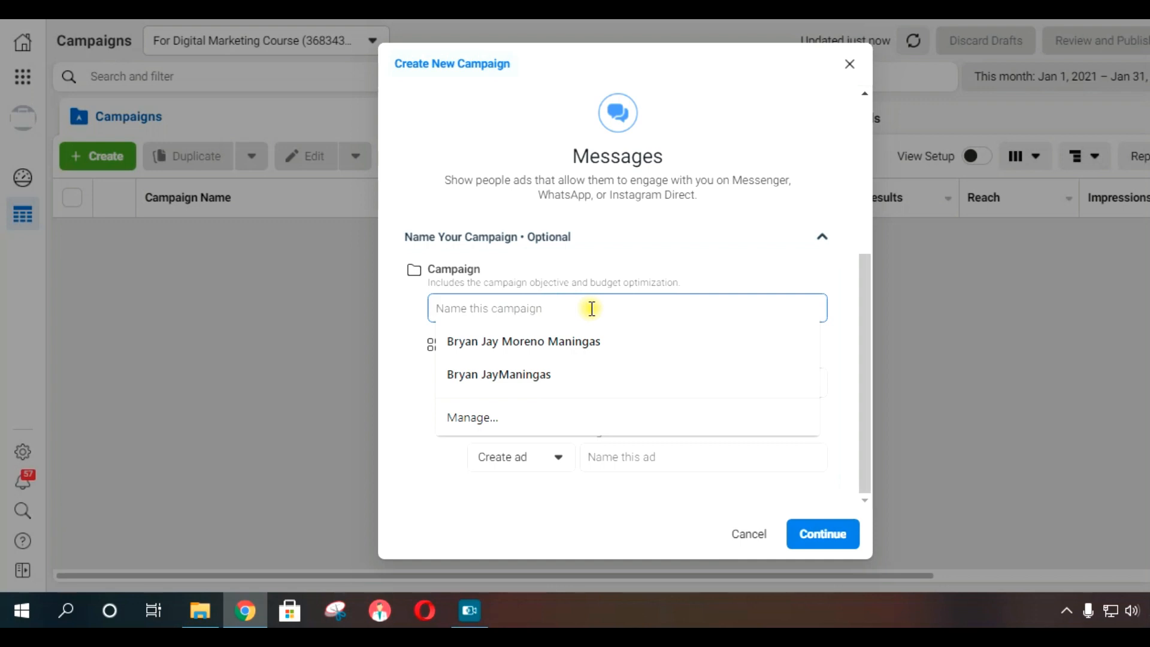
pyautogui.write('Moyo')
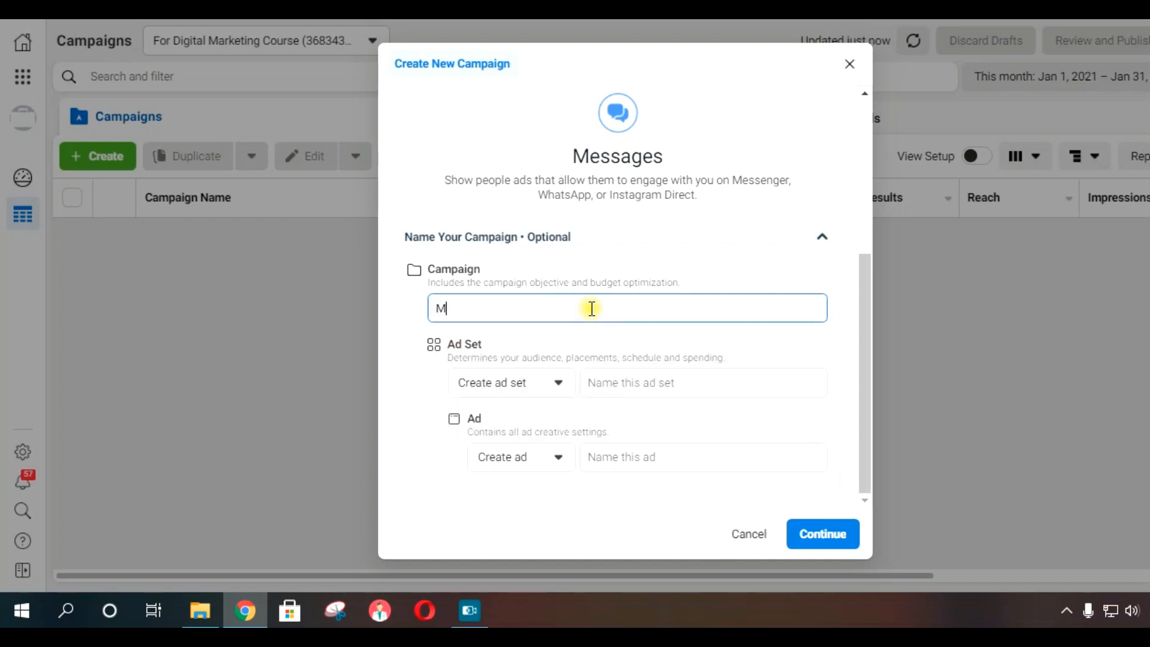
pyautogui.press('BackSpace')
pyautogui.press('BackSpace')
pyautogui.write('to Ko To')
# - Copy the campaign name and reuse it to name the ad set "Moto Ko To Ad Set"
pyautogui.moveTo(590, 309); pyautogui.dragTo(435, 310)
pyautogui.hotkey('ctrl', 'c')
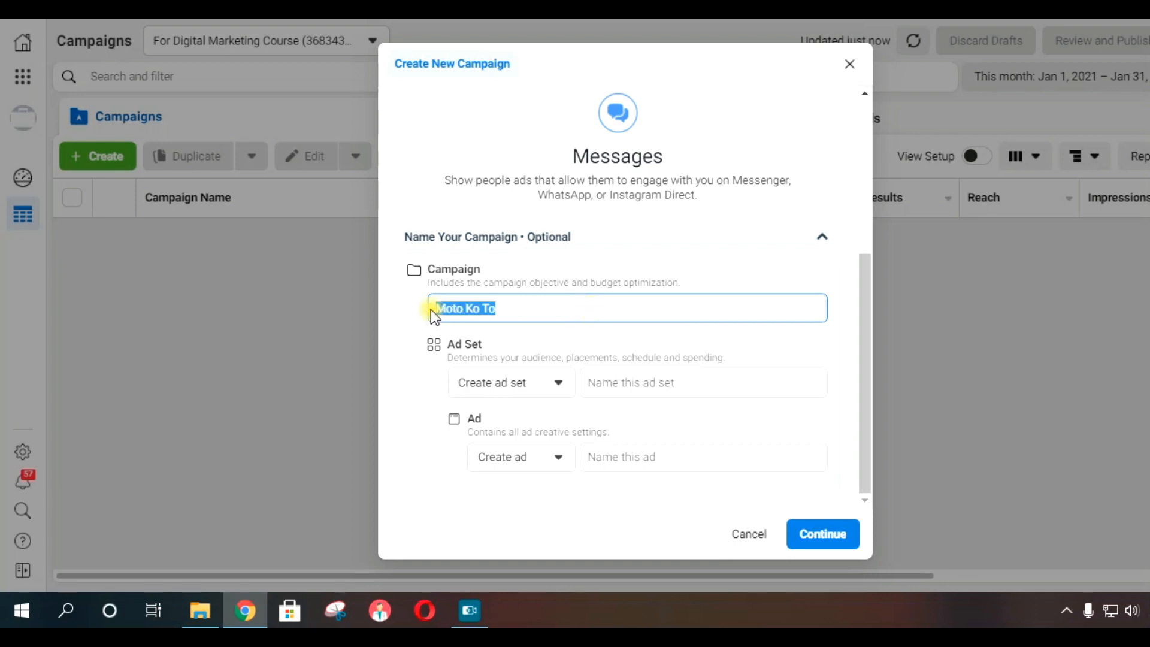
pyautogui.click(628, 384)
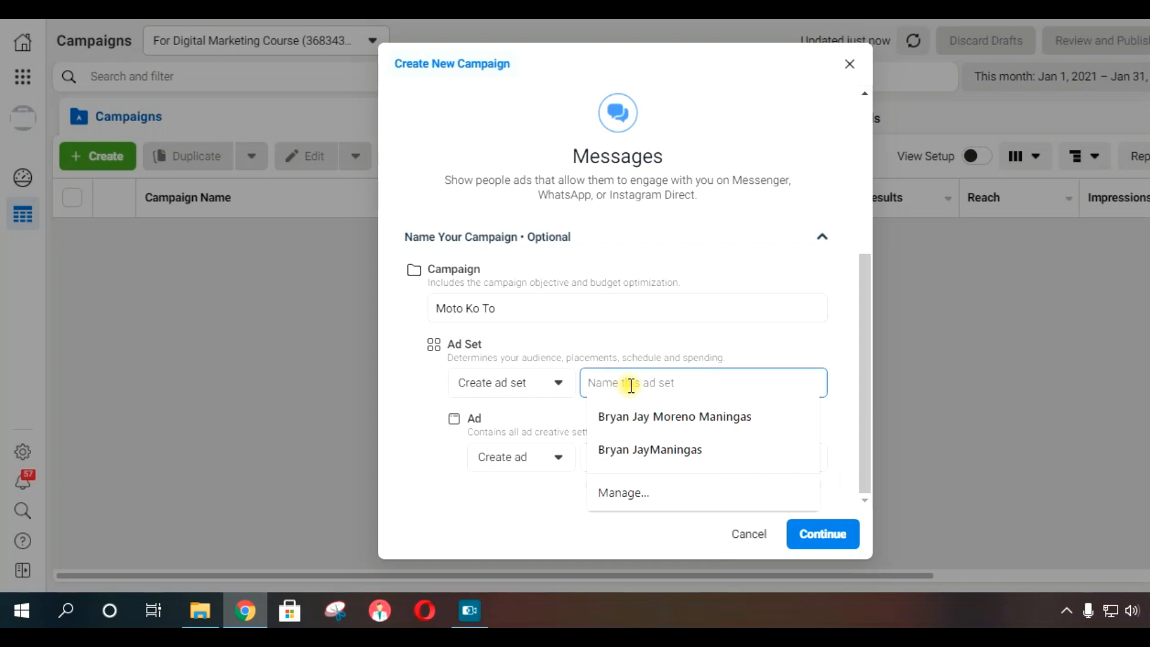
pyautogui.hotkey('ctrl', 'v')
pyautogui.write('Ad Set')
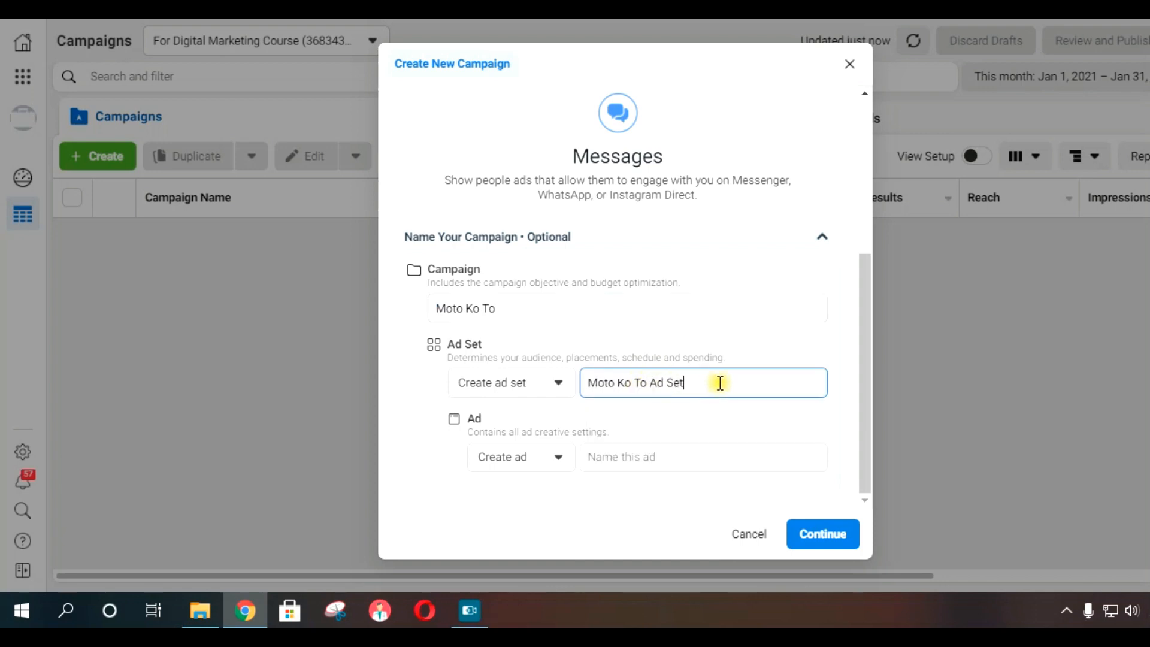
# - Name the ad "Moto Ko To Ad", reusing the copied campaign name
pyautogui.click(689, 461)
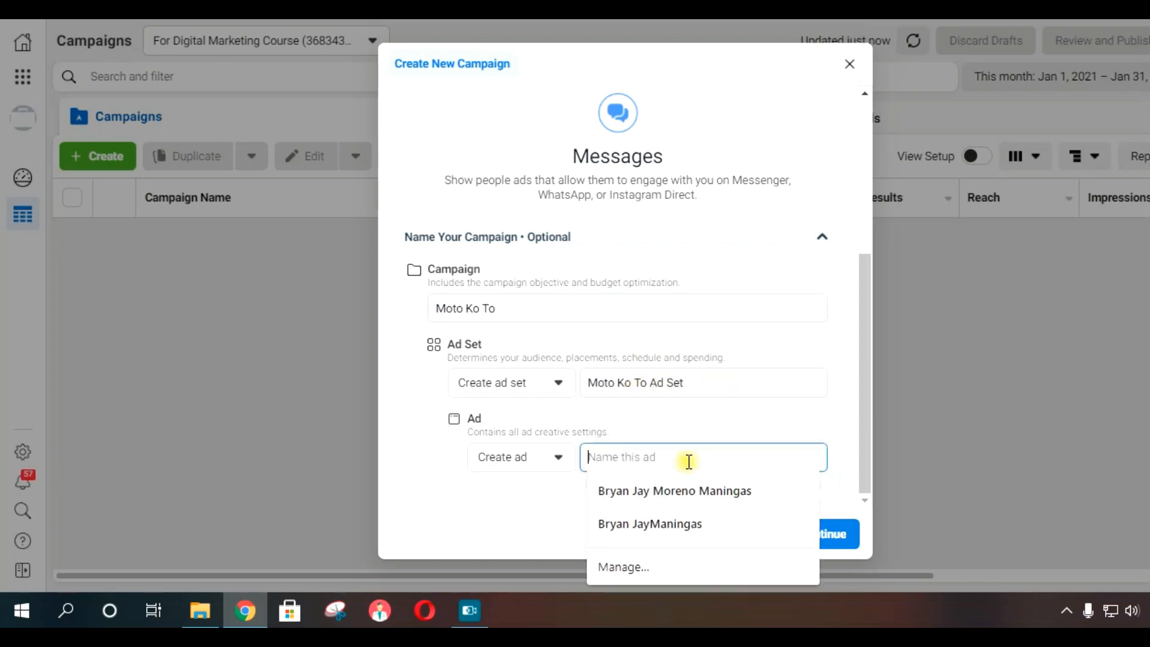
pyautogui.click(509, 526)
pyautogui.click(672, 459)
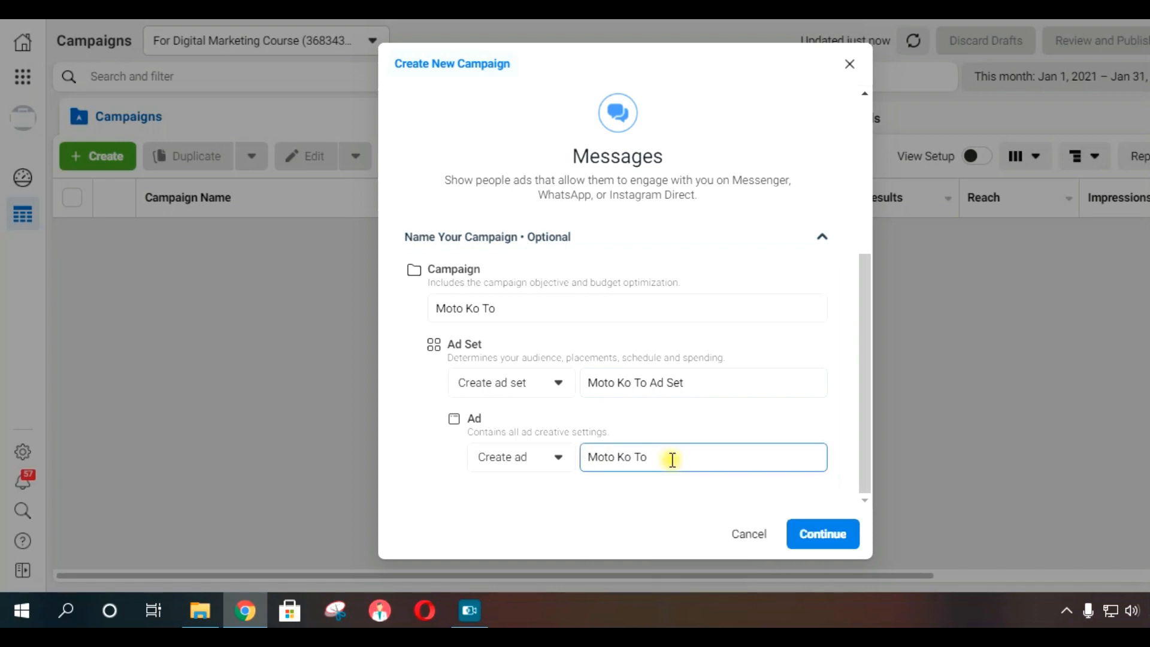
pyautogui.write('Ad')
pyautogui.click(661, 528)
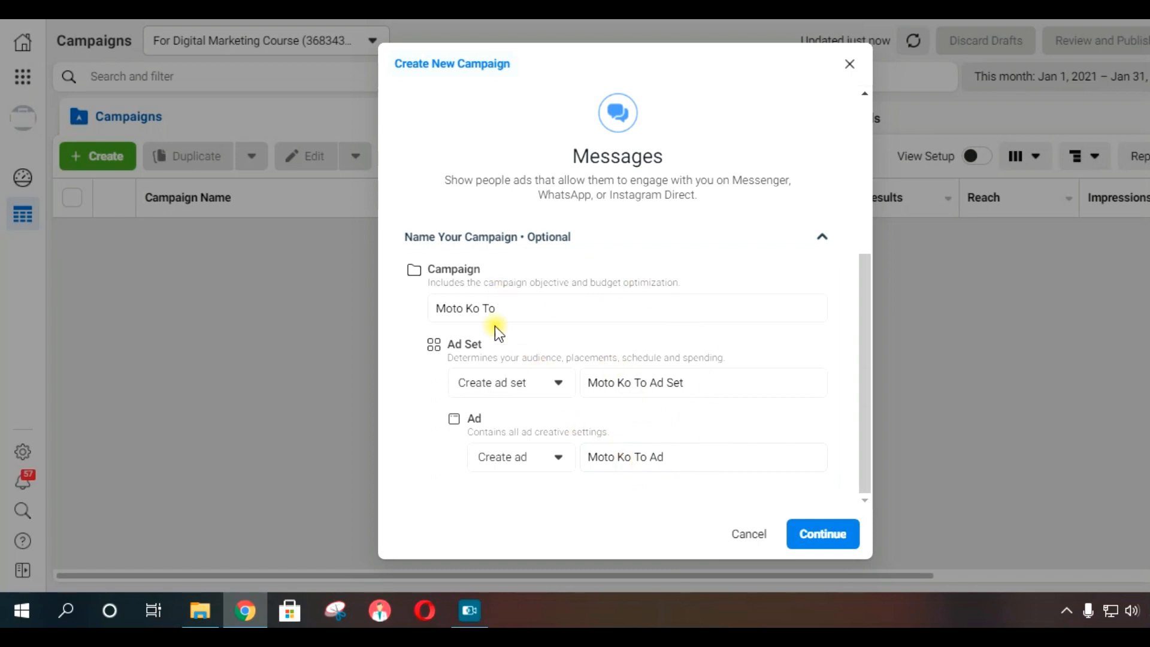
# - Review the campaign, ad set and ad names, and continue to the draft campaign's editor
pyautogui.moveTo(519, 308); pyautogui.dragTo(423, 309)
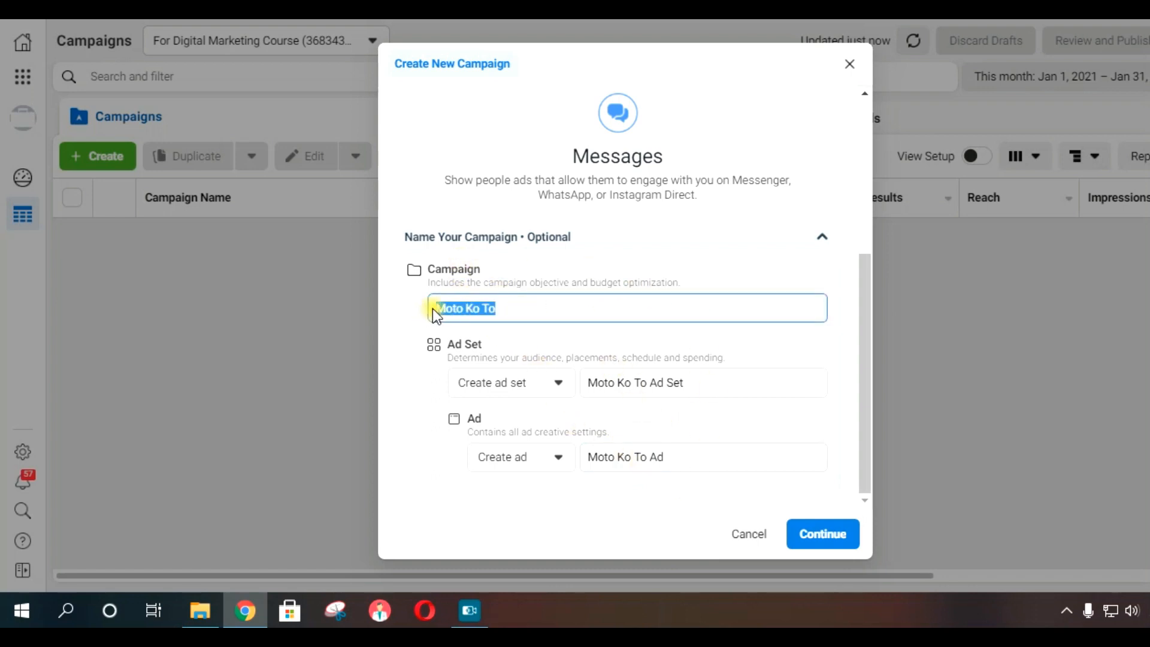
pyautogui.click(624, 384)
pyautogui.moveTo(697, 384); pyautogui.dragTo(575, 396)
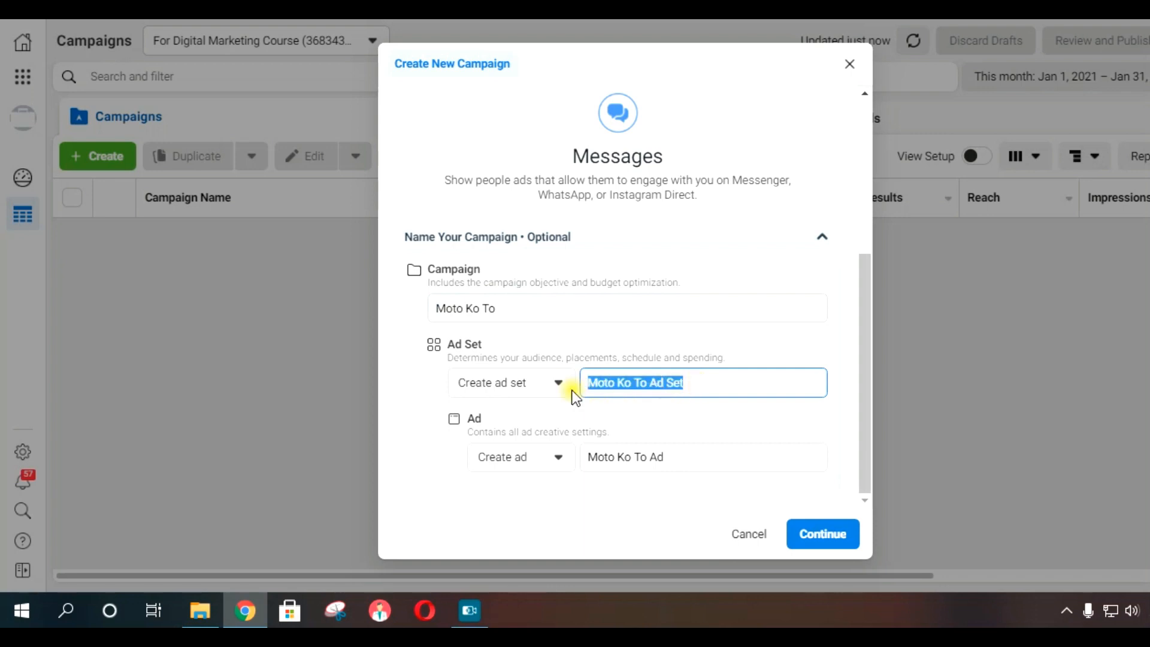
pyautogui.click(695, 462)
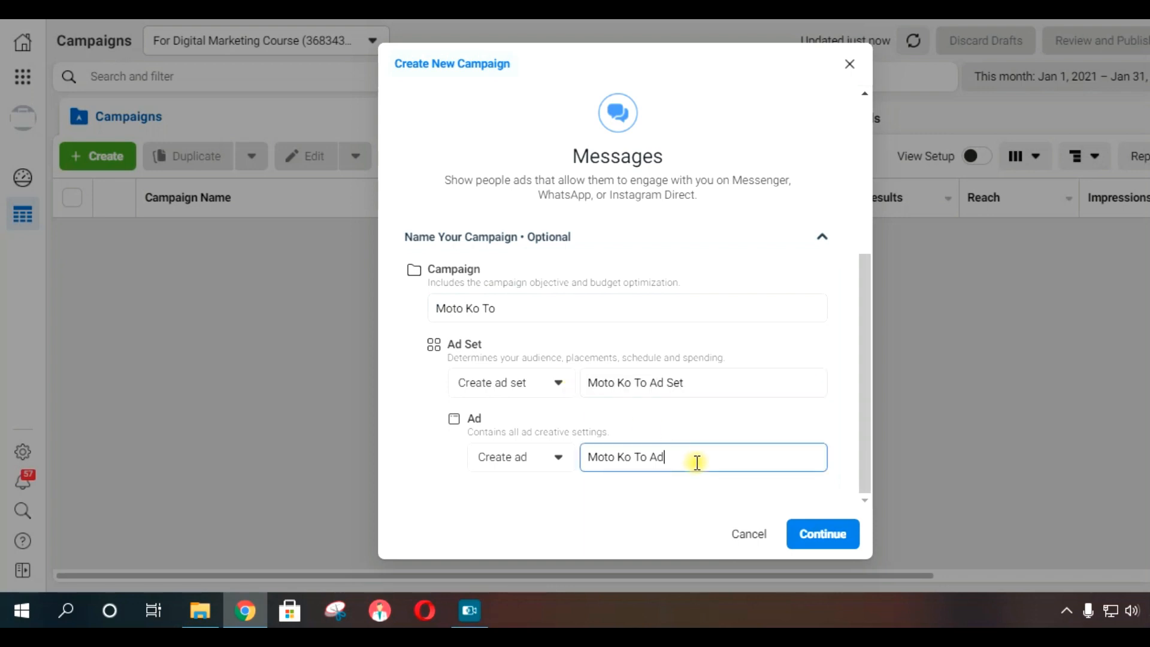
pyautogui.moveTo(676, 466); pyautogui.dragTo(592, 473)
pyautogui.click(631, 512)
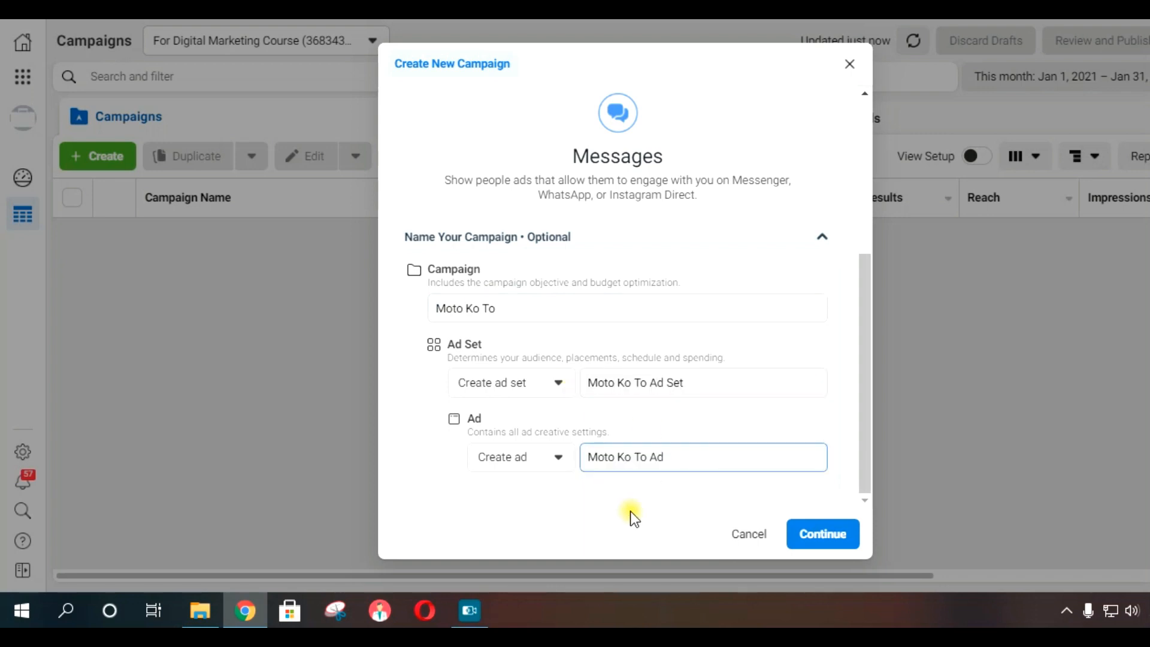
pyautogui.moveTo(861, 471)
pyautogui.mouseDown()
pyautogui.moveTo(868, 329)
pyautogui.moveTo(862, 478)
pyautogui.mouseUp()
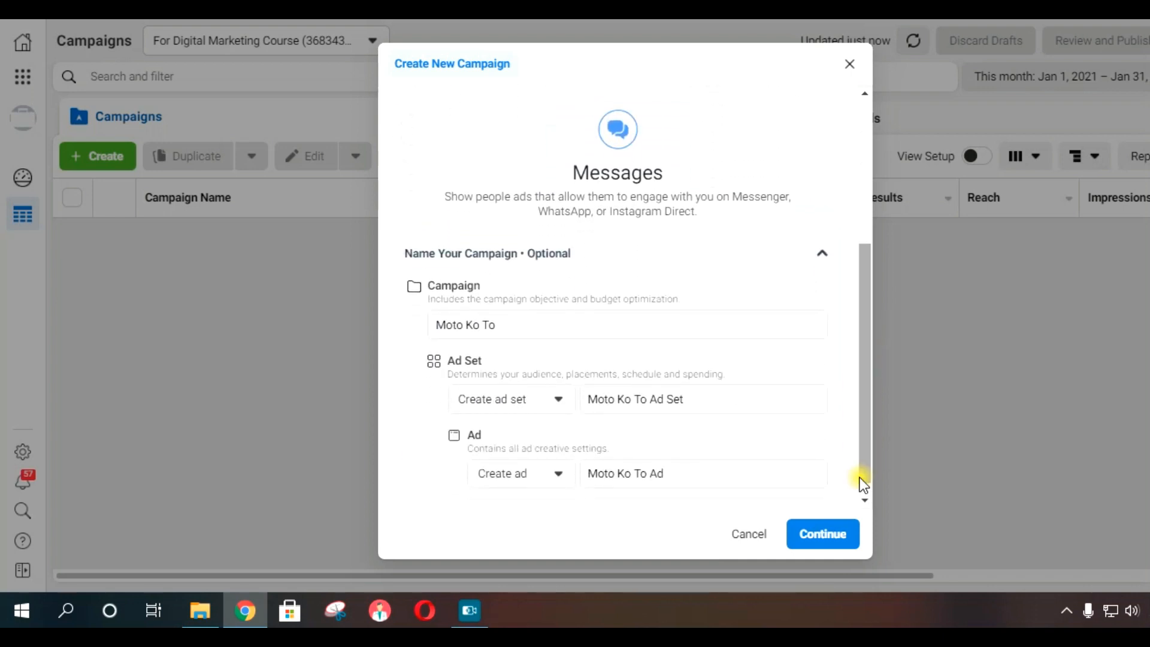
pyautogui.click(829, 535)
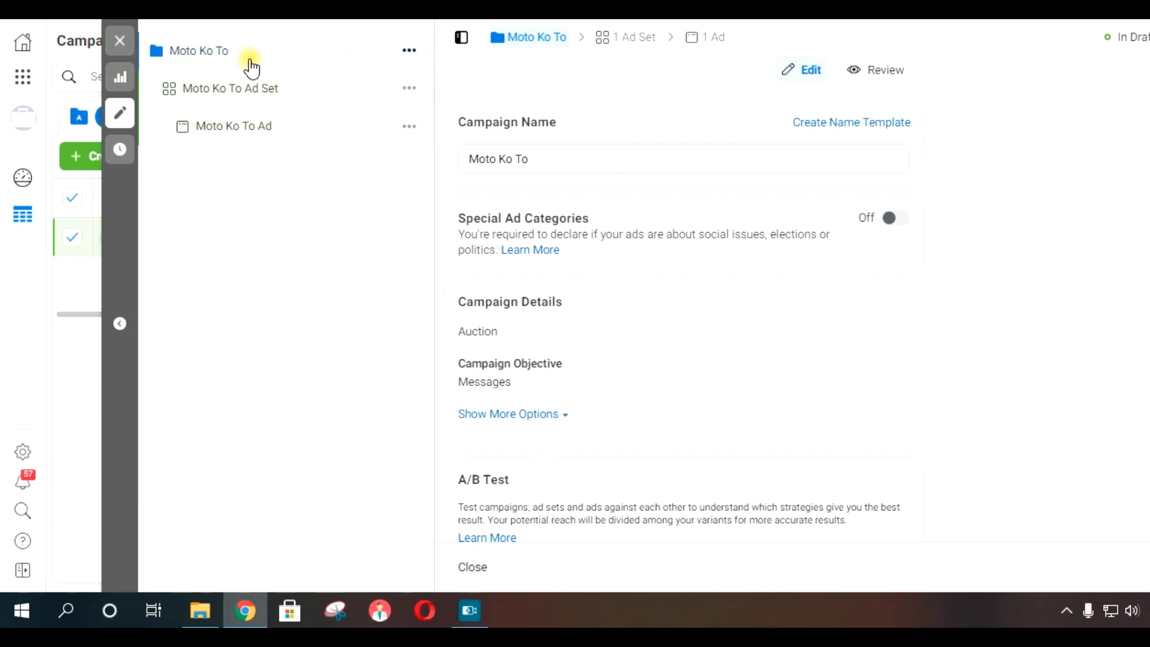
pyautogui.moveTo(568, 158); pyautogui.dragTo(443, 165)
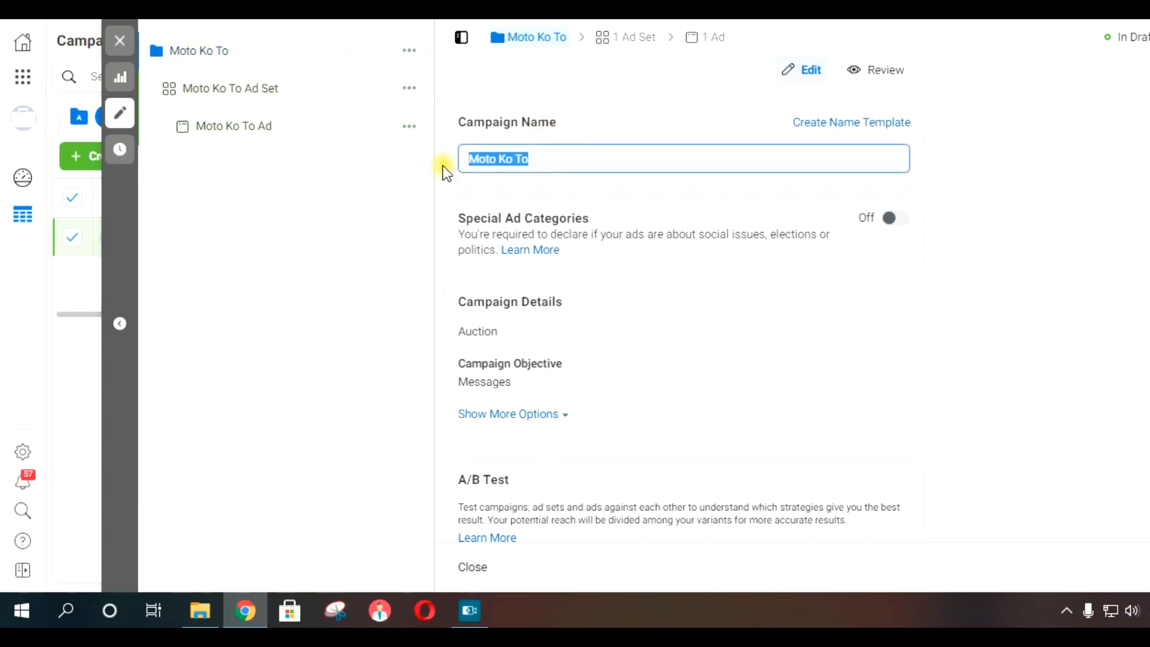
pyautogui.click(541, 160)
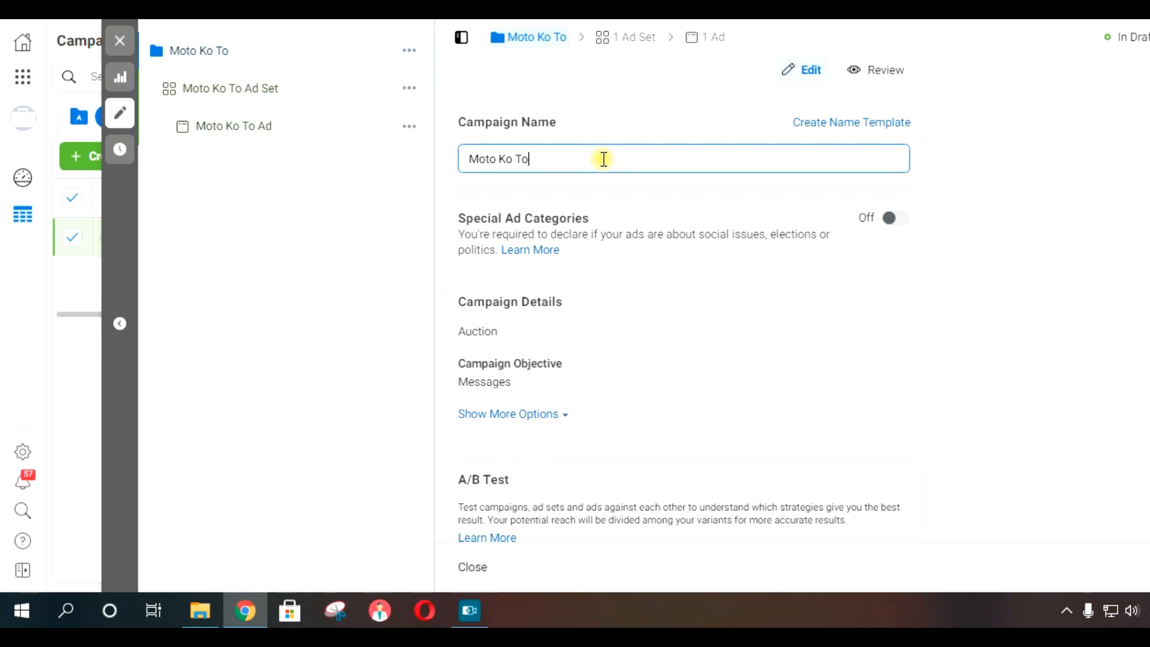
# - Review the campaign's Special Ad Categories, Campaign Details with its objective, and A/B Test sections
pyautogui.scroll(-3, 767, 261)
pyautogui.scroll(3, 744, 251)
pyautogui.moveTo(464, 219); pyautogui.dragTo(589, 217)
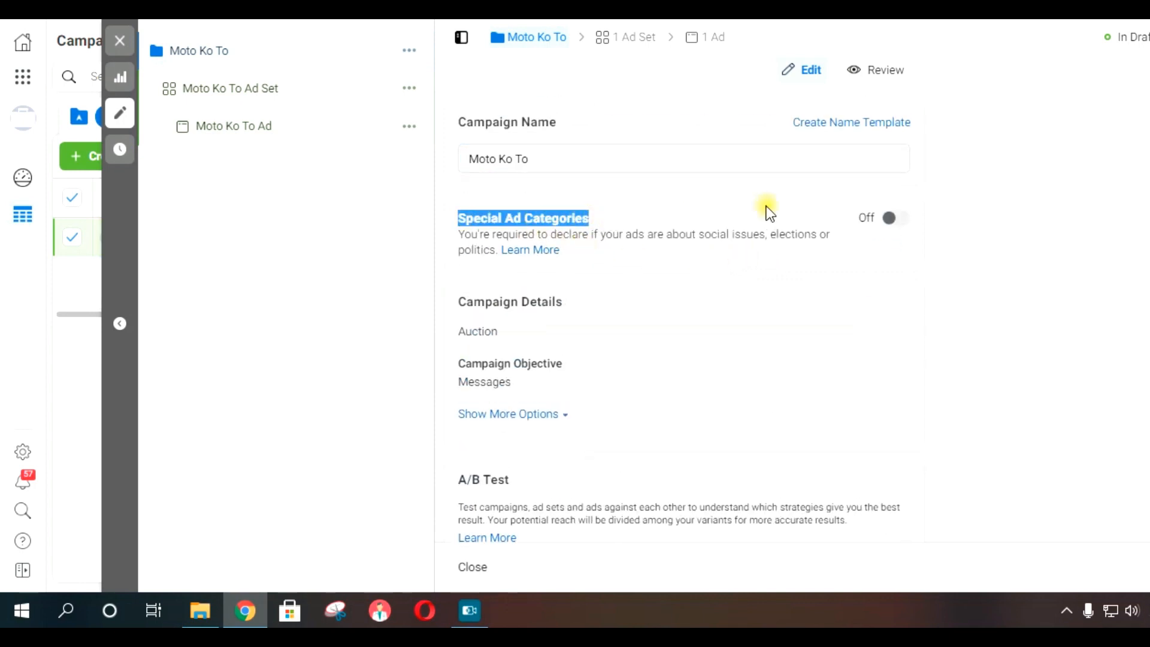
pyautogui.click(829, 218)
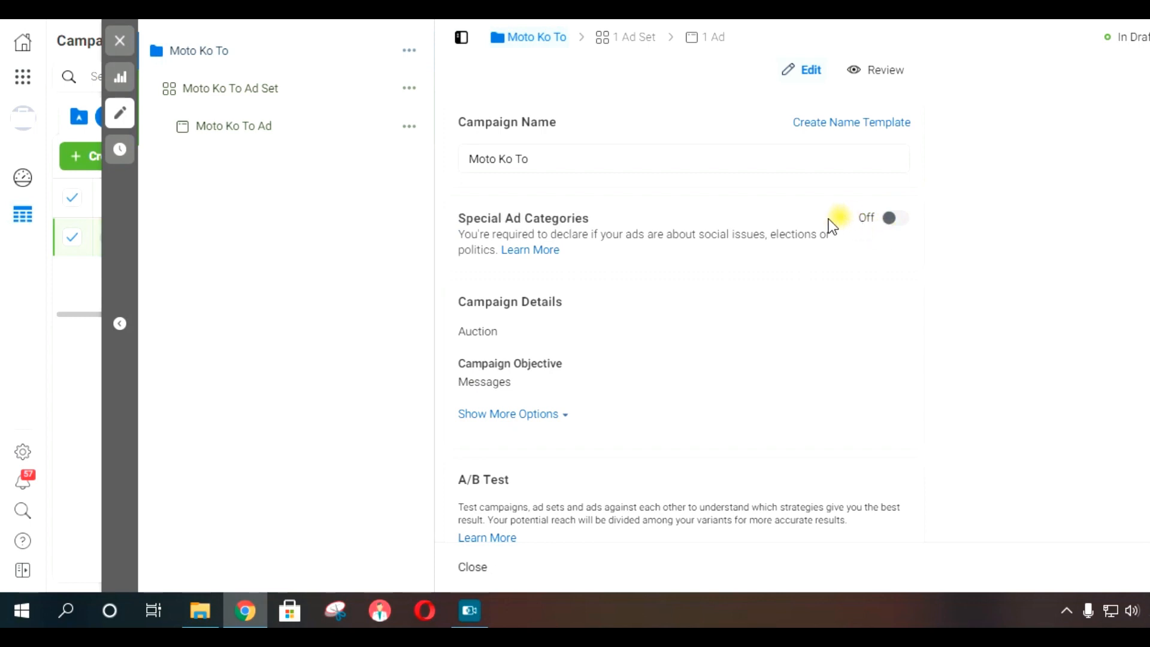
pyautogui.scroll(-2, 713, 299)
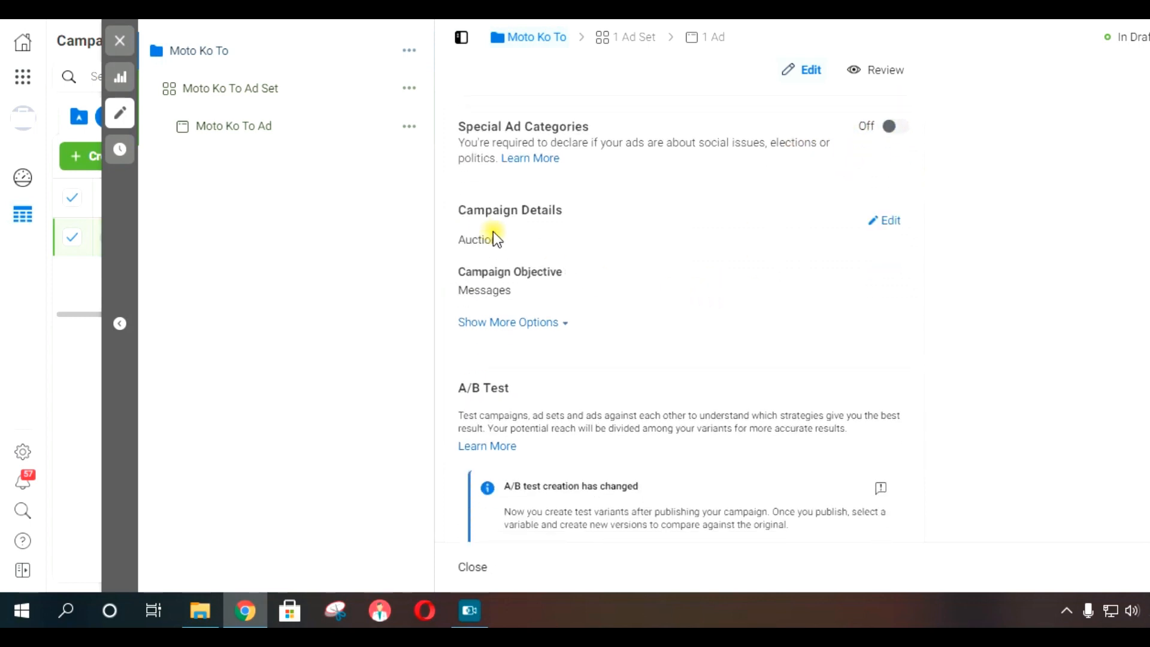
pyautogui.moveTo(569, 214); pyautogui.dragTo(455, 212)
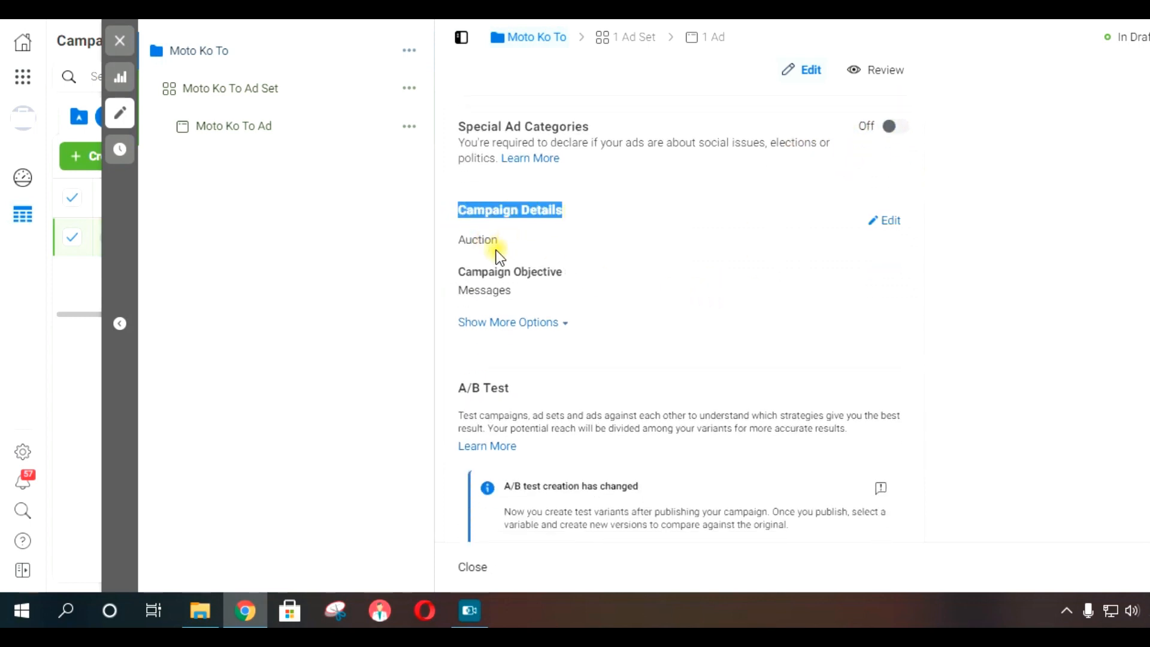
pyautogui.click(395, 305)
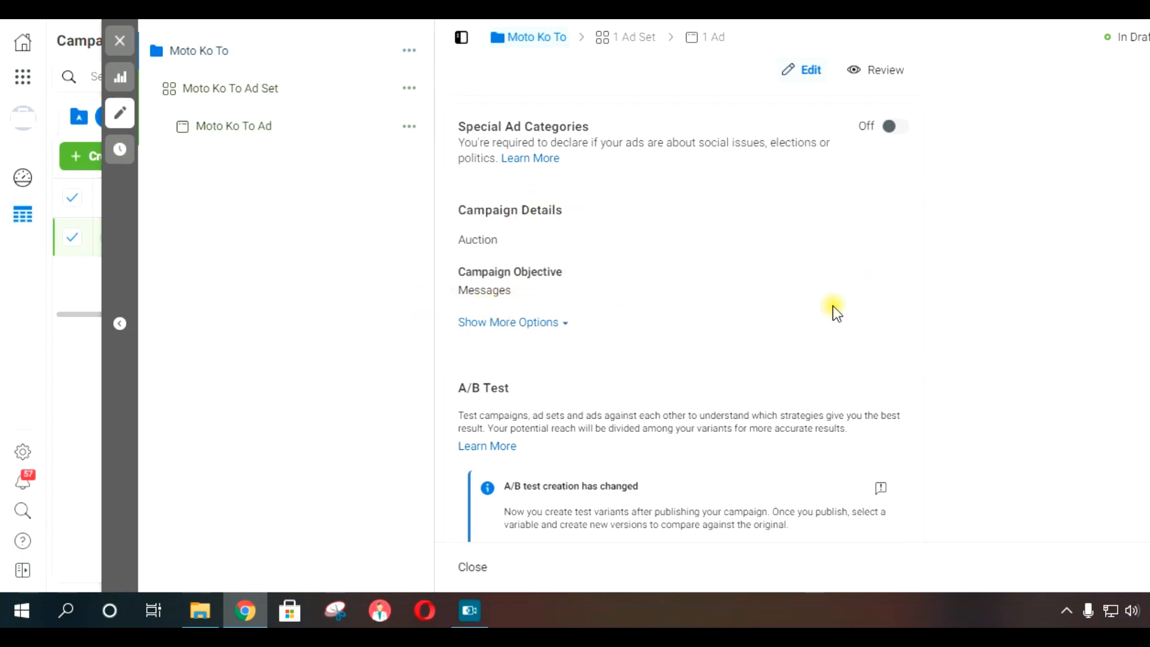
pyautogui.scroll(-3, 983, 298)
pyautogui.scroll(2, 979, 308)
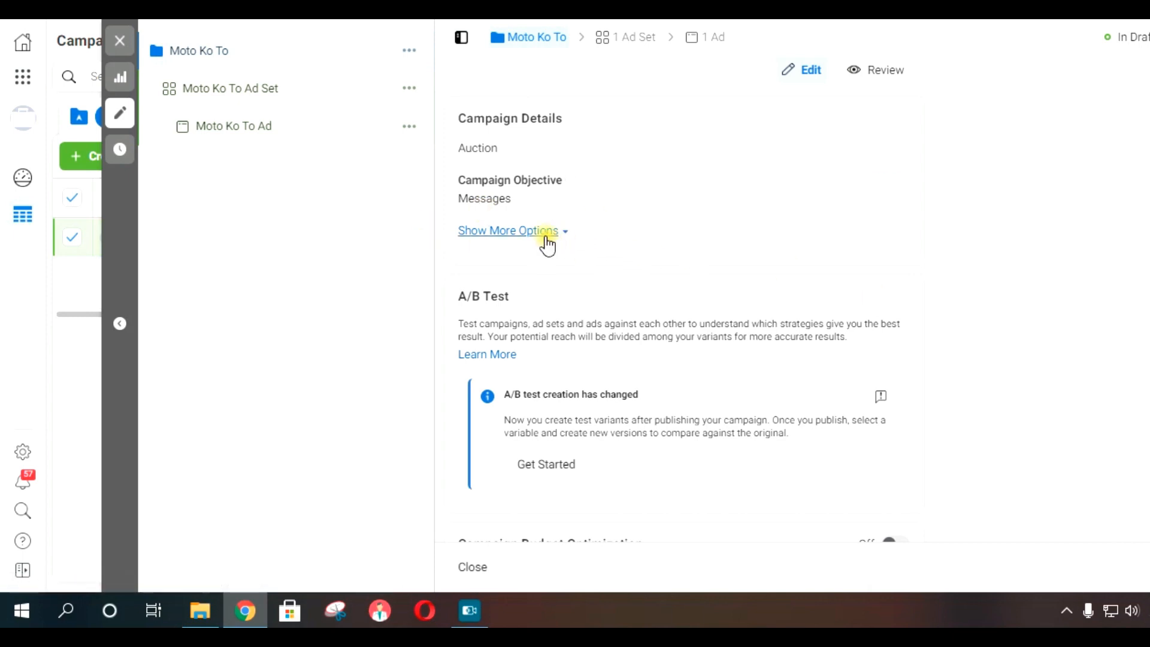
# - Turn on Campaign Budget Optimization for the Moto Ko To campaign and review its budget settings
pyautogui.scroll(-2, 998, 315)
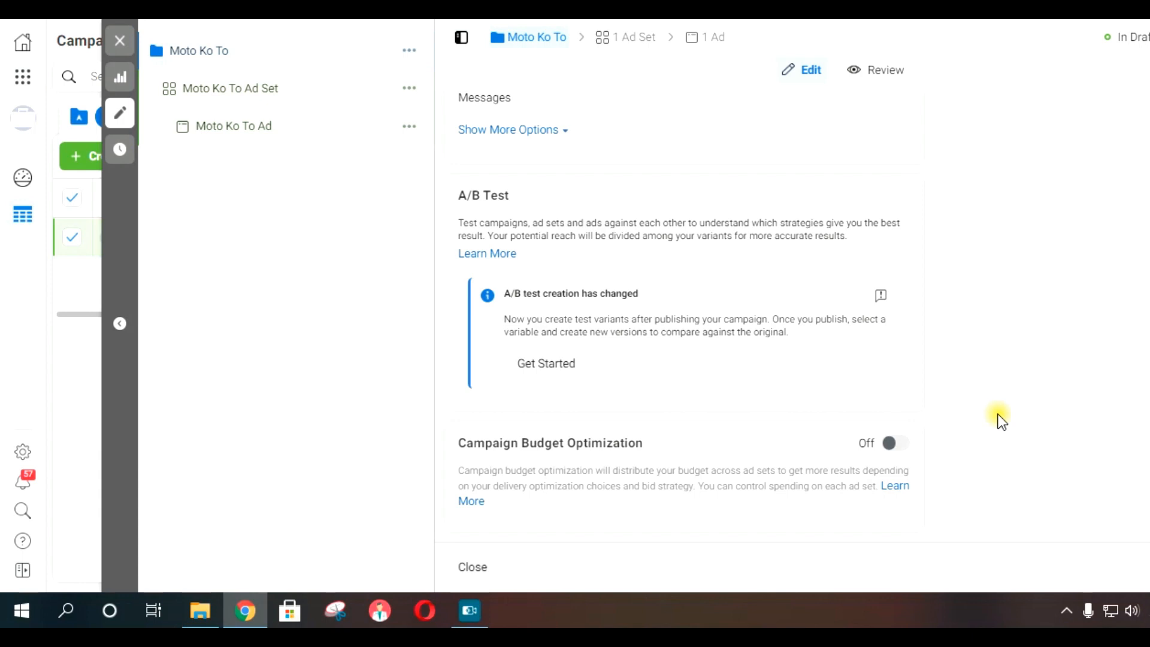
pyautogui.click(899, 445)
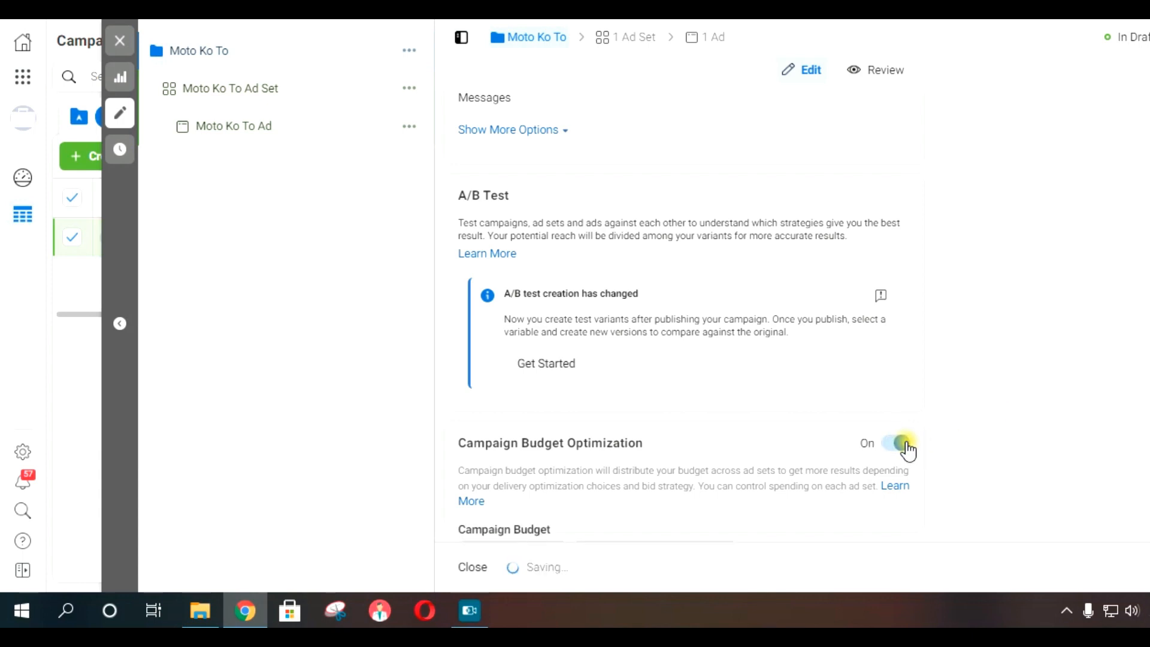
pyautogui.scroll(-3, 1019, 443)
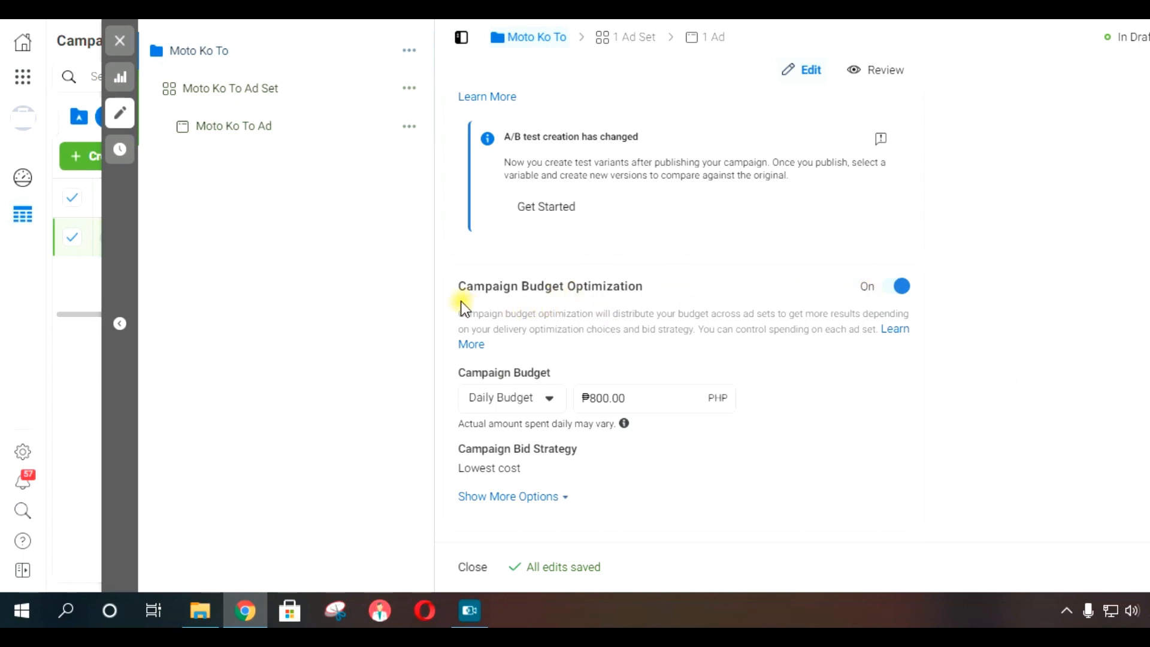
pyautogui.moveTo(500, 287); pyautogui.dragTo(659, 283)
pyautogui.click(691, 290)
# - Switch the campaign budget type to Lifetime Budget and return it to Daily Budget
pyautogui.click(537, 400)
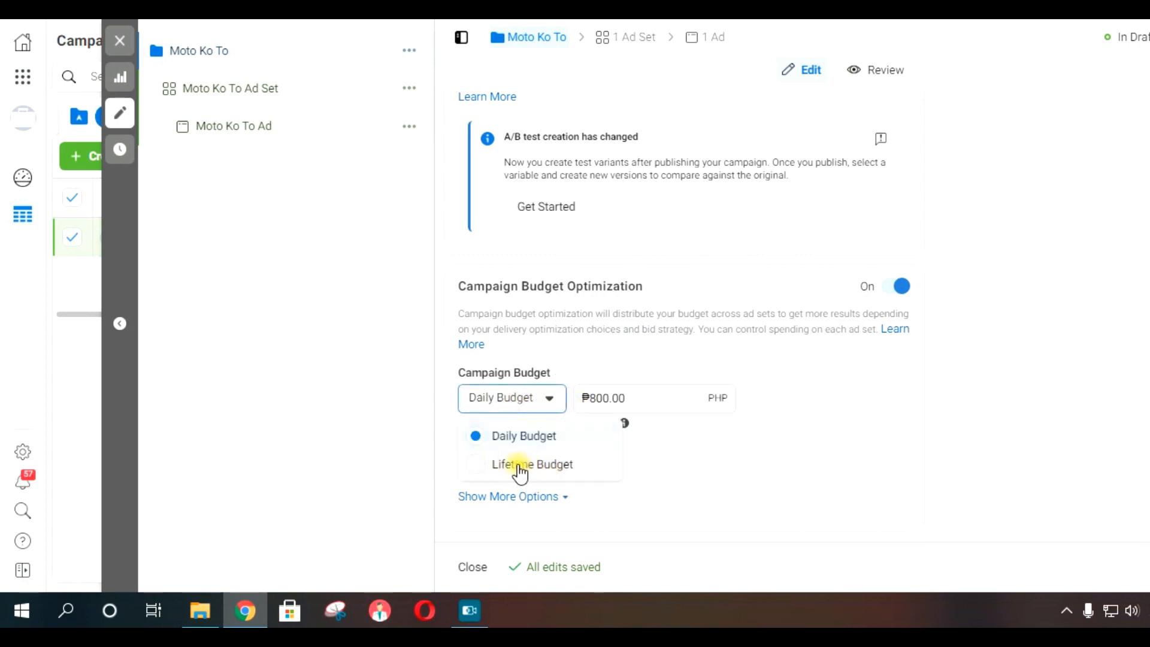
pyautogui.click(521, 470)
pyautogui.click(555, 419)
pyautogui.click(530, 460)
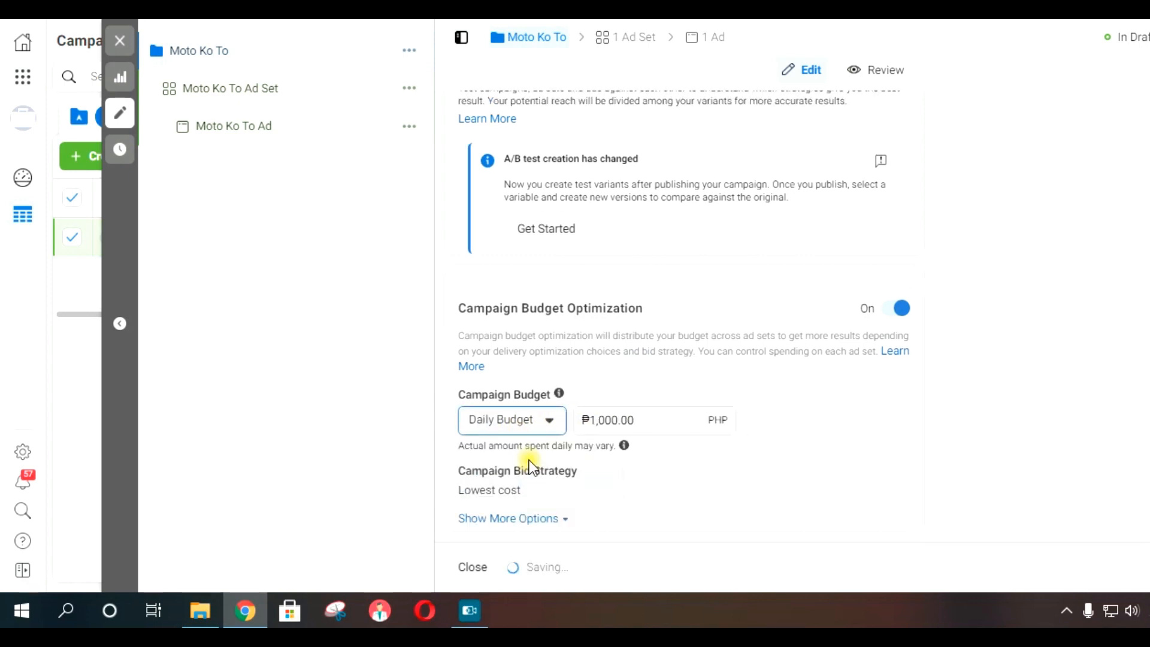
pyautogui.scroll(-1, 1055, 408)
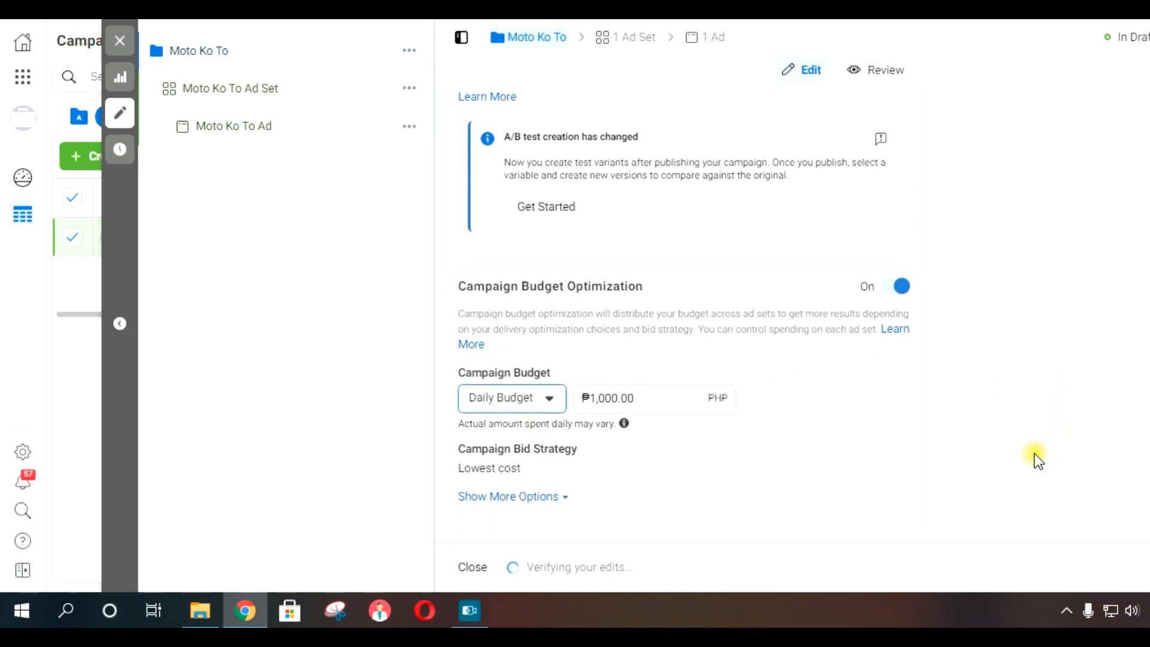
# - Change the campaign budget type to Lifetime Budget and set its amount to ₱3,000
pyautogui.click(507, 398)
pyautogui.click(510, 466)
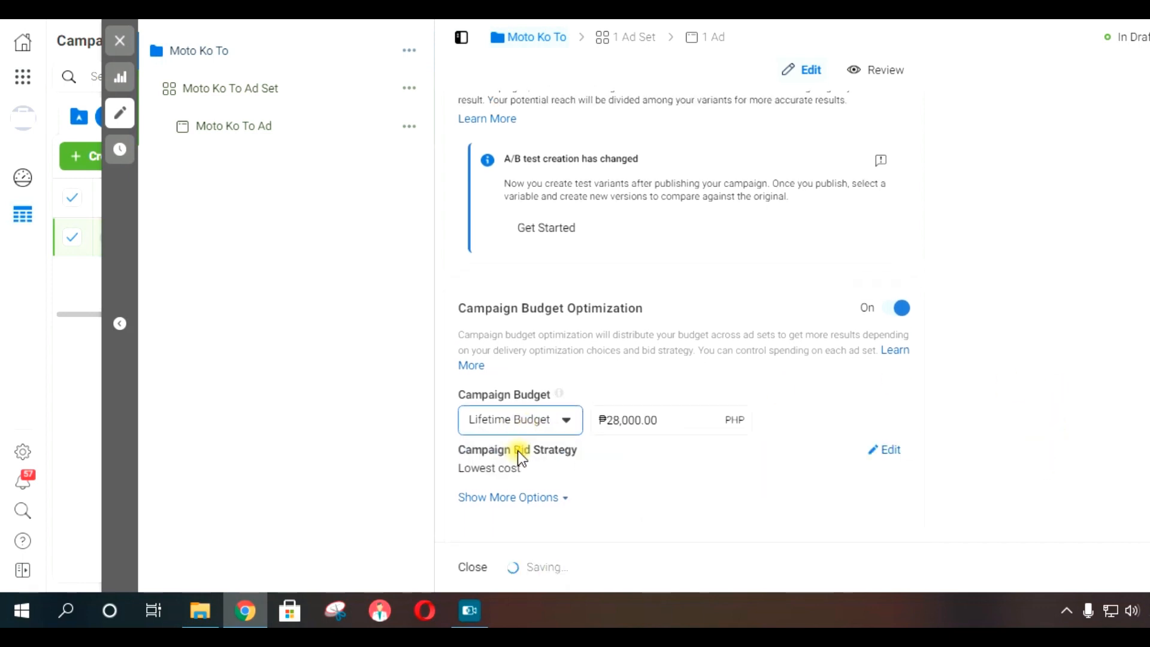
pyautogui.moveTo(685, 421); pyautogui.dragTo(606, 423)
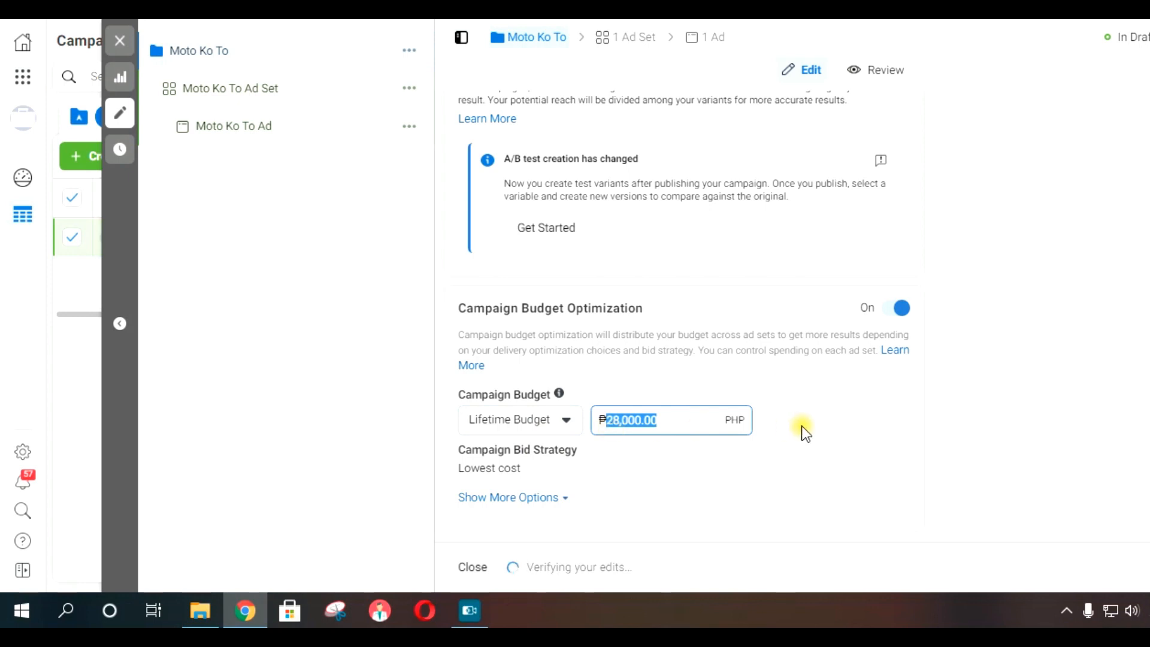
pyautogui.write('3000')
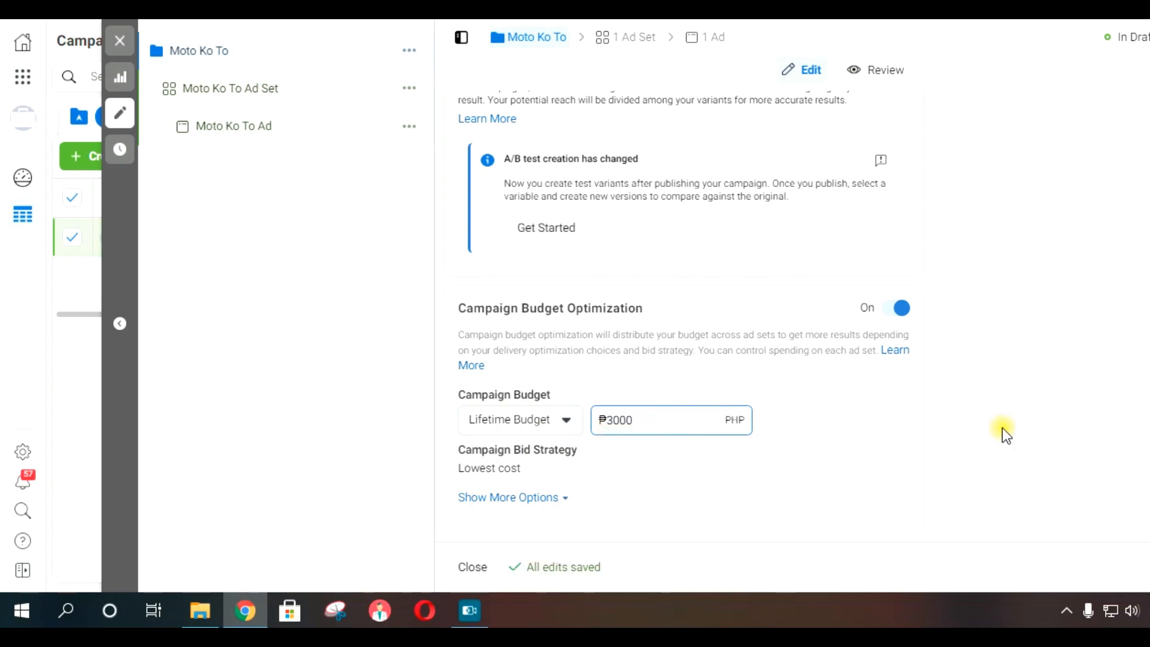
pyautogui.click(1004, 432)
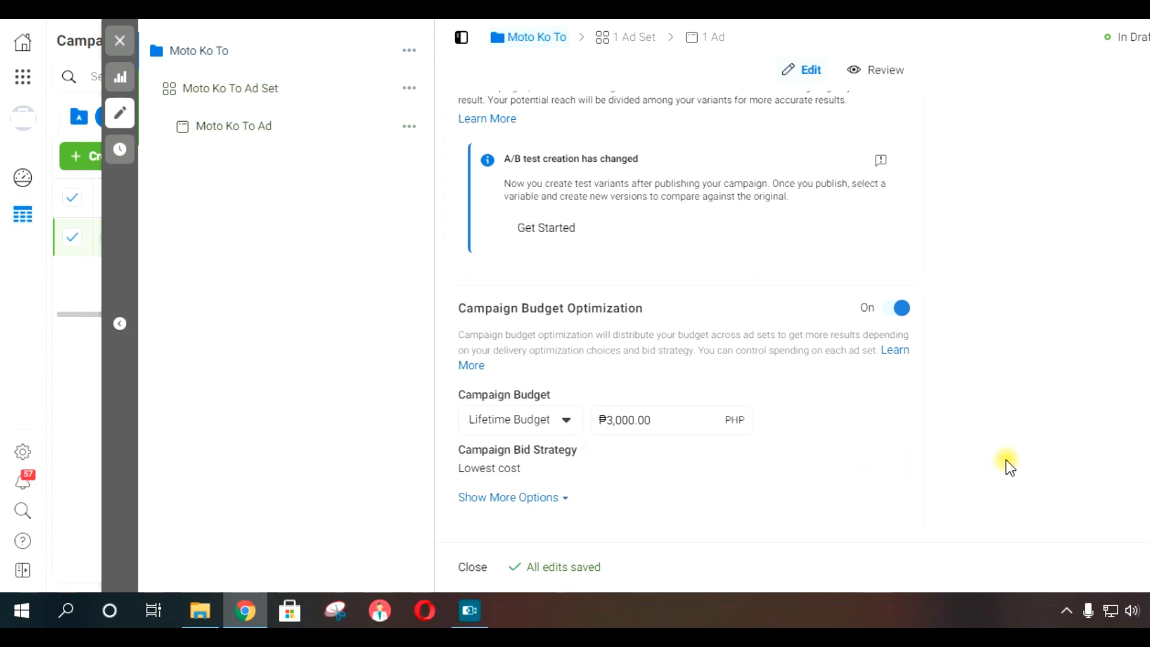
pyautogui.click(694, 419)
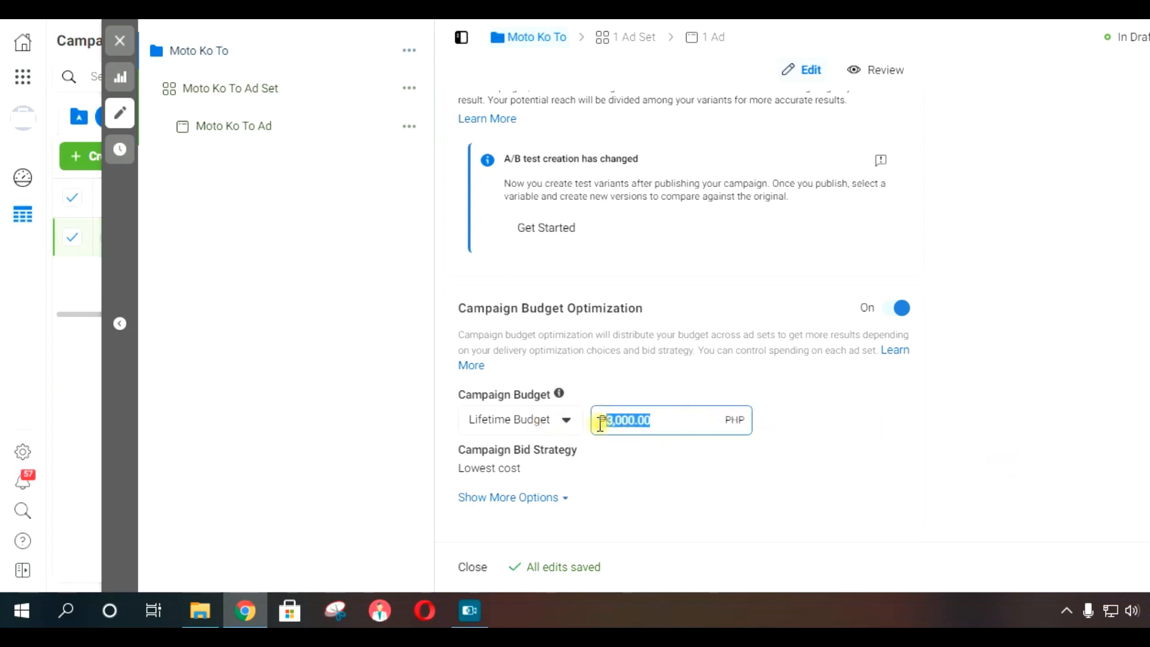
pyautogui.click(1014, 419)
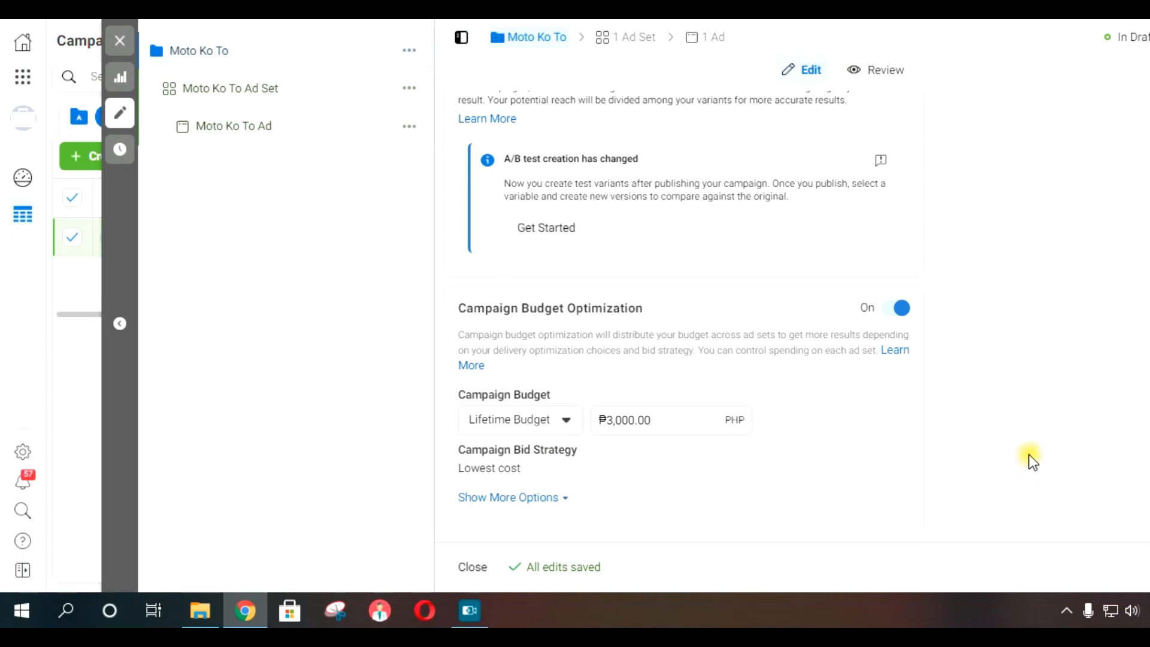
# - Change the campaign budget type to Daily Budget and set its amount to ₱100
pyautogui.click(524, 423)
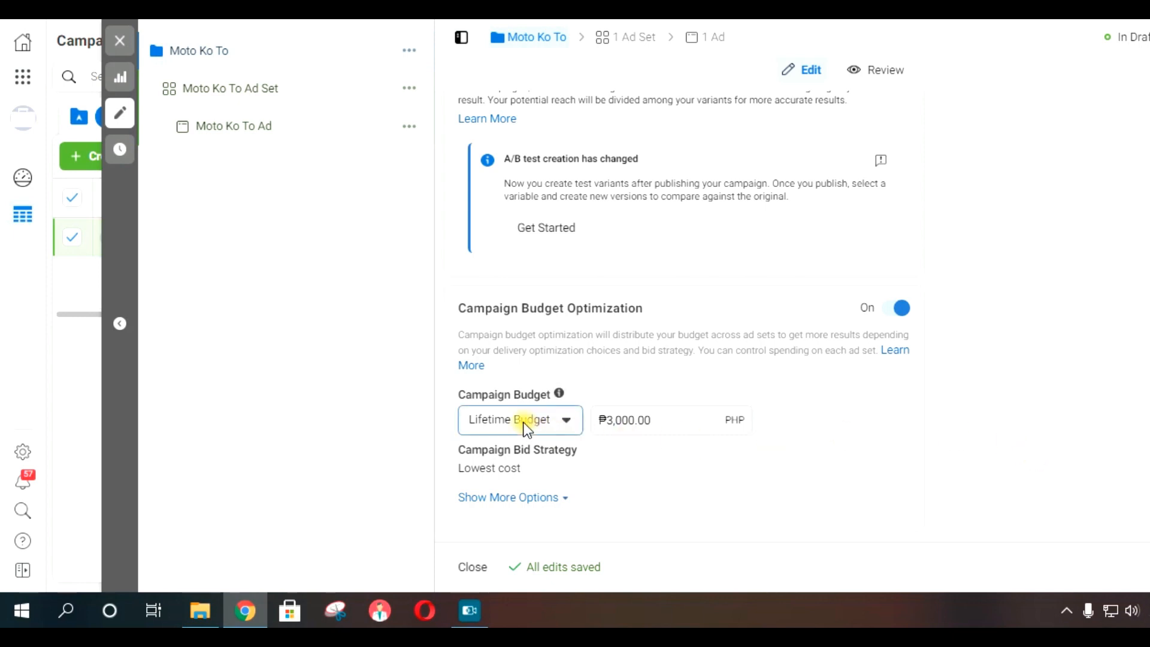
pyautogui.click(520, 456)
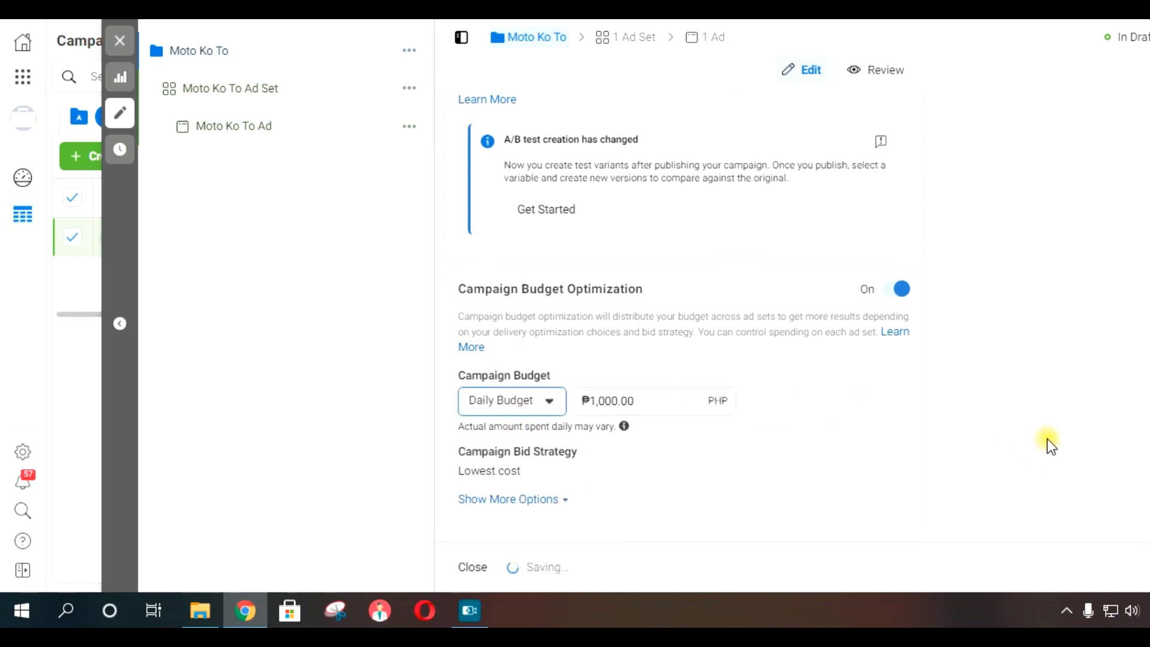
pyautogui.moveTo(639, 399); pyautogui.dragTo(595, 409)
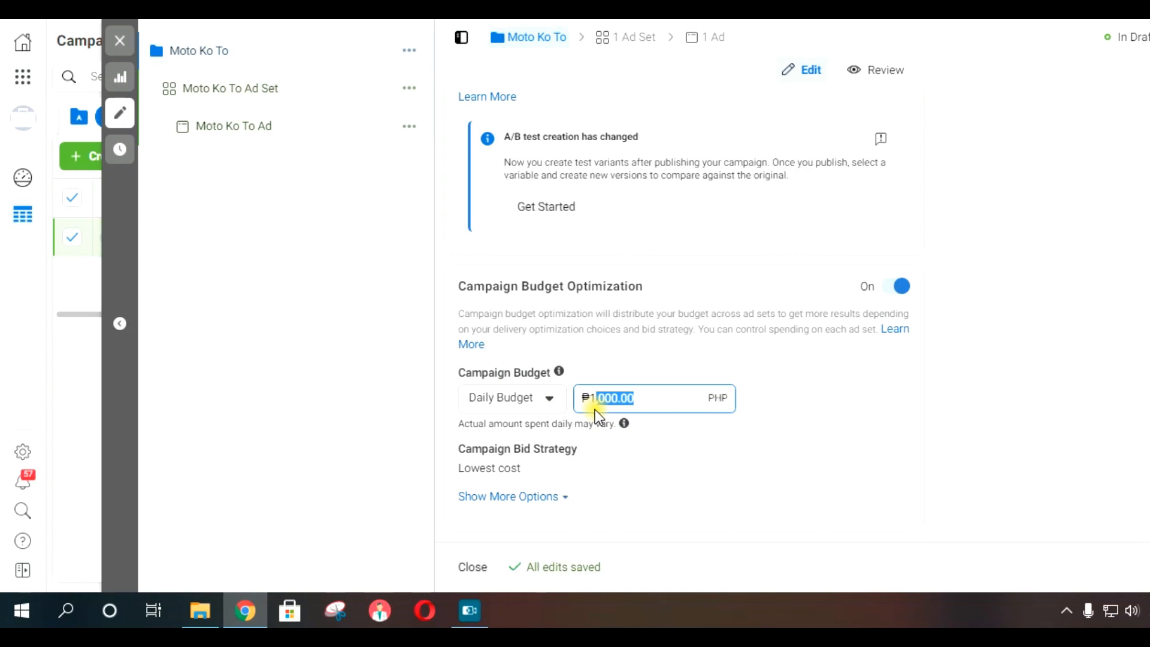
pyautogui.press('BackSpace')
pyautogui.write('00')
pyautogui.click(1041, 425)
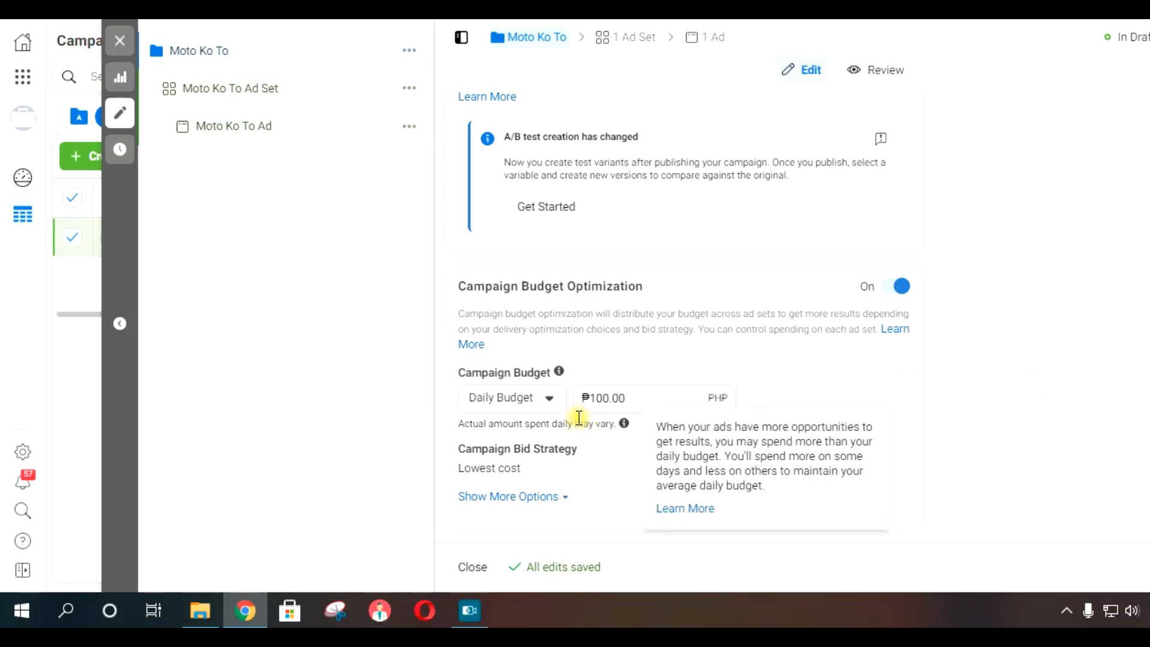
# - Compare the available campaign budget types, keeping Daily Budget selected
pyautogui.click(512, 397)
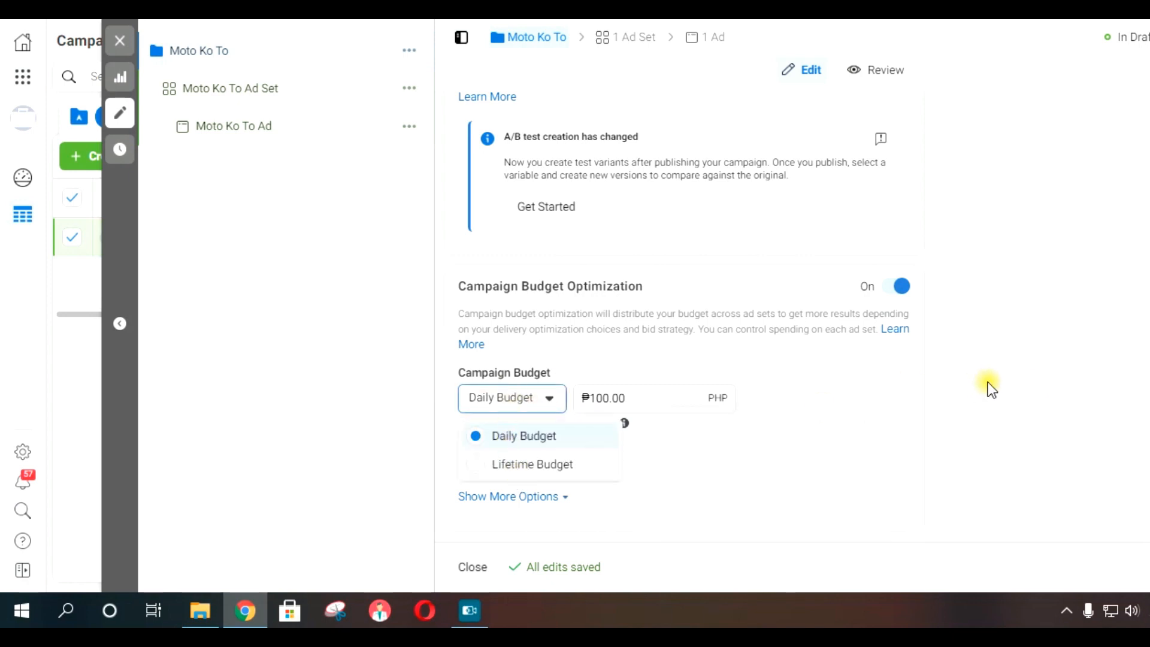
pyautogui.click(989, 410)
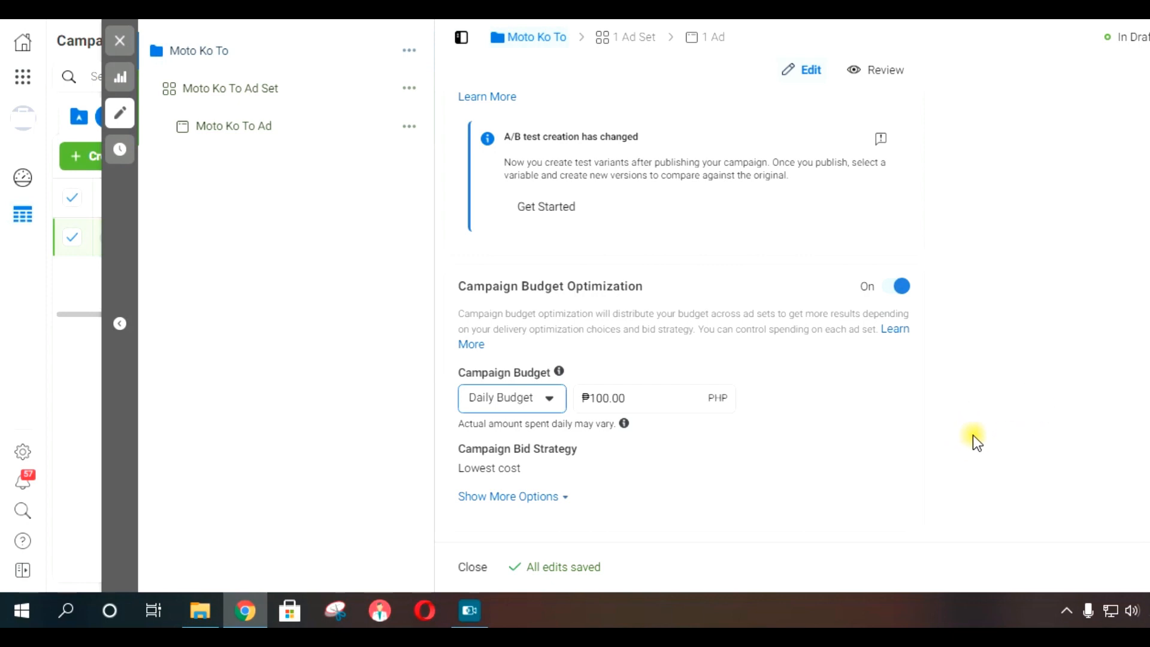
pyautogui.click(511, 398)
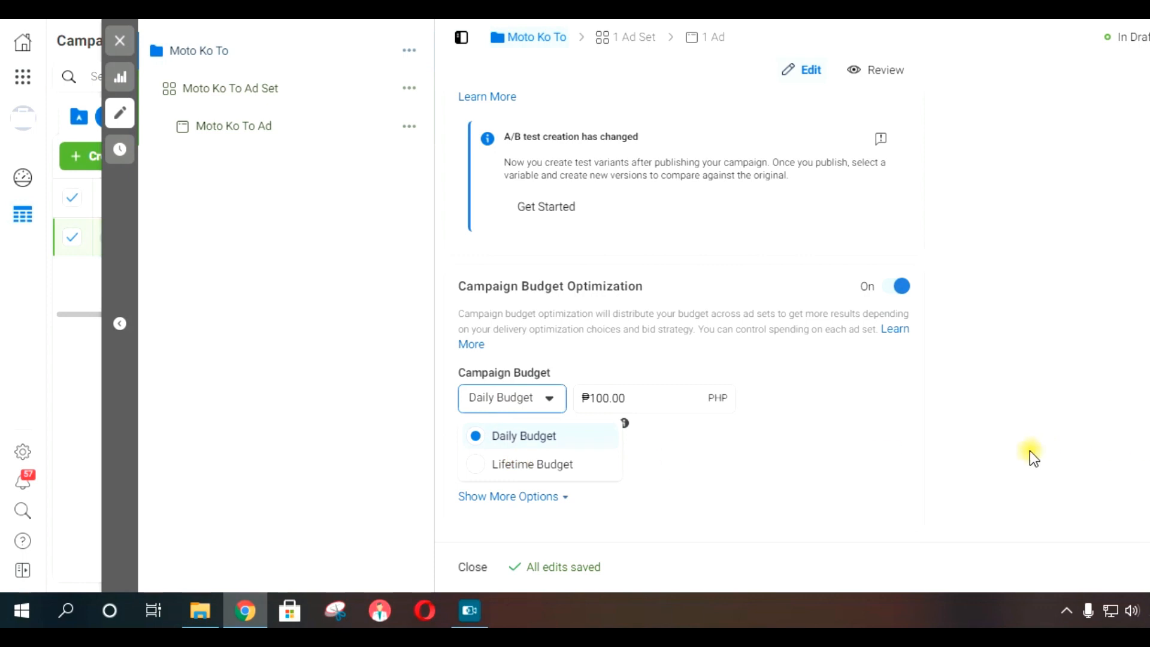
pyautogui.click(966, 454)
pyautogui.click(518, 398)
pyautogui.click(1042, 462)
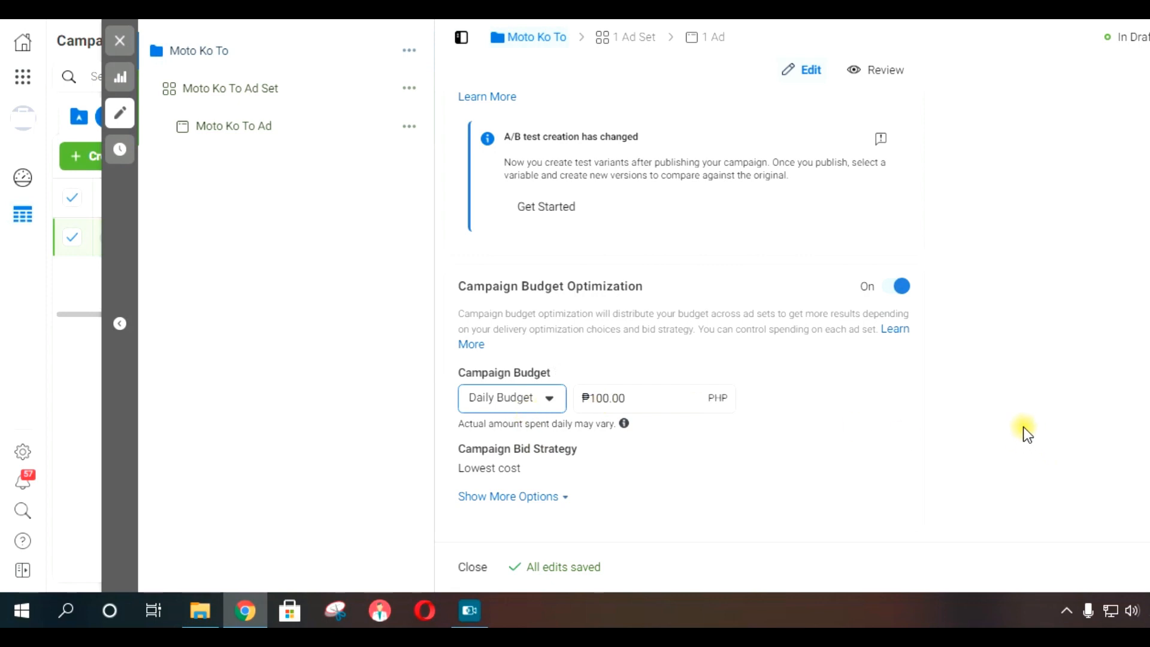
pyautogui.click(507, 400)
pyautogui.click(528, 436)
# - Look over the campaign settings once more and open the Moto Ko To Ad Set for editing
pyautogui.scroll(7, 983, 479)
pyautogui.scroll(-5, 1052, 458)
pyautogui.scroll(-3, 1055, 450)
pyautogui.scroll(7, 1041, 462)
pyautogui.scroll(-1, 1043, 463)
pyautogui.scroll(-5, 1042, 458)
pyautogui.click(262, 91)
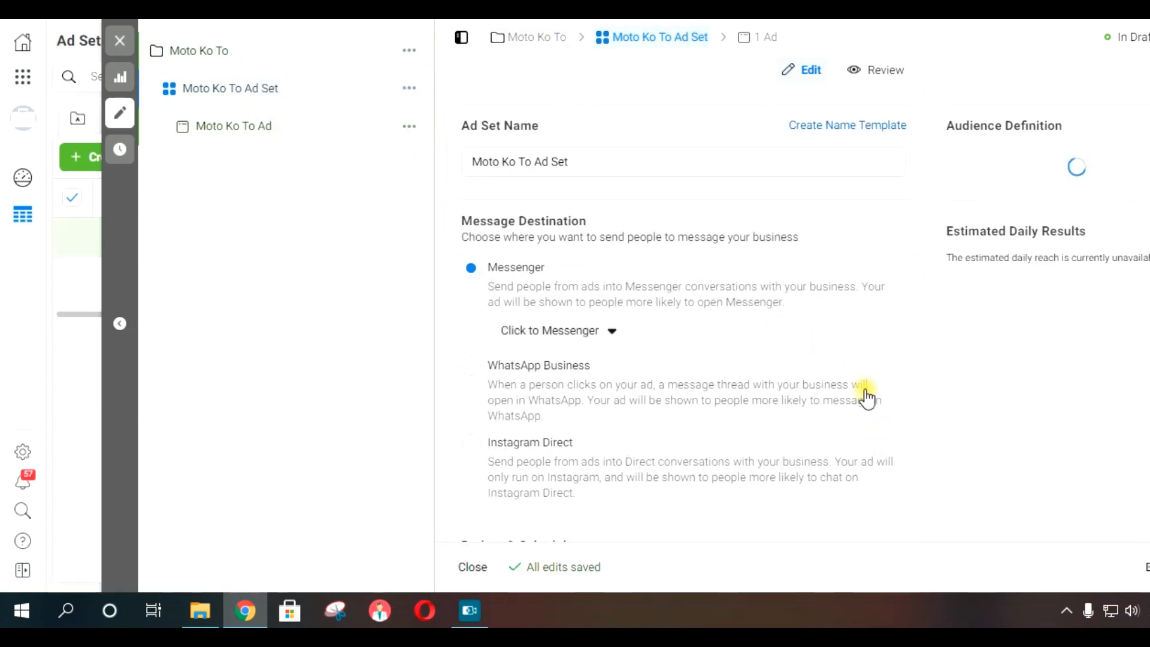
# - Review the ad set's name, Message Destination options, and the start and end dates under Budget & Schedule
pyautogui.click(656, 162)
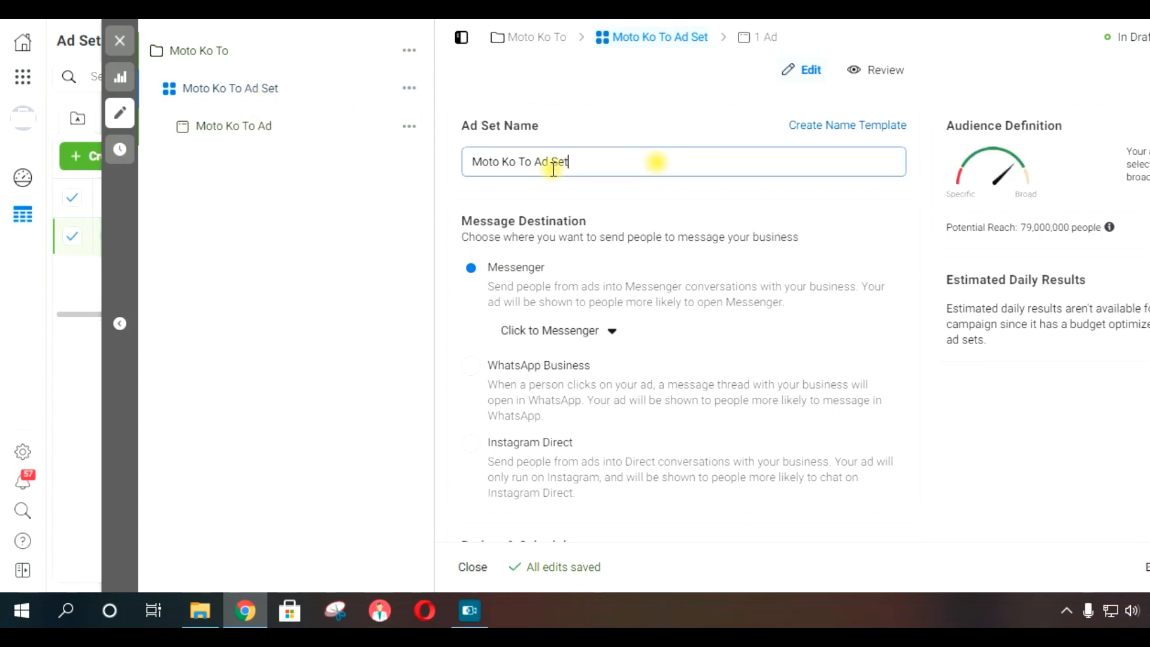
pyautogui.moveTo(553, 170); pyautogui.dragTo(499, 167)
pyautogui.click(1004, 429)
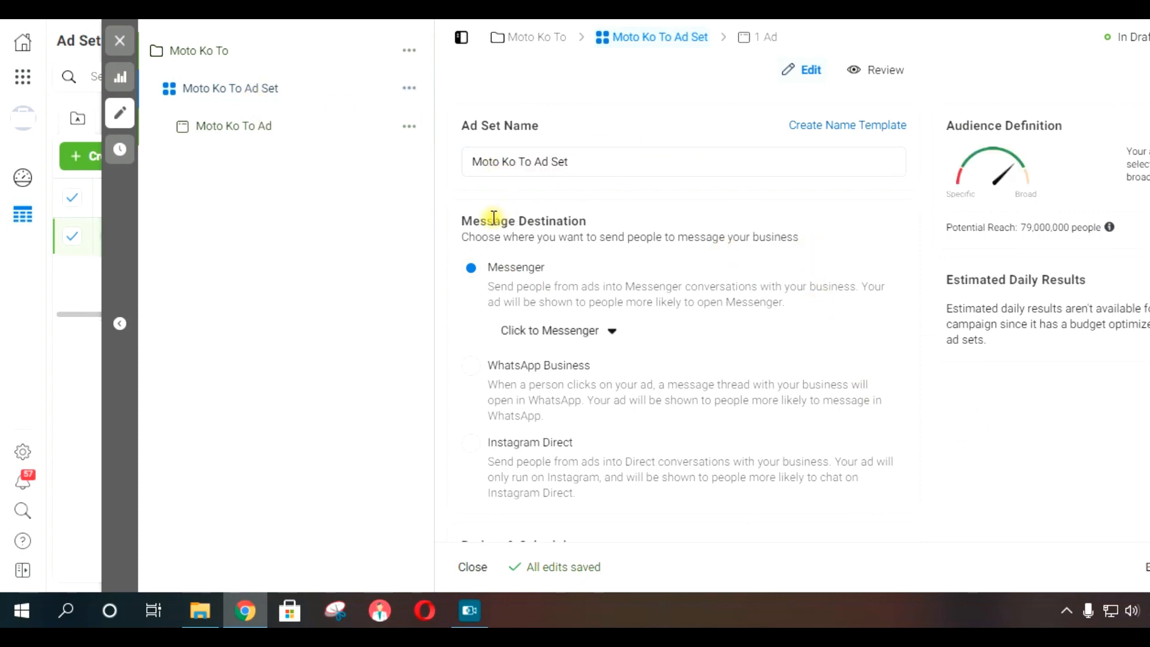
pyautogui.moveTo(464, 220); pyautogui.dragTo(595, 219)
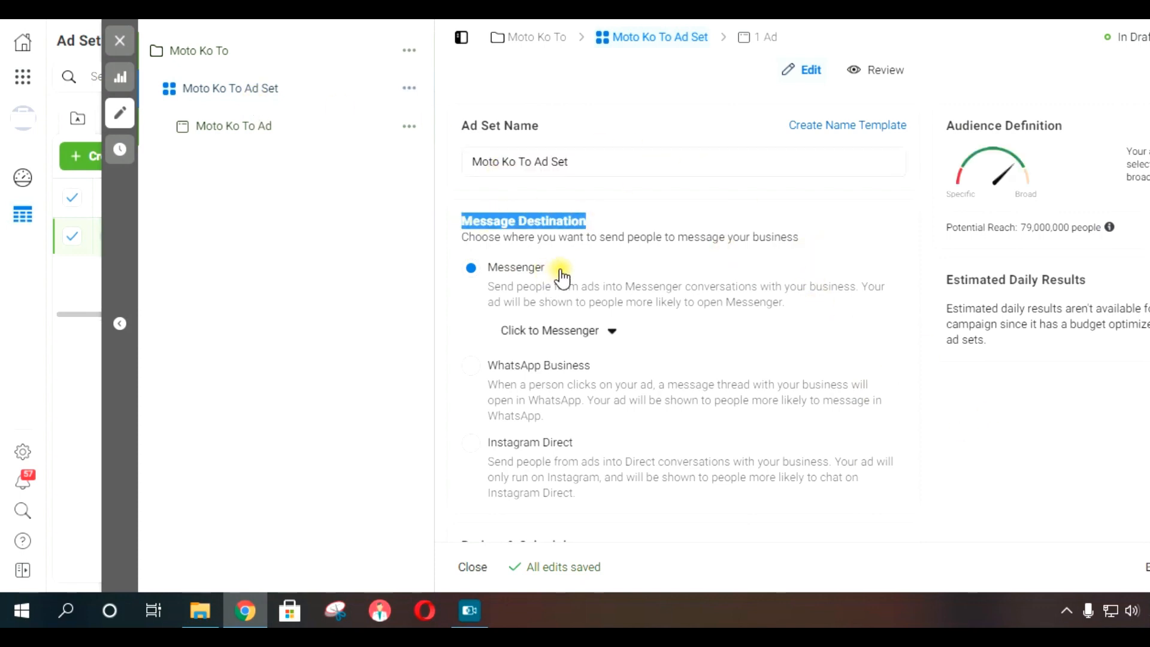
pyautogui.scroll(-5, 873, 457)
pyautogui.scroll(3, 719, 344)
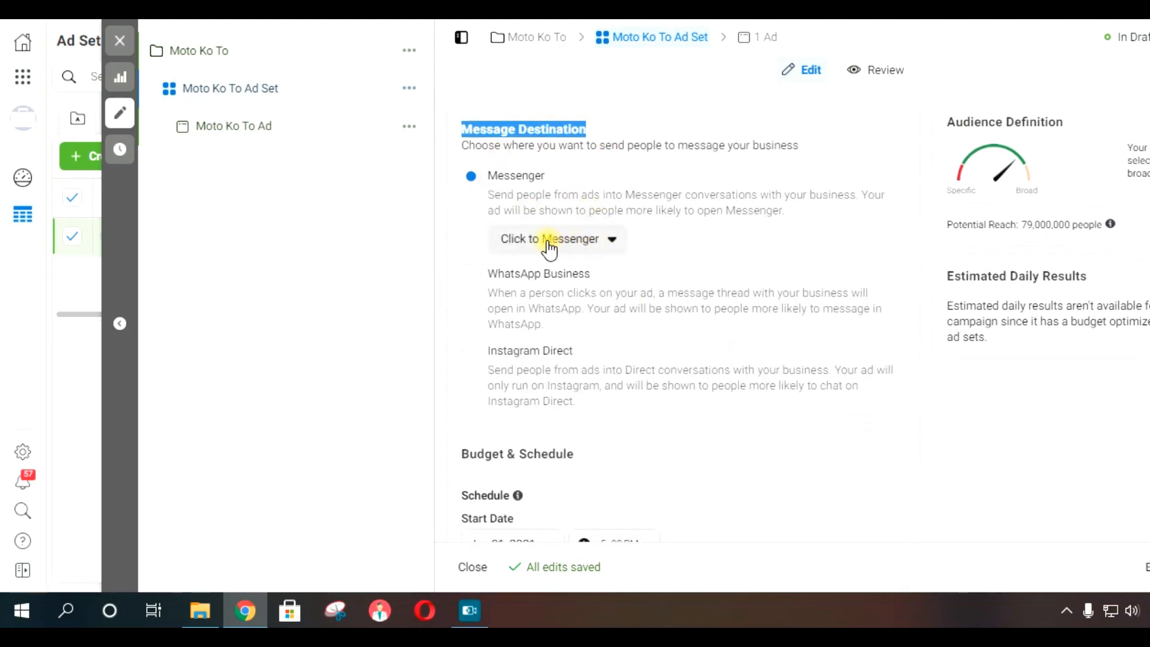
pyautogui.scroll(-2, 753, 385)
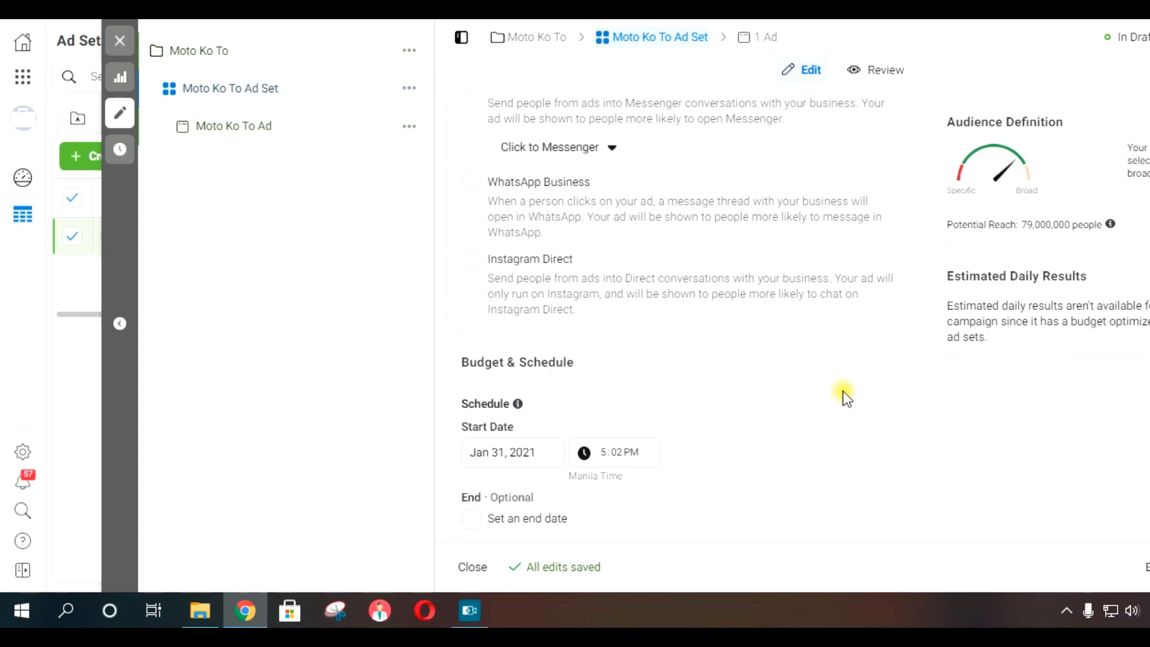
pyautogui.scroll(-4, 843, 391)
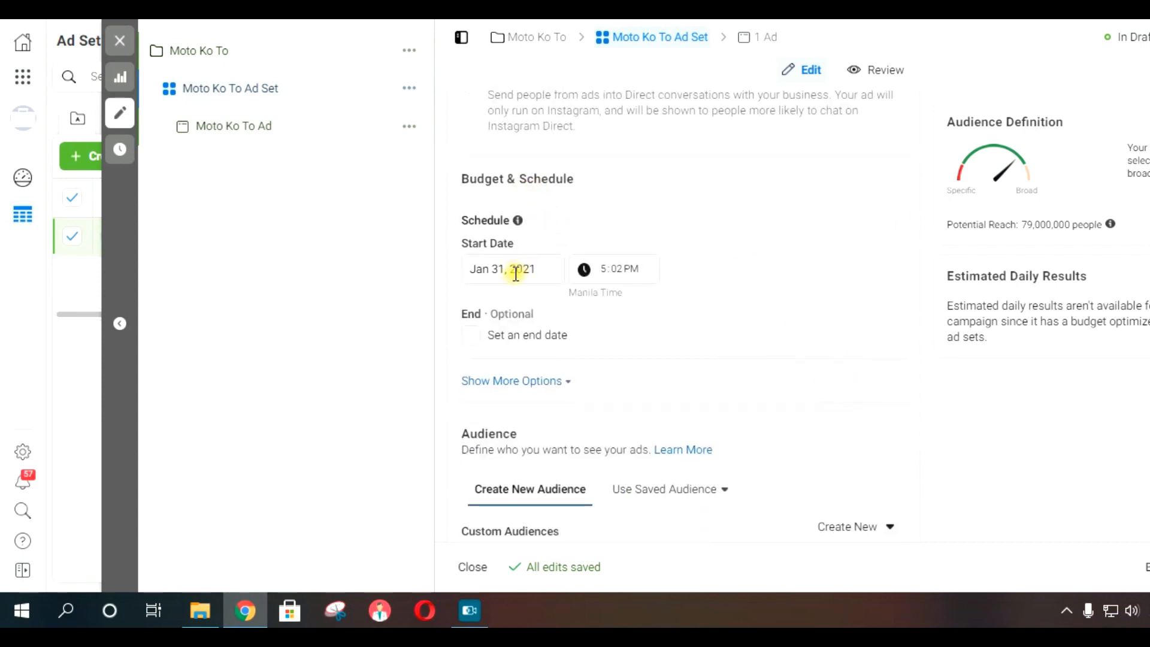
pyautogui.moveTo(671, 278); pyautogui.dragTo(470, 278)
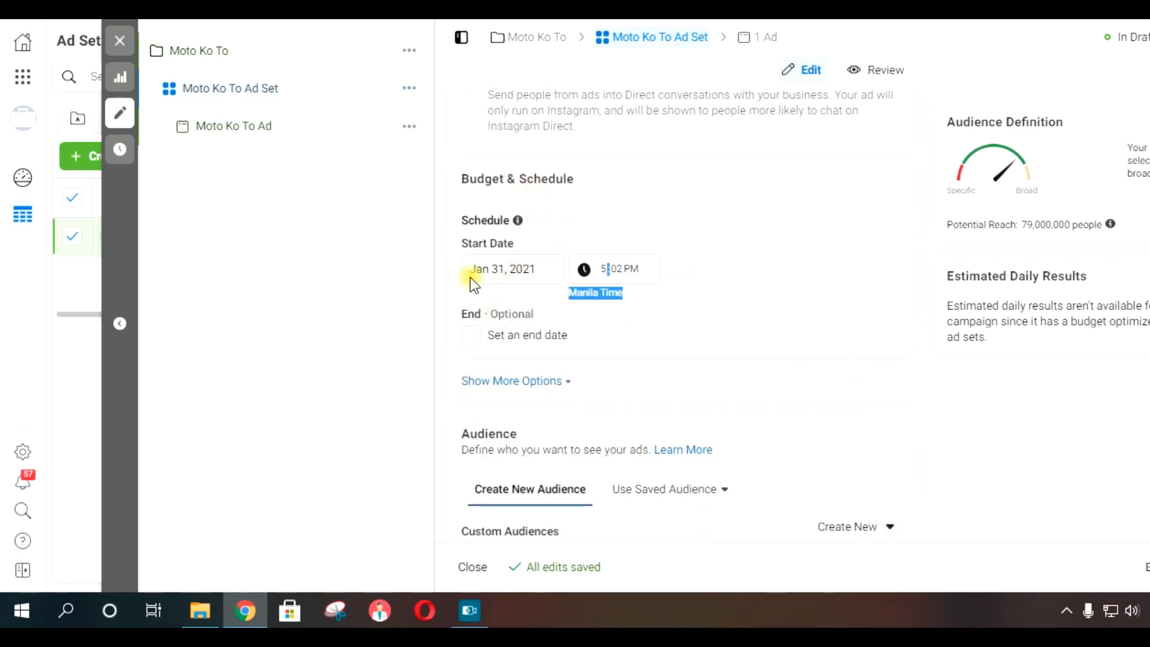
pyautogui.click(403, 319)
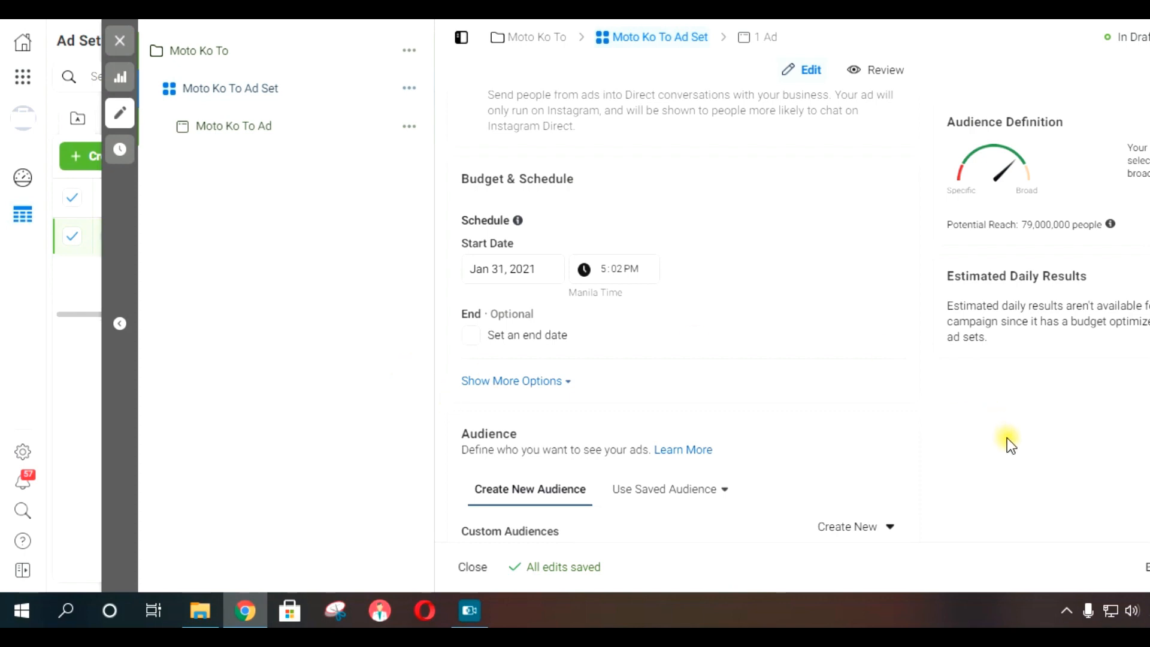
# - Review the ad set's schedule and Audience settings, including the explanation of Custom Audiences
pyautogui.scroll(-2, 1008, 438)
pyautogui.scroll(2, 1008, 437)
pyautogui.scroll(-2, 1002, 430)
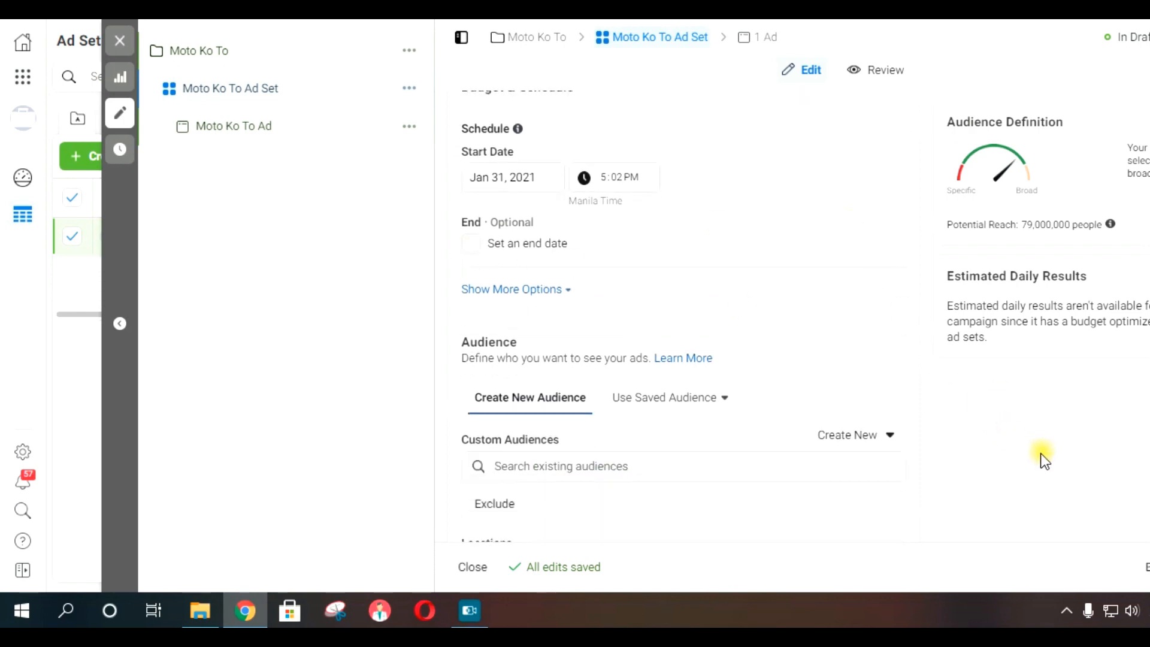
pyautogui.scroll(2, 1044, 460)
pyautogui.scroll(-4, 1043, 462)
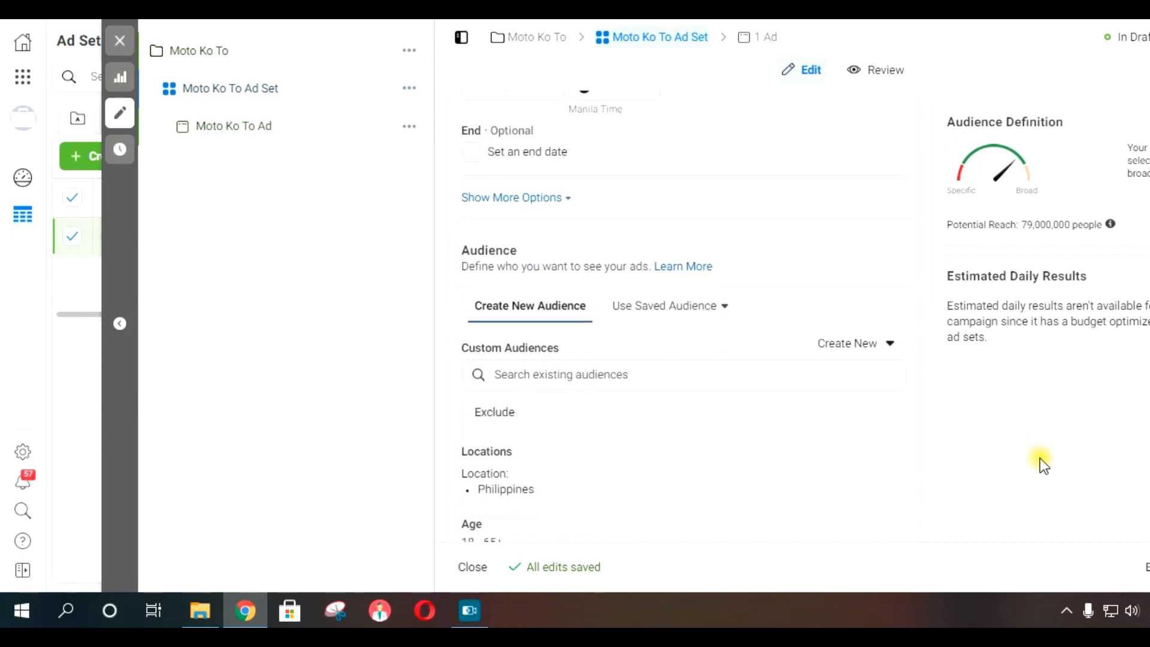
pyautogui.scroll(-4, 1040, 458)
pyautogui.scroll(4, 1040, 458)
pyautogui.moveTo(581, 348)
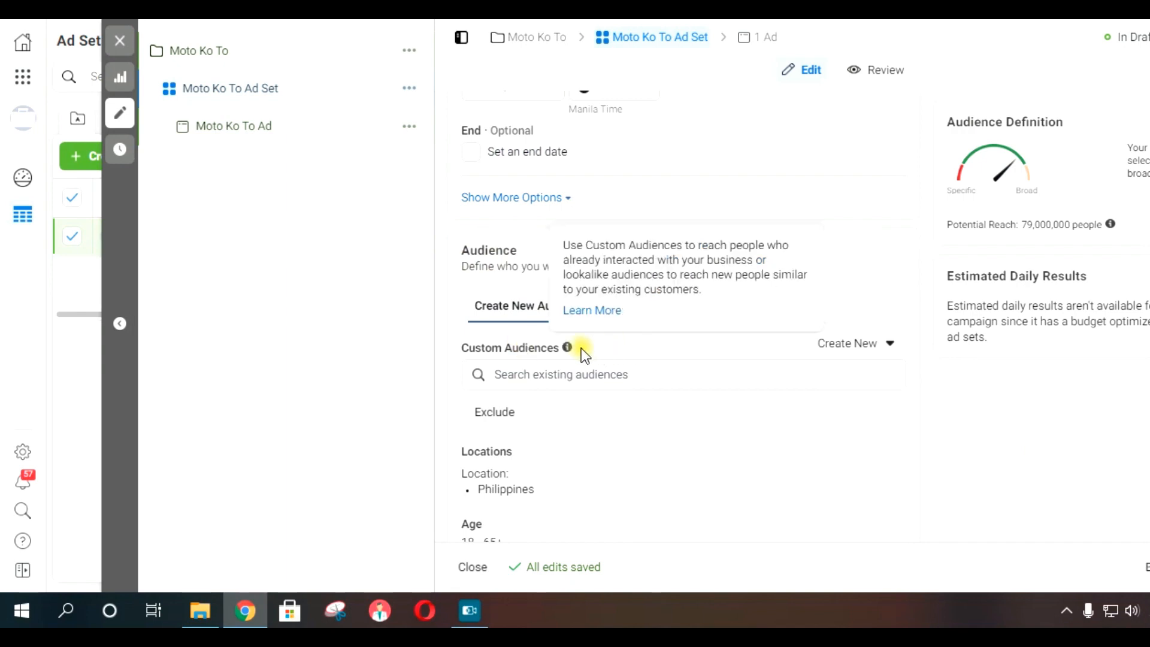
pyautogui.scroll(-2, 1007, 396)
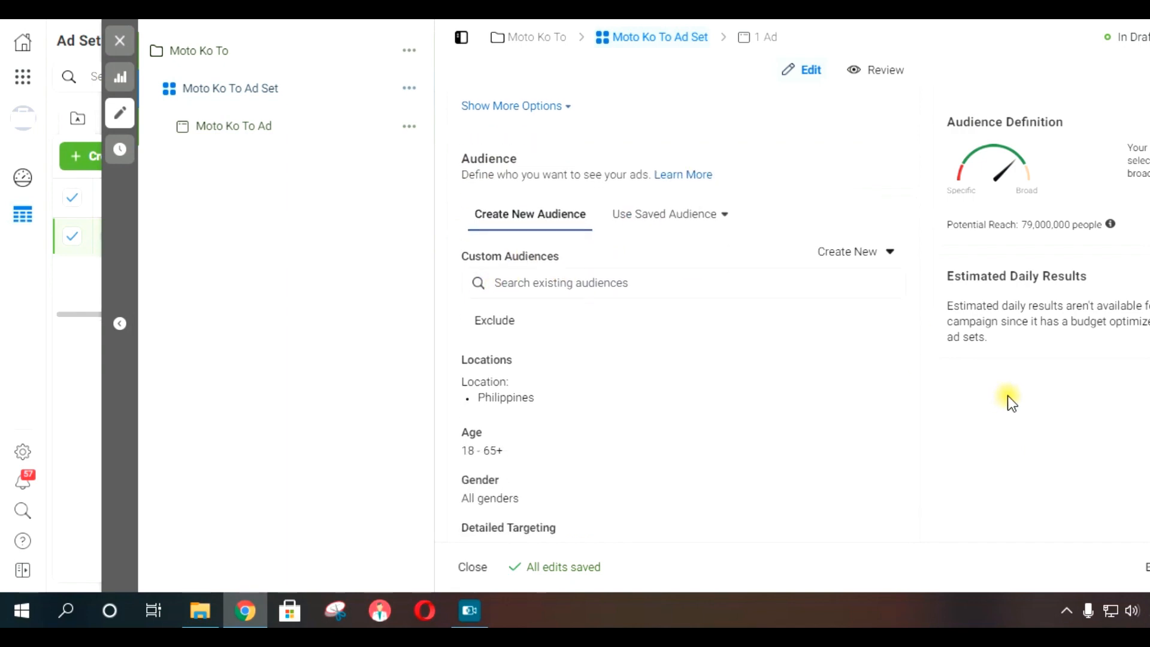
# - Add the lookalike audience "Lookalike (PH, 1%) - Tubig Ads Messaging in 90 days" to Custom Audiences
pyautogui.click(557, 285)
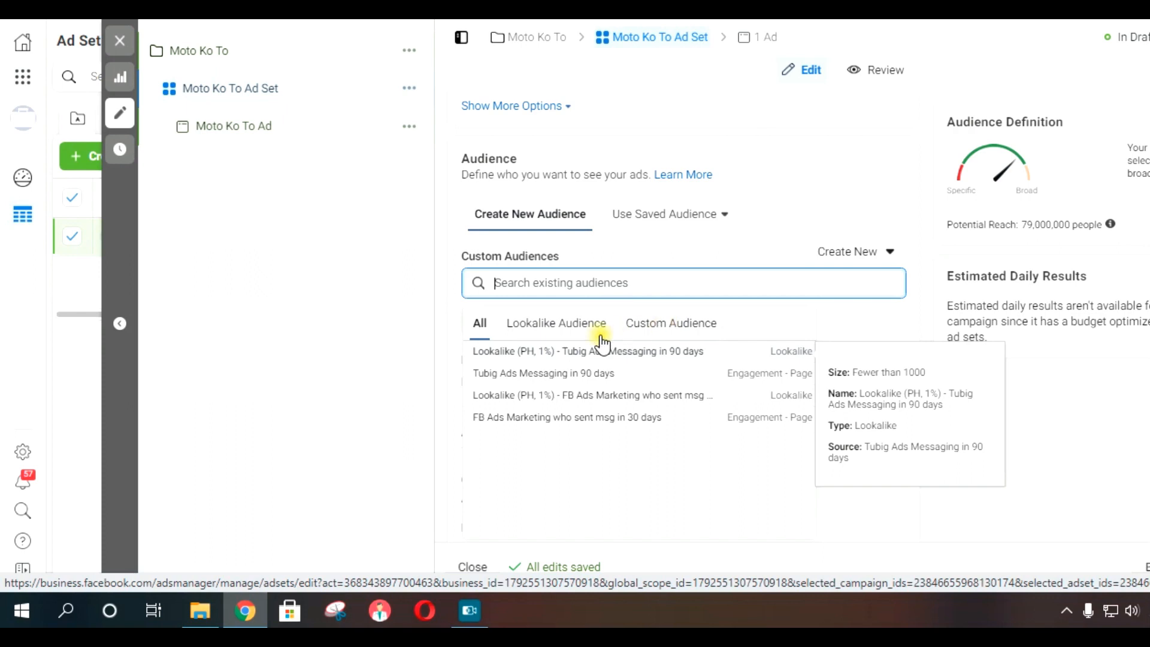
pyautogui.click(557, 326)
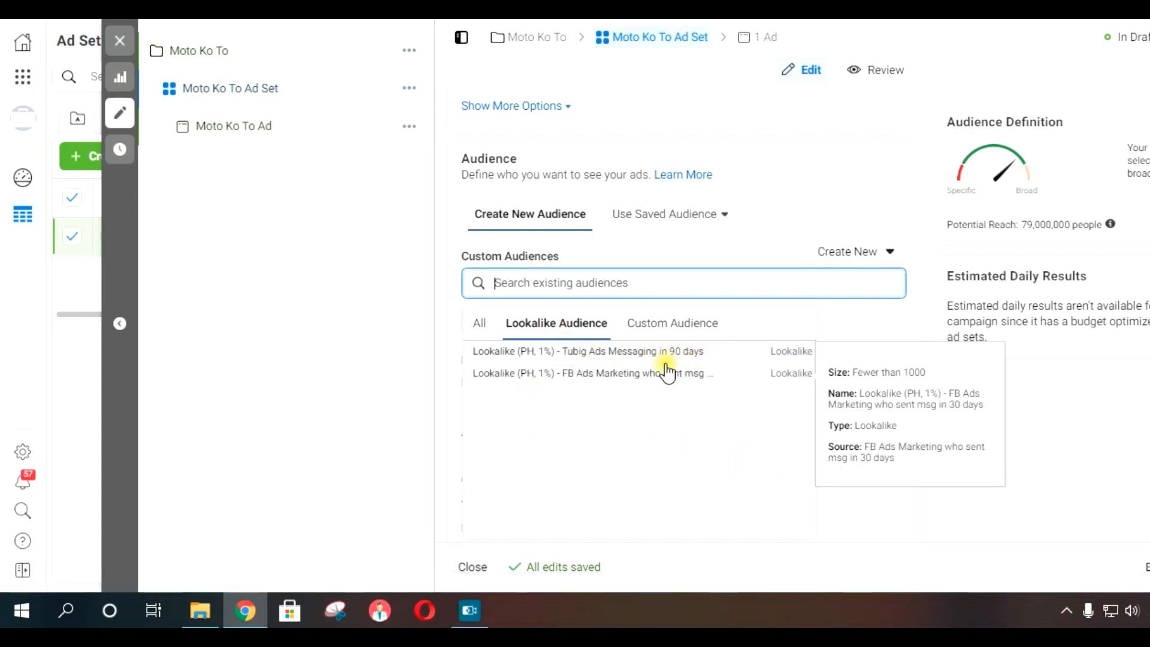
pyautogui.click(640, 362)
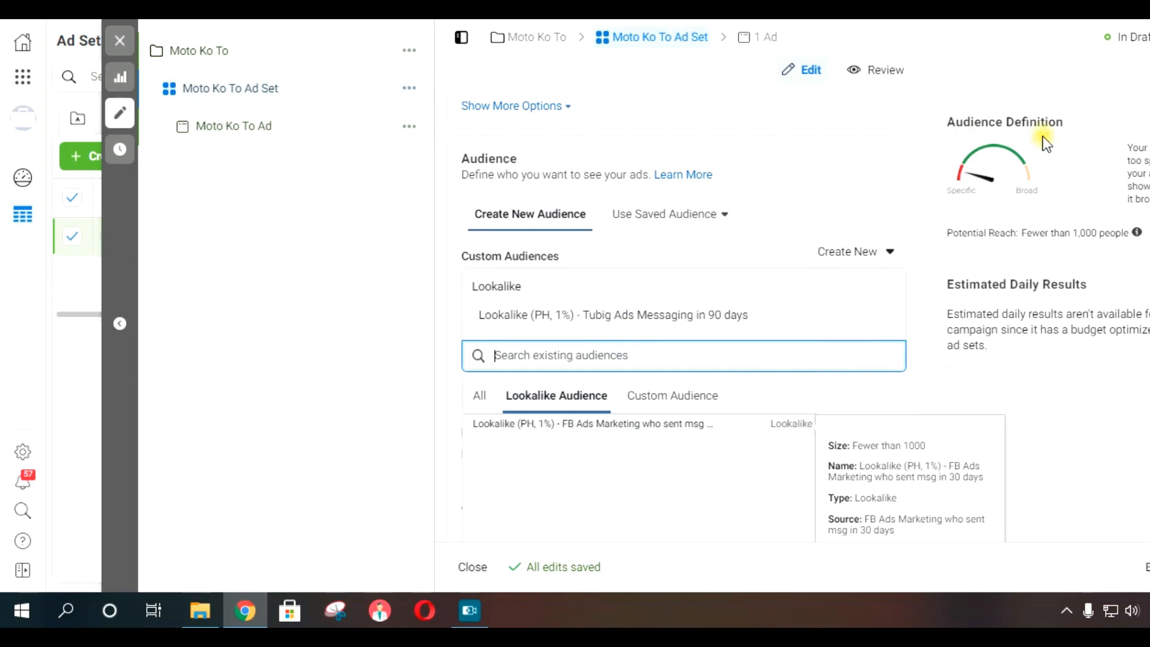
# - Check the Audience Definition gauge and the Potential Reach estimate for the selected lookalike audience
pyautogui.moveTo(1066, 127); pyautogui.dragTo(950, 133)
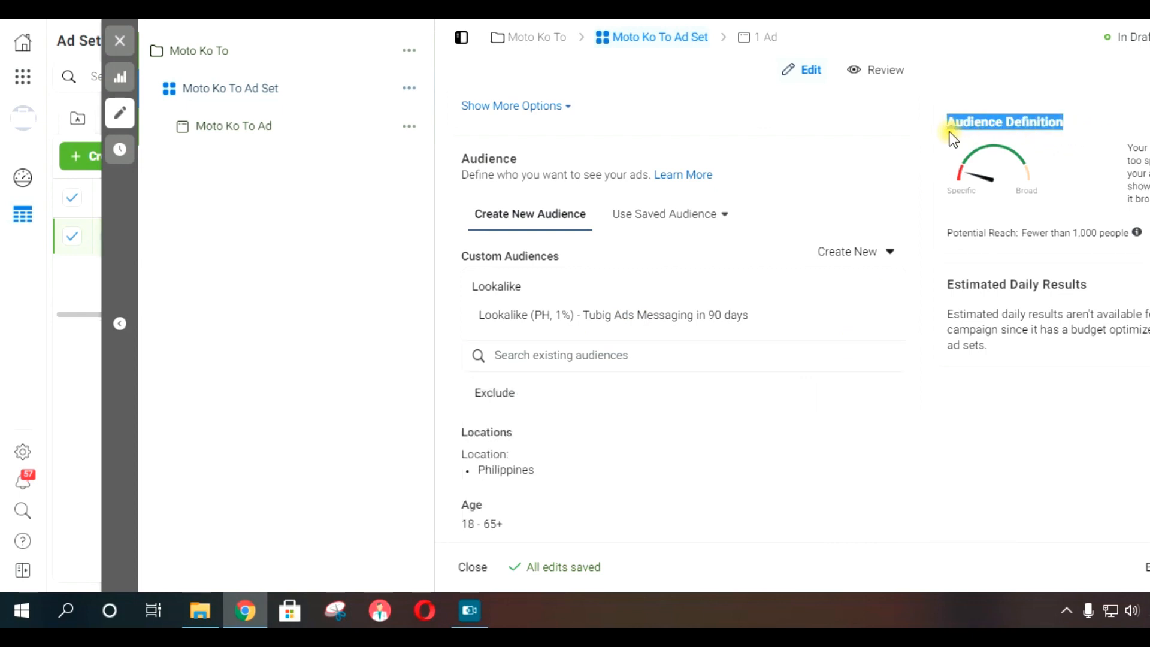
pyautogui.click(998, 238)
pyautogui.moveTo(1130, 234); pyautogui.dragTo(1072, 234)
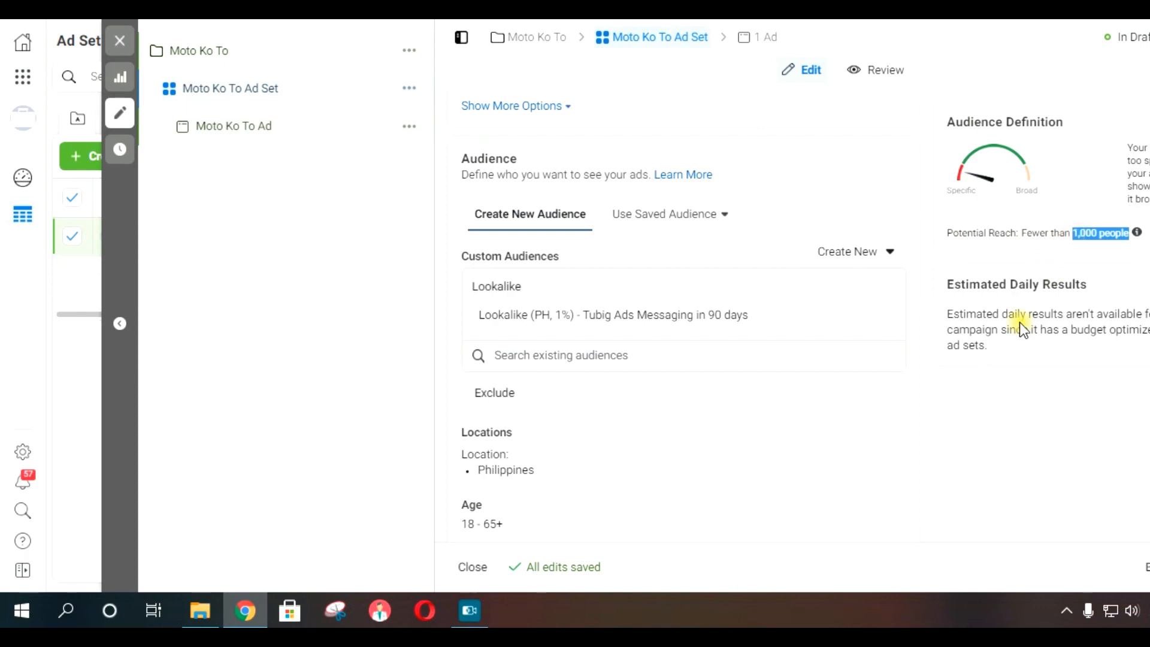
pyautogui.click(1009, 420)
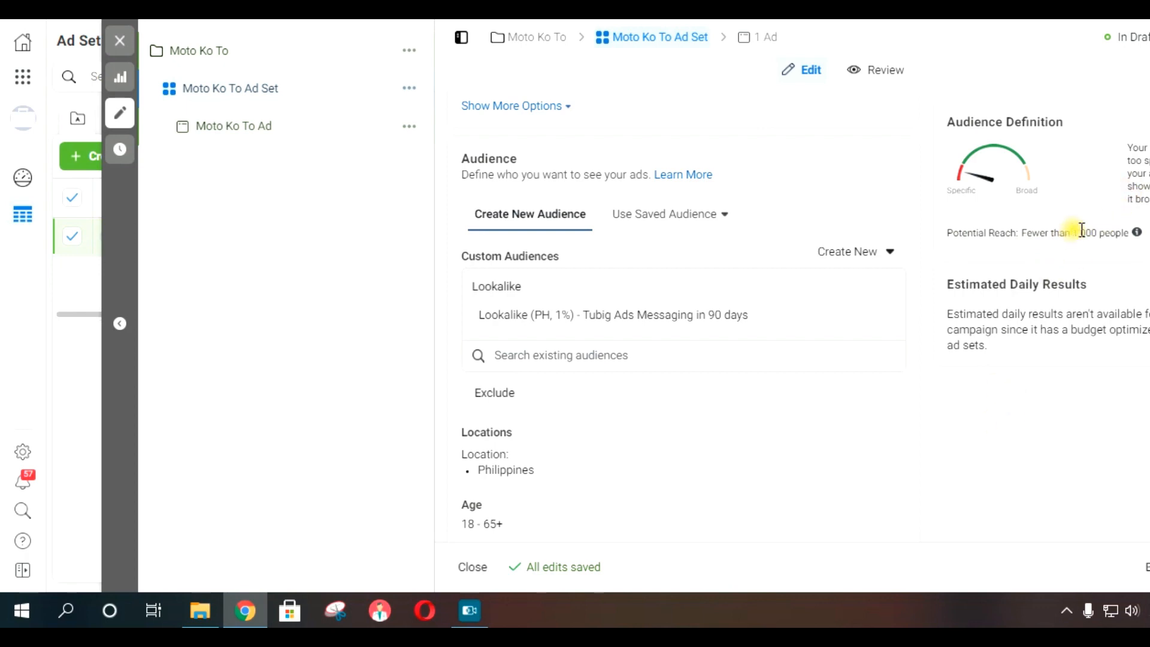
pyautogui.moveTo(1073, 233); pyautogui.dragTo(1133, 232)
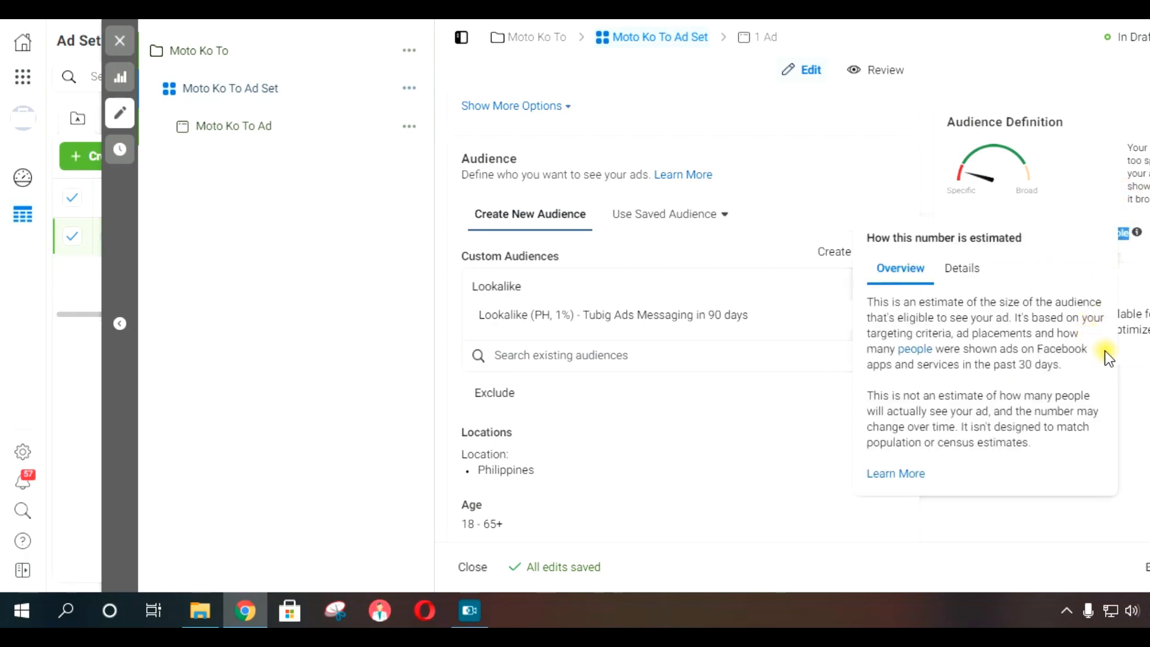
pyautogui.click(1130, 403)
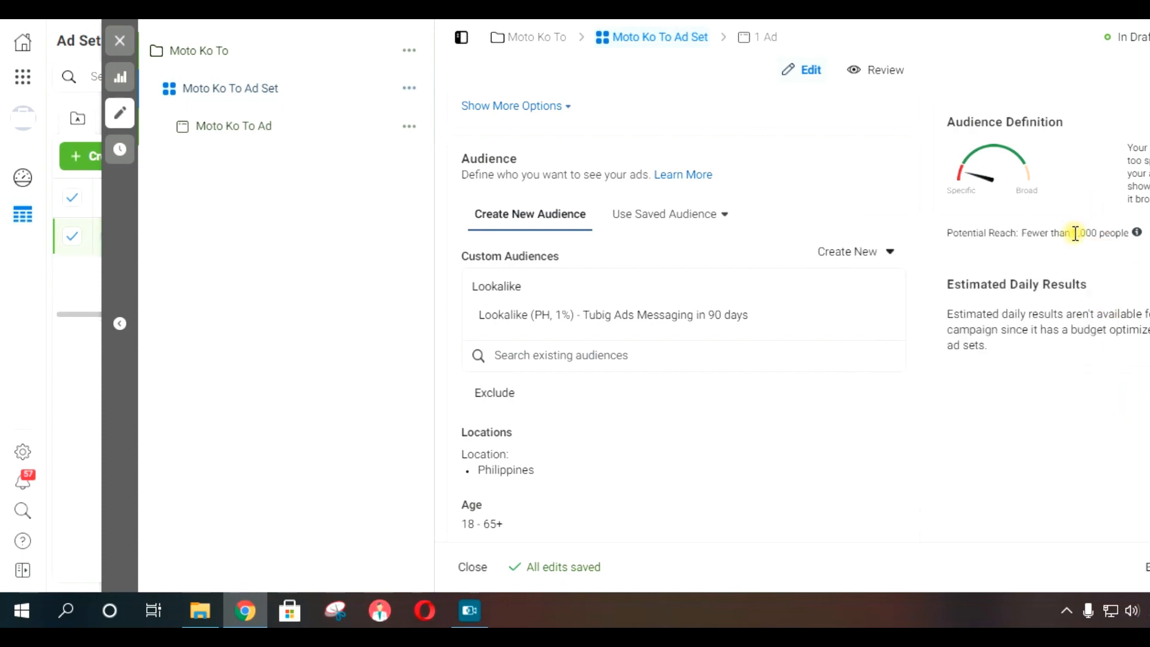
pyautogui.moveTo(1073, 234); pyautogui.dragTo(1098, 234)
pyautogui.click(1061, 473)
# - Review the location, age, gender and detailed targeting settings along with the Audience Definition note
pyautogui.scroll(-2, 1008, 465)
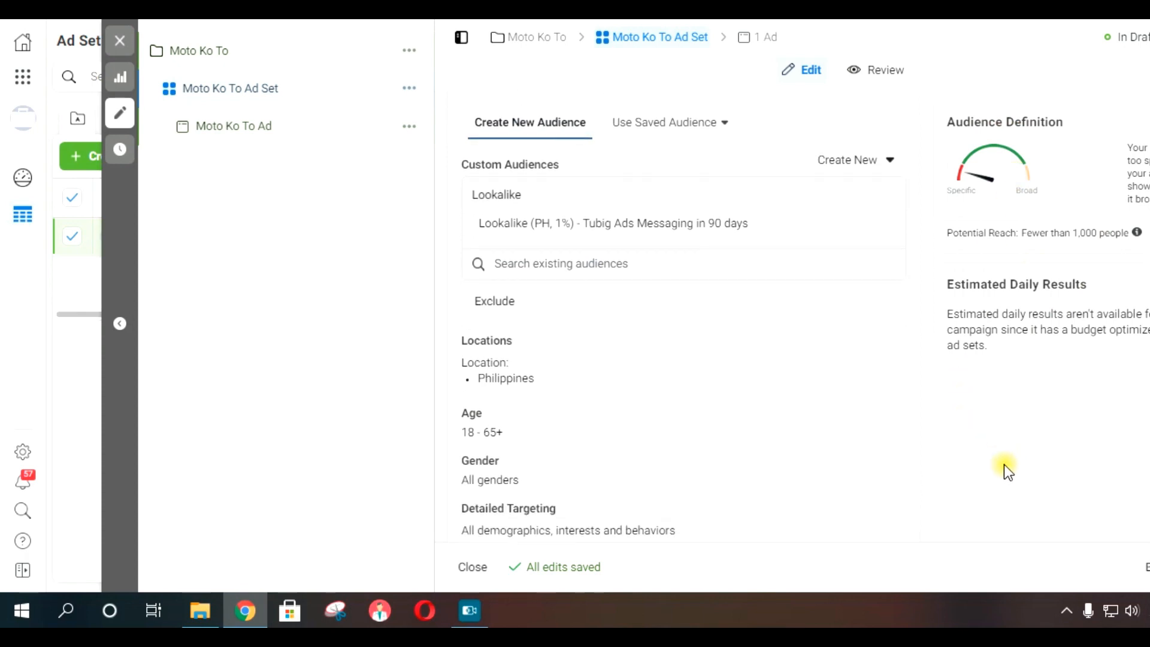
pyautogui.scroll(-3, 958, 371)
pyautogui.scroll(4, 1013, 431)
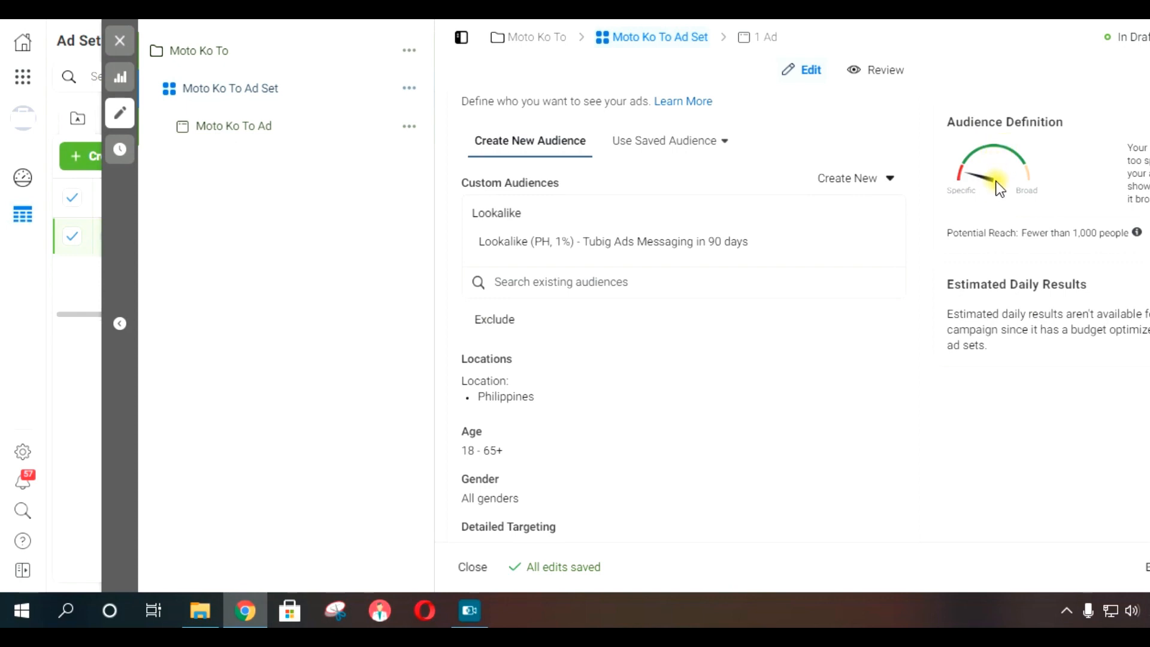
pyautogui.moveTo(1128, 148); pyautogui.dragTo(1149, 160)
pyautogui.click(1035, 406)
# - Remove the Tubig Ads Messaging lookalike audience from Custom Audiences
pyautogui.scroll(-3, 1096, 445)
pyautogui.scroll(5, 1095, 446)
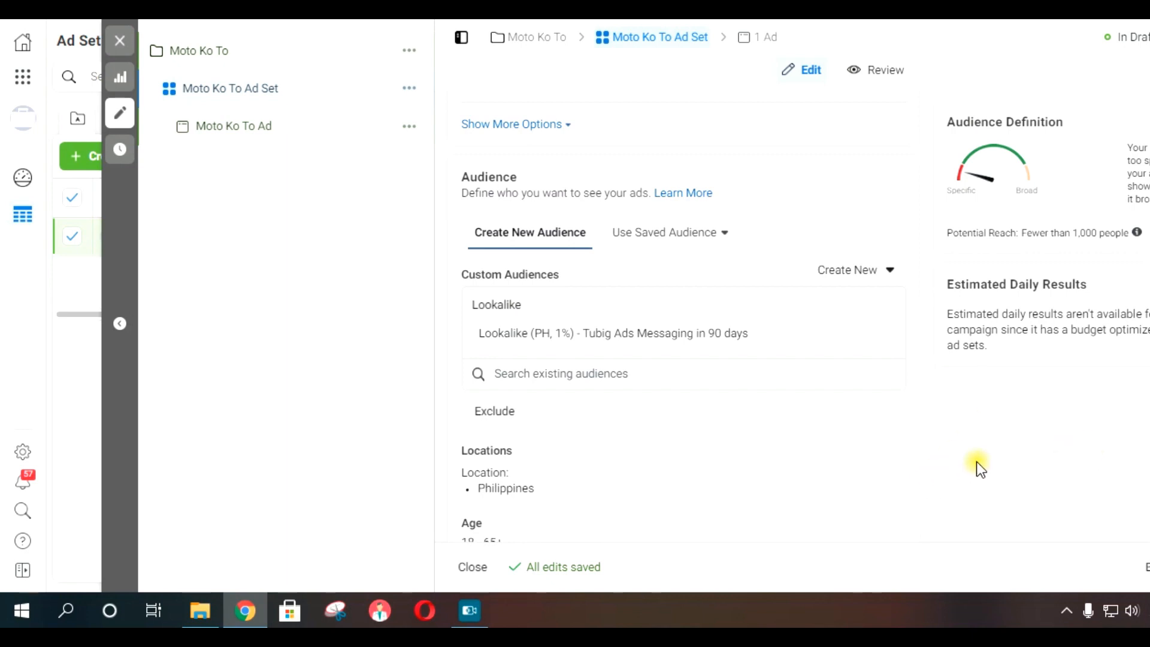
pyautogui.scroll(-2, 977, 463)
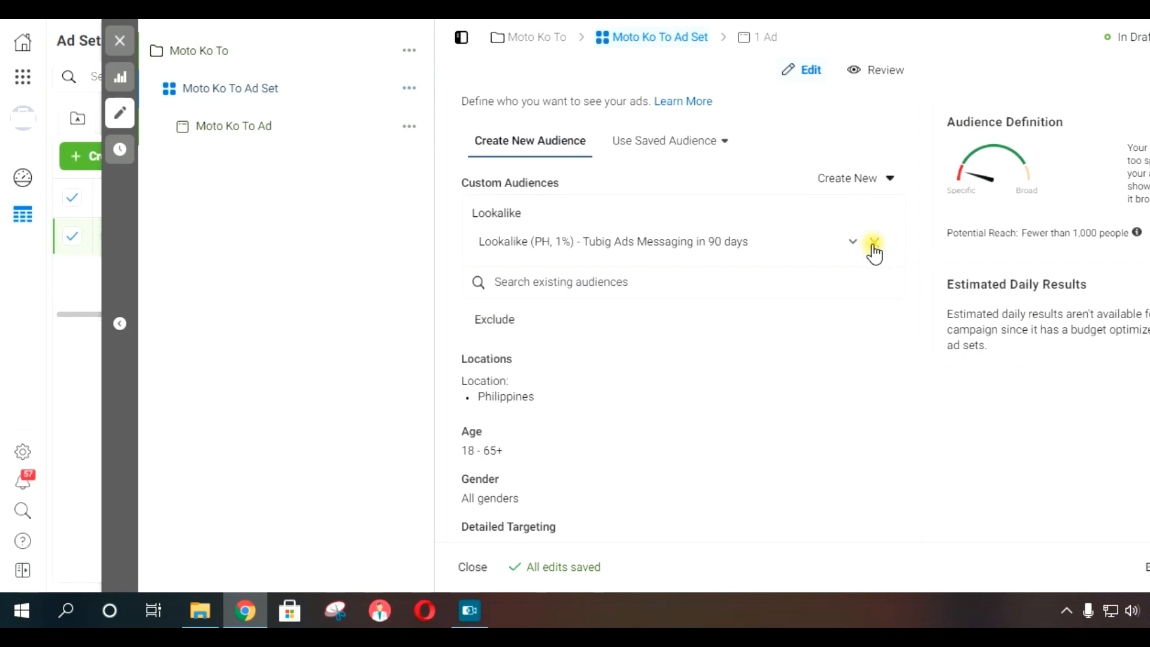
pyautogui.click(875, 243)
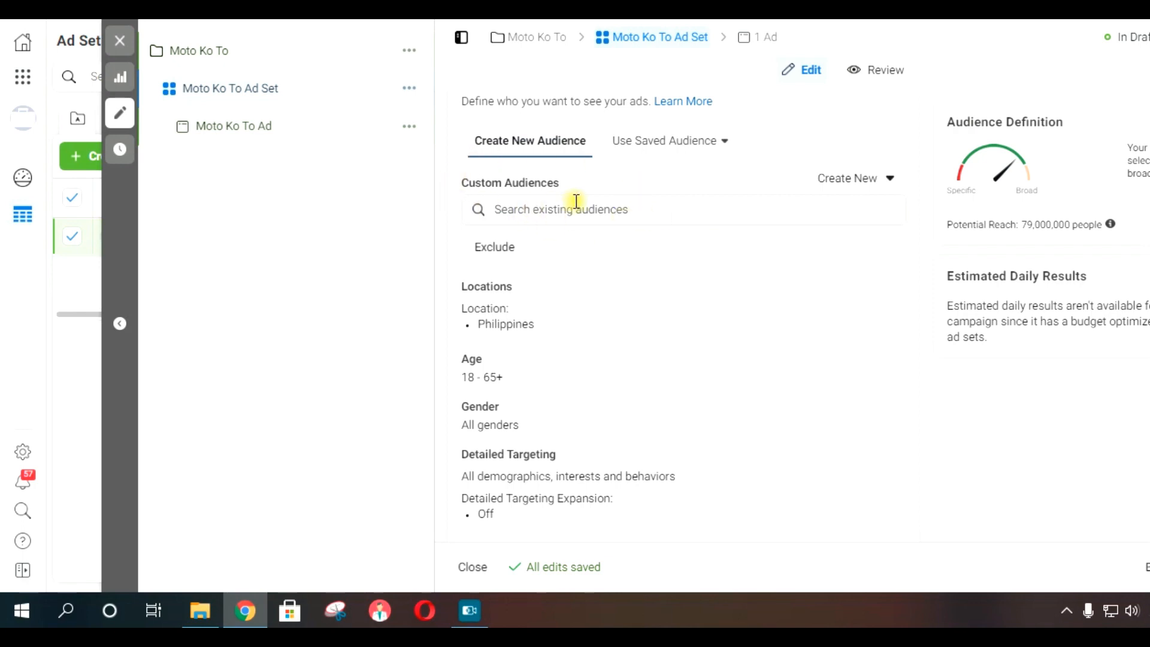
# - Change the audience location to Malolos, Bulacan, Central Luzon and check its Potential Reach
pyautogui.scroll(-3, 781, 266)
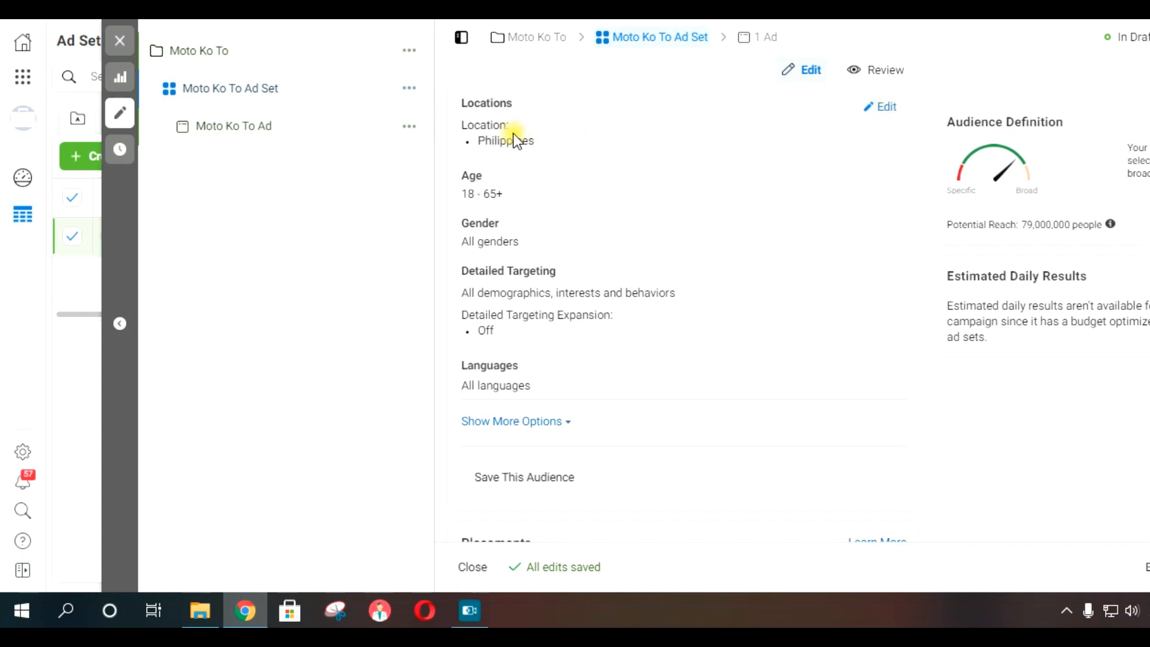
pyautogui.click(879, 108)
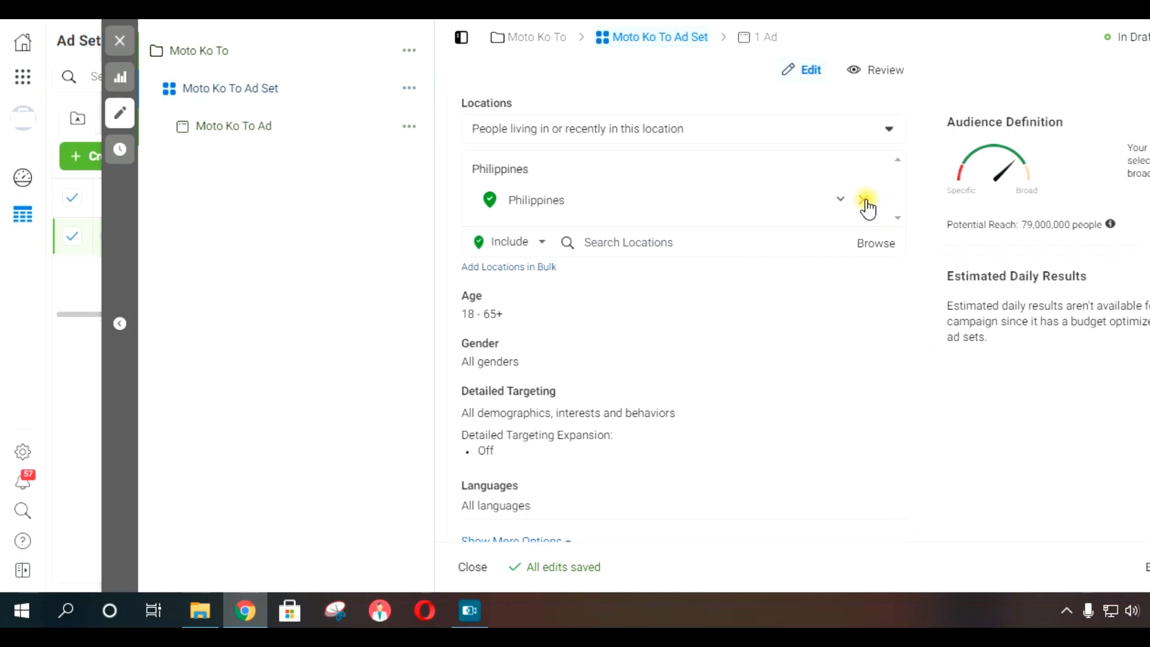
pyautogui.click(628, 243)
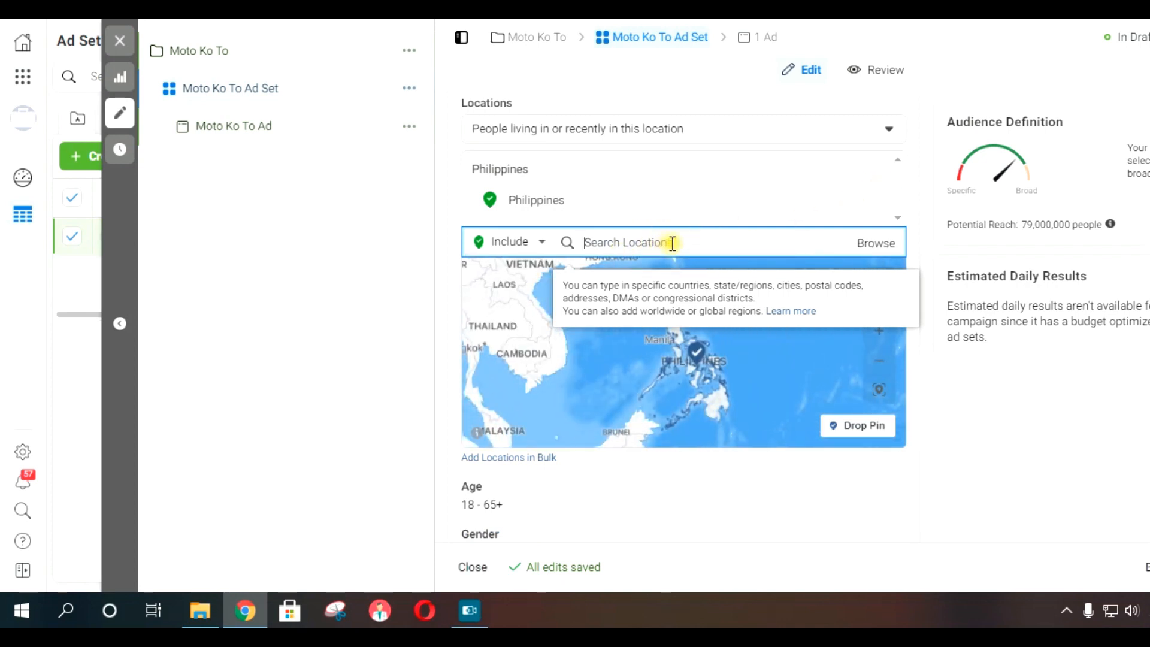
pyautogui.write('bulacan')
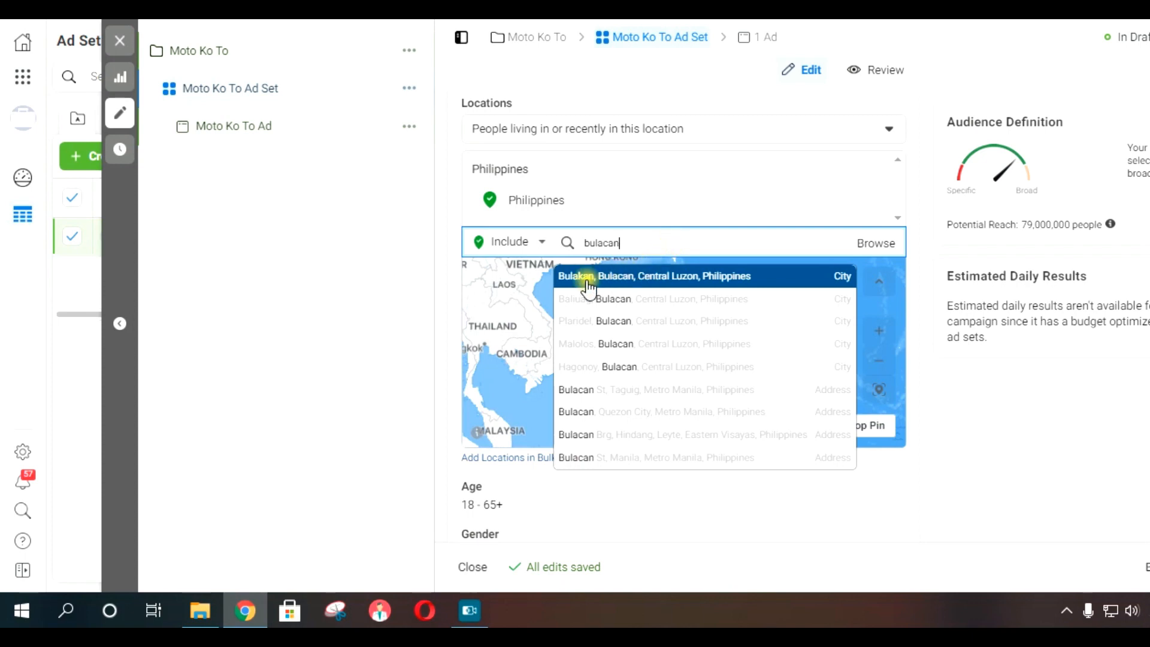
pyautogui.click(651, 346)
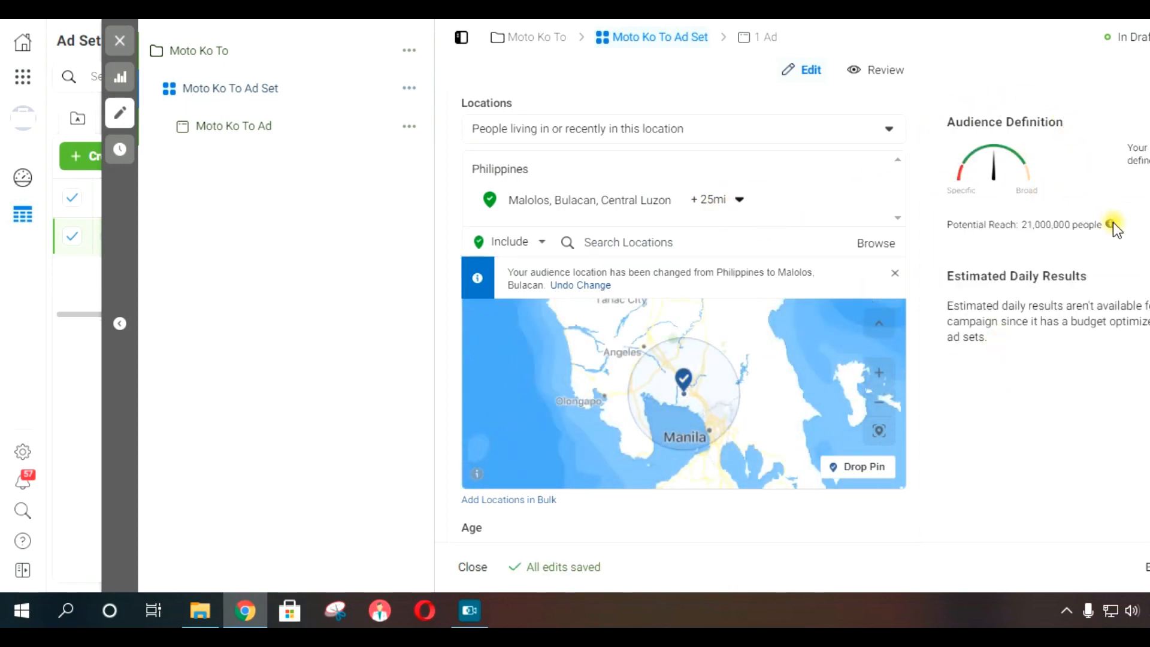
pyautogui.moveTo(1019, 225); pyautogui.dragTo(1079, 227)
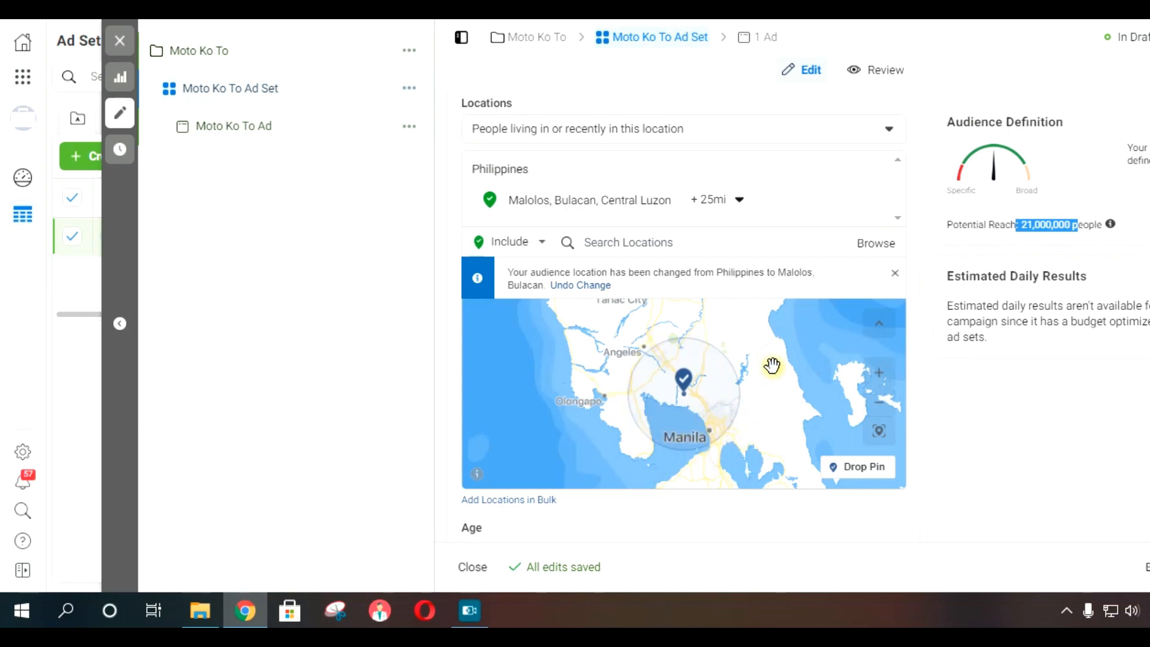
pyautogui.click(1017, 434)
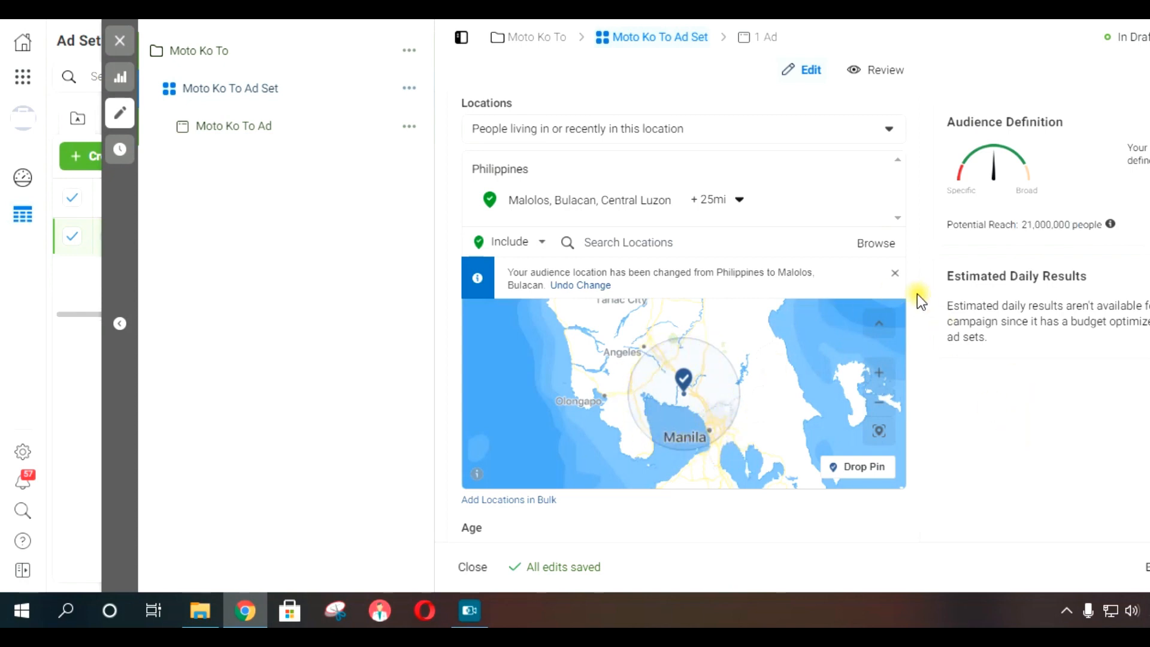
# - Dismiss the location change notice and remove Malolos, Bulacan from the audience locations
pyautogui.click(895, 279)
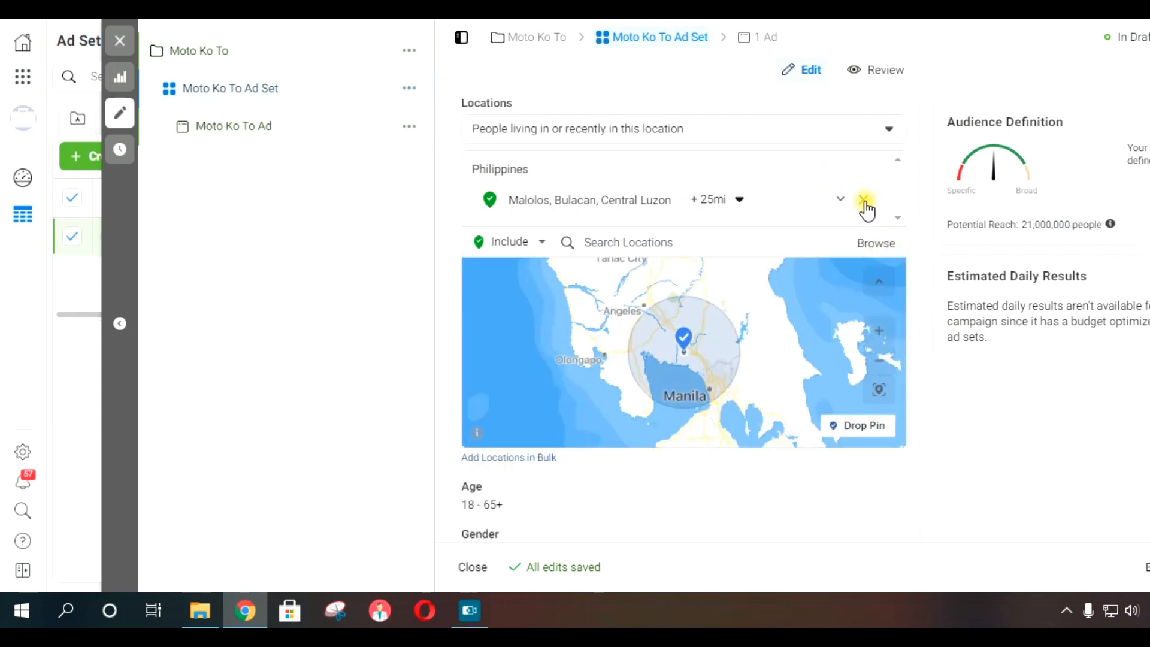
pyautogui.click(864, 200)
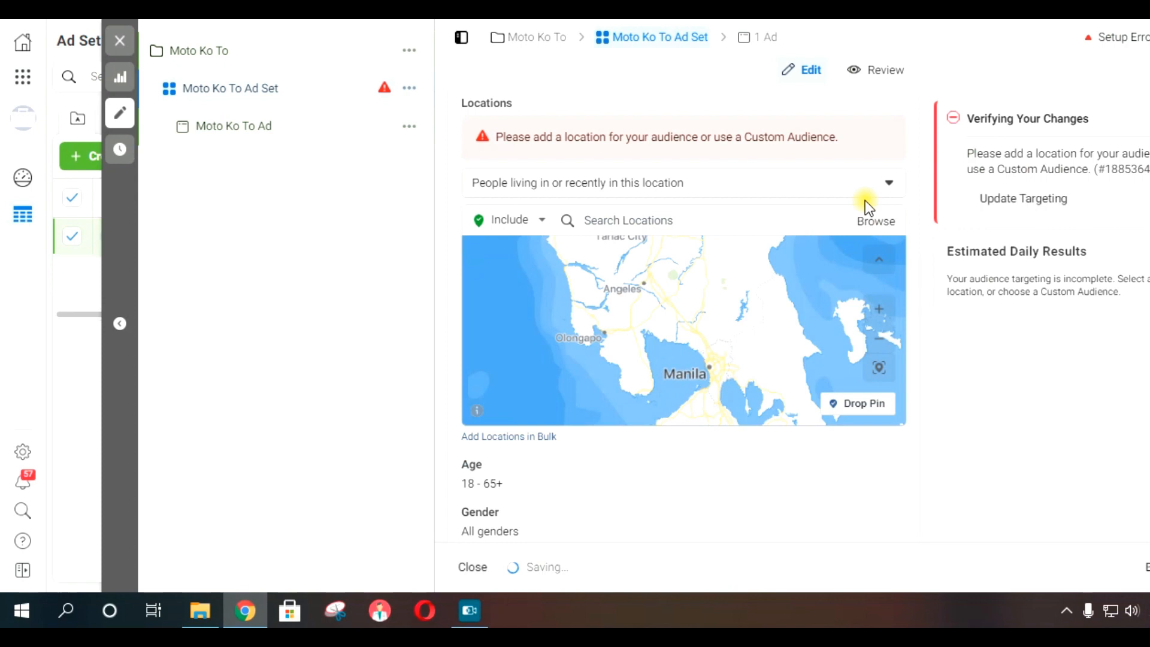
pyautogui.click(687, 183)
pyautogui.click(742, 183)
pyautogui.click(658, 223)
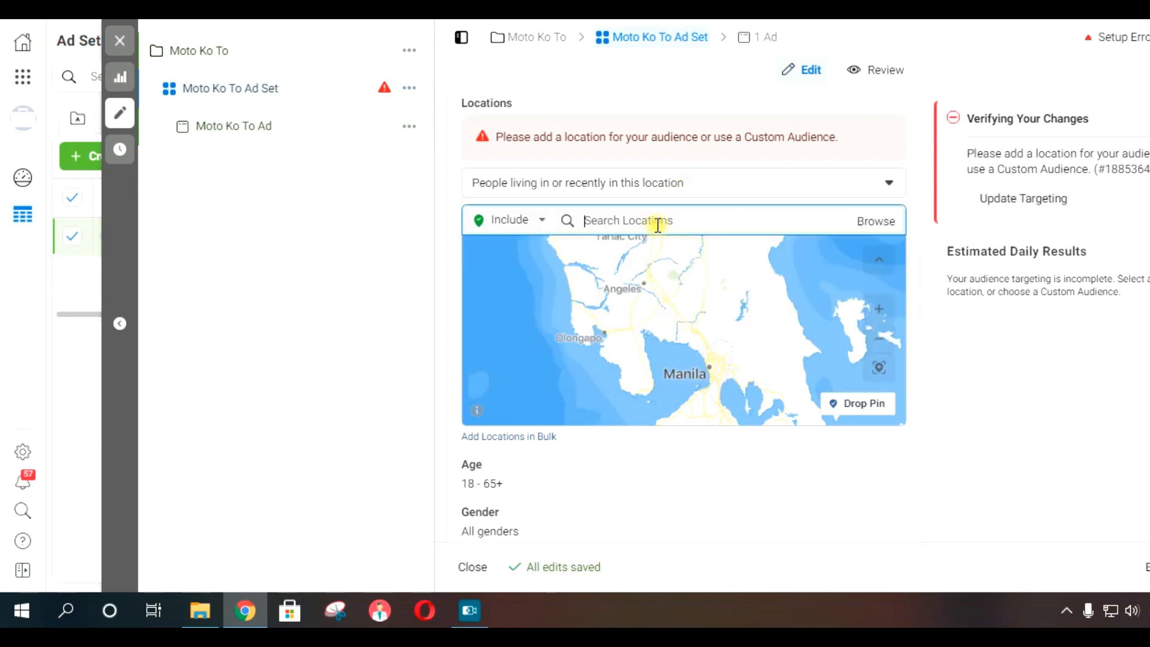
pyautogui.write('phiuli')
pyautogui.write('ppines')
pyautogui.press('BackSpace')
pyautogui.press('BackSpace')
pyautogui.press('BackSpace')
pyautogui.write('nes')
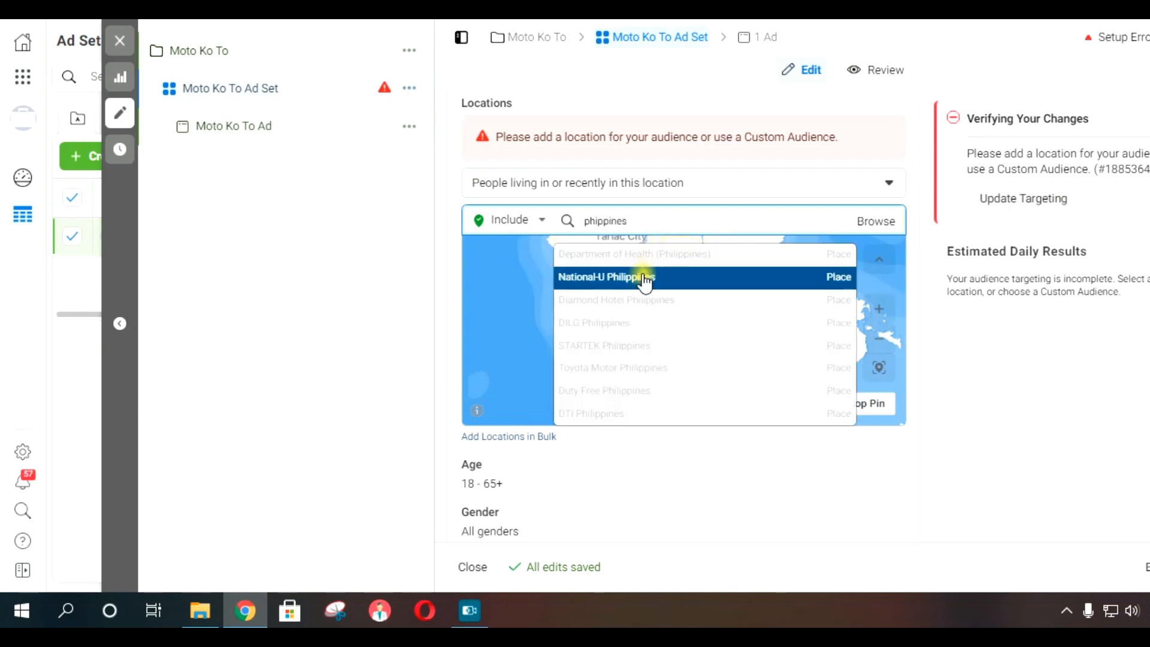
pyautogui.doubleClick(666, 219)
pyautogui.scroll(2, 937, 439)
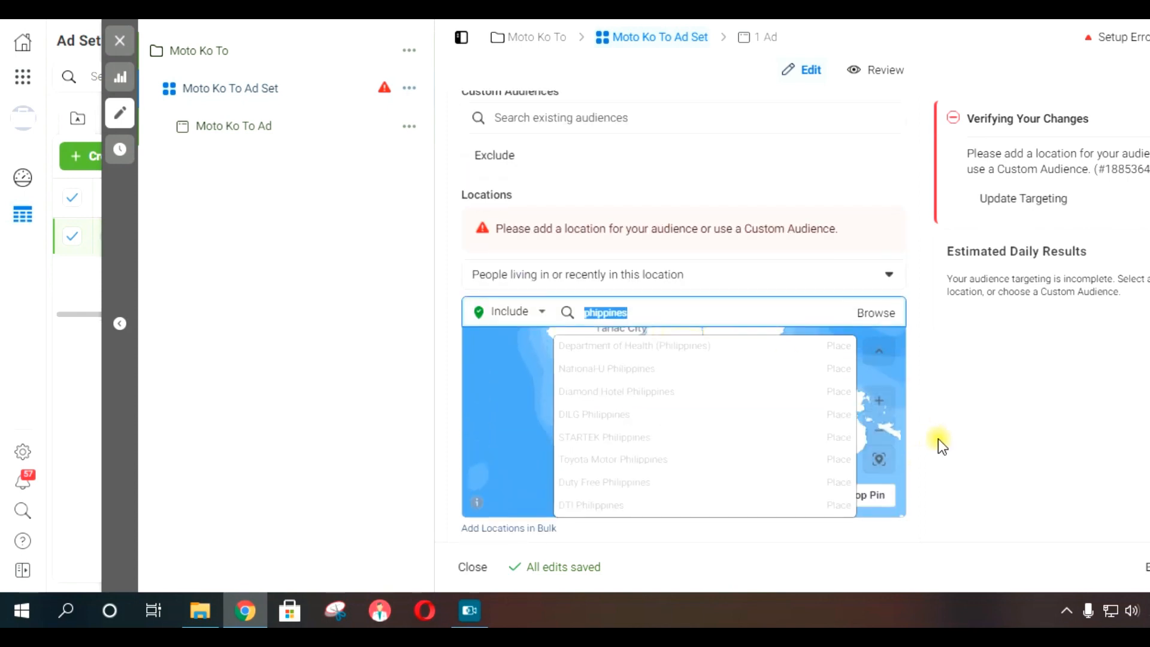
pyautogui.click(562, 252)
pyautogui.click(670, 276)
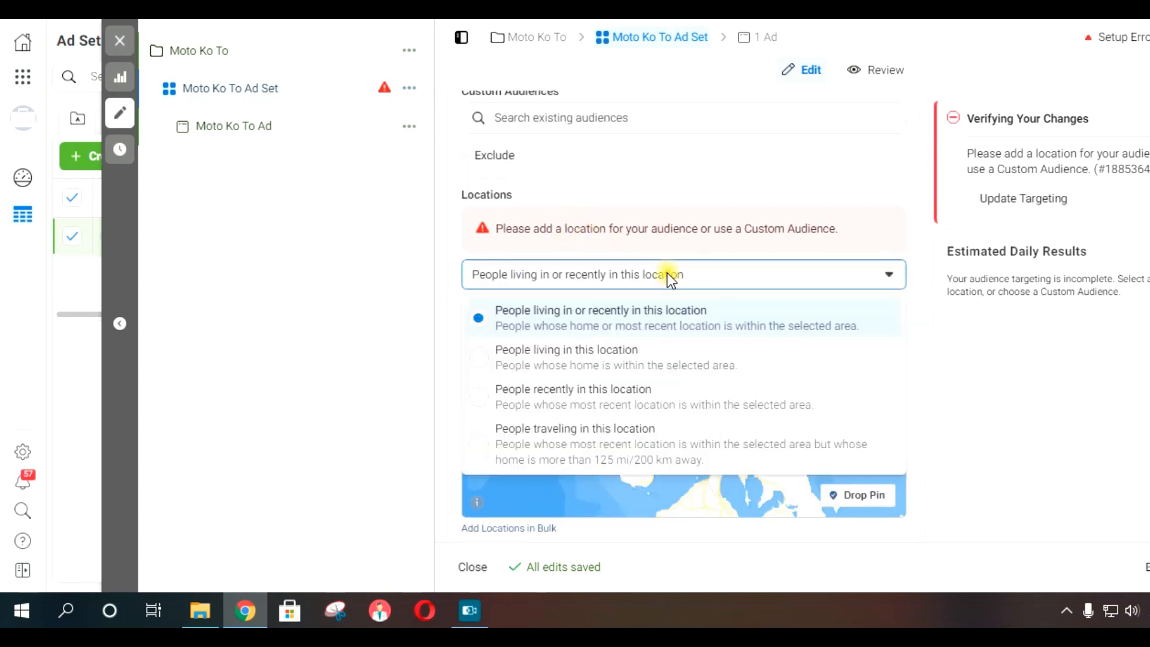
pyautogui.click(935, 371)
# - Set the audience location to the country Philippines and check its Potential Reach
pyautogui.doubleClick(662, 311)
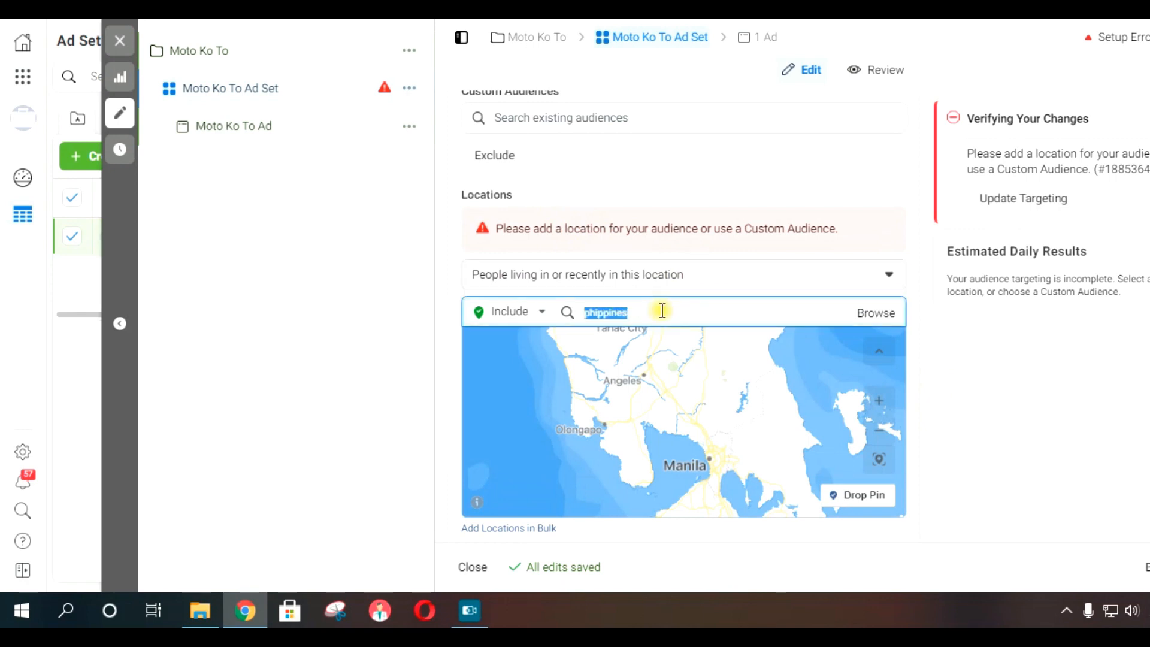
pyautogui.write('phil')
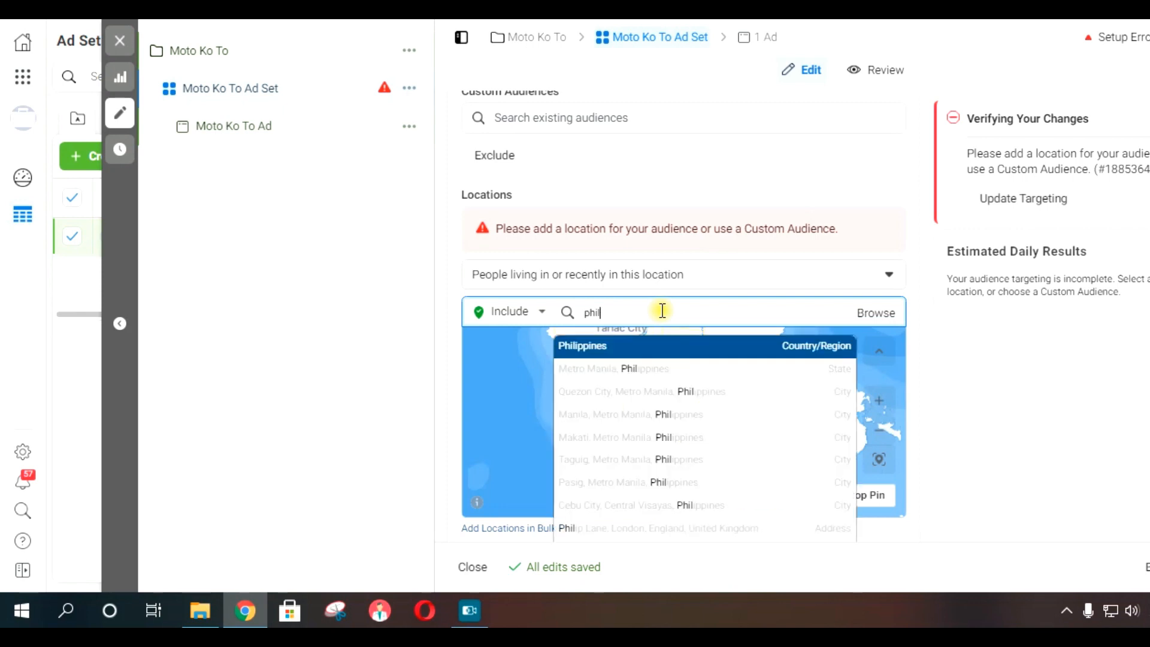
pyautogui.click(635, 357)
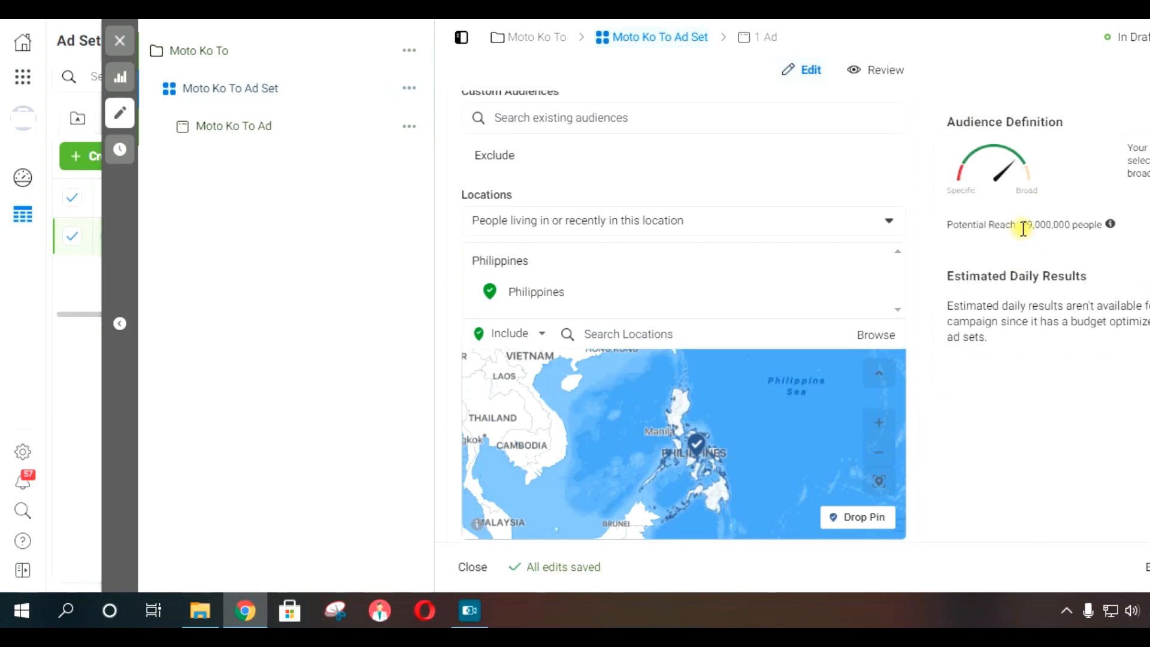
pyautogui.moveTo(1023, 230); pyautogui.dragTo(1103, 228)
pyautogui.click(1066, 457)
pyautogui.scroll(-2, 1063, 471)
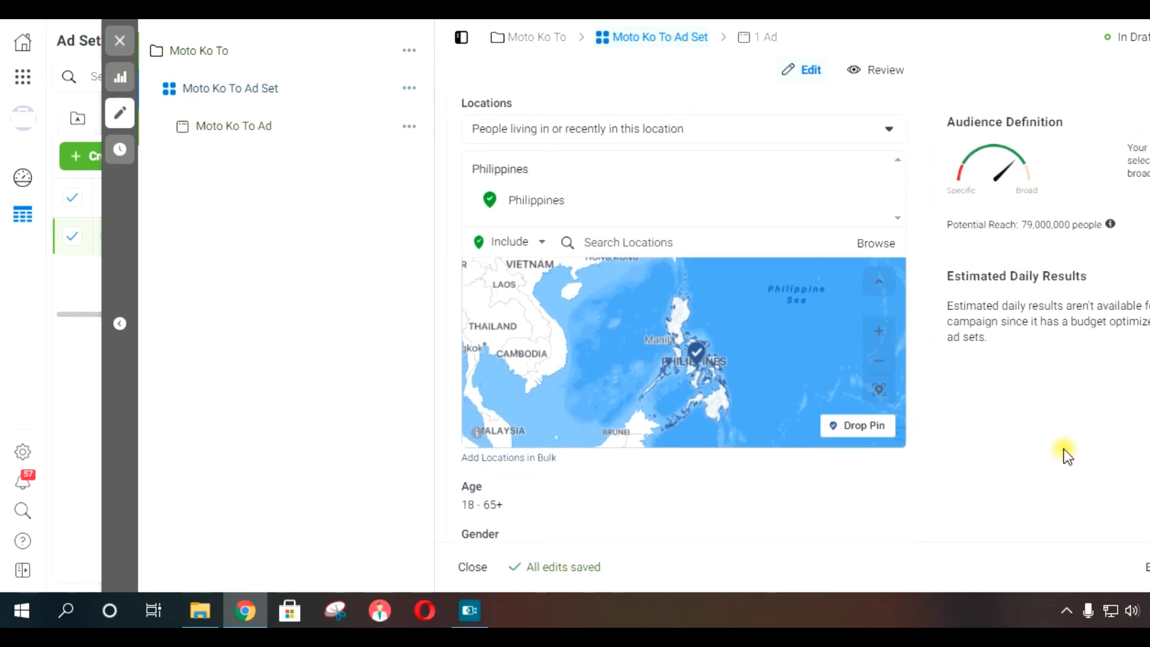
pyautogui.scroll(-1, 1038, 443)
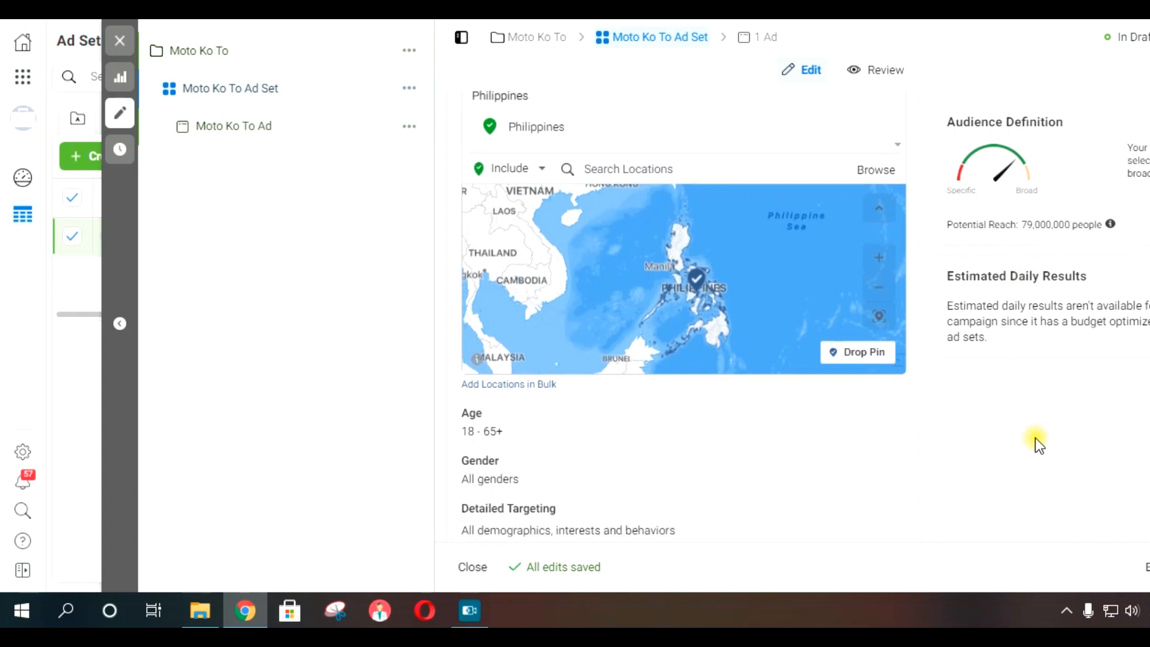
# - Set the audience age range to 22–44 and check its Potential Reach
pyautogui.scroll(-3, 1035, 438)
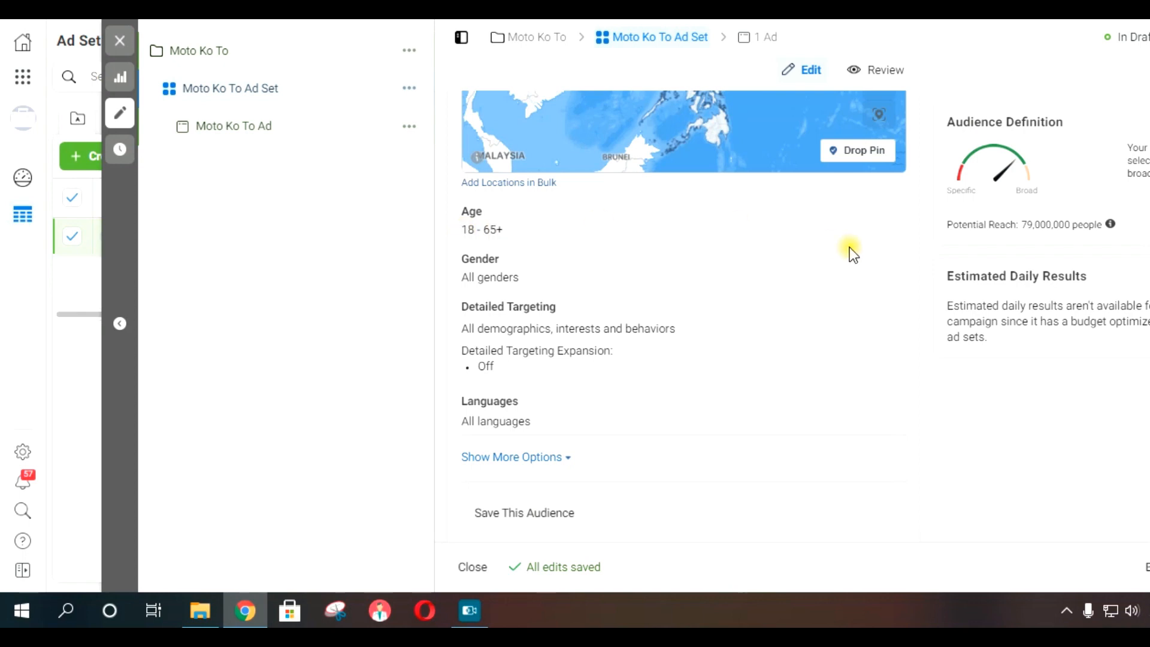
pyautogui.click(882, 212)
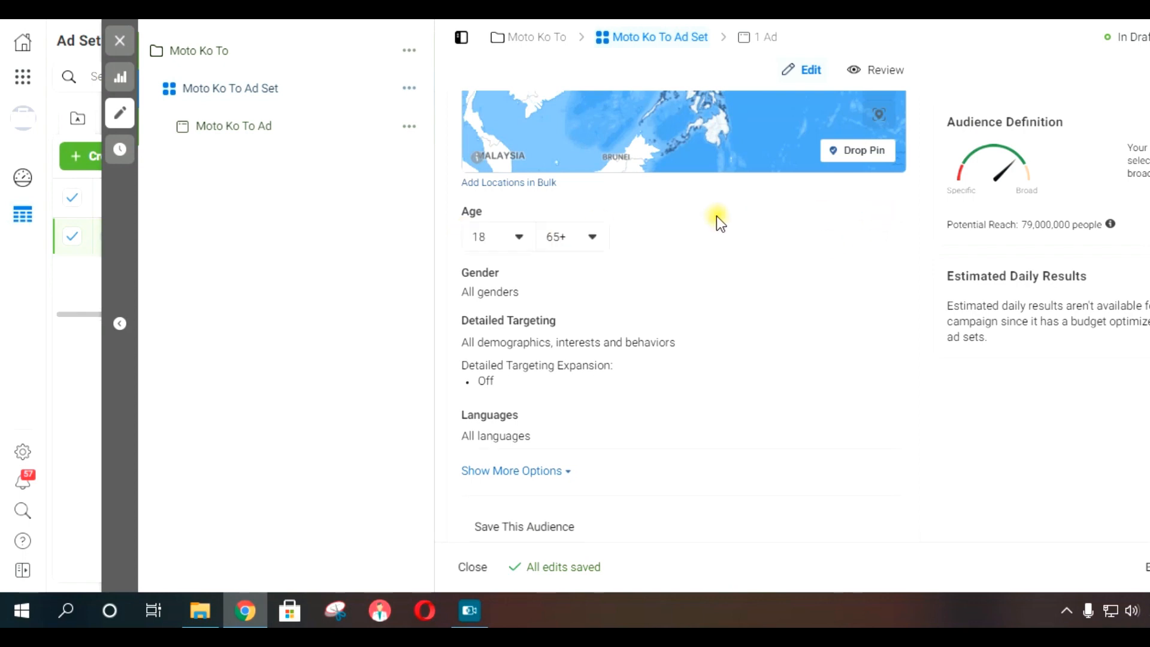
pyautogui.click(517, 237)
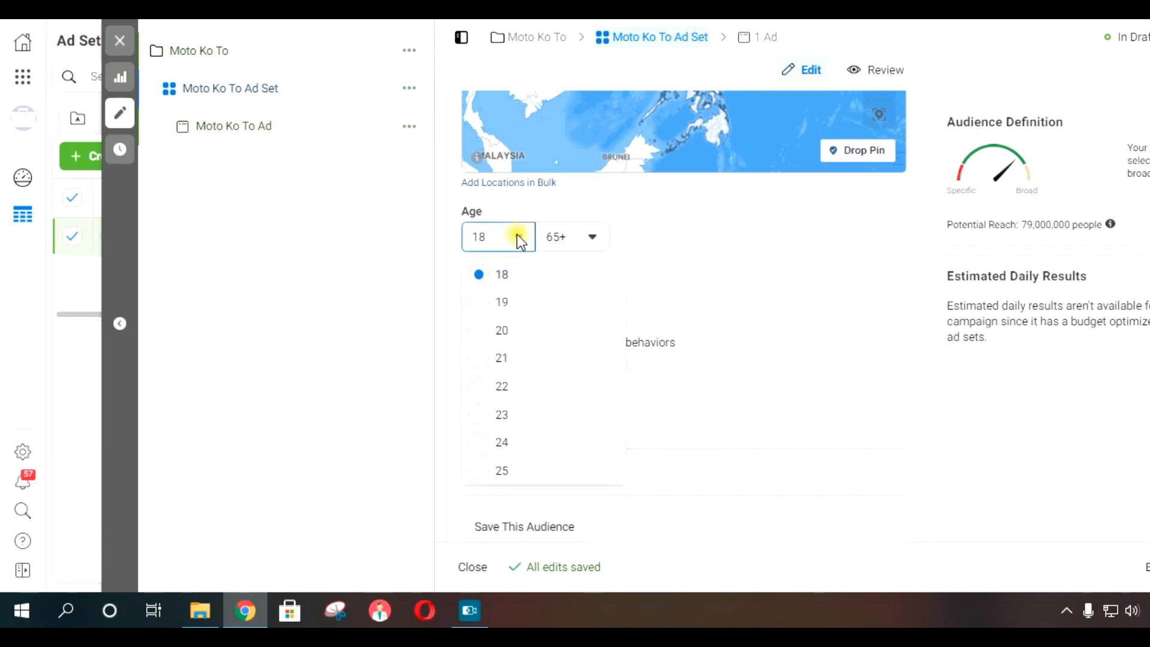
pyautogui.click(504, 386)
pyautogui.click(583, 239)
pyautogui.scroll(8, 593, 407)
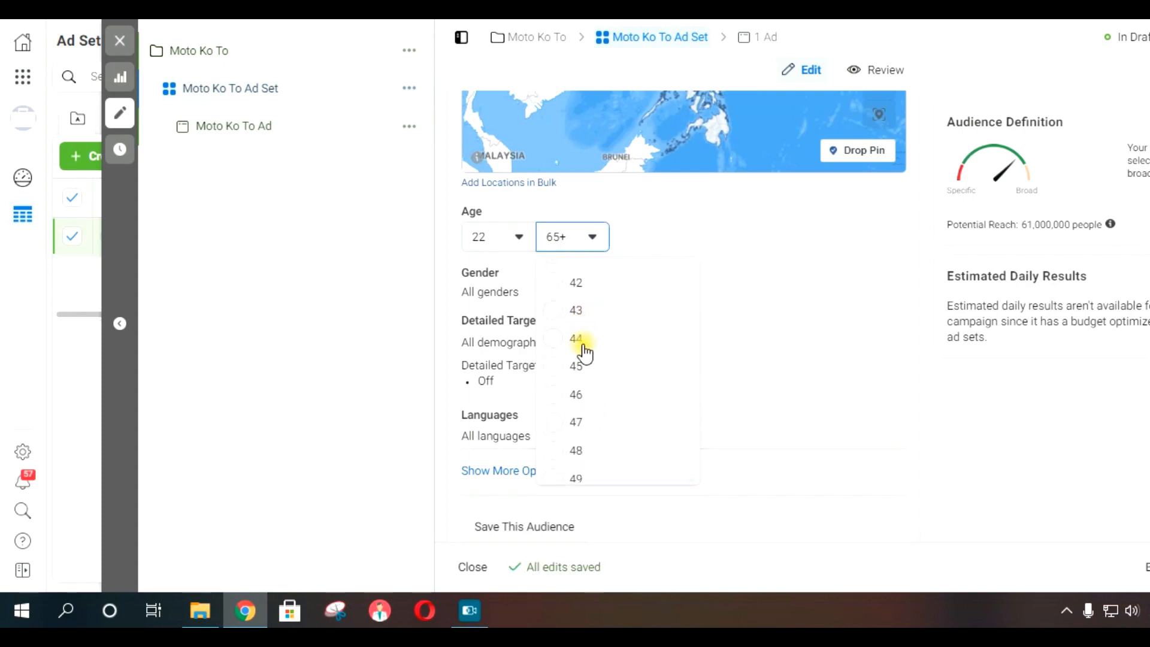
pyautogui.click(586, 340)
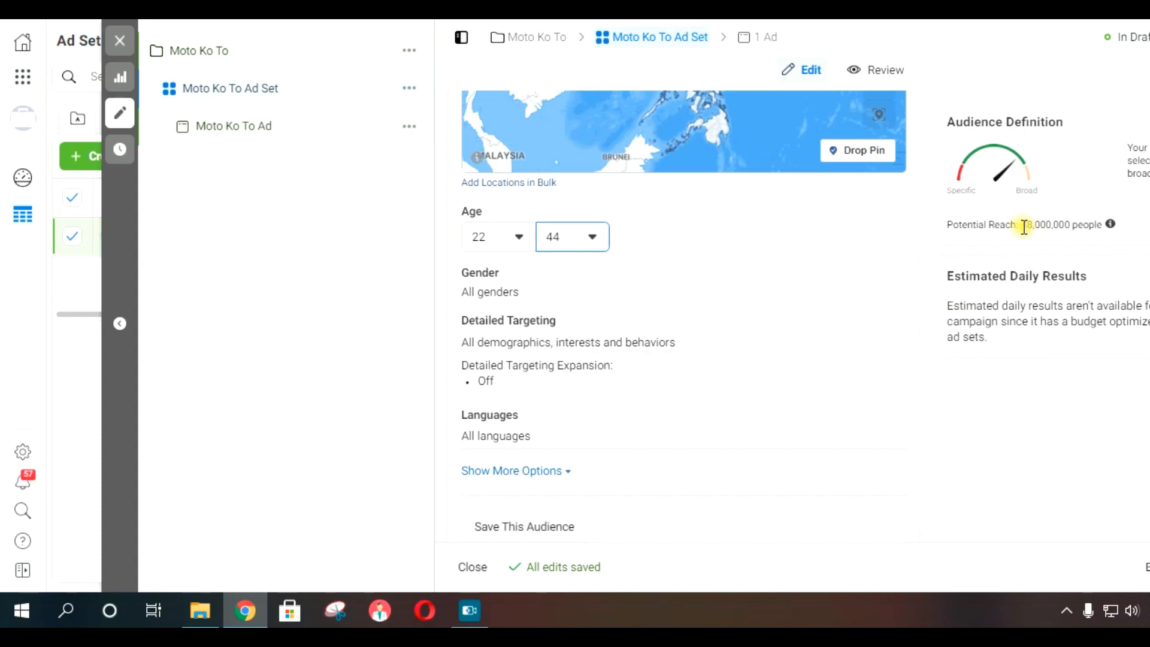
pyautogui.moveTo(1023, 223); pyautogui.dragTo(1103, 223)
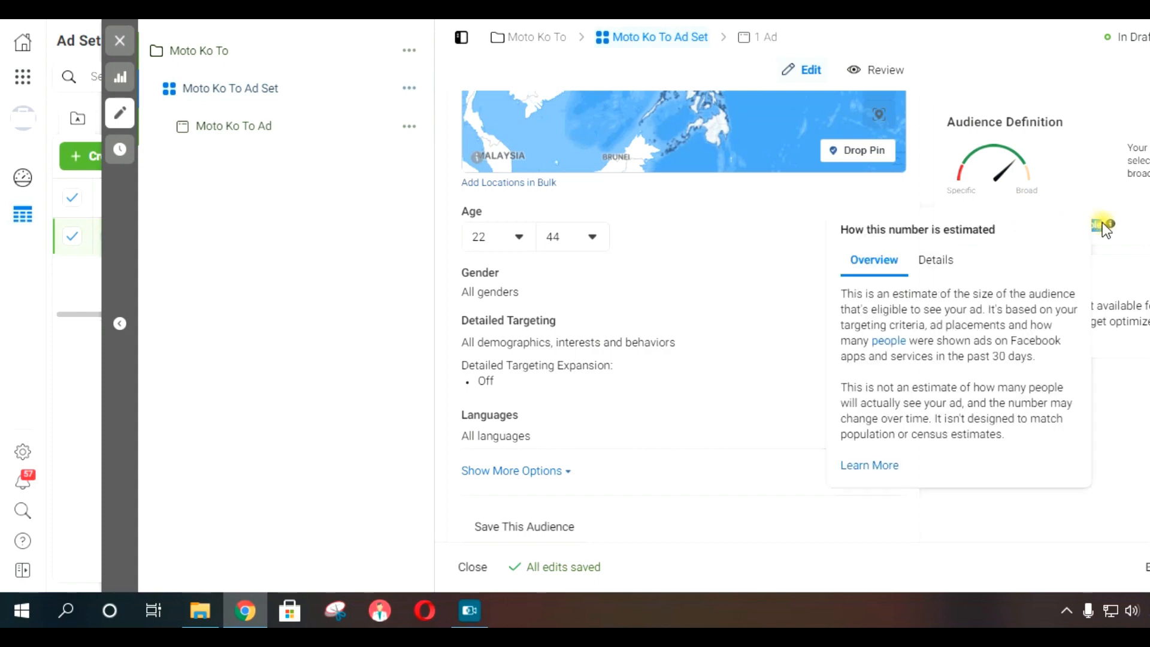
pyautogui.click(1104, 400)
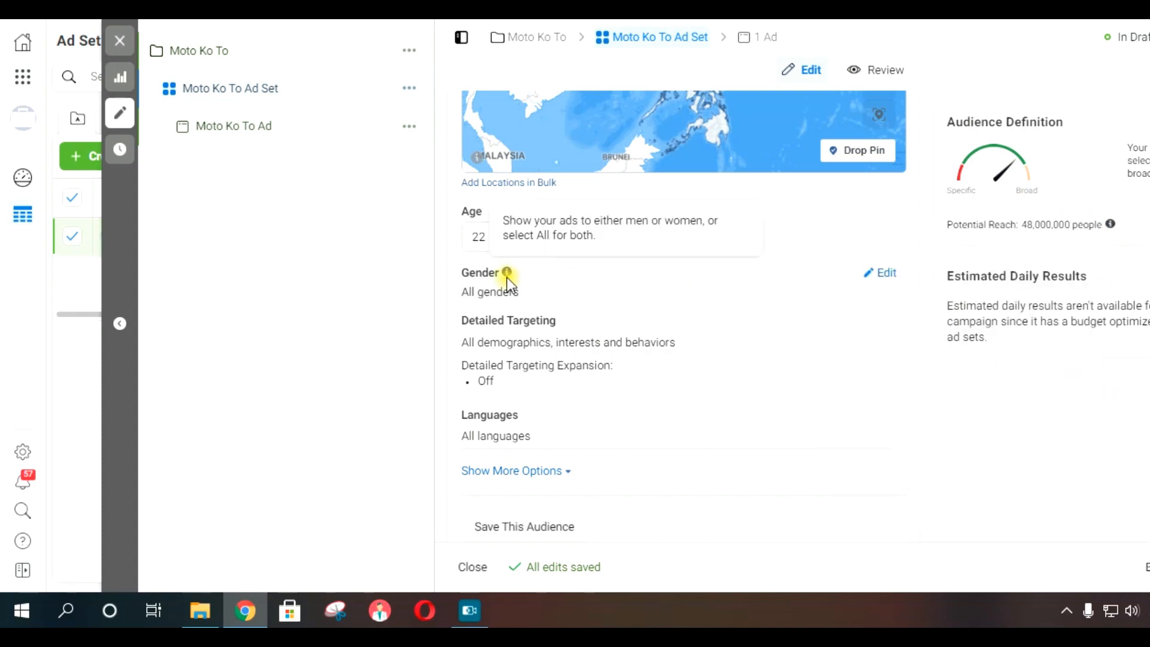
# - Set the audience gender to Women and check the Potential Reach against the audience settings
pyautogui.click(888, 273)
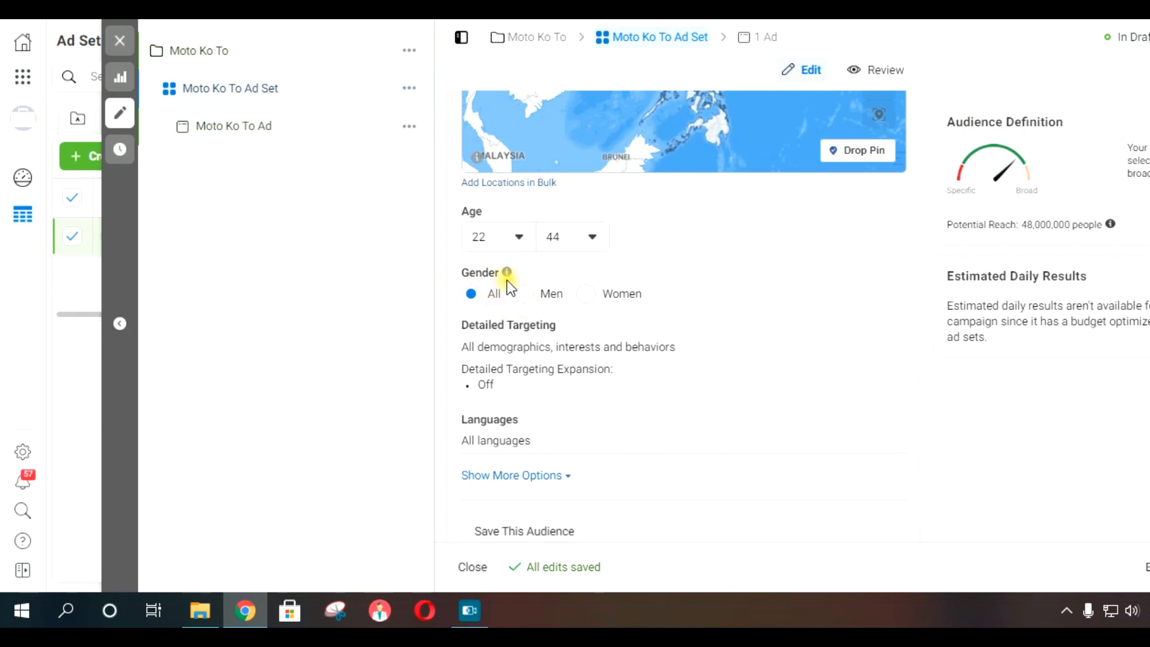
pyautogui.moveTo(507, 277)
pyautogui.click(586, 295)
pyautogui.moveTo(1110, 224)
pyautogui.scroll(3, 880, 469)
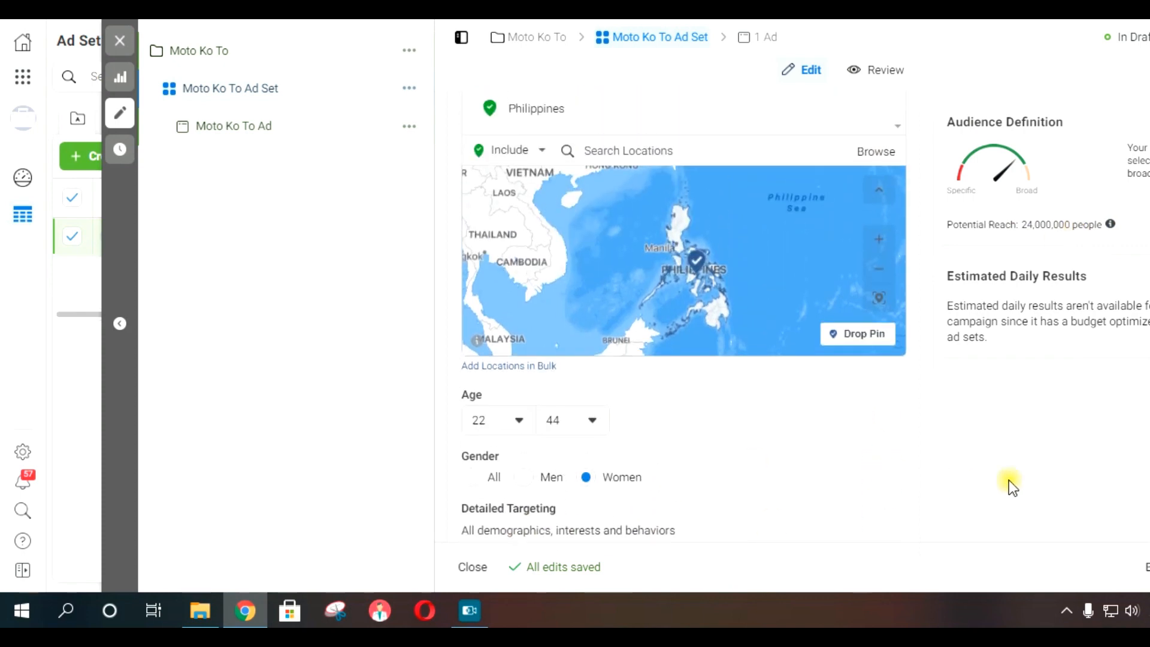
pyautogui.scroll(2, 1021, 480)
pyautogui.scroll(-2, 1021, 480)
# - Open Detailed Targeting for editing and bring up the category list of demographics, interests and behaviors to include
pyautogui.scroll(-5, 1054, 441)
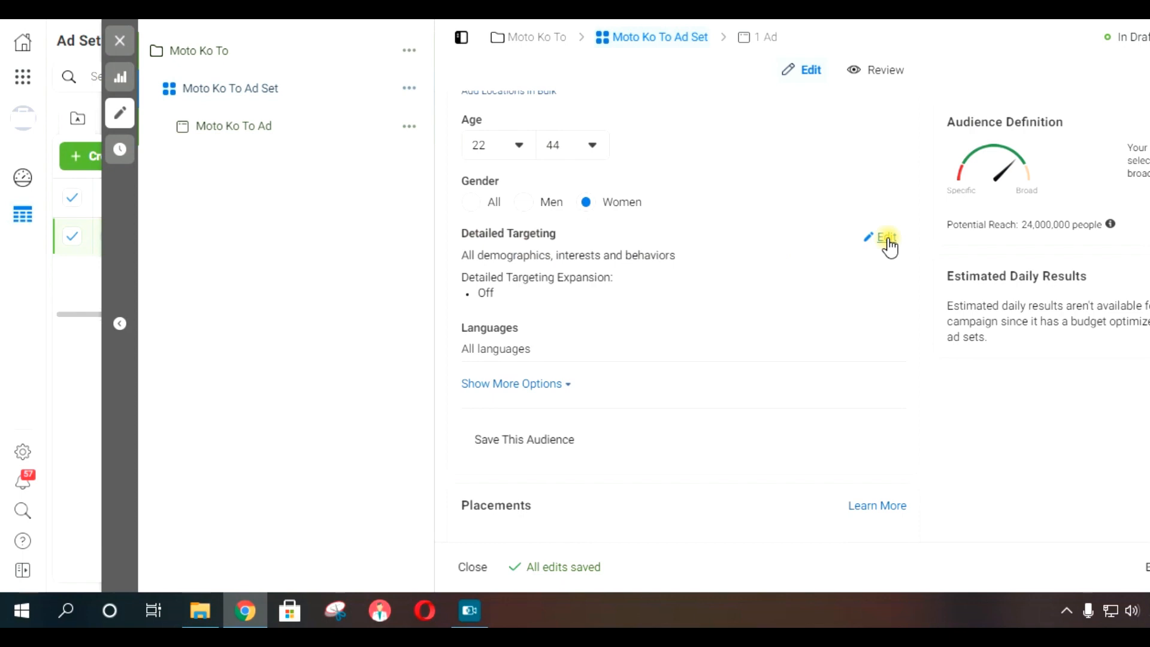
pyautogui.click(887, 241)
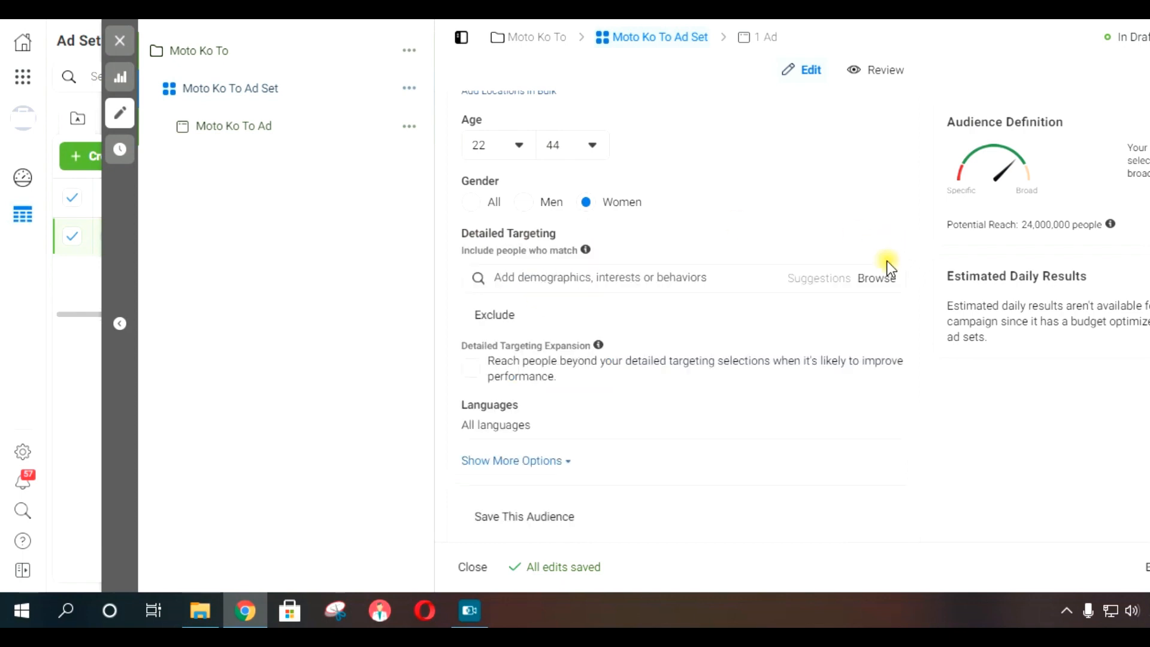
pyautogui.scroll(-2, 986, 437)
pyautogui.click(577, 185)
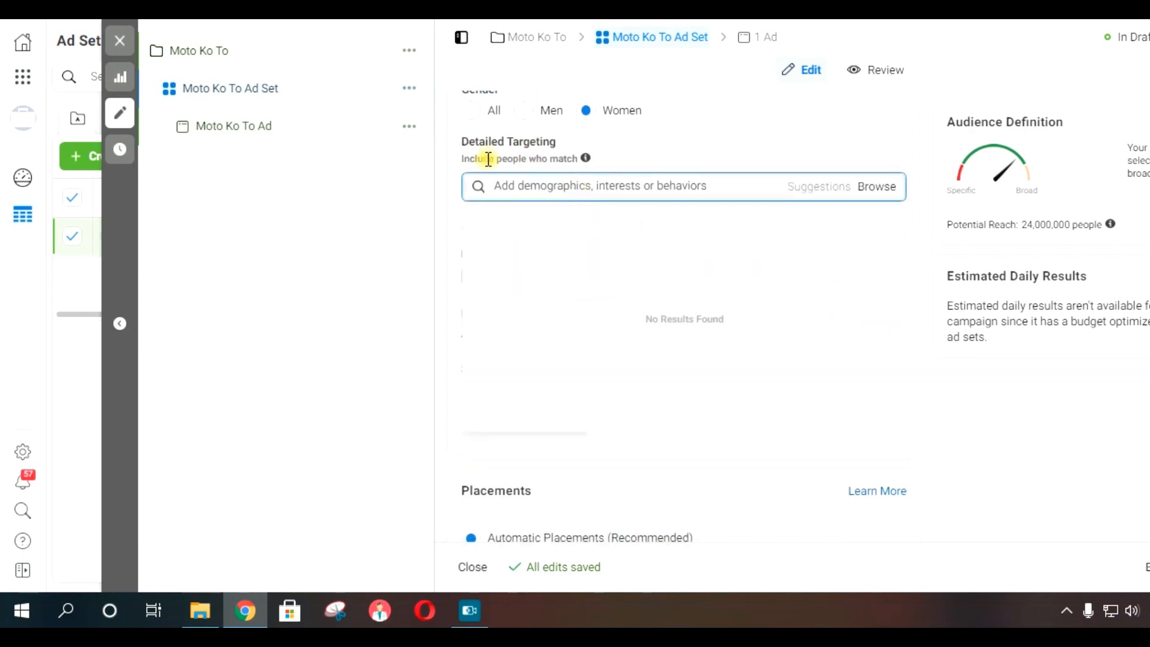
pyautogui.moveTo(459, 159); pyautogui.dragTo(584, 160)
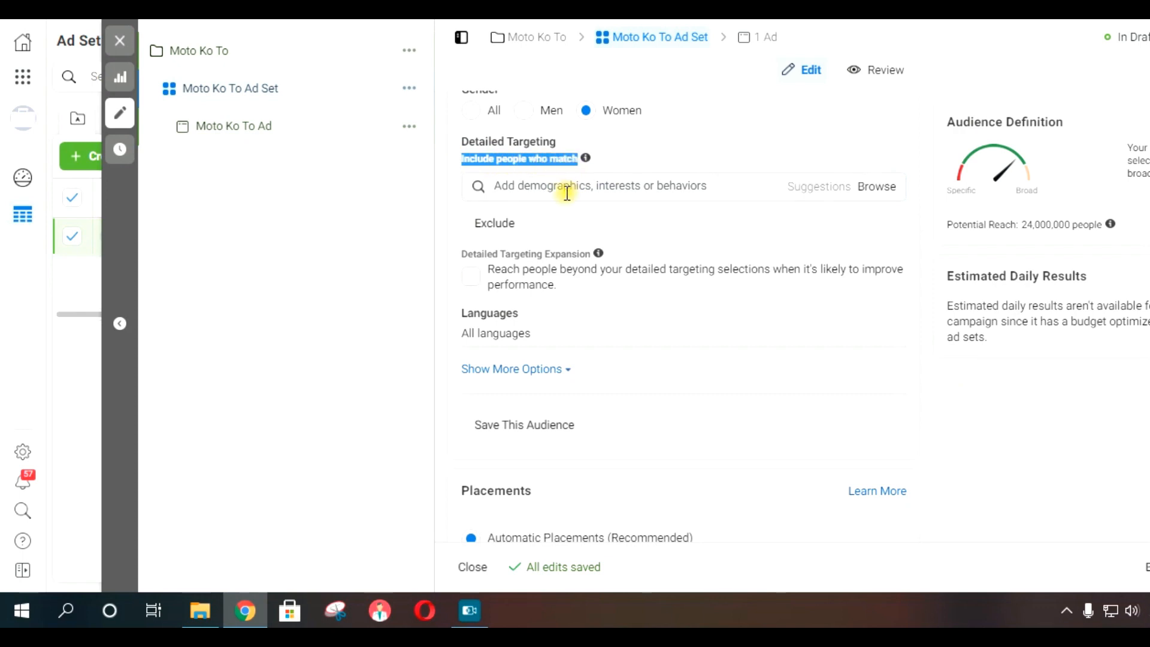
pyautogui.click(566, 192)
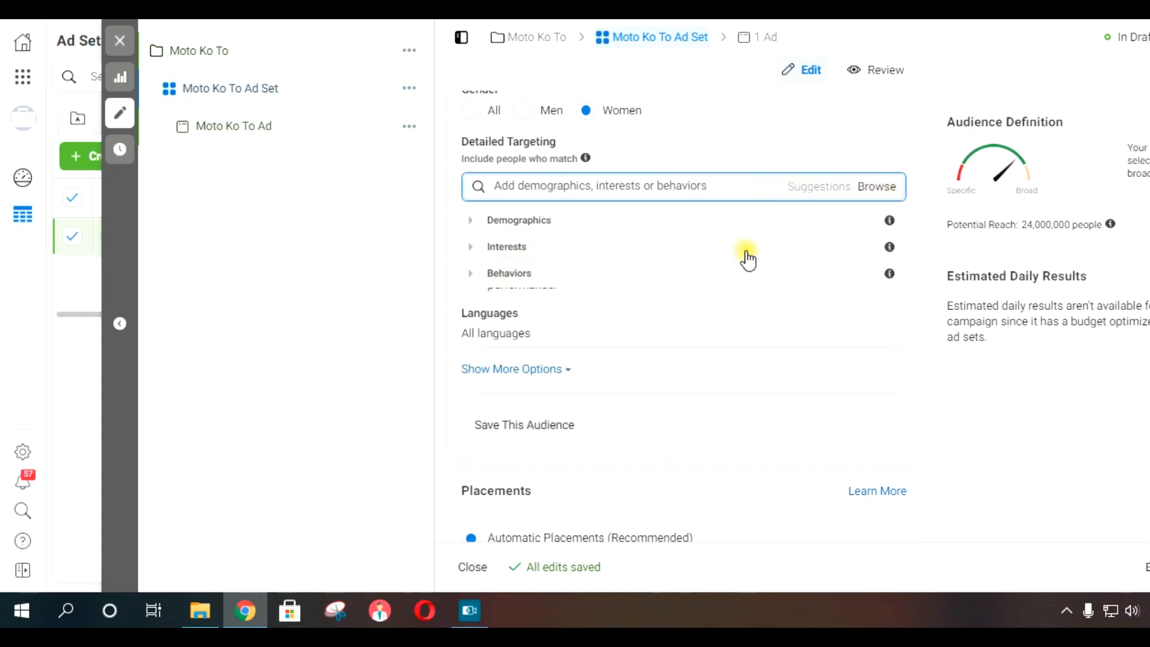
pyautogui.scroll(-3, 746, 252)
pyautogui.scroll(3, 719, 251)
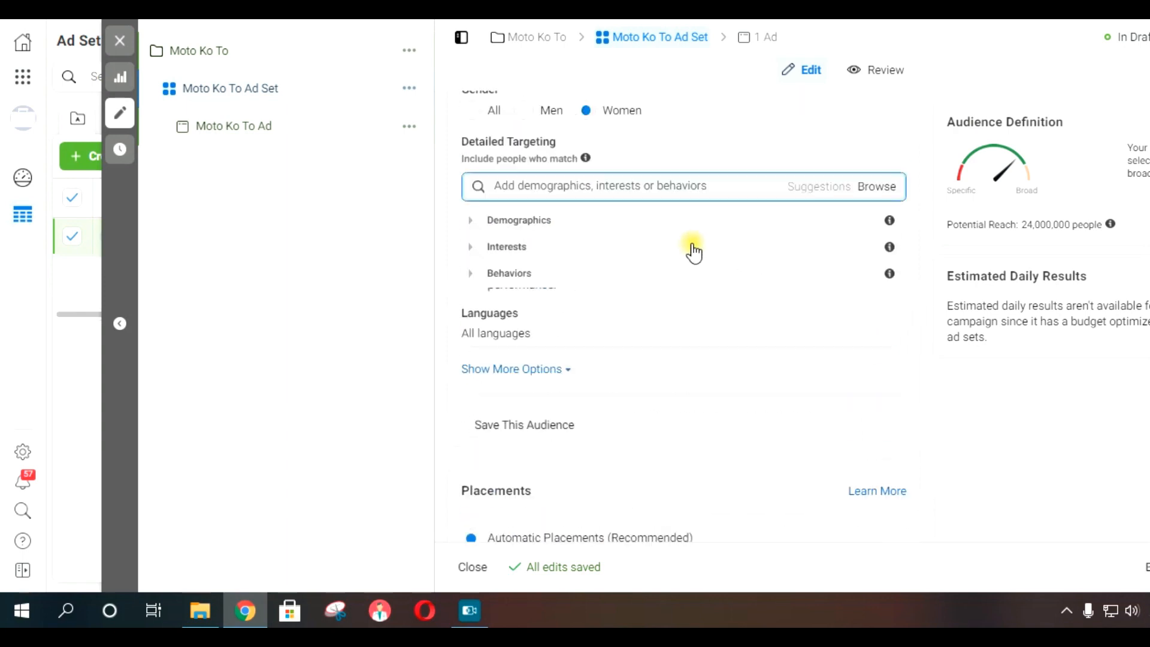
# - Examine the Interests categories for detailed targeting, including the options within Fitness and wellness
pyautogui.click(471, 248)
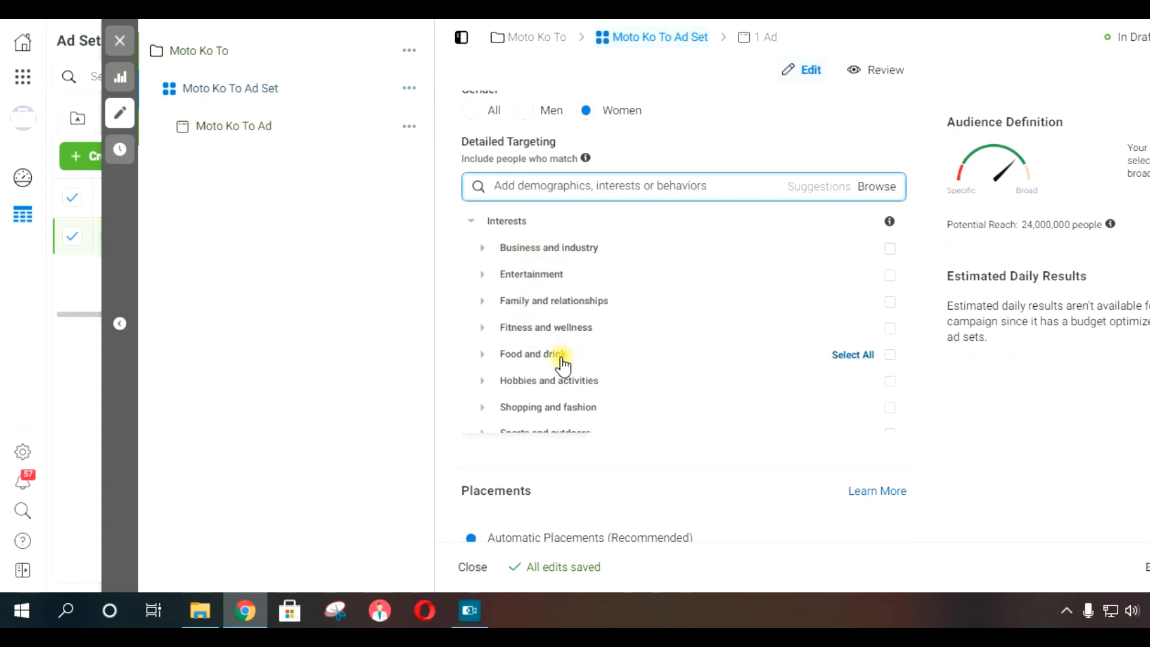
pyautogui.scroll(-2, 601, 367)
pyautogui.scroll(-2, 602, 365)
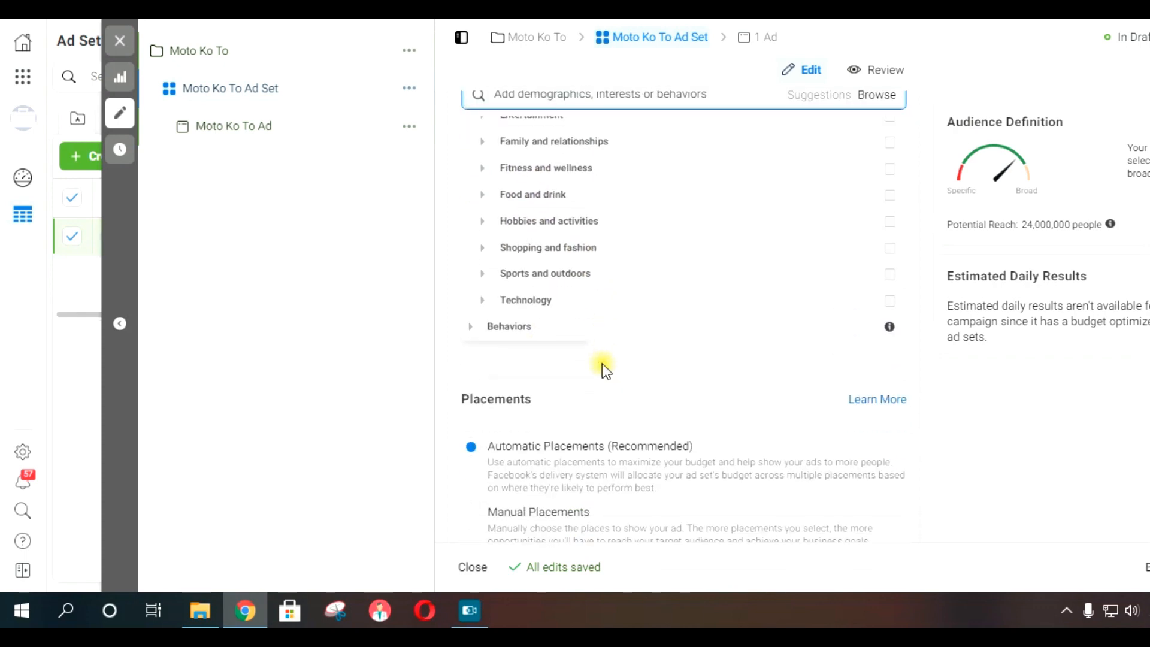
pyautogui.scroll(3, 588, 306)
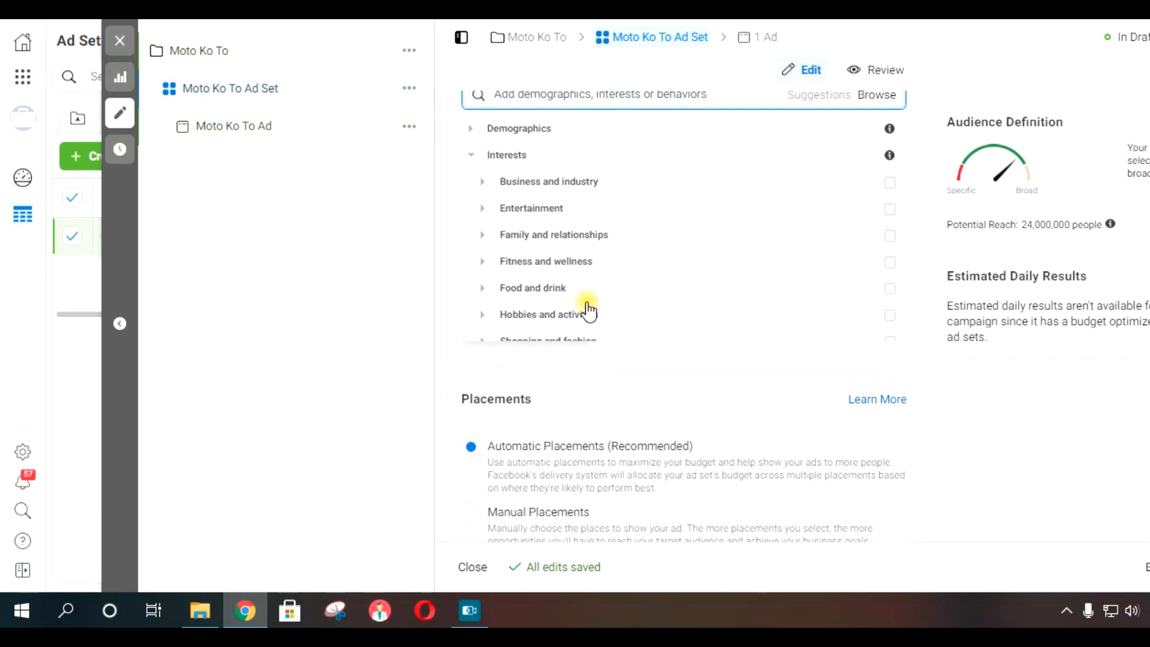
pyautogui.click(482, 262)
pyautogui.scroll(-1, 599, 261)
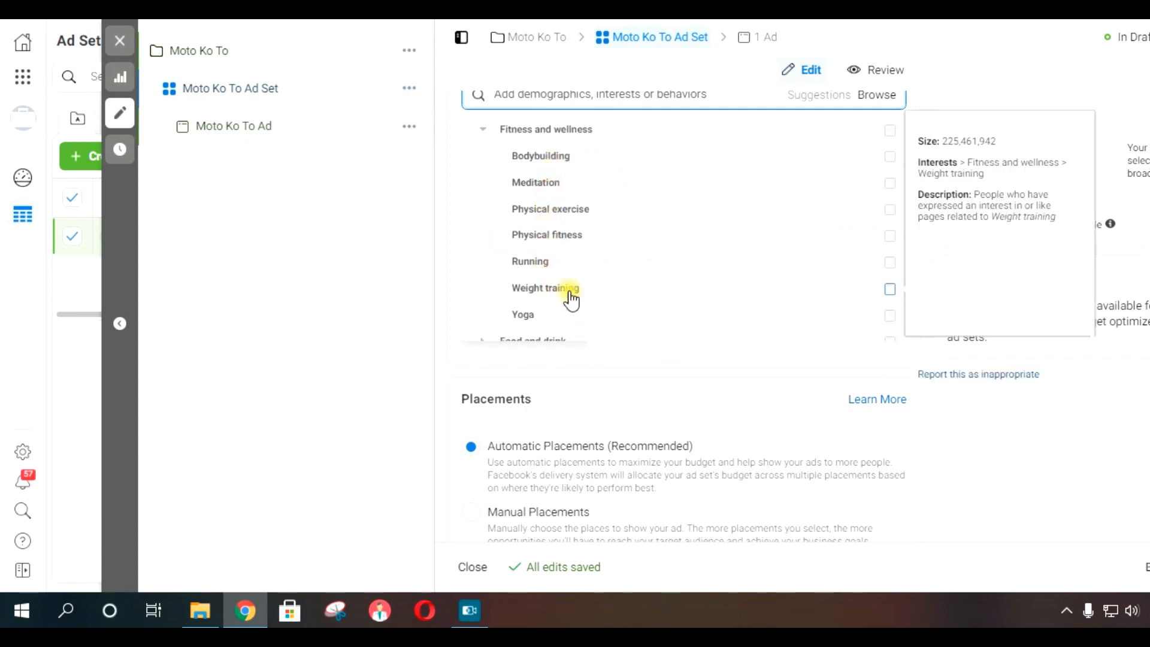
pyautogui.scroll(-2, 624, 300)
pyautogui.scroll(-1, 635, 303)
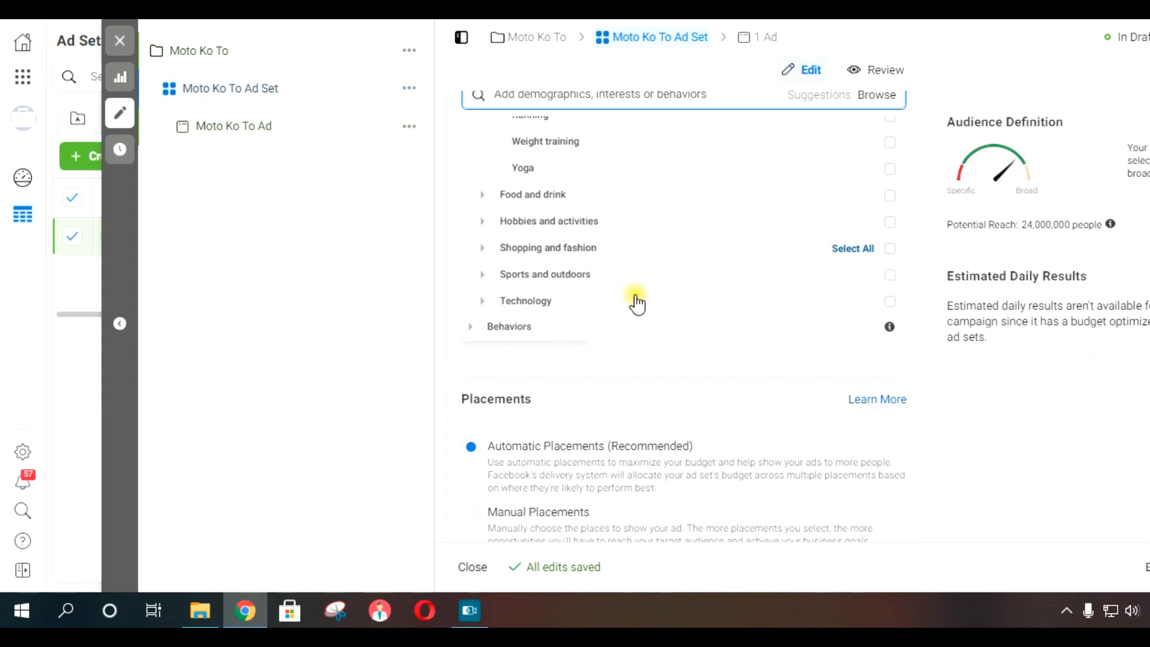
# - Add the interest Hair products from Shopping and fashion > Beauty to detailed targeting and check the Potential Reach
pyautogui.click(489, 250)
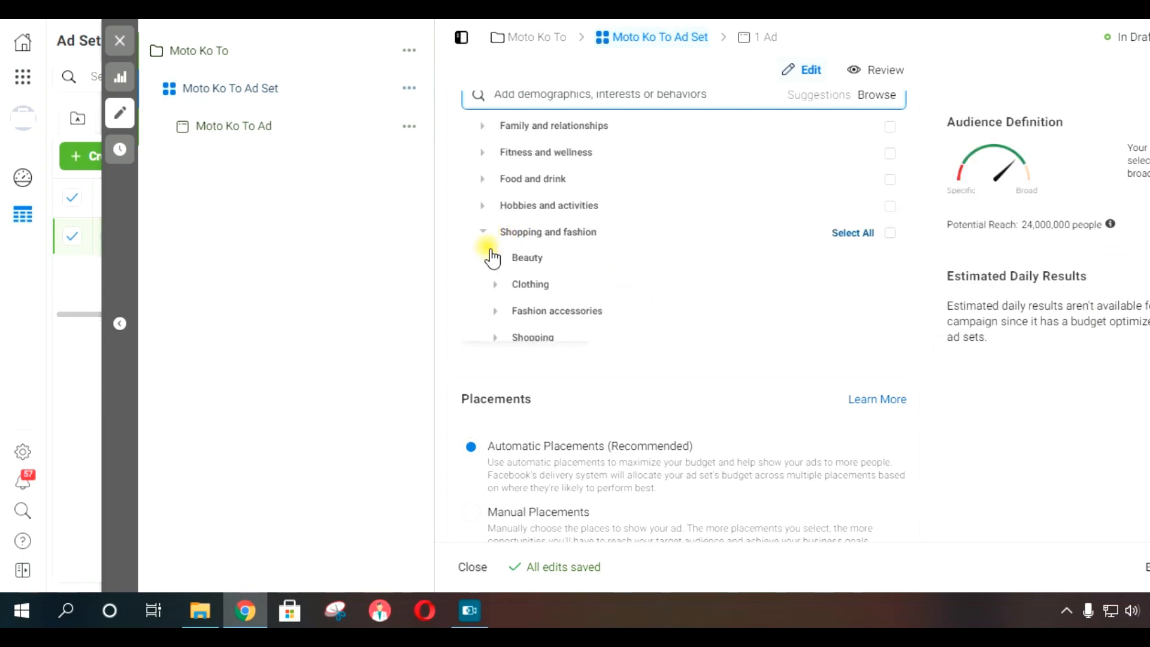
pyautogui.scroll(-2, 493, 257)
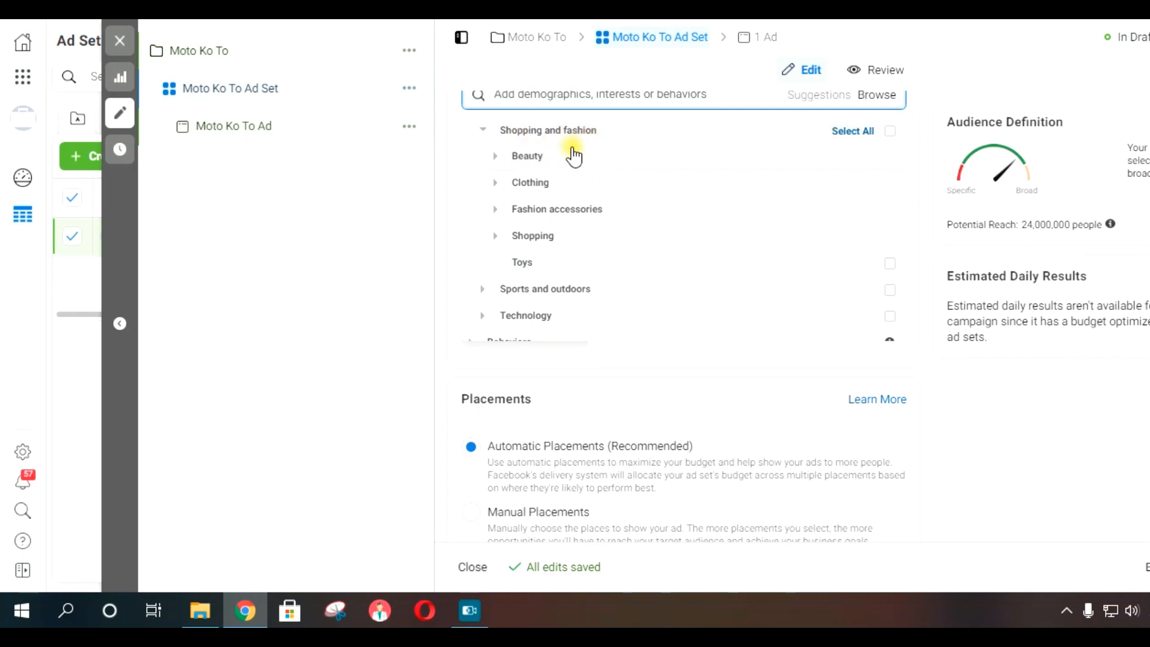
pyautogui.click(496, 157)
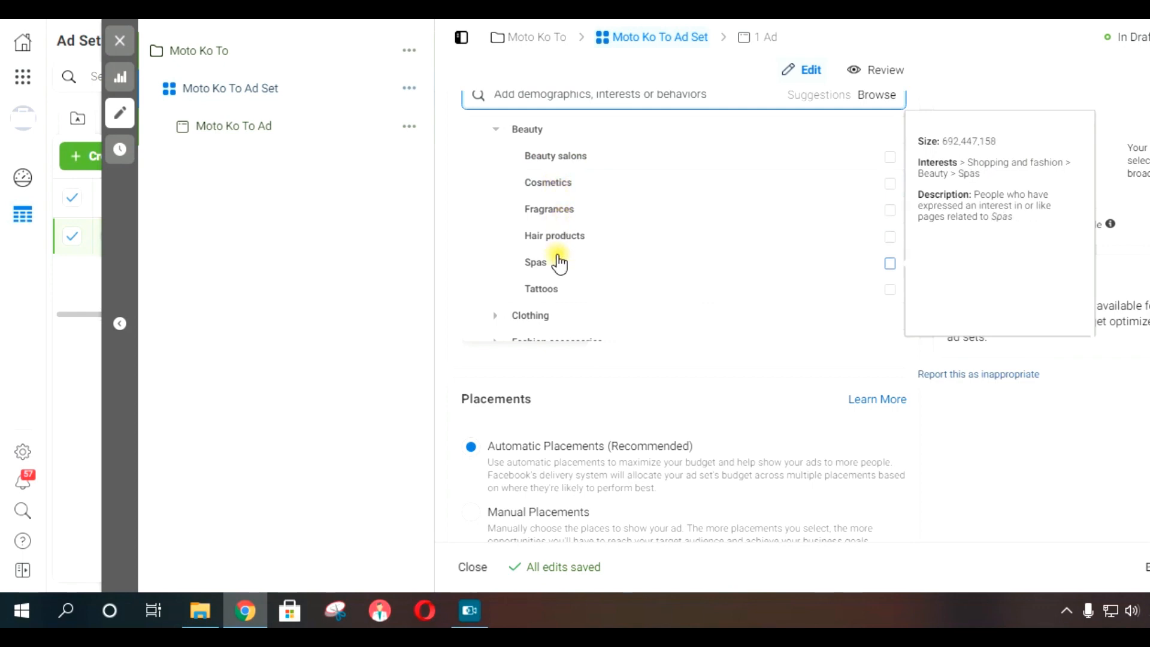
pyautogui.scroll(6, 556, 299)
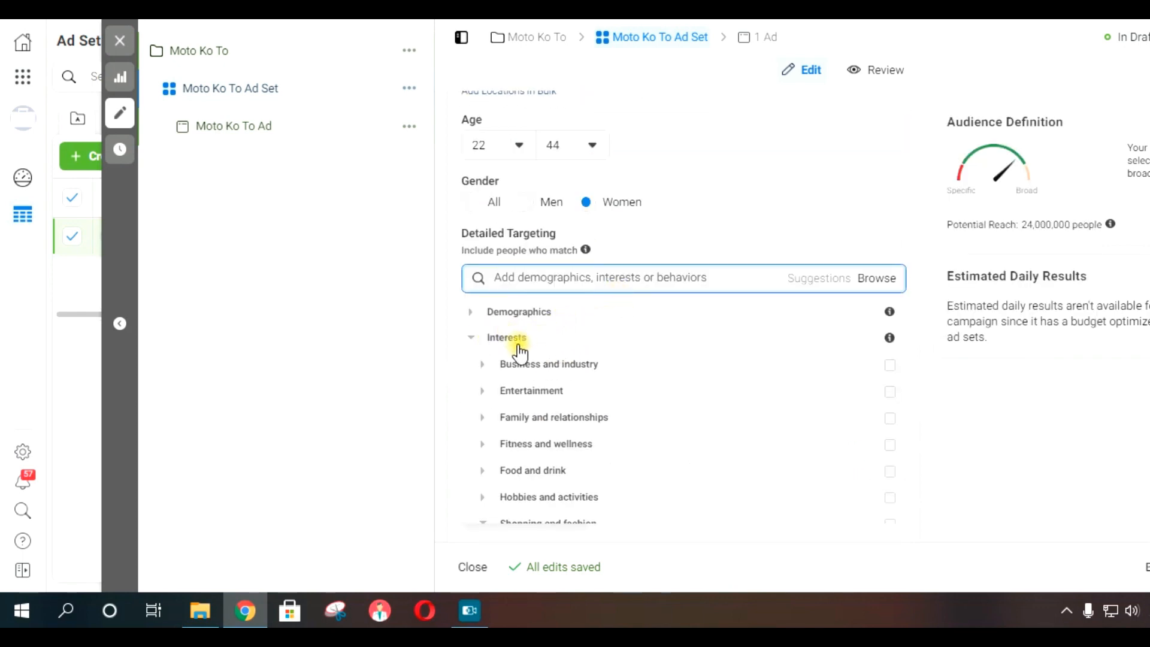
pyautogui.scroll(-6, 642, 363)
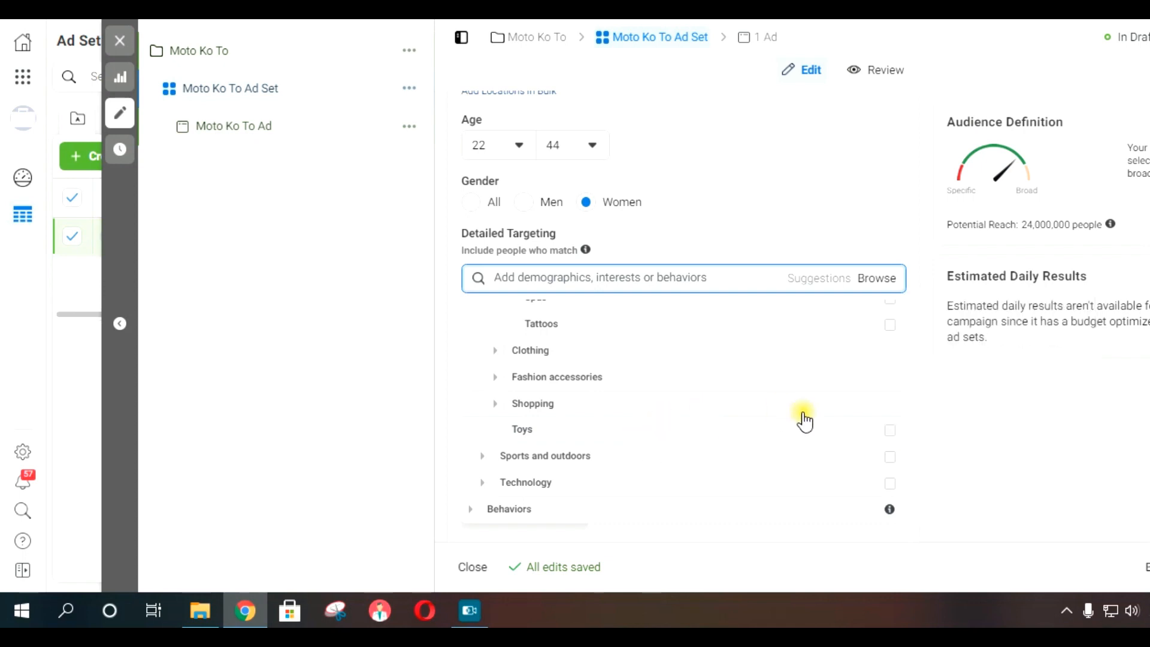
pyautogui.scroll(3, 665, 444)
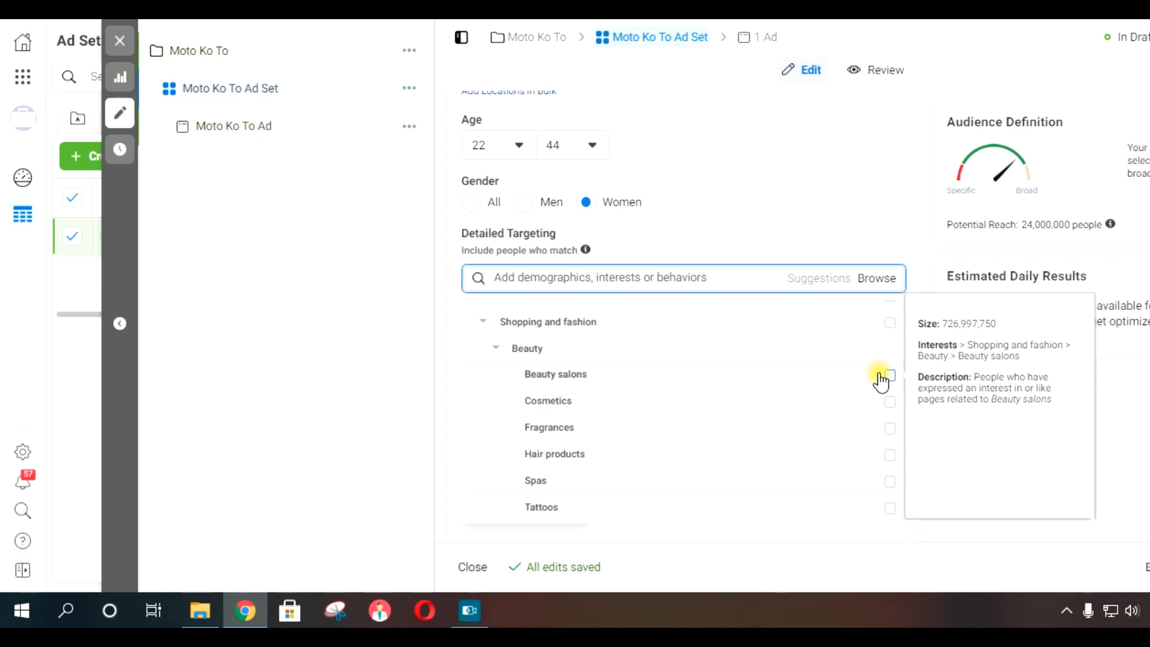
pyautogui.click(891, 455)
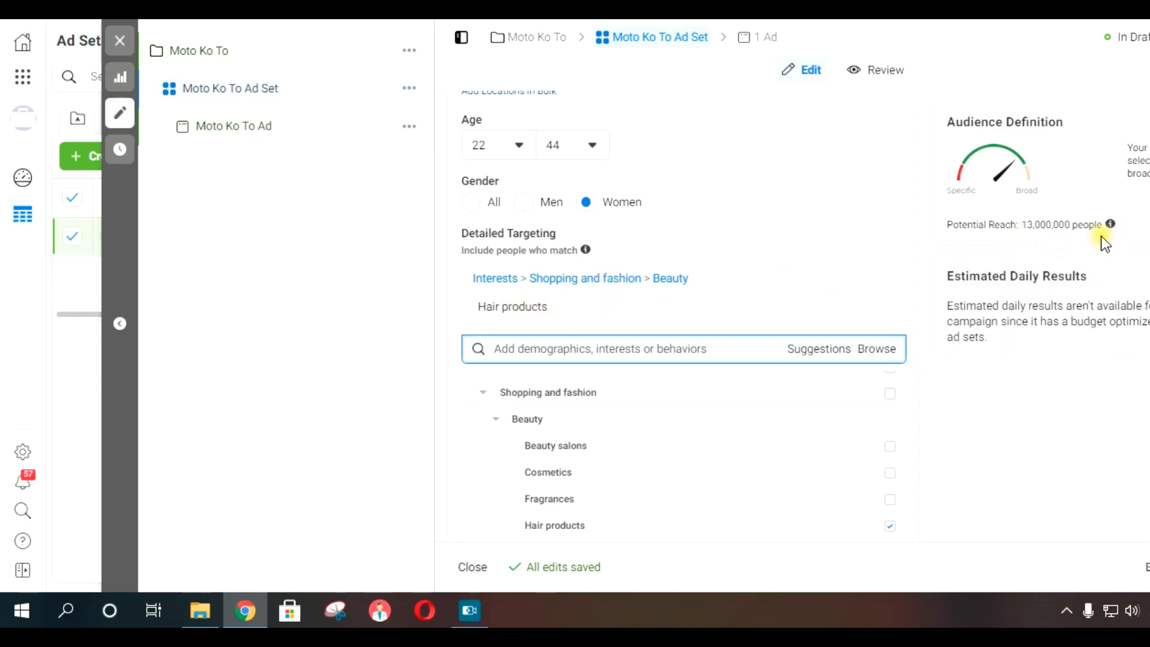
pyautogui.click(1073, 485)
pyautogui.scroll(-2, 1075, 484)
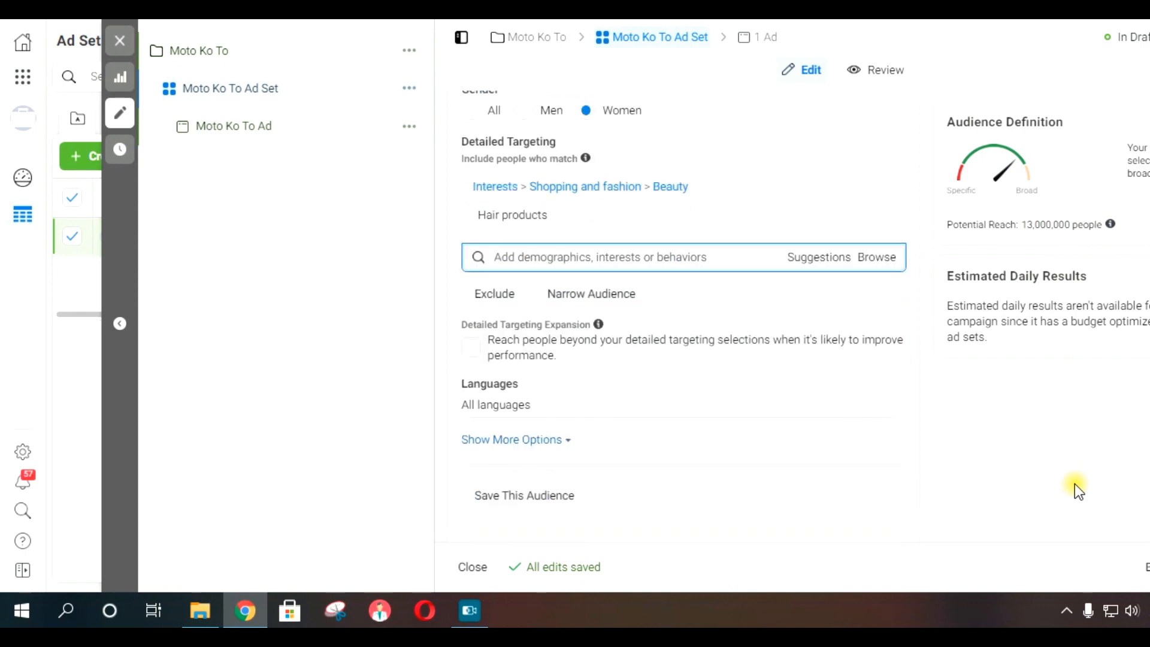
pyautogui.moveTo(501, 231)
pyautogui.moveTo(1022, 223); pyautogui.dragTo(1070, 224)
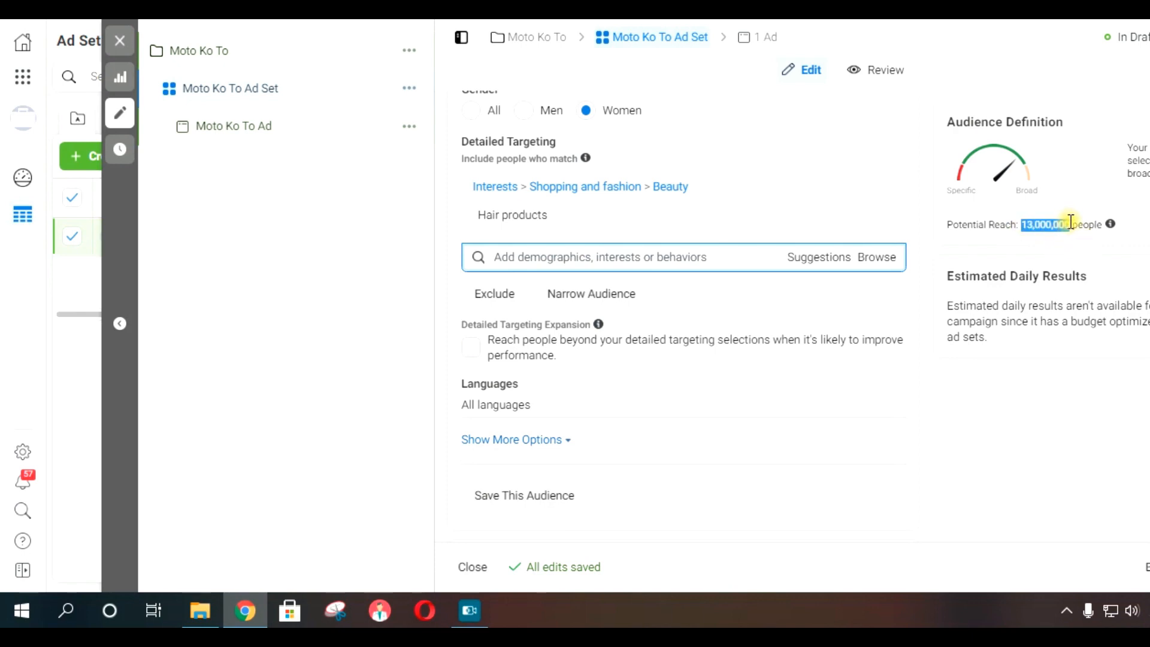
pyautogui.click(1069, 426)
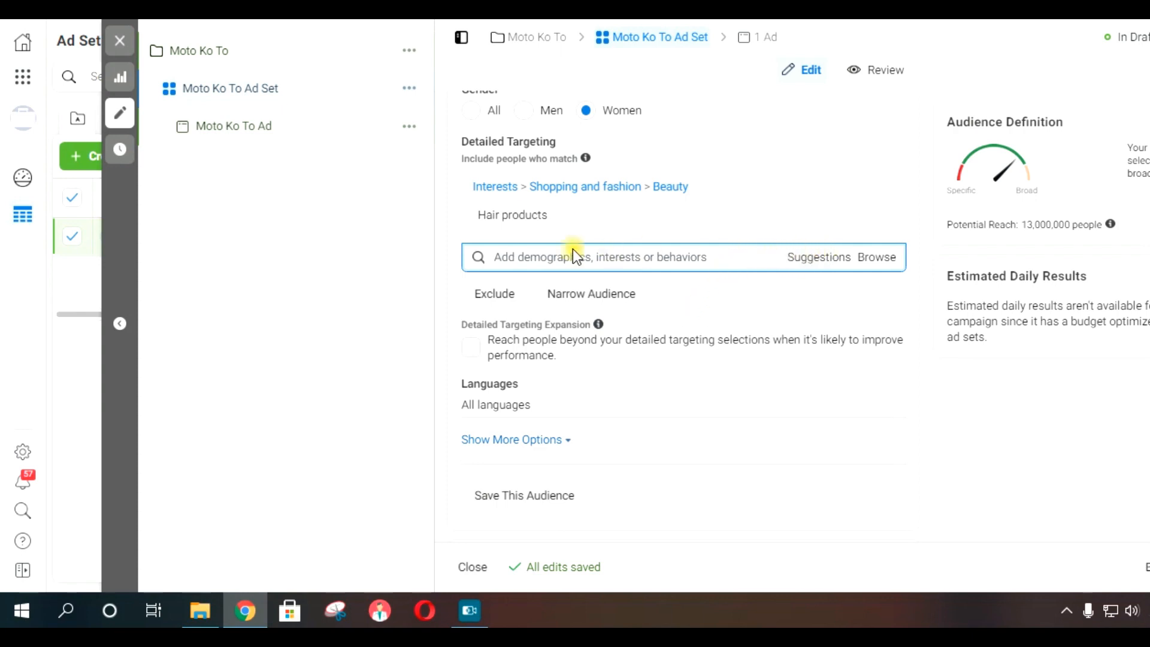
# - Narrow the audience to people who must also match the purchase behavior Engaged Shoppers
pyautogui.click(601, 306)
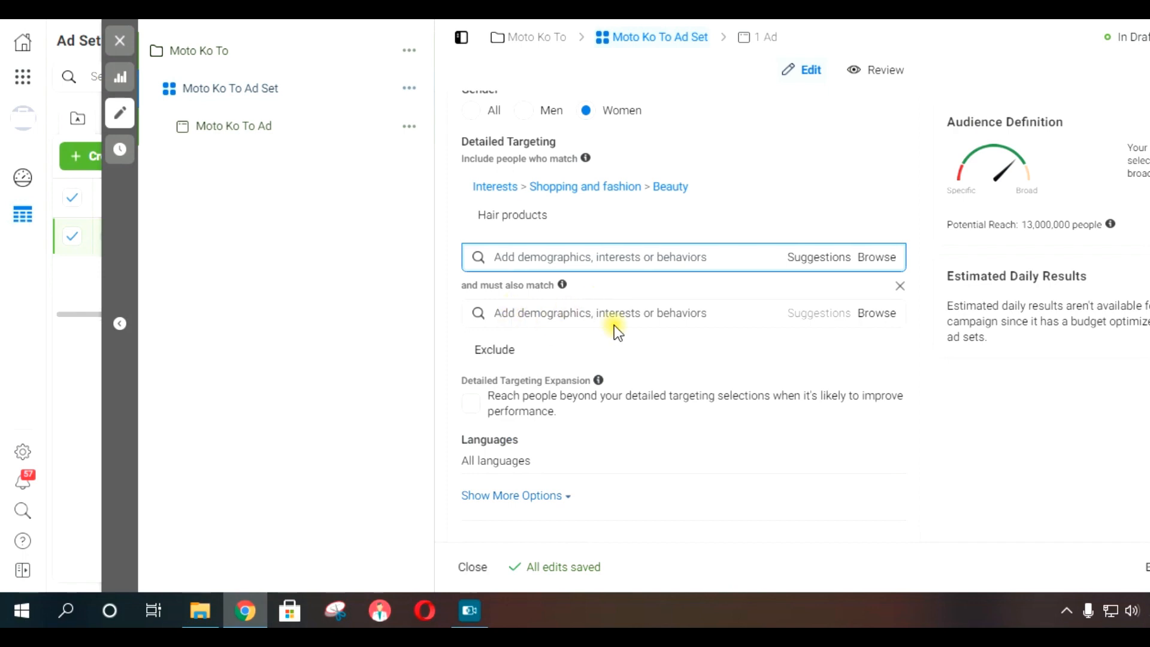
pyautogui.click(595, 315)
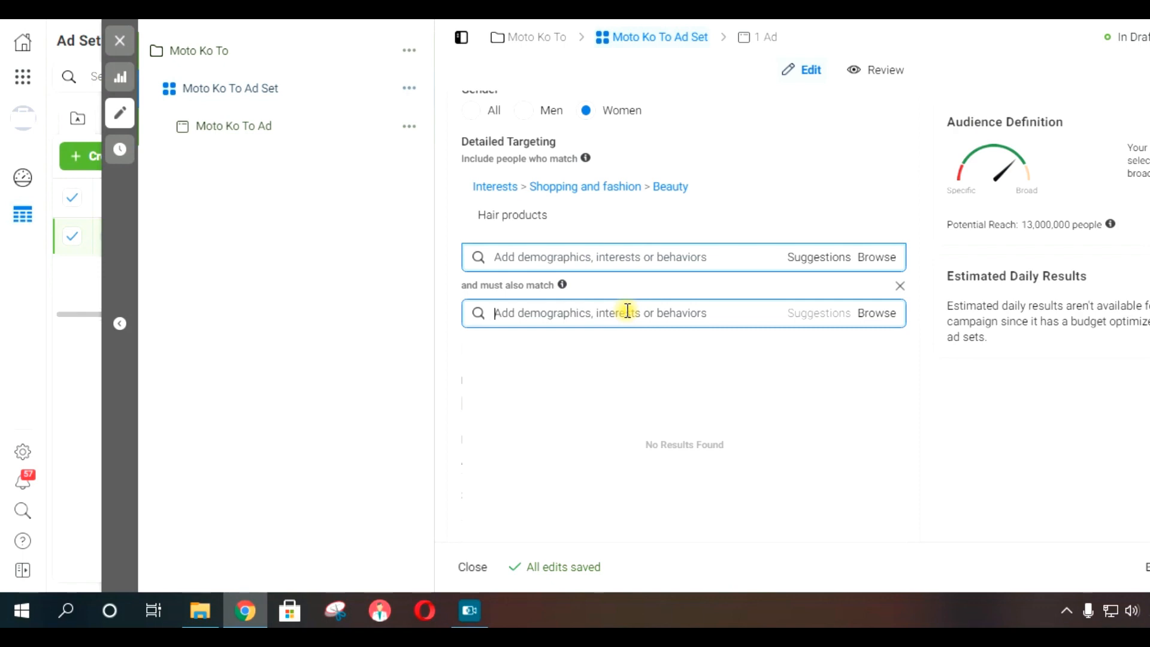
pyautogui.write('e')
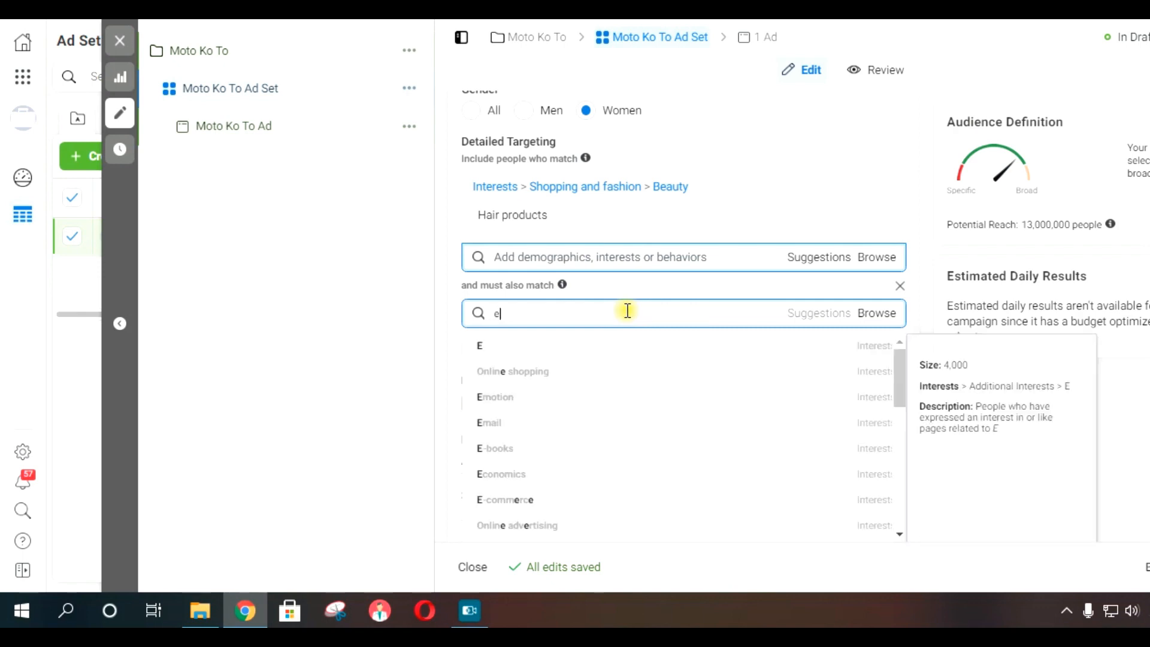
pyautogui.write('ngaged')
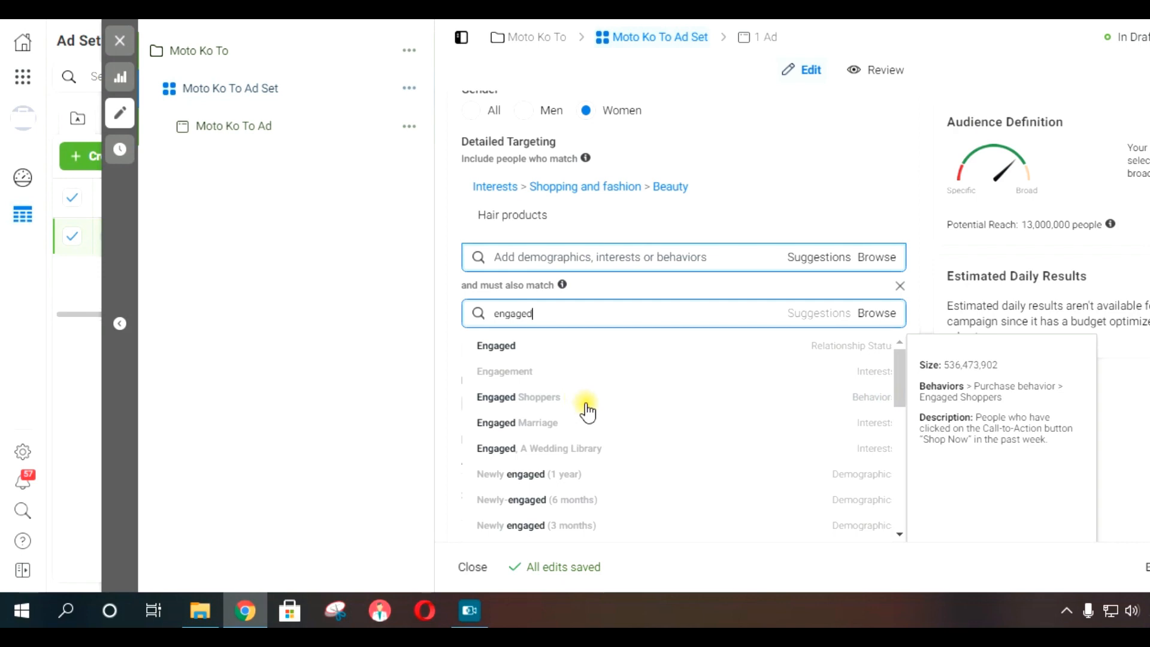
pyautogui.click(528, 397)
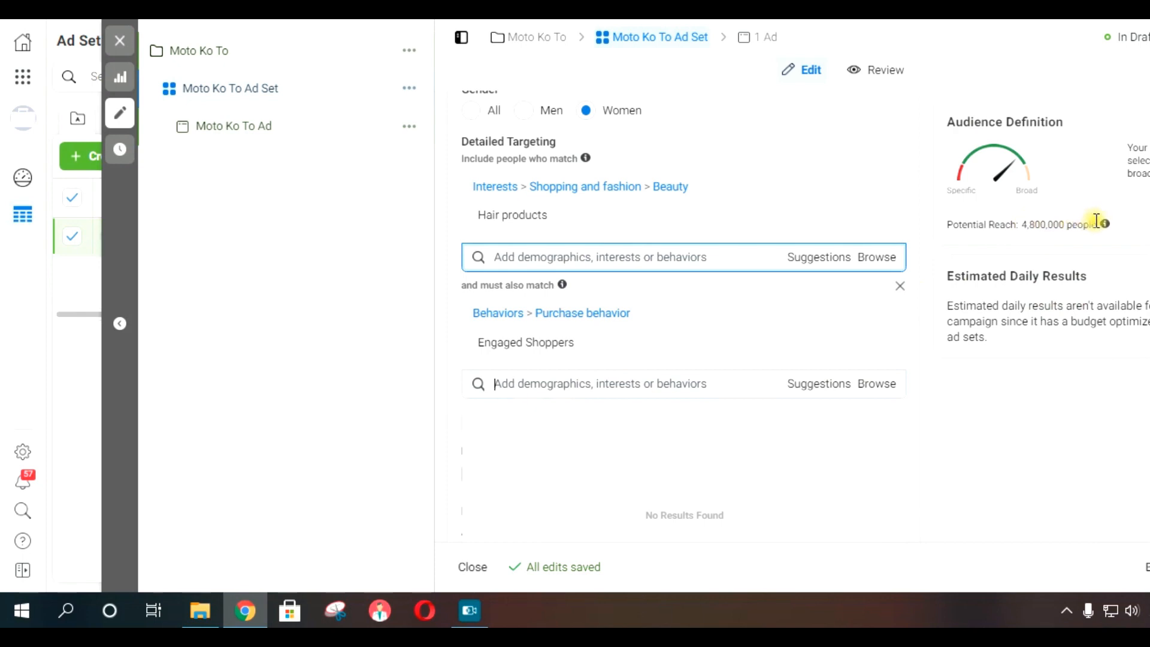
# - Add a further must-also-match level to Detailed Targeting and browse its Behaviors categories, including Purchase behavior
pyautogui.click(1115, 246)
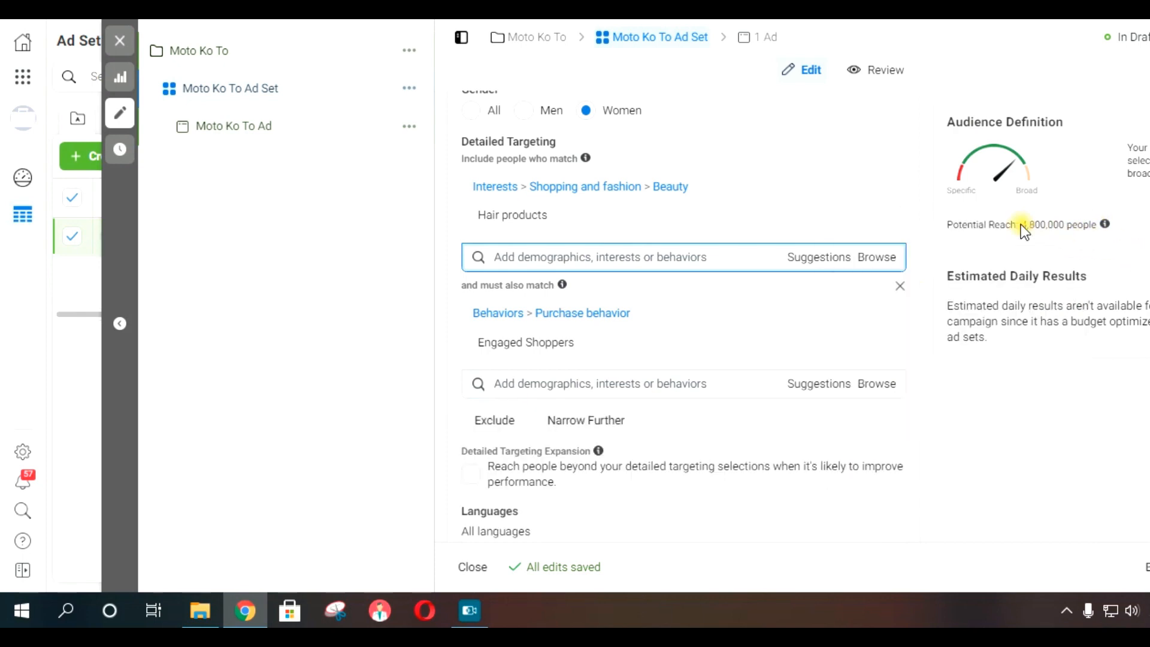
pyautogui.scroll(-2, 1094, 482)
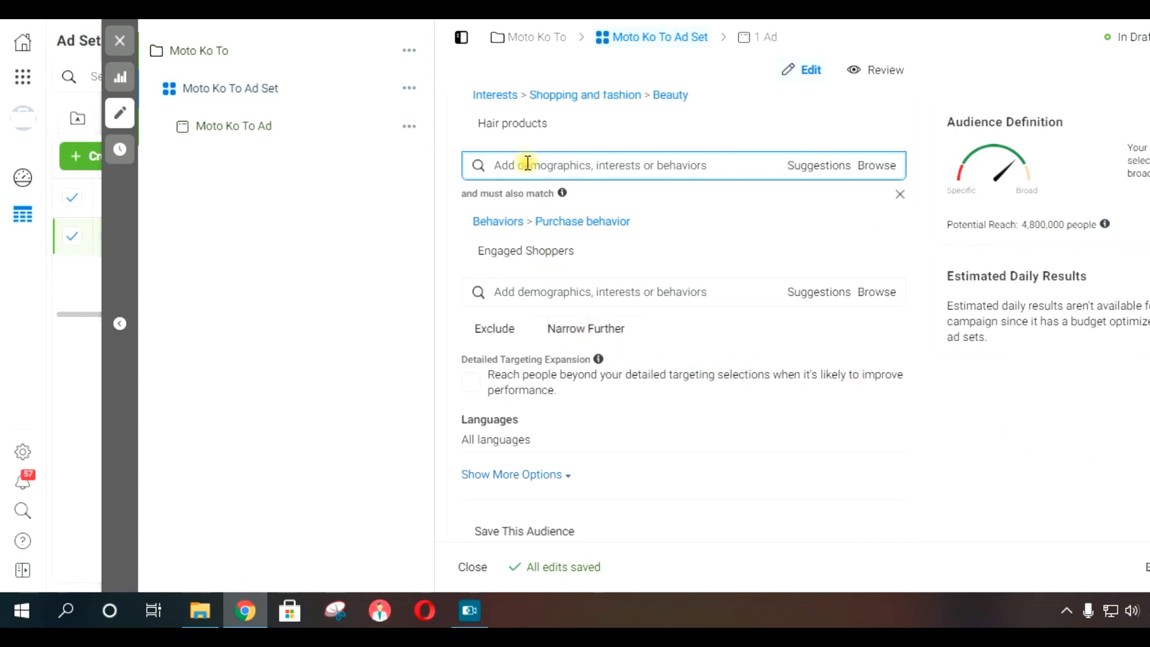
pyautogui.moveTo(539, 251)
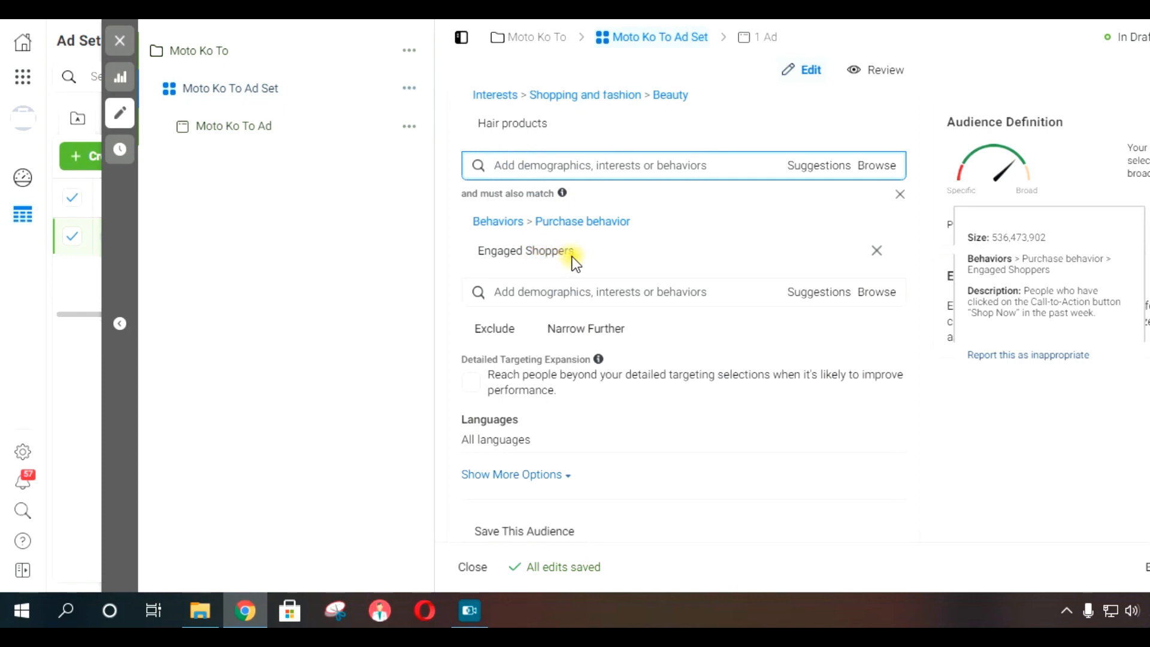
pyautogui.click(591, 329)
pyautogui.click(566, 354)
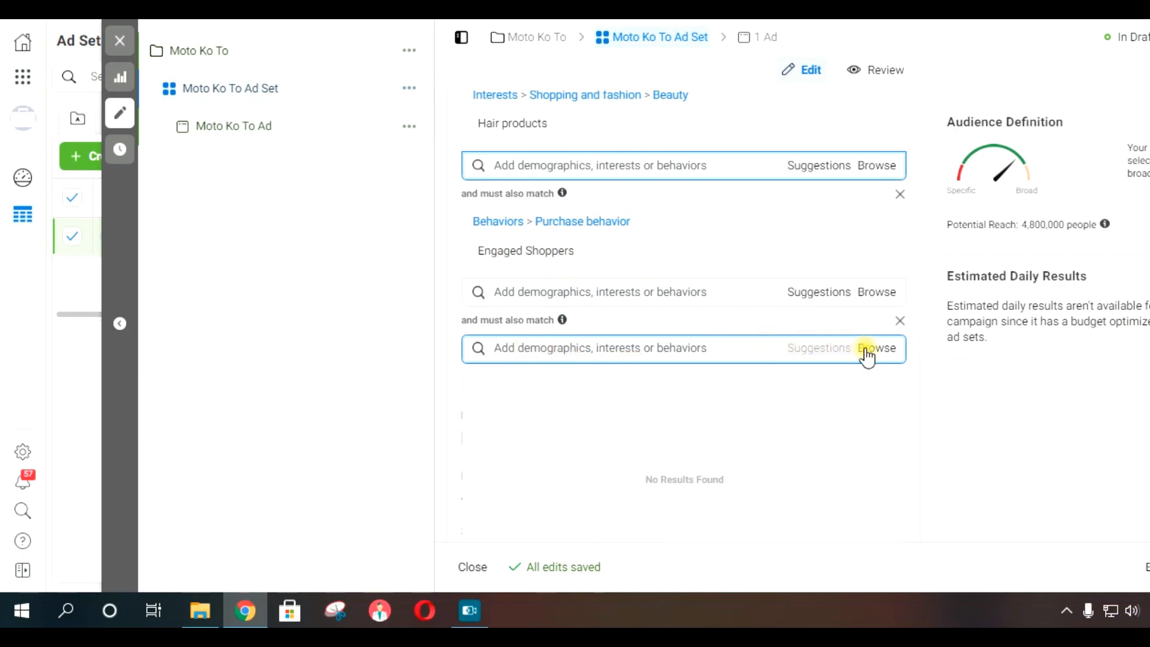
pyautogui.click(887, 354)
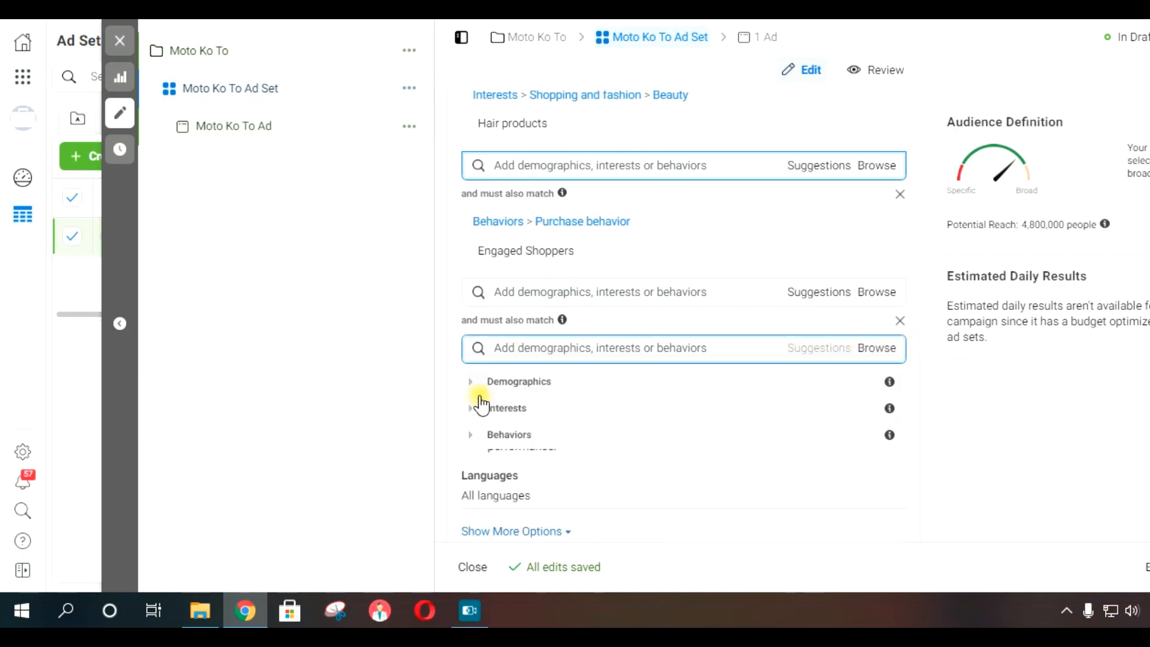
pyautogui.scroll(-1, 483, 410)
pyautogui.click(480, 344)
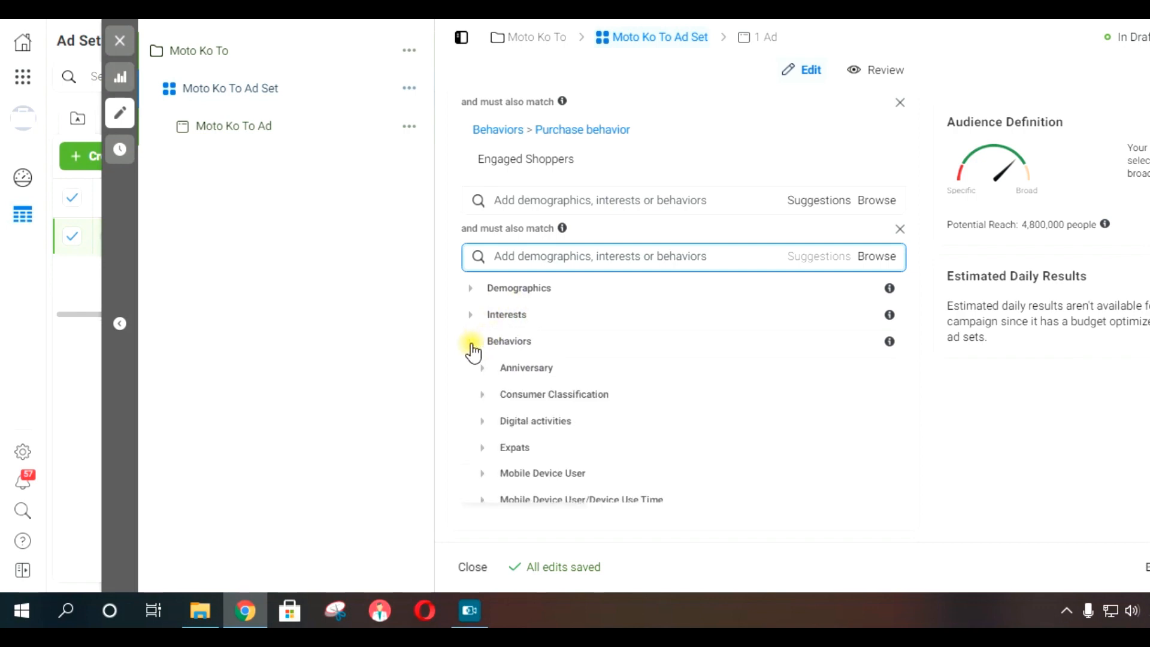
pyautogui.scroll(-2, 606, 359)
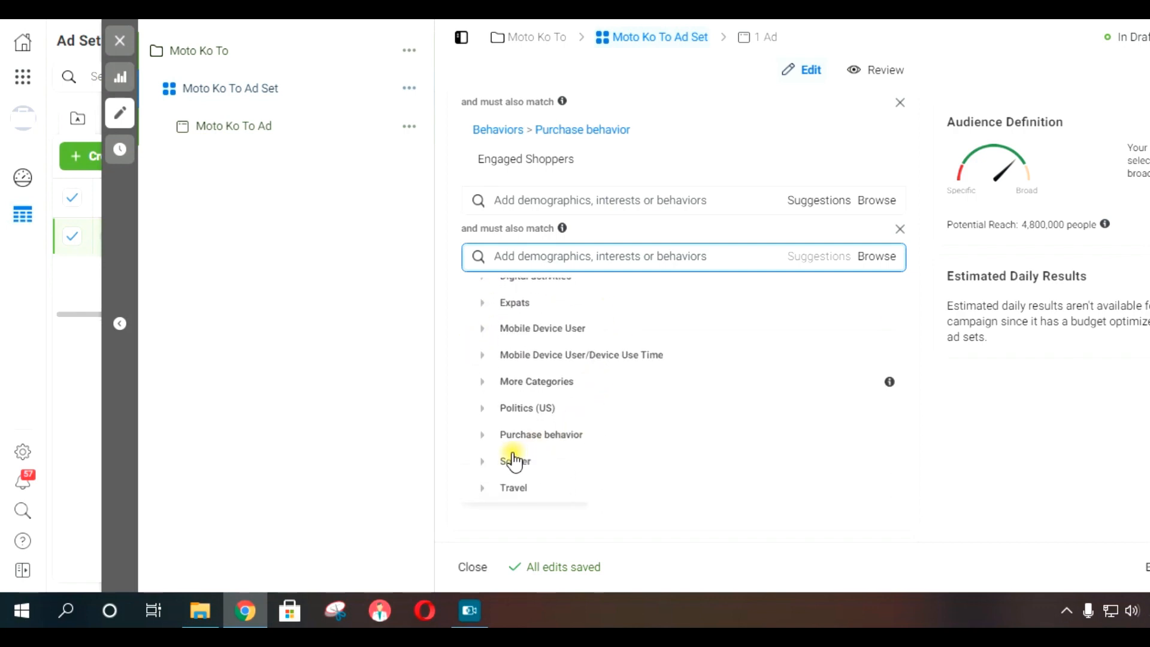
pyautogui.click(484, 437)
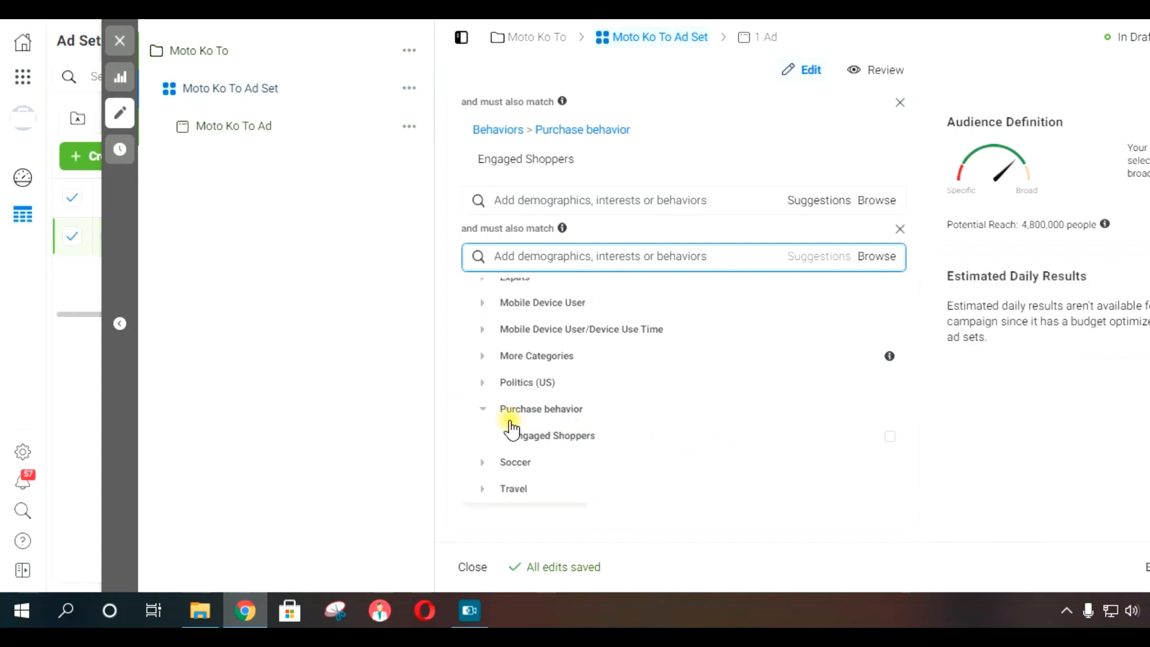
pyautogui.scroll(2, 511, 429)
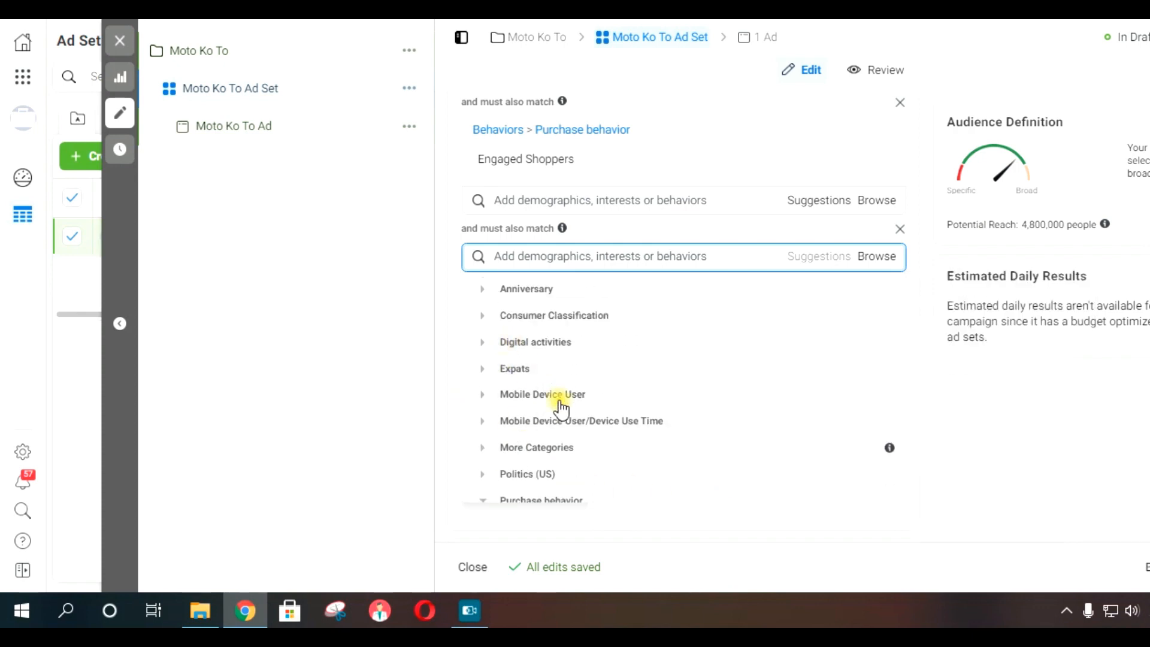
pyautogui.scroll(4, 558, 398)
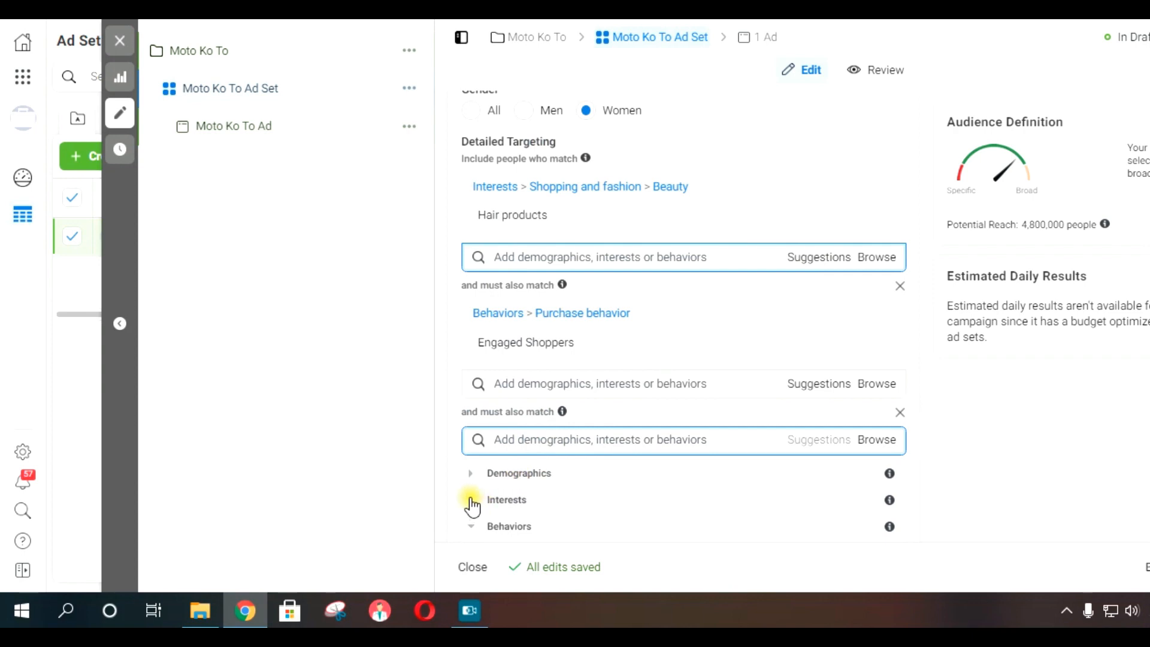
# - Narrow the audience further to people who must also match the interest Cosmetics from Shopping and fashion > Beauty
pyautogui.click(472, 500)
pyautogui.scroll(-1, 659, 478)
pyautogui.scroll(-5, 660, 478)
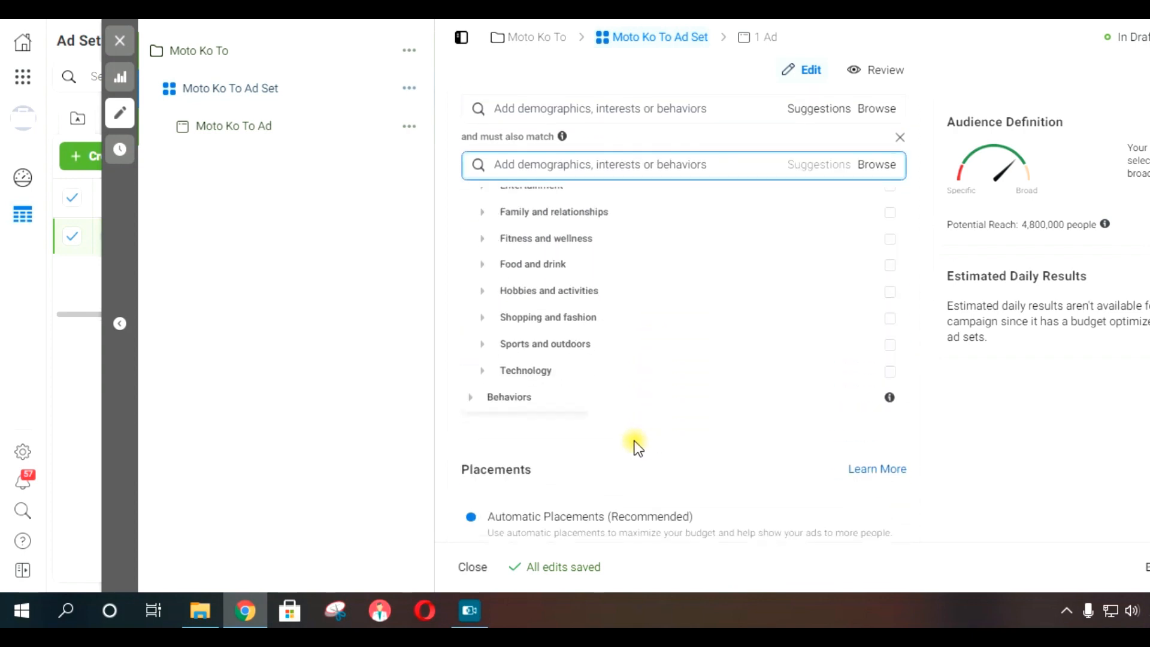
pyautogui.click(478, 320)
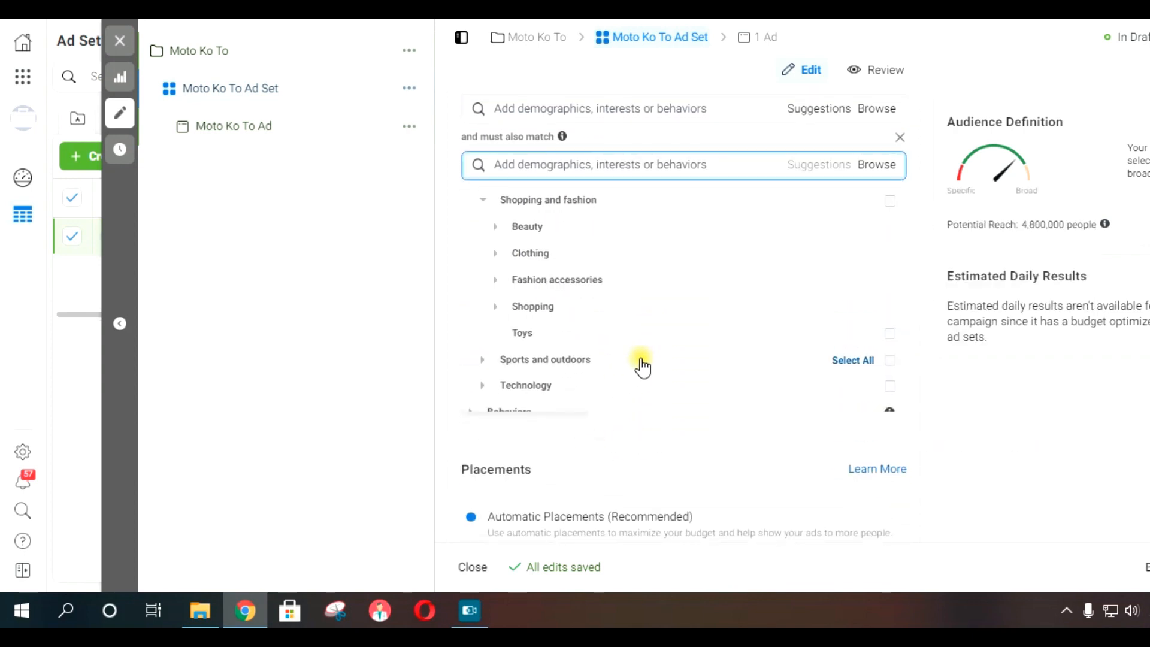
pyautogui.click(497, 226)
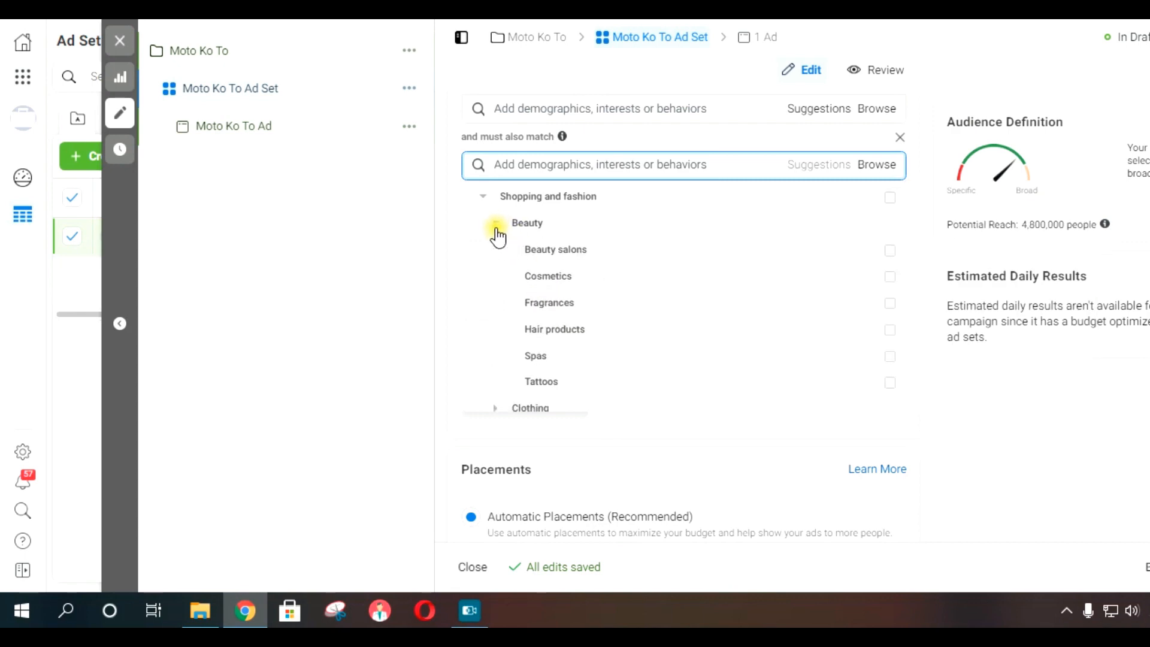
pyautogui.moveTo(548, 250)
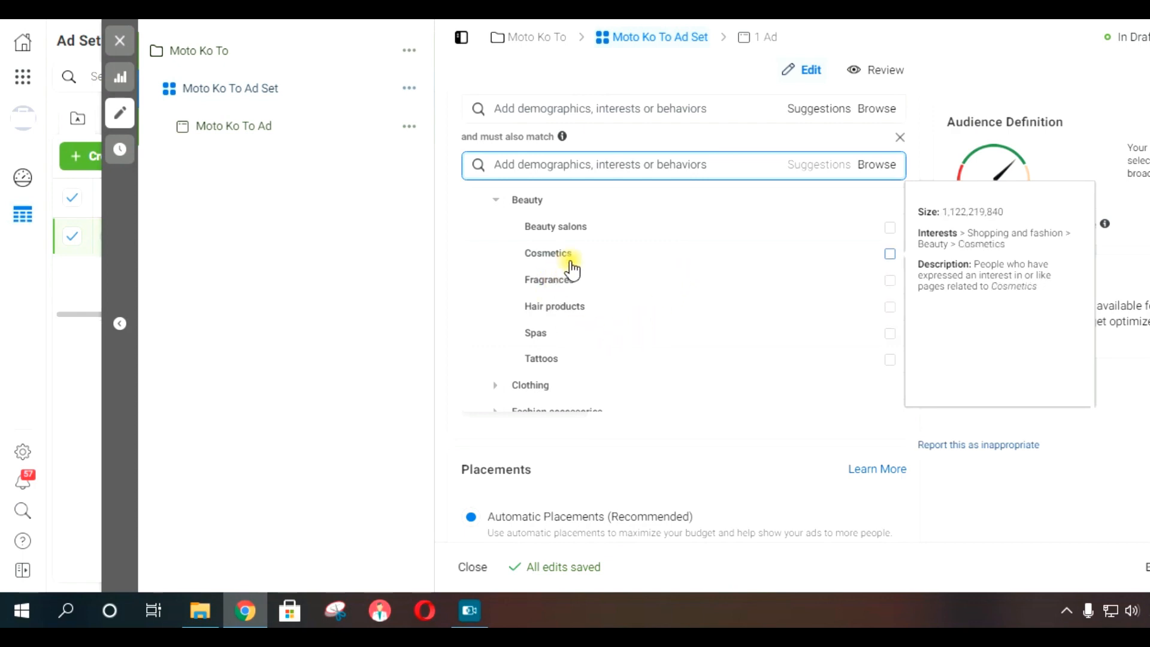
pyautogui.click(890, 255)
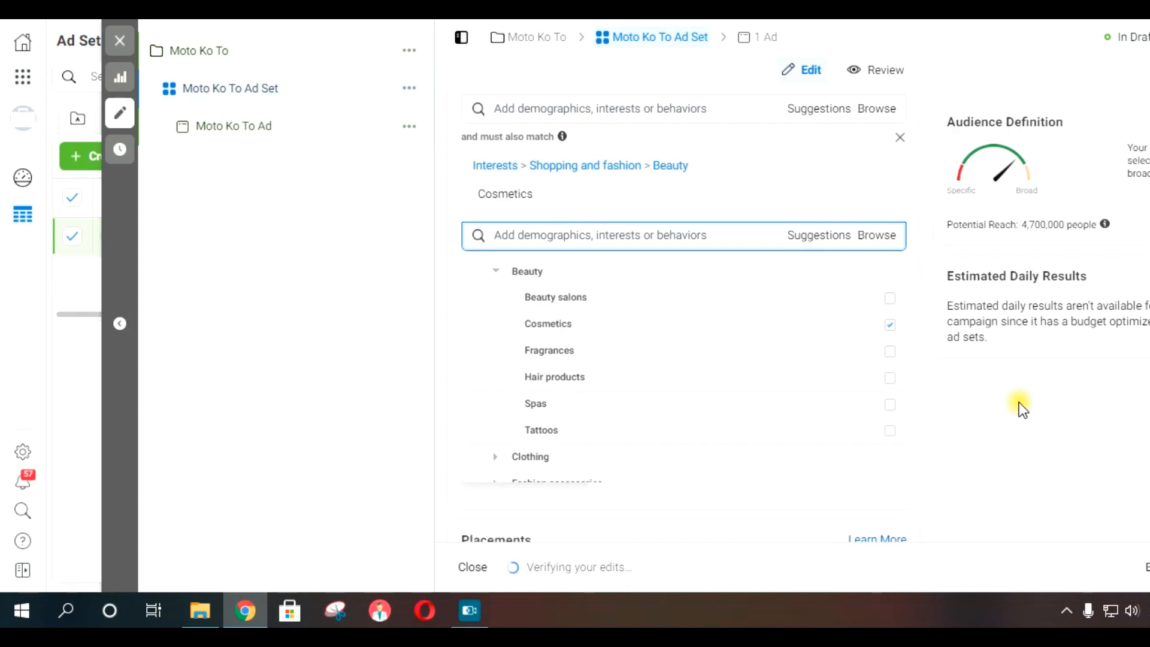
pyautogui.click(1055, 473)
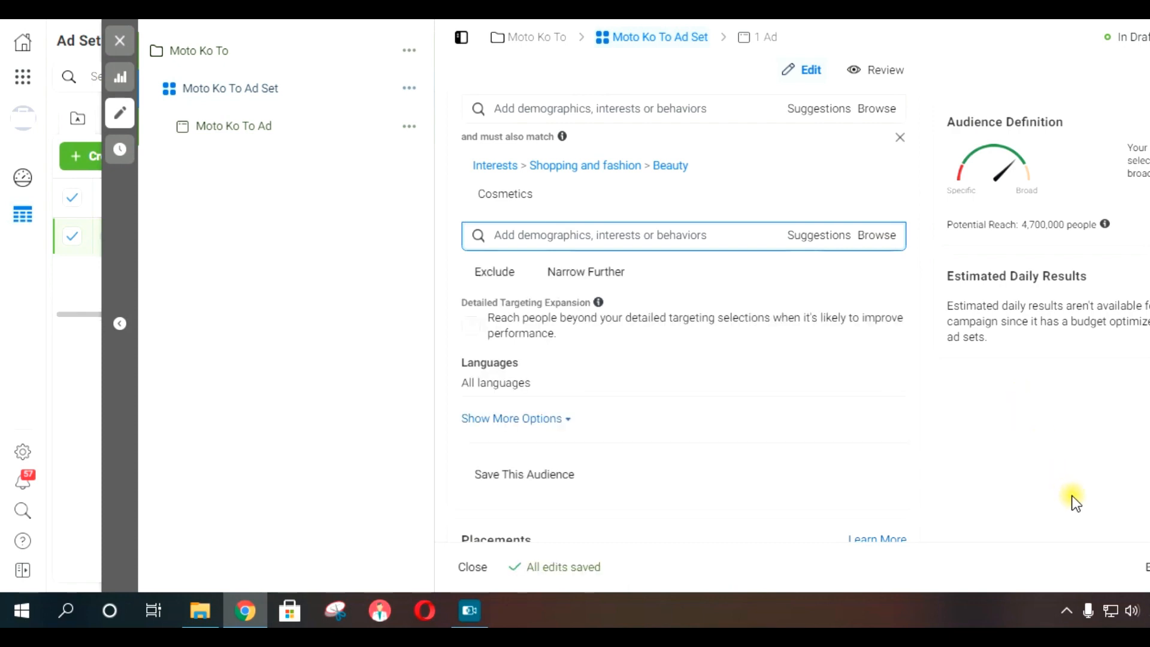
# - Review the Hair products, Engaged Shoppers and Cosmetics targeting levels and check the audience's Potential Reach
pyautogui.scroll(3, 1073, 495)
pyautogui.scroll(1, 1074, 502)
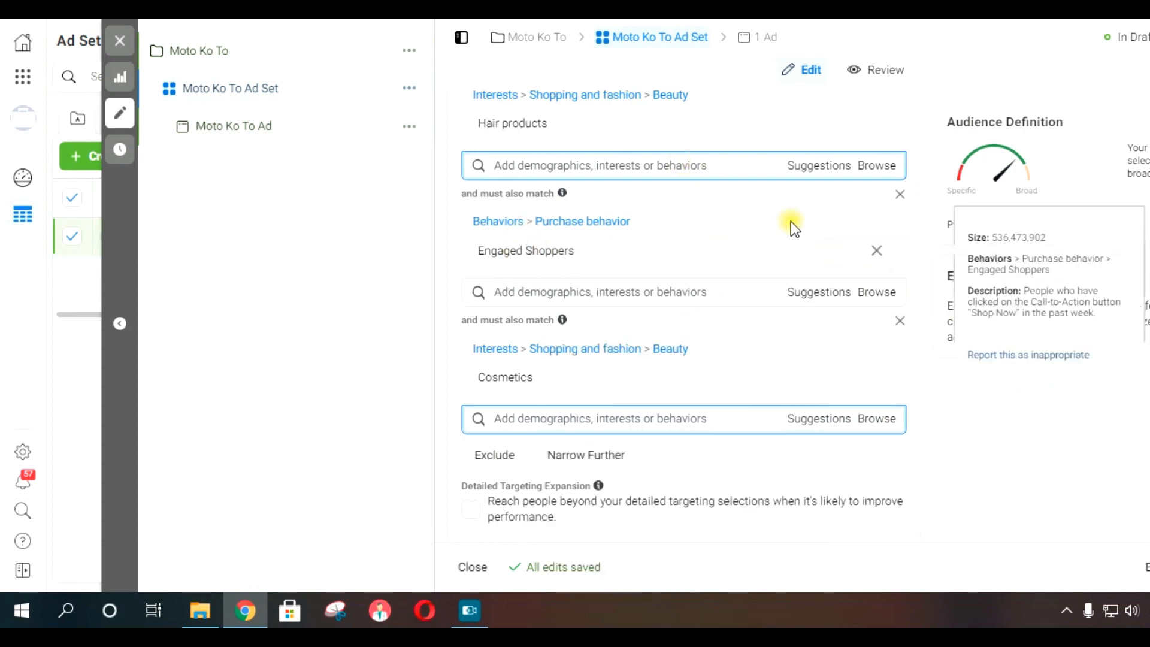
pyautogui.moveTo(604, 123)
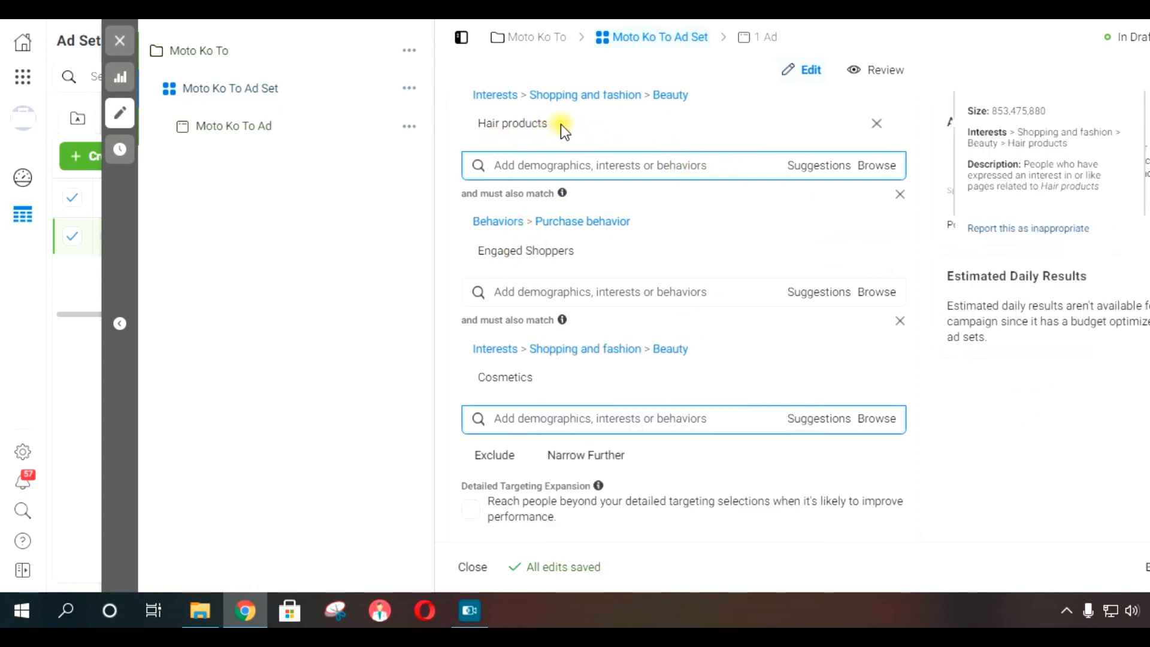
pyautogui.moveTo(599, 248)
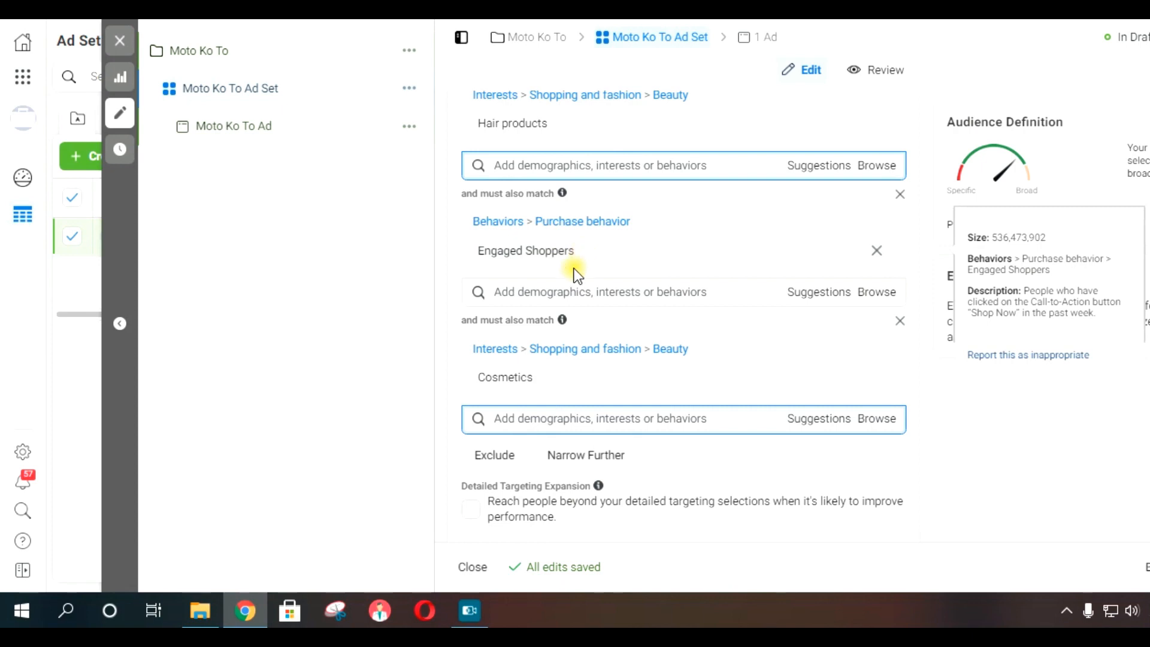
pyautogui.moveTo(544, 383)
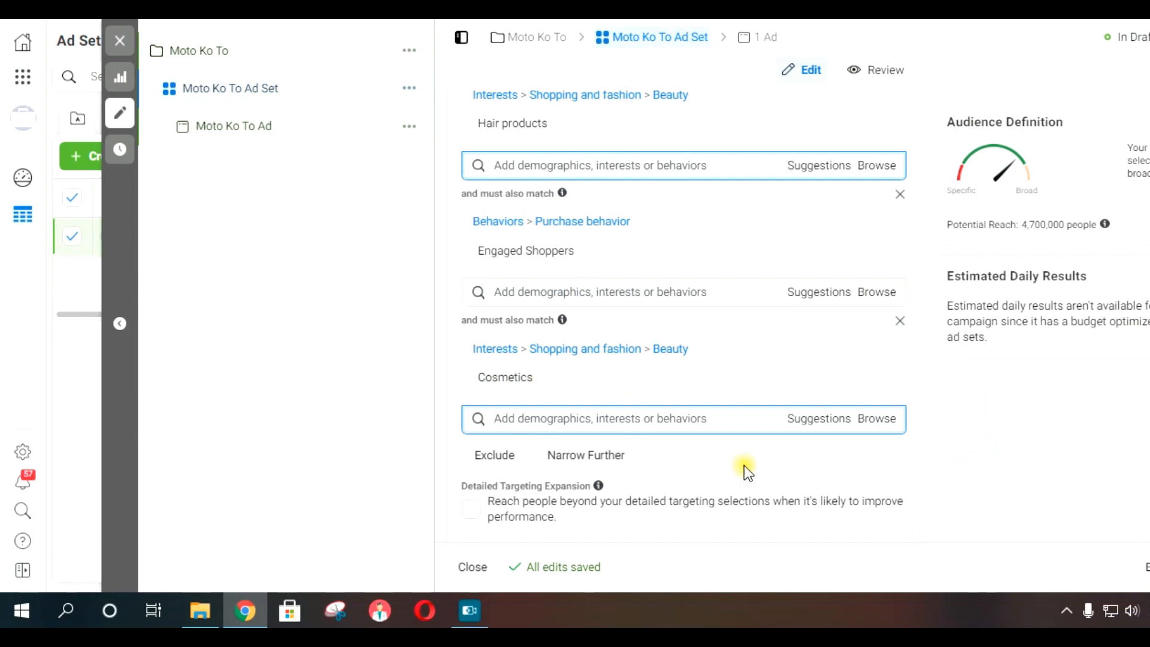
pyautogui.click(526, 422)
pyautogui.moveTo(846, 364)
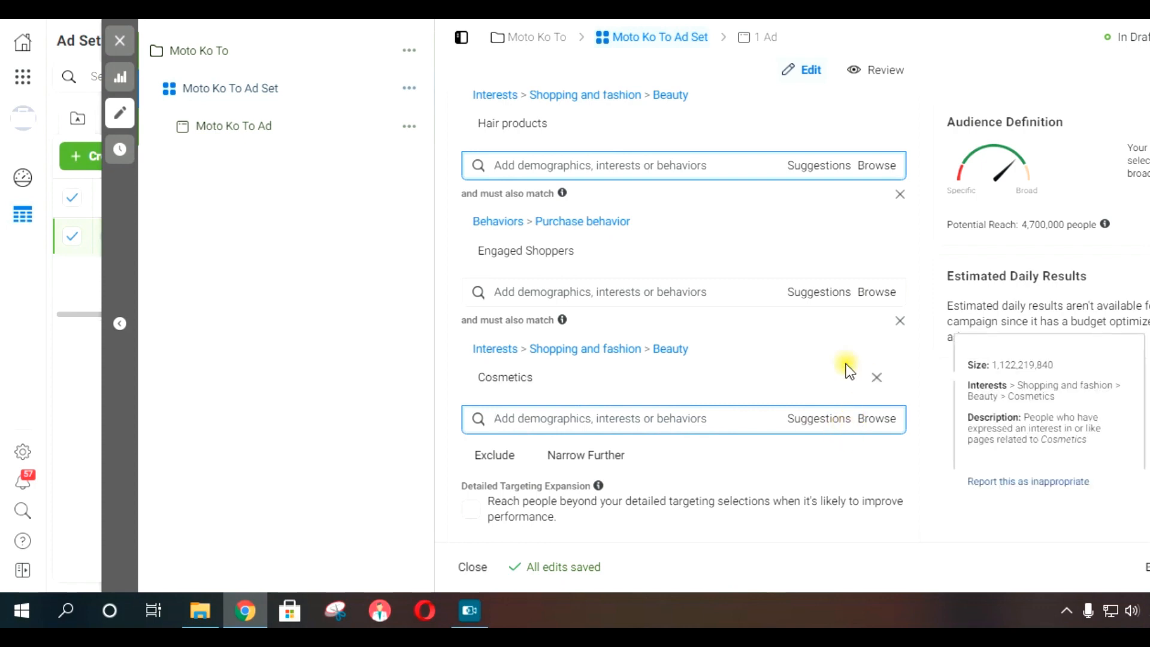
pyautogui.scroll(-1, 631, 401)
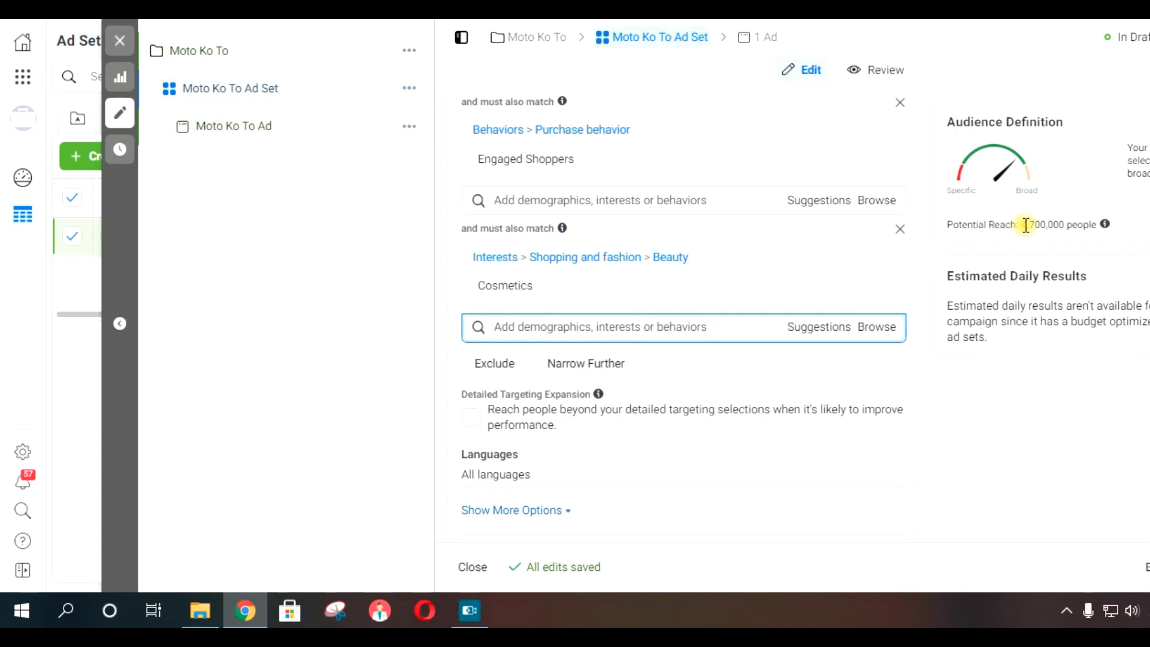
pyautogui.moveTo(1023, 225); pyautogui.dragTo(1095, 251)
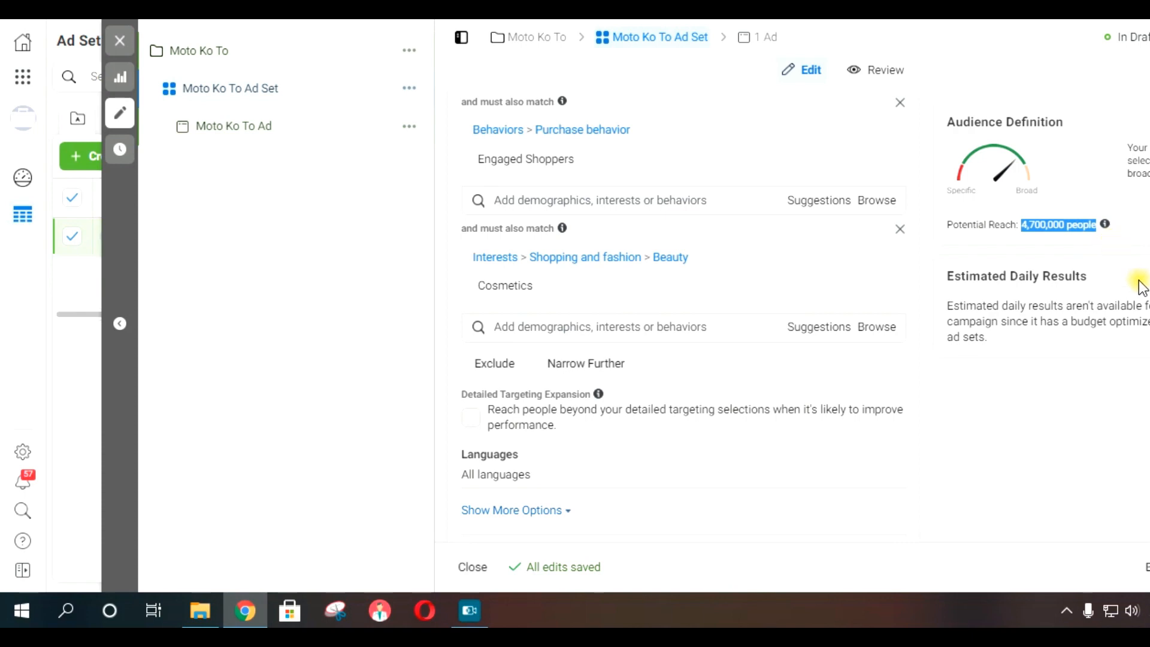
pyautogui.click(1089, 254)
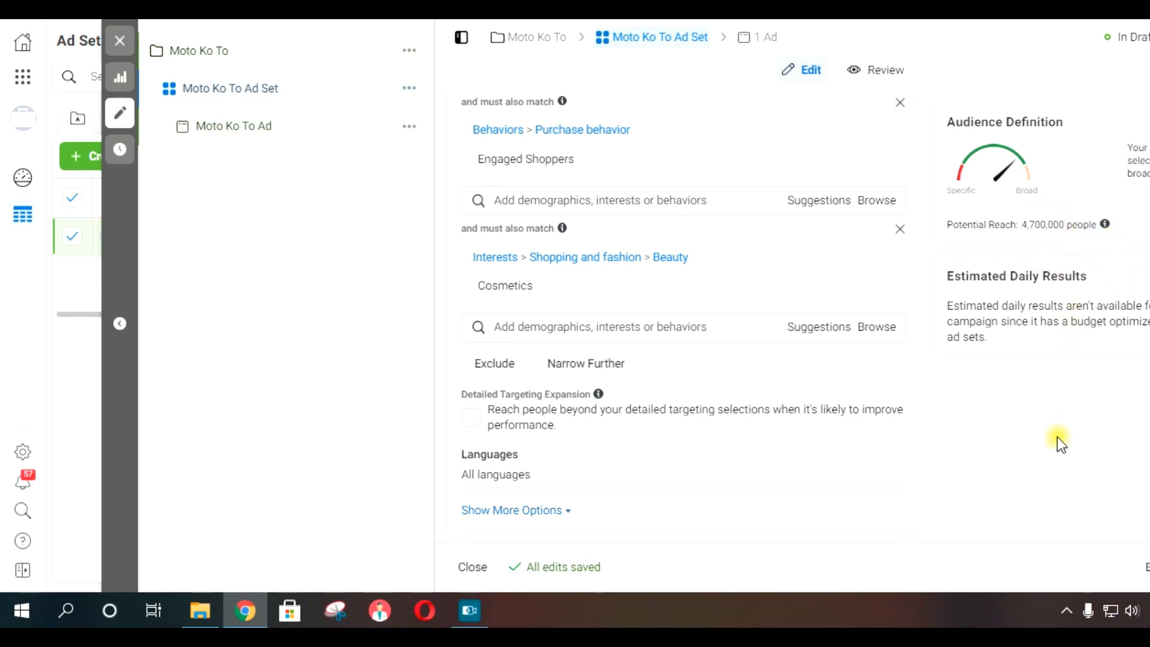
pyautogui.moveTo(663, 450)
pyautogui.scroll(2, 662, 451)
pyautogui.moveTo(531, 127)
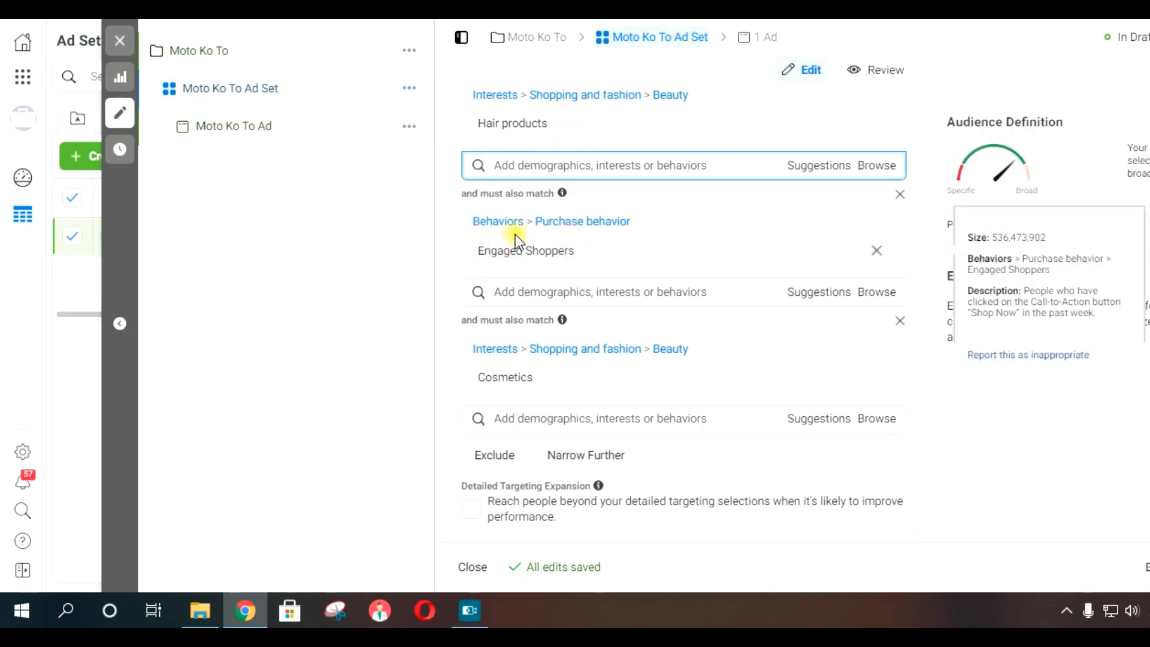
pyautogui.moveTo(554, 393)
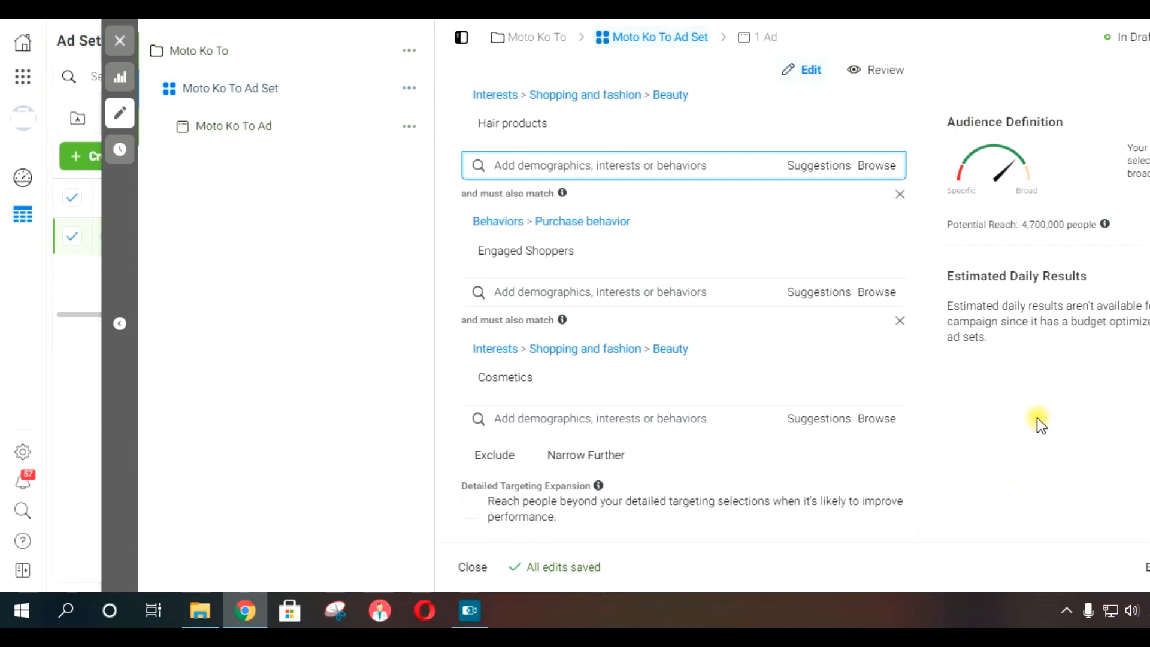
# - Try Detailed Targeting Expansion on and off to compare the Potential Reach, leaving it turned off
pyautogui.scroll(-5, 1037, 418)
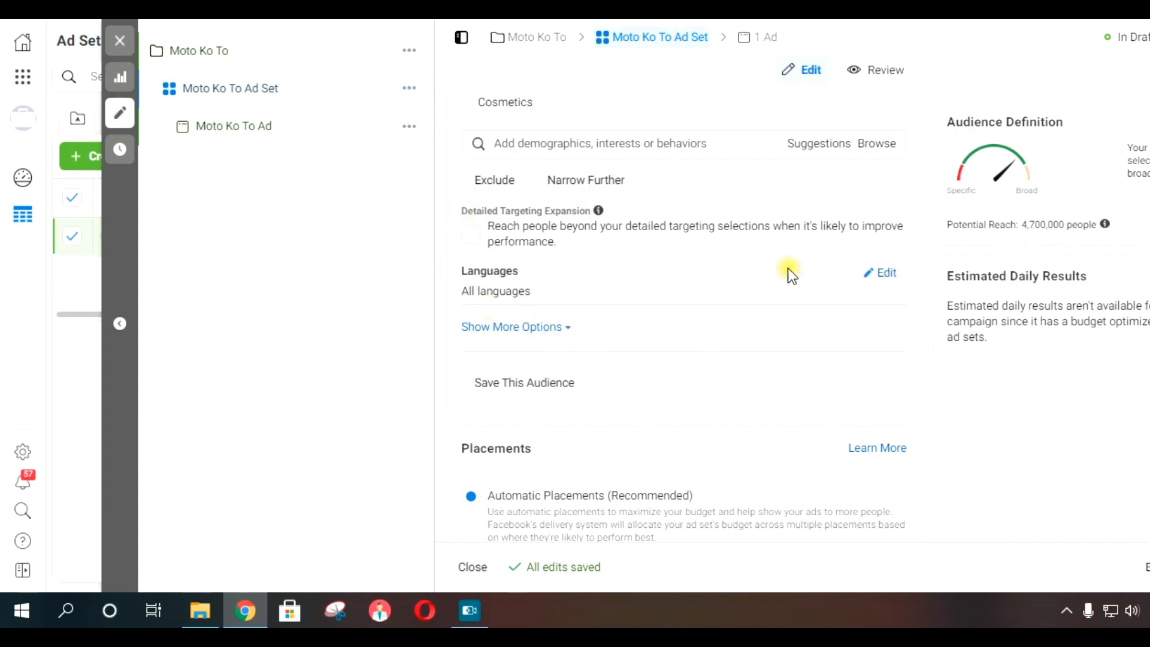
pyautogui.scroll(3, 653, 318)
pyautogui.scroll(-2, 812, 413)
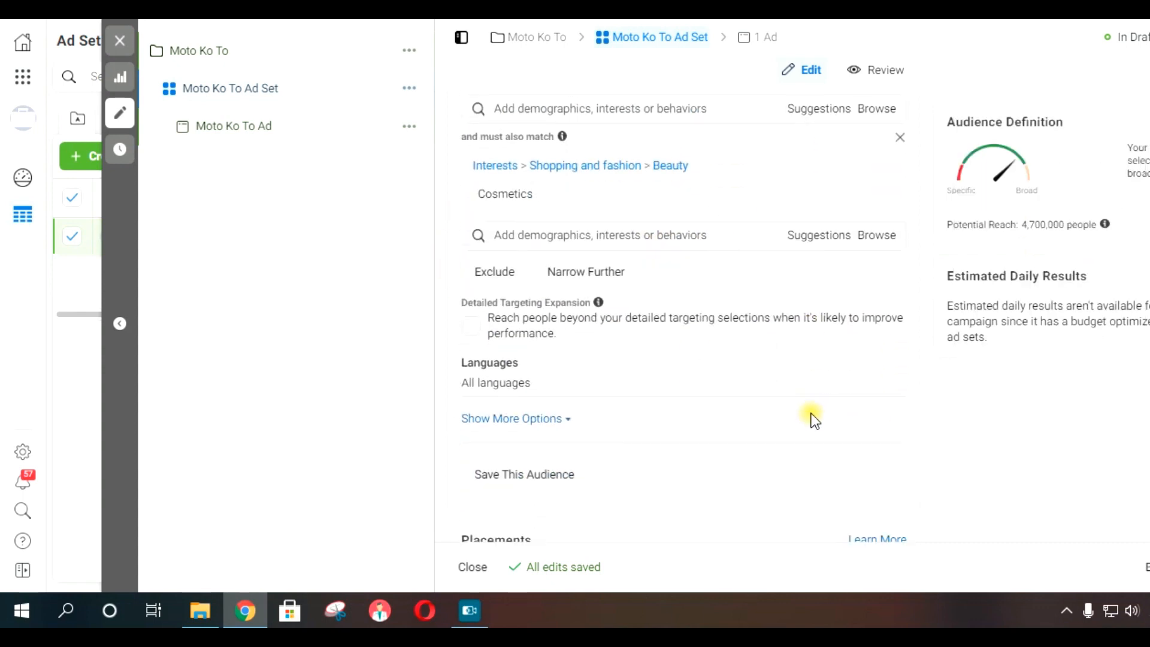
pyautogui.moveTo(460, 307); pyautogui.dragTo(592, 308)
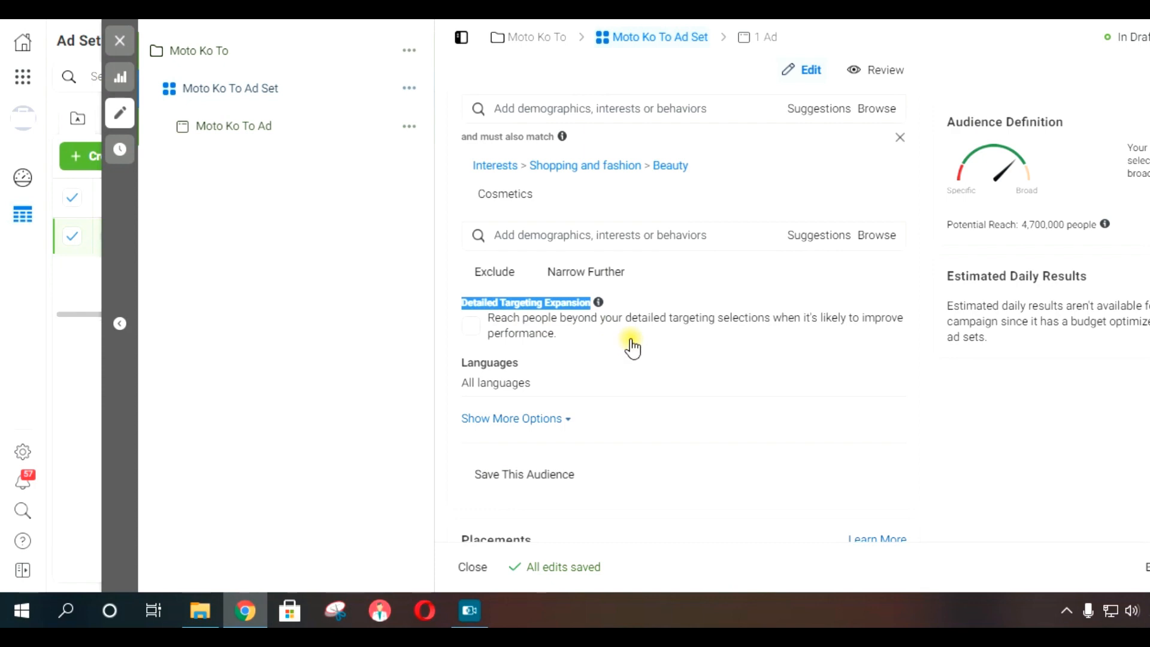
pyautogui.click(467, 326)
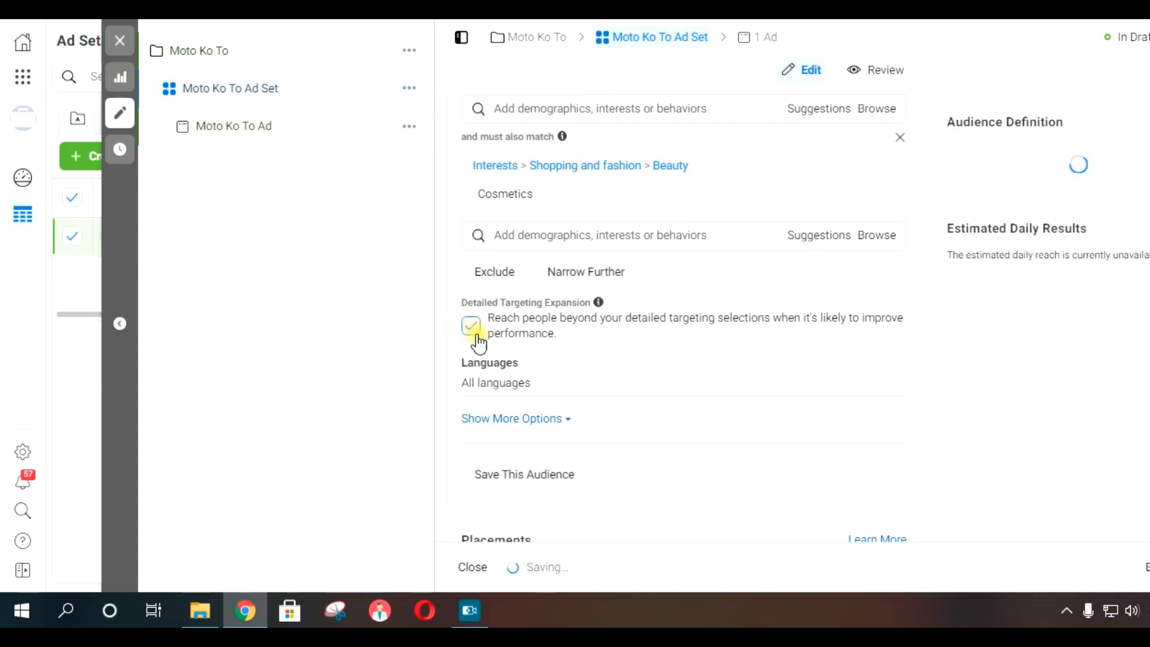
pyautogui.click(471, 327)
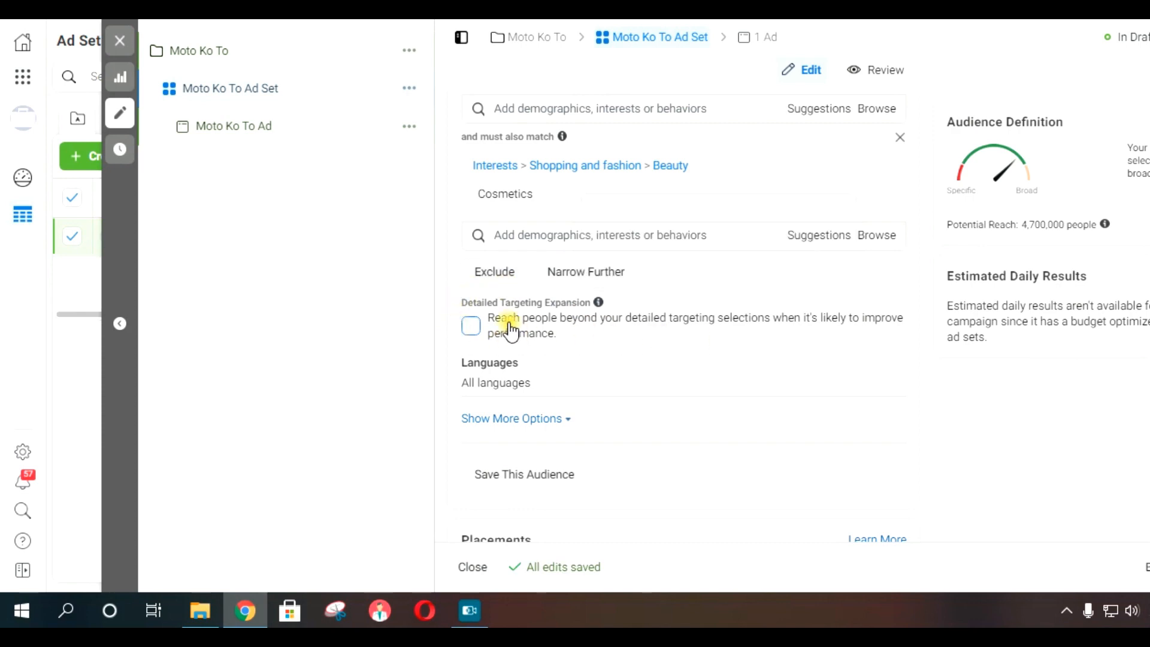
pyautogui.click(472, 327)
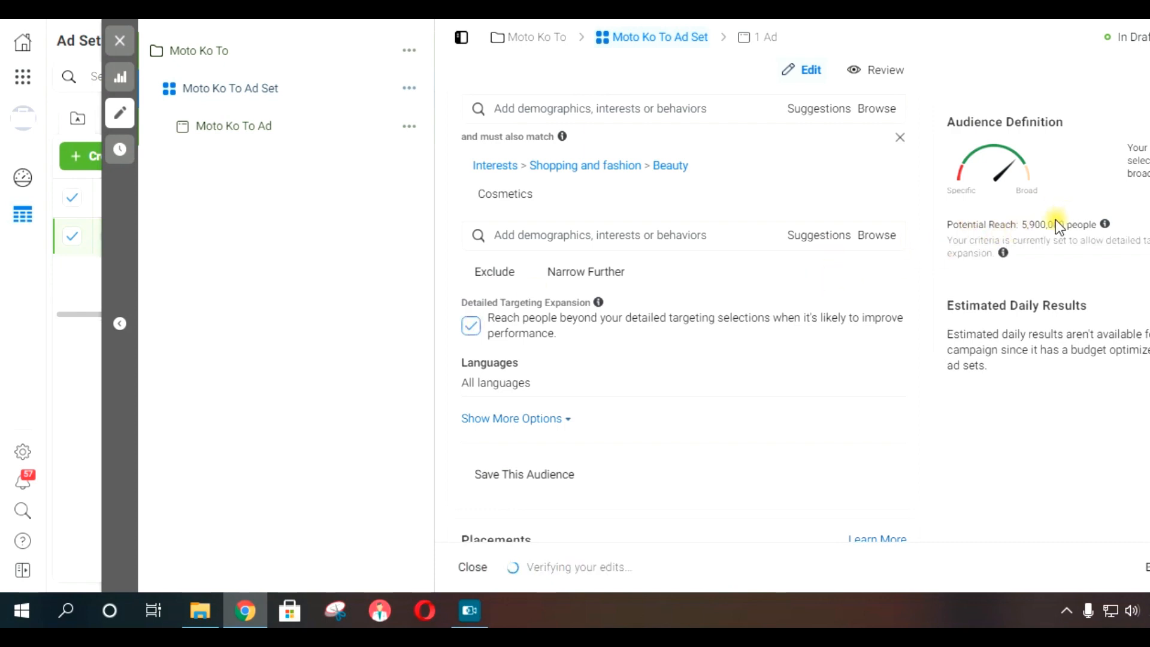
pyautogui.moveTo(1022, 224); pyautogui.dragTo(1064, 222)
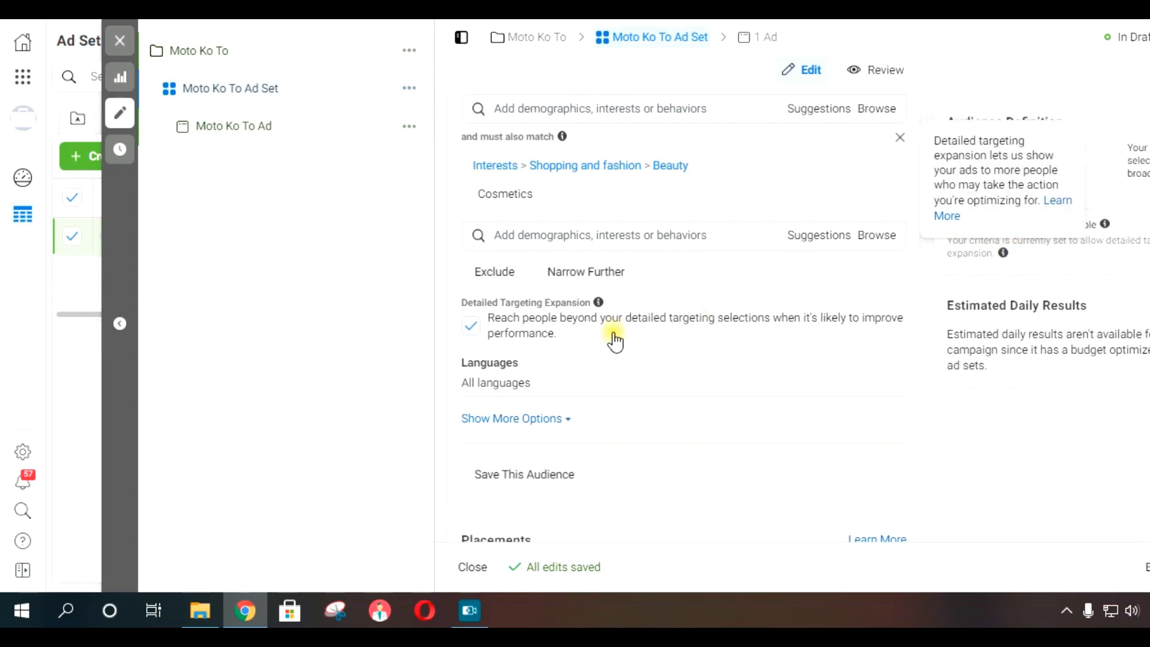
pyautogui.click(472, 327)
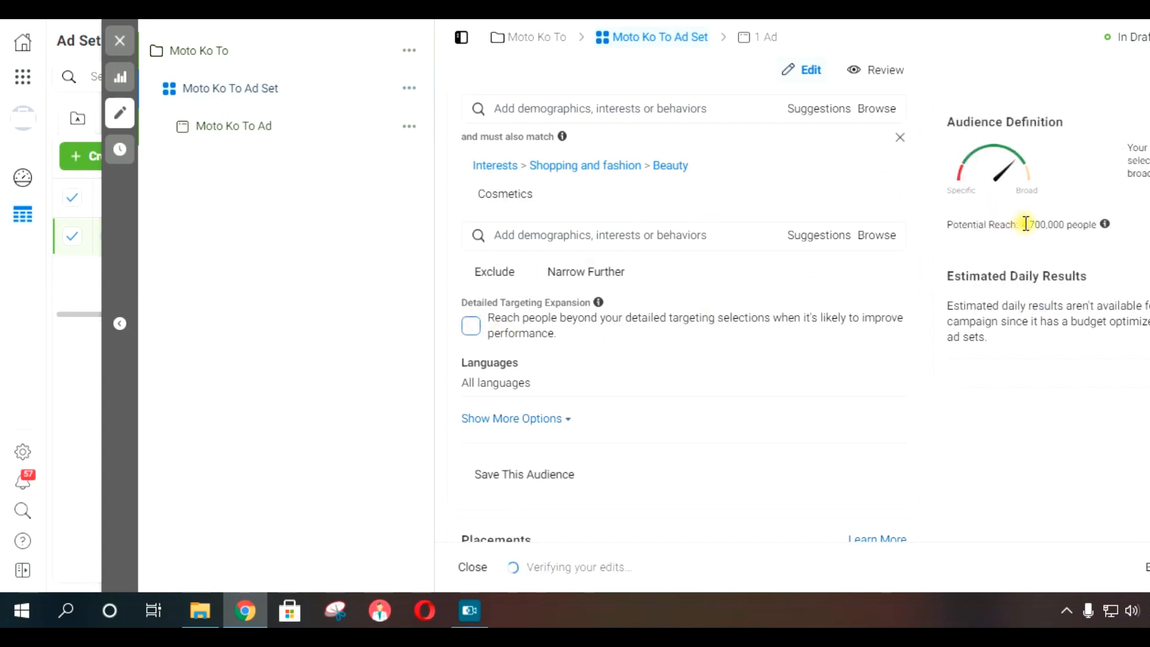
pyautogui.moveTo(1023, 224); pyautogui.dragTo(1066, 225)
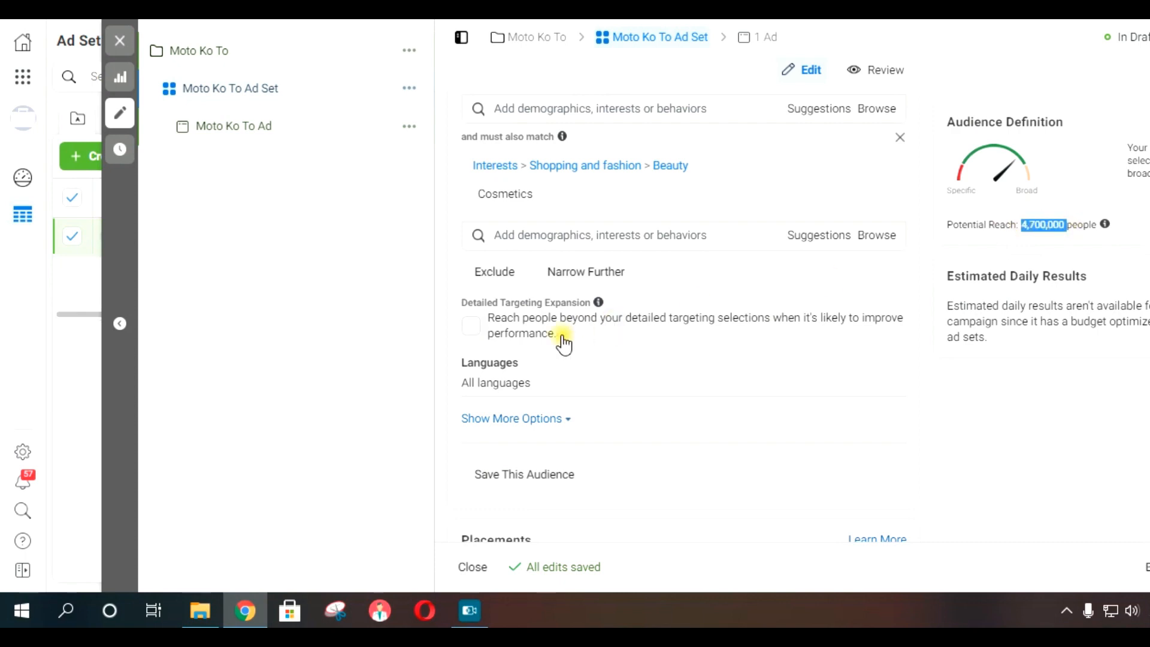
# - Switch Detailed Targeting Expansion on and back off to recheck the Potential Reach, and look over the narrowed targeting levels again
pyautogui.click(474, 329)
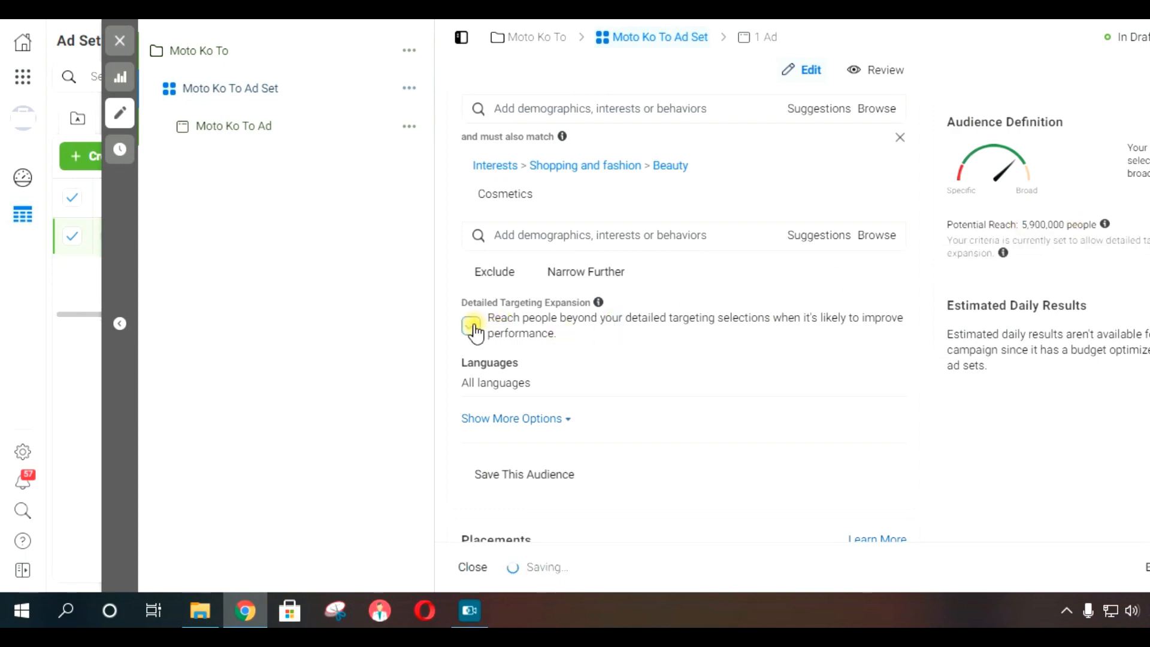
pyautogui.click(474, 329)
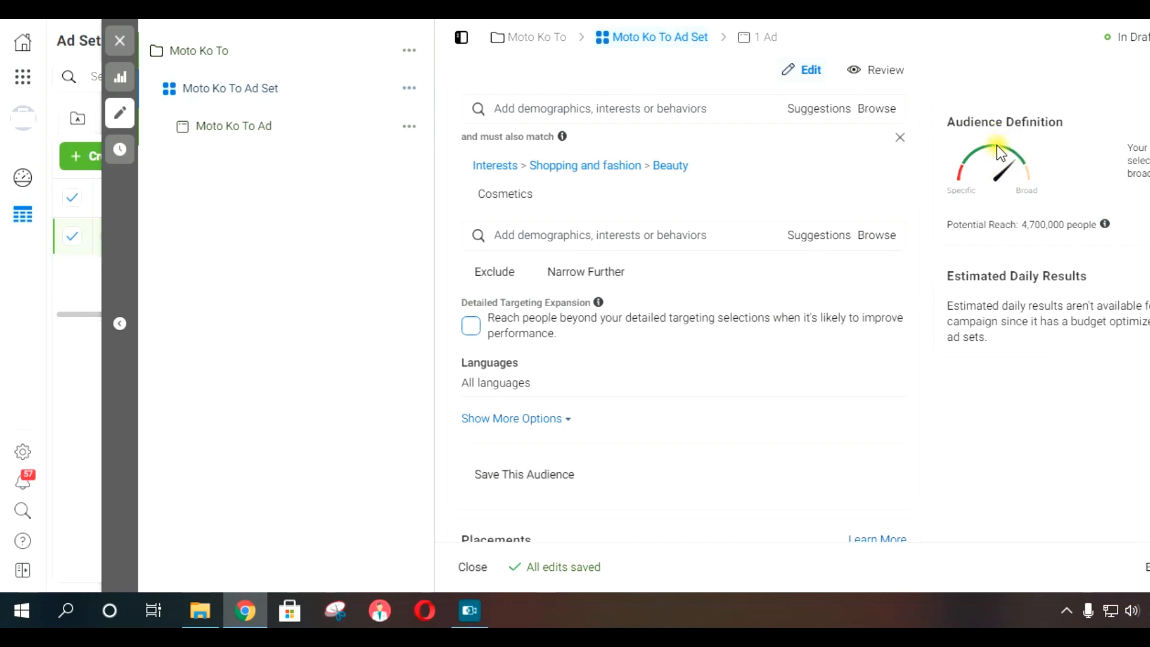
pyautogui.scroll(-2, 970, 419)
pyautogui.scroll(3, 544, 339)
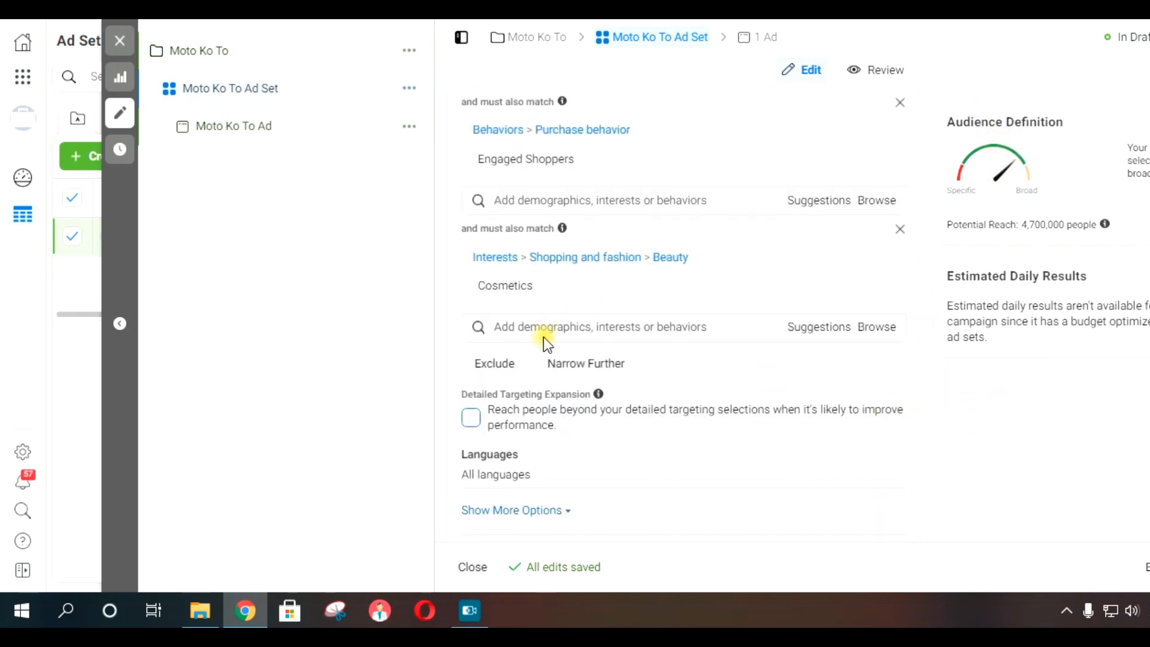
pyautogui.scroll(2, 881, 334)
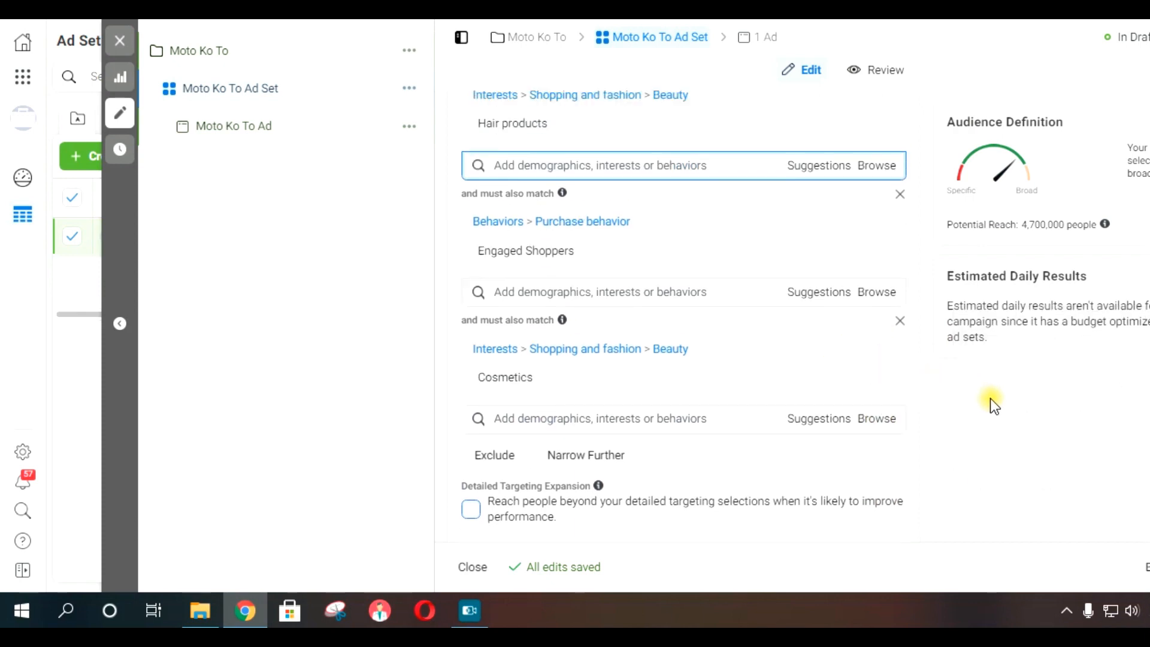
pyautogui.scroll(-2, 993, 397)
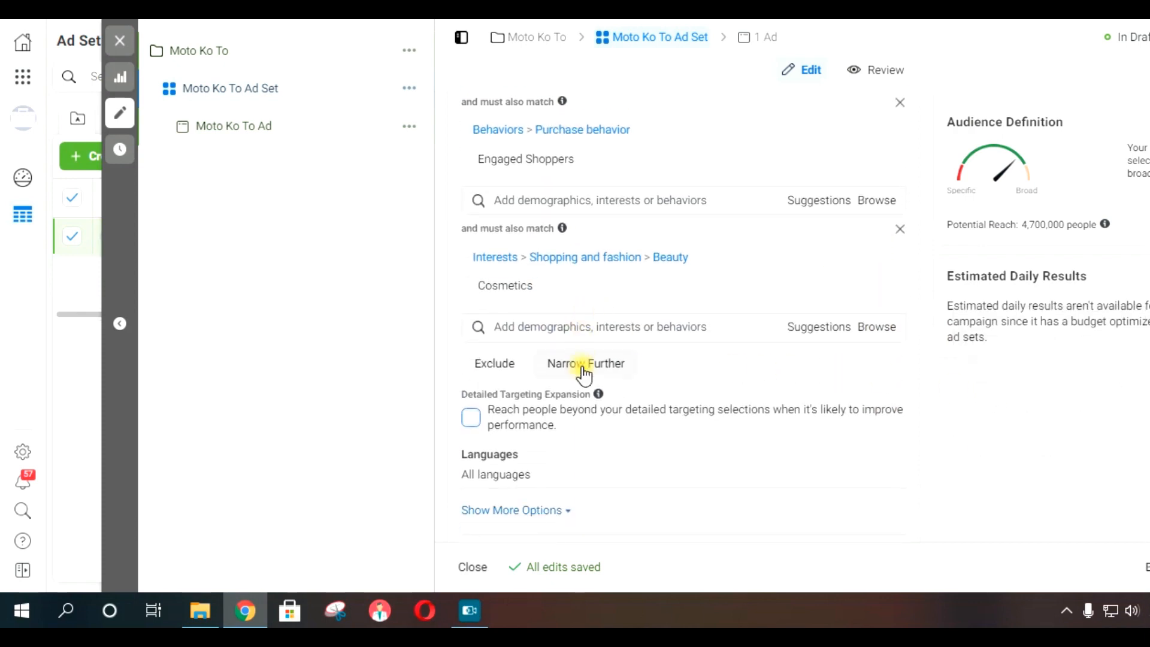
pyautogui.scroll(-2, 659, 379)
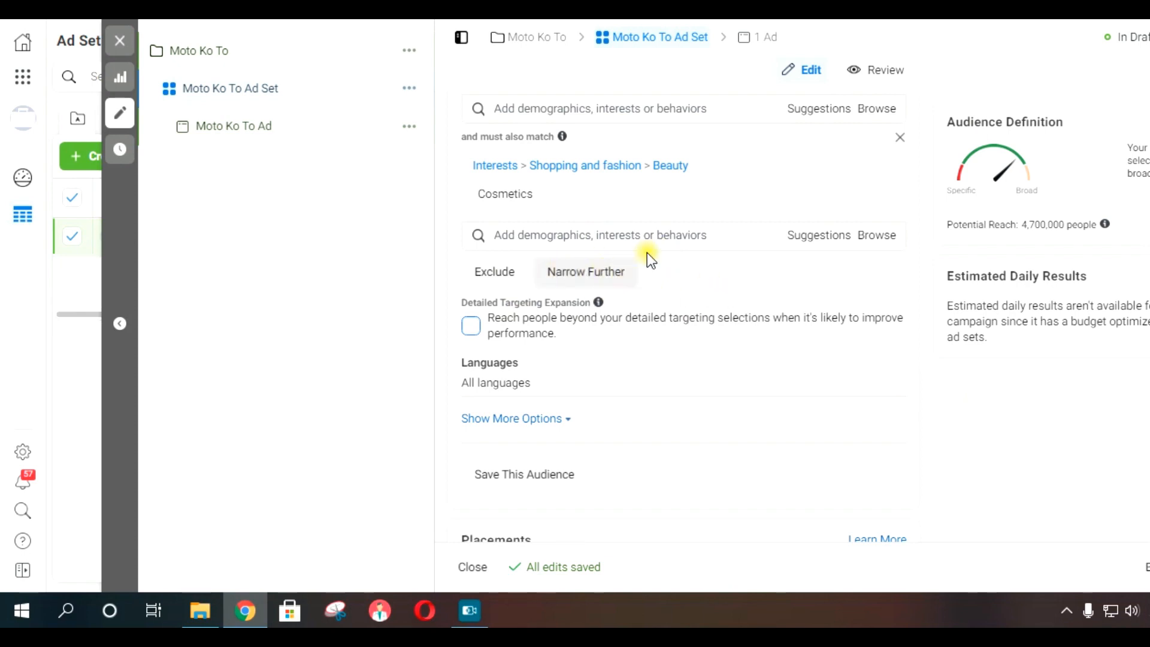
pyautogui.scroll(-3, 986, 382)
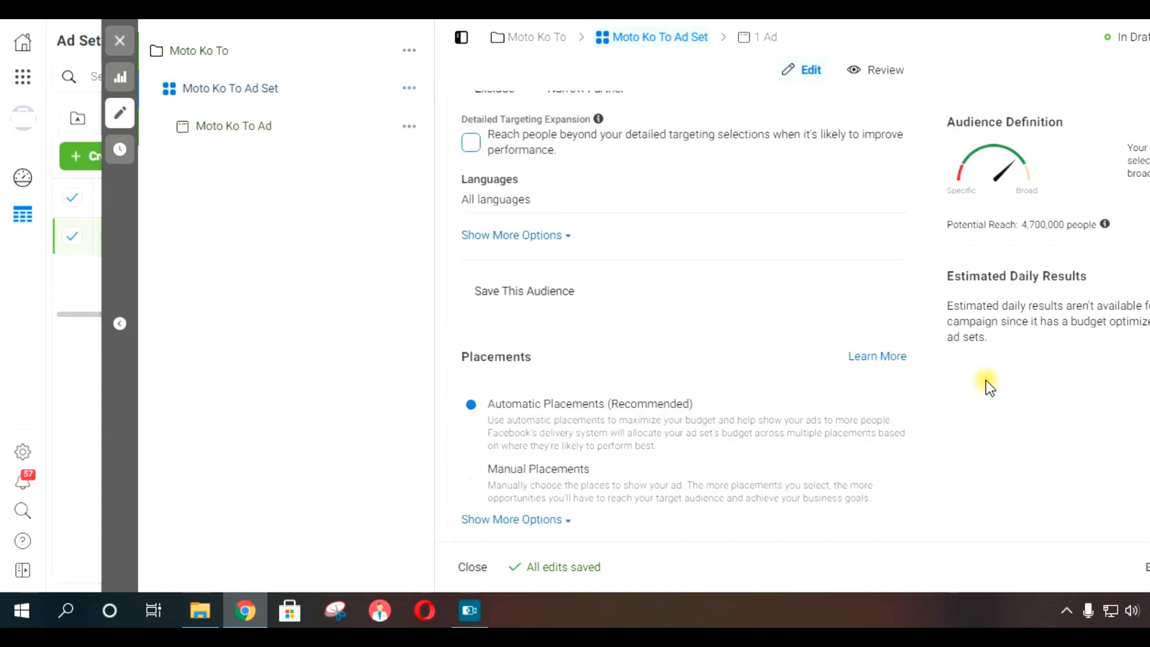
pyautogui.scroll(3, 835, 376)
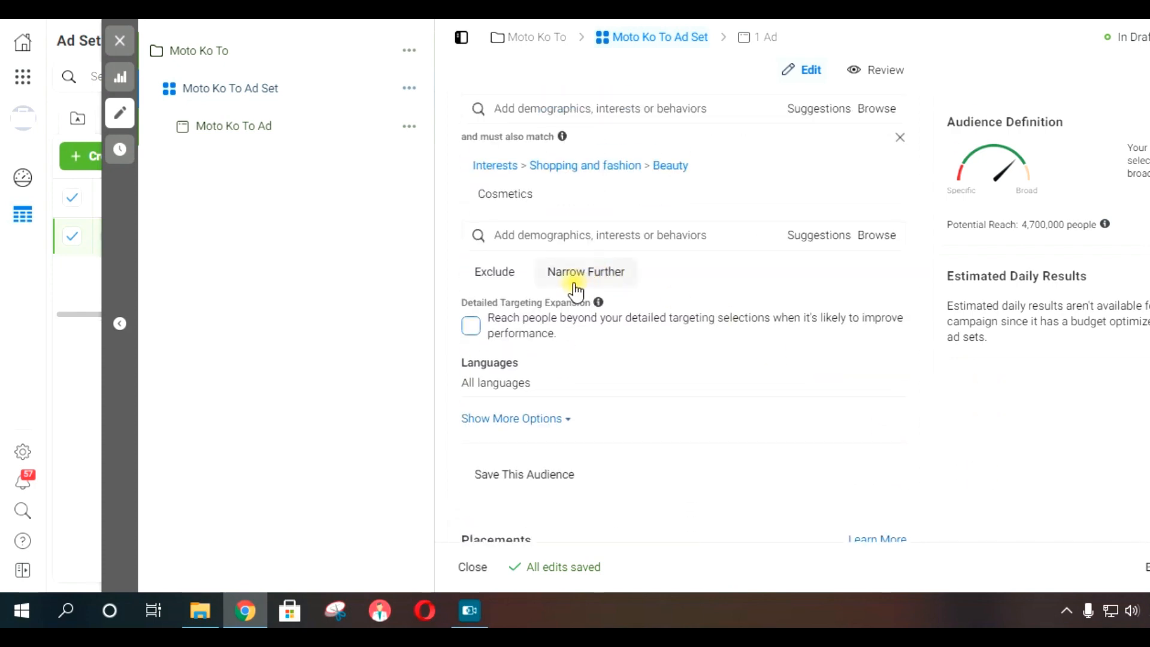
pyautogui.scroll(-3, 992, 429)
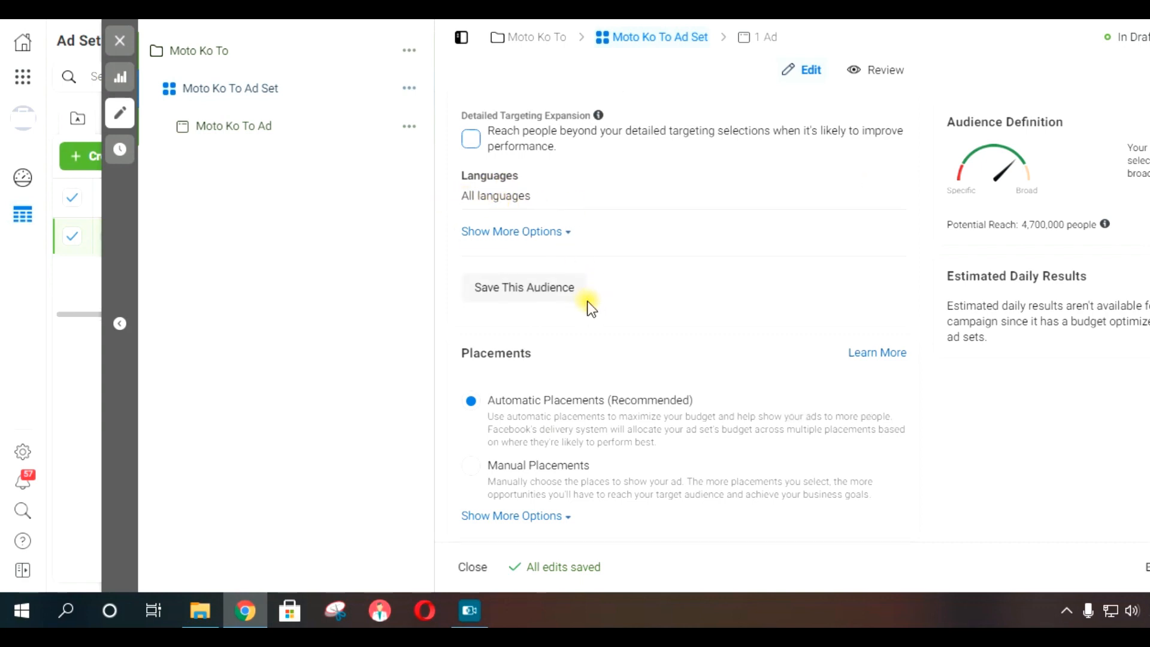
# - Dismiss the download prompt and switch the ad set from automatic to Manual Placements
pyautogui.scroll(-2, 589, 301)
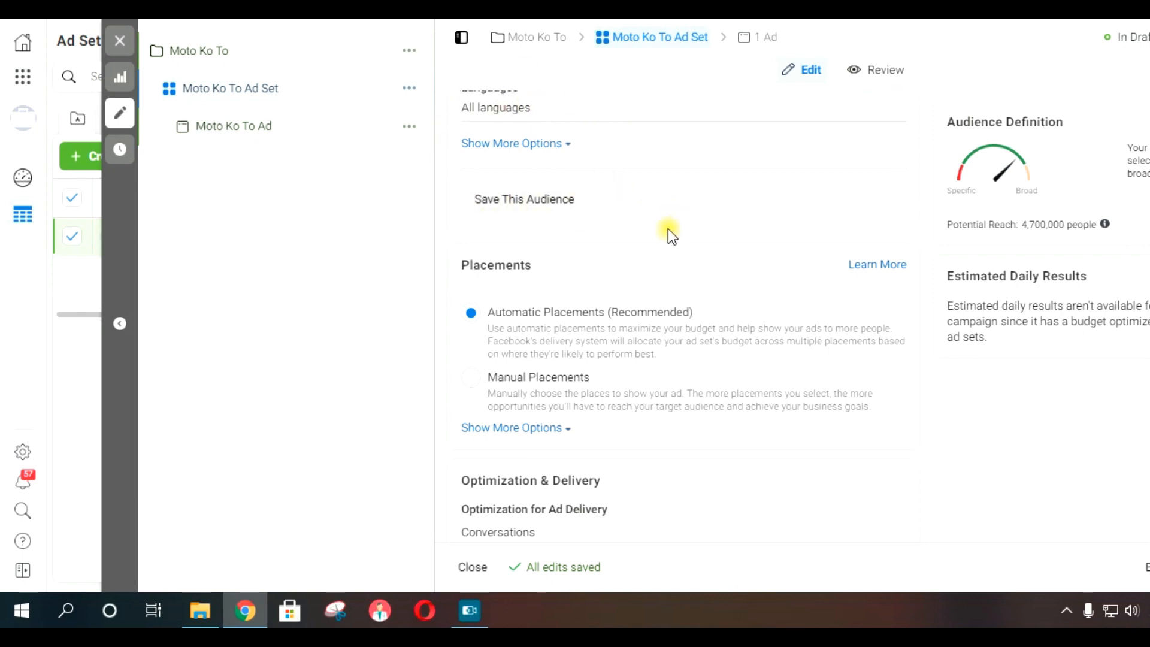
pyautogui.scroll(-4, 676, 273)
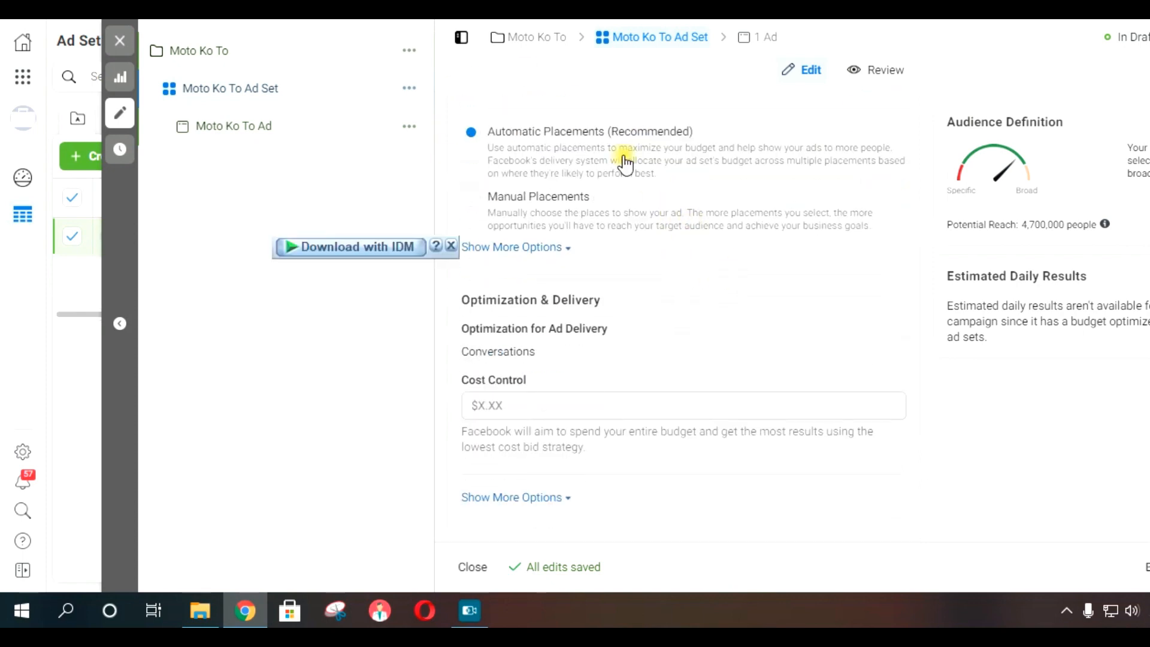
pyautogui.scroll(2, 687, 274)
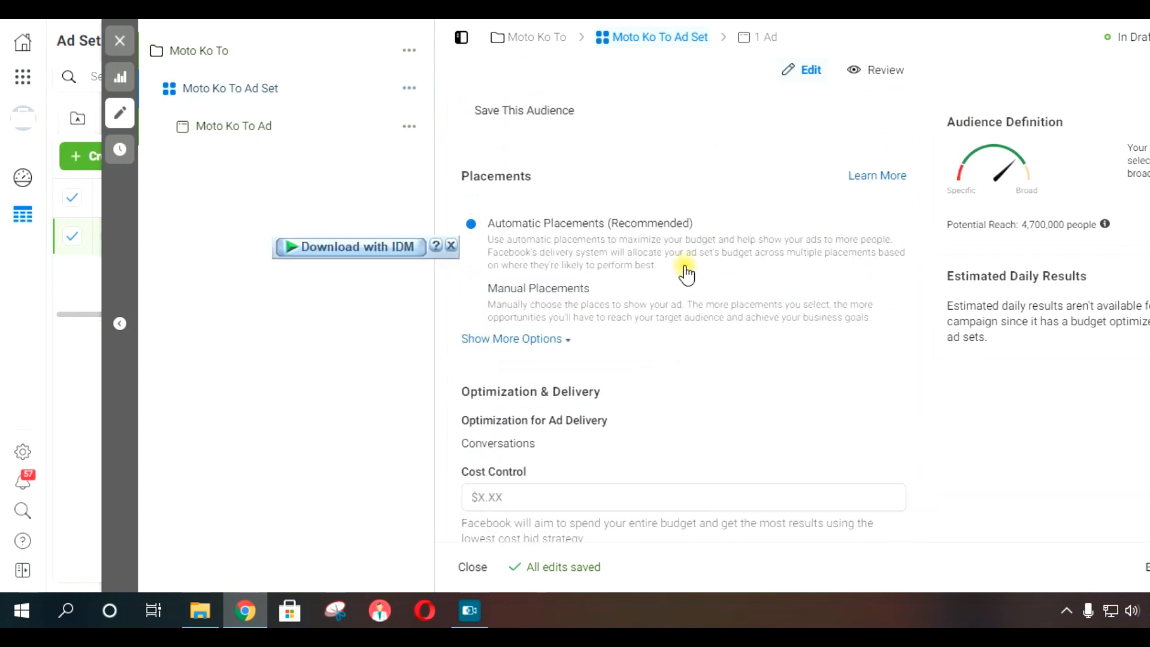
pyautogui.click(451, 246)
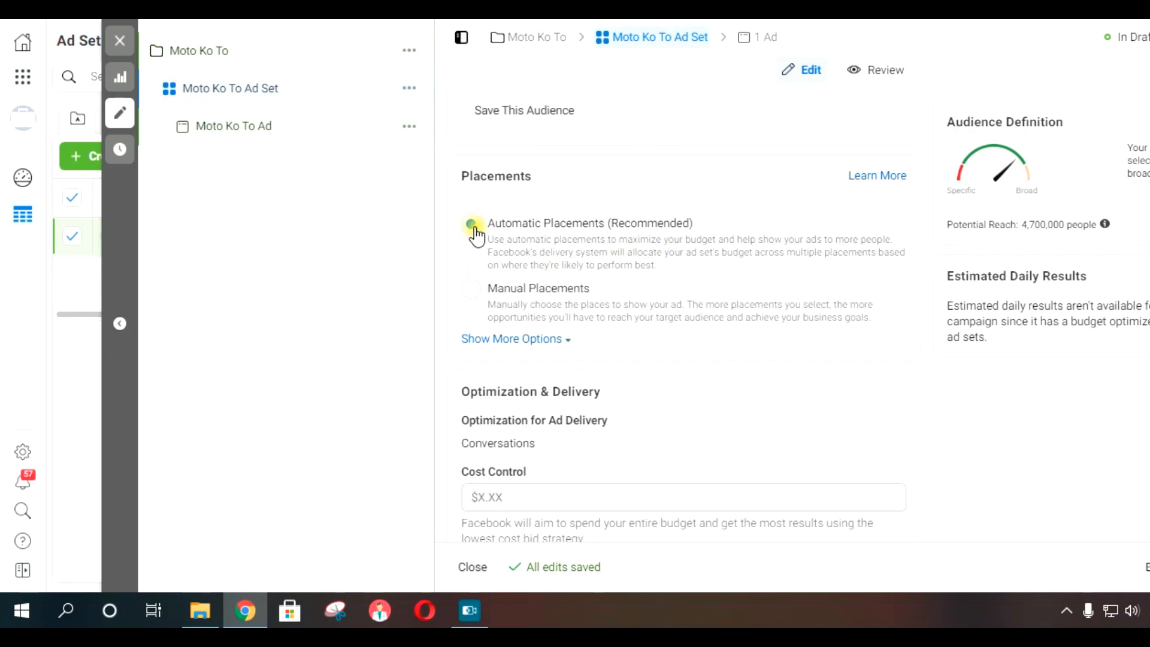
pyautogui.click(471, 290)
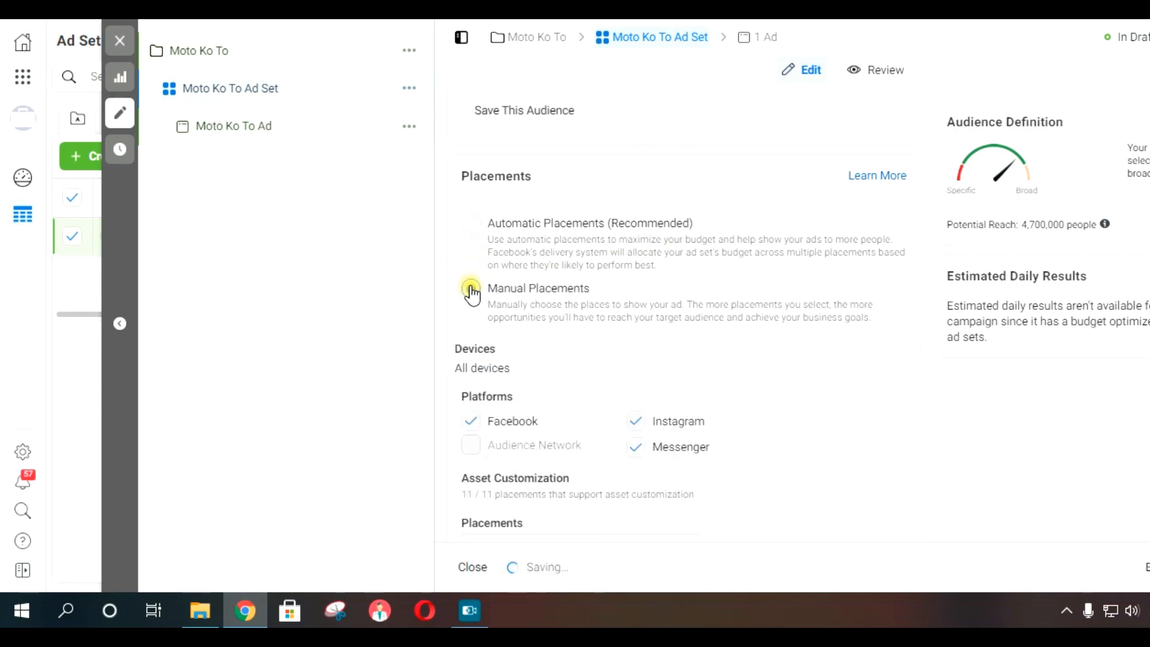
pyautogui.click(315, 367)
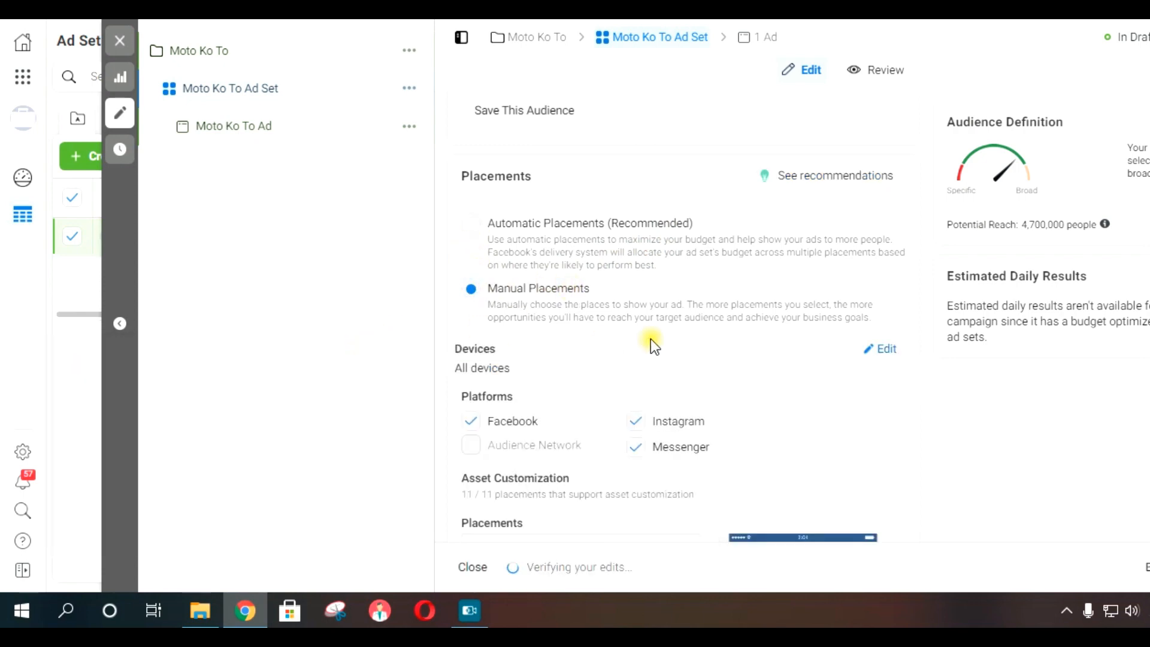
# - Examine the manual placement list from Feeds and Stories through In-Stream, Search, Messages and In-Article
pyautogui.scroll(-3, 719, 330)
pyautogui.scroll(-9, 754, 338)
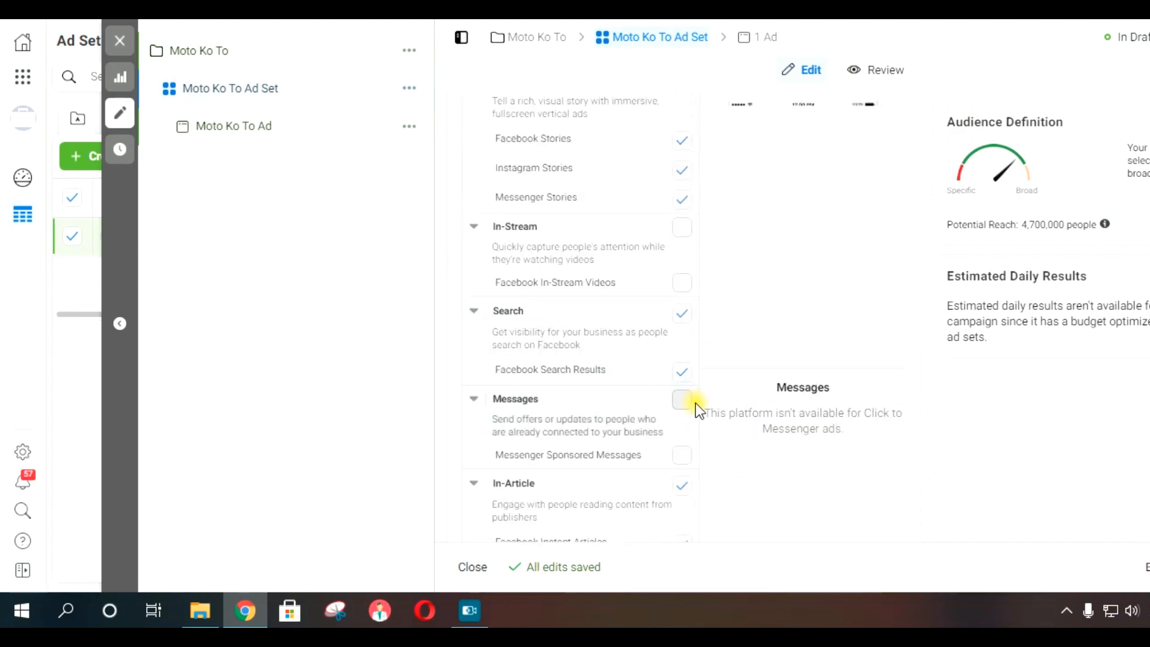
pyautogui.scroll(5, 683, 474)
pyautogui.scroll(2, 676, 491)
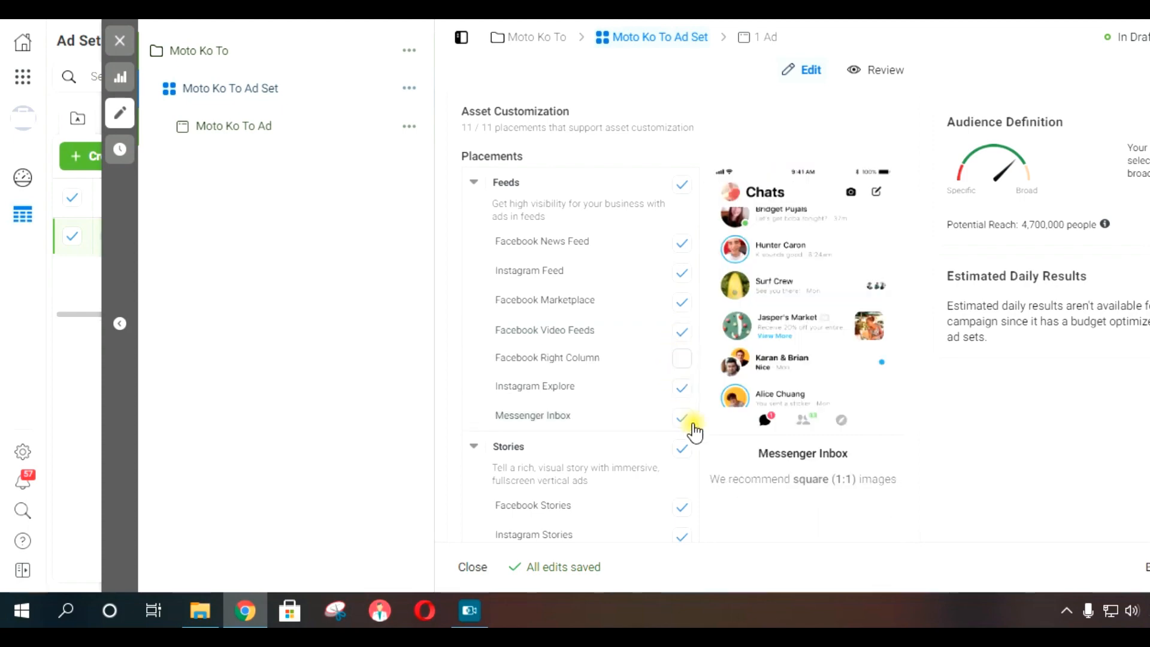
pyautogui.scroll(1, 670, 436)
pyautogui.scroll(-5, 670, 437)
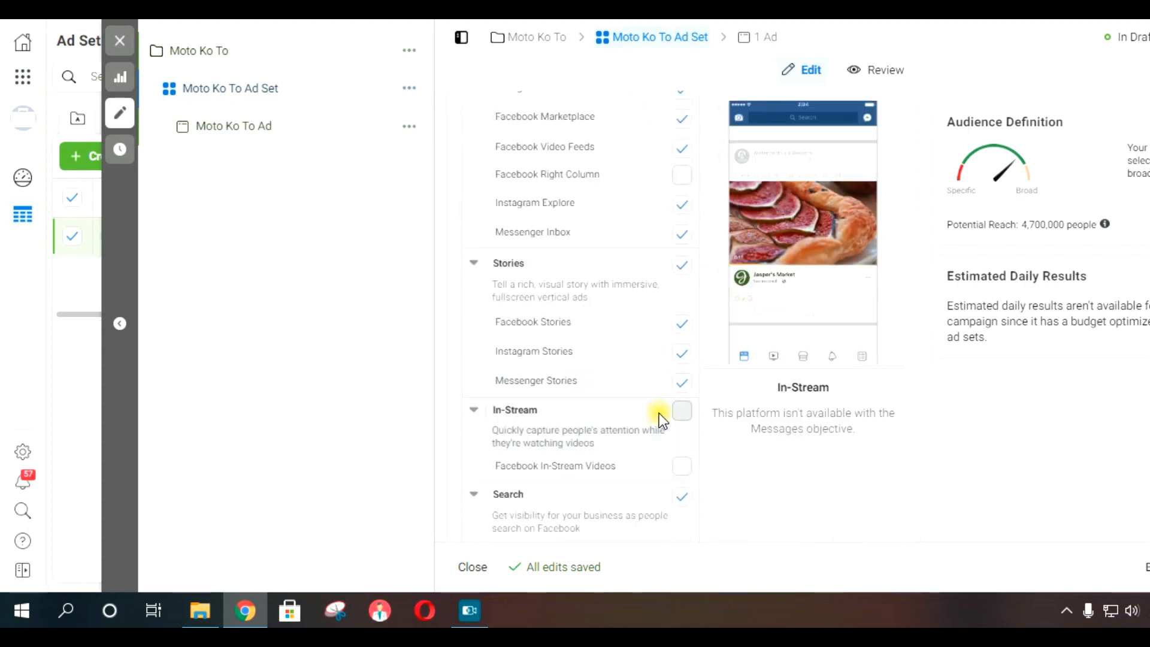
pyautogui.scroll(-3, 689, 424)
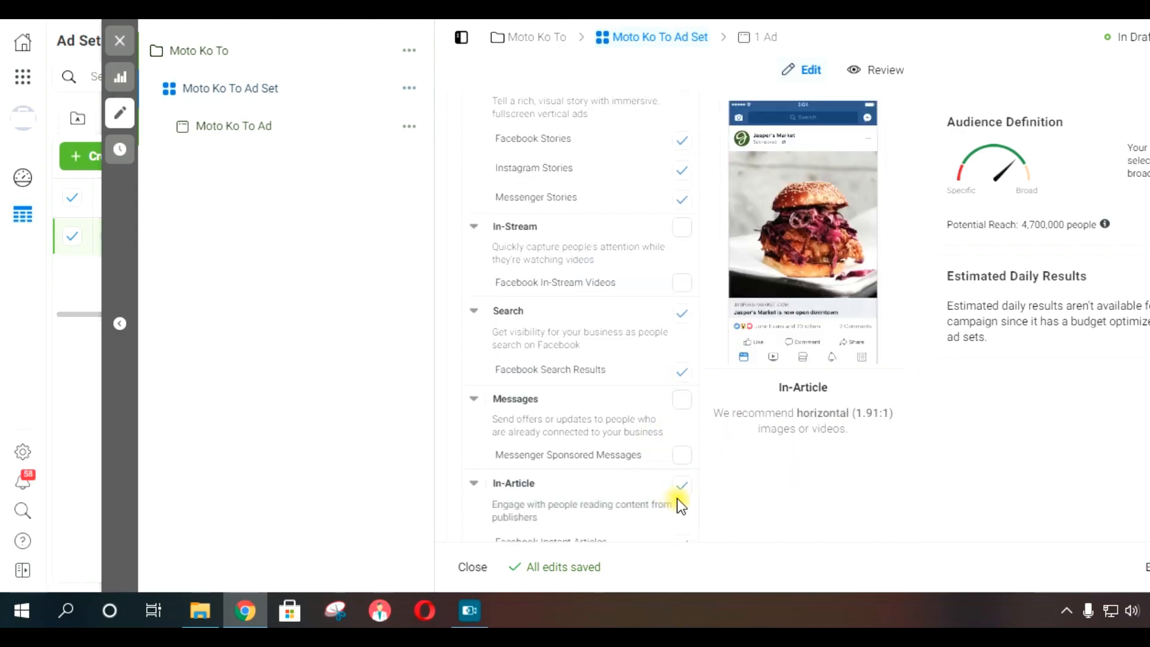
# - Turn off the In-Article and Search placement groups, including Facebook Instant Articles and Facebook Search Results
pyautogui.click(682, 488)
pyautogui.scroll(-5, 671, 475)
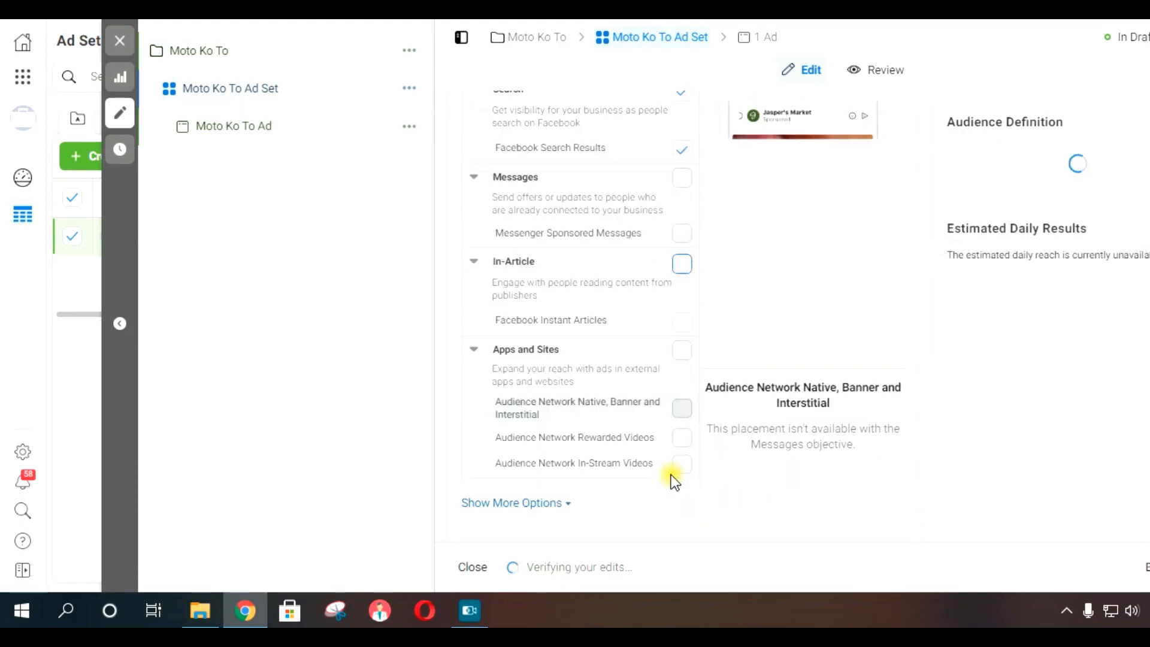
pyautogui.scroll(6, 673, 455)
pyautogui.click(682, 221)
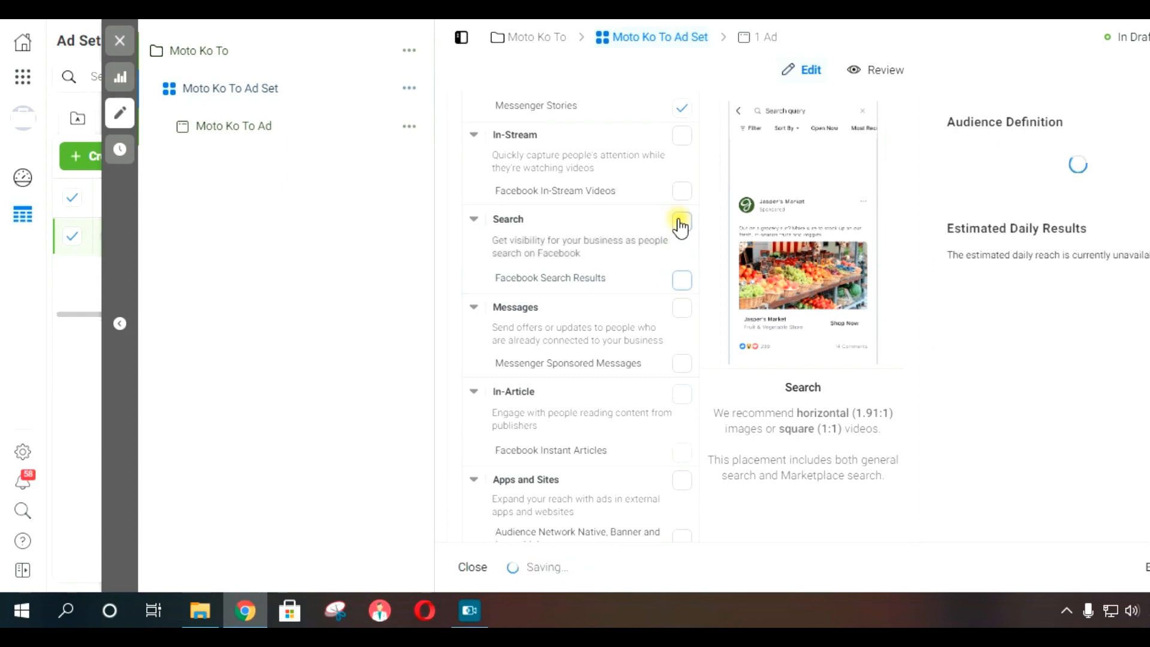
pyautogui.scroll(6, 653, 363)
pyautogui.click(683, 406)
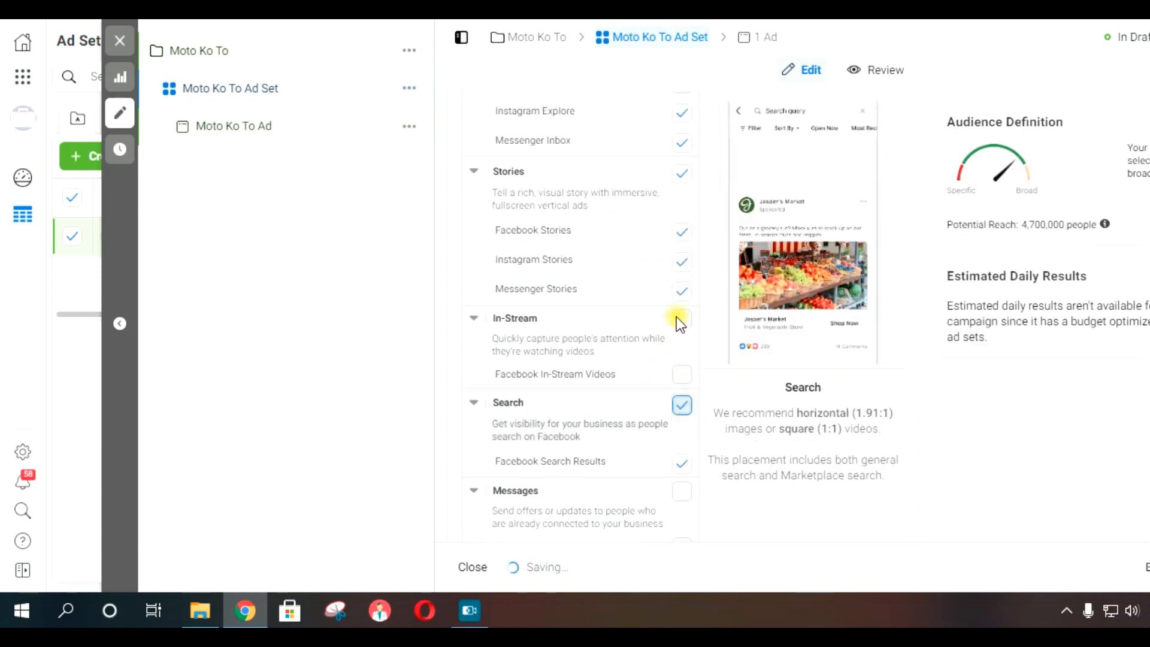
# - Turn off the Messenger Stories, Instagram Stories and Facebook Stories placements
pyautogui.click(683, 291)
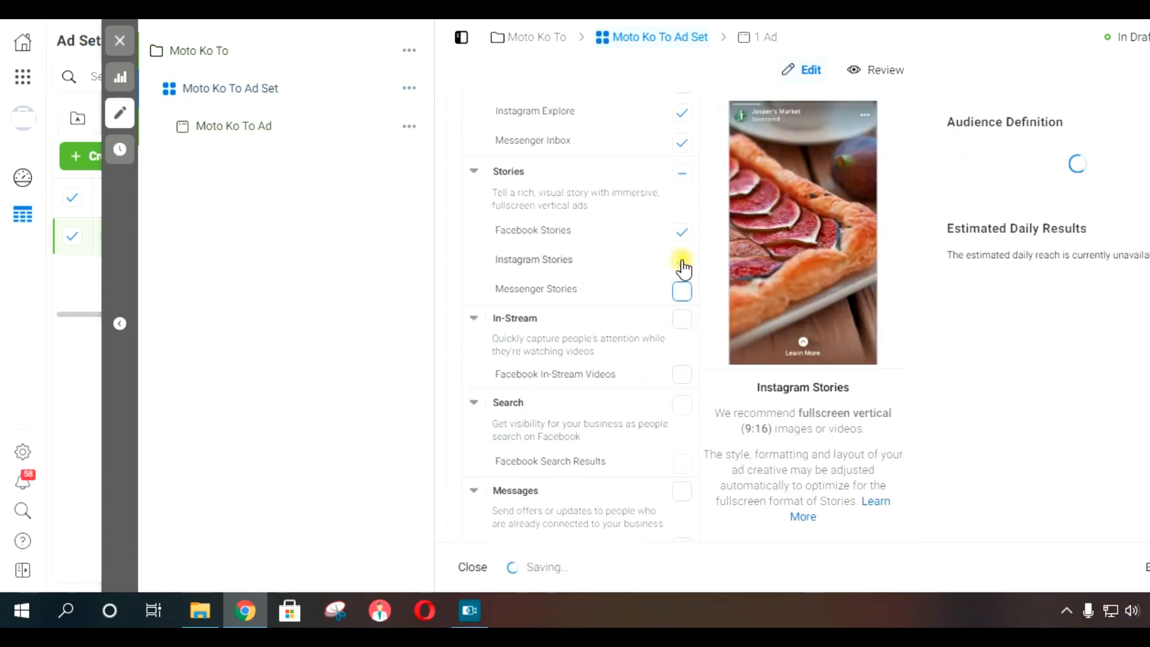
pyautogui.click(681, 234)
pyautogui.scroll(3, 652, 446)
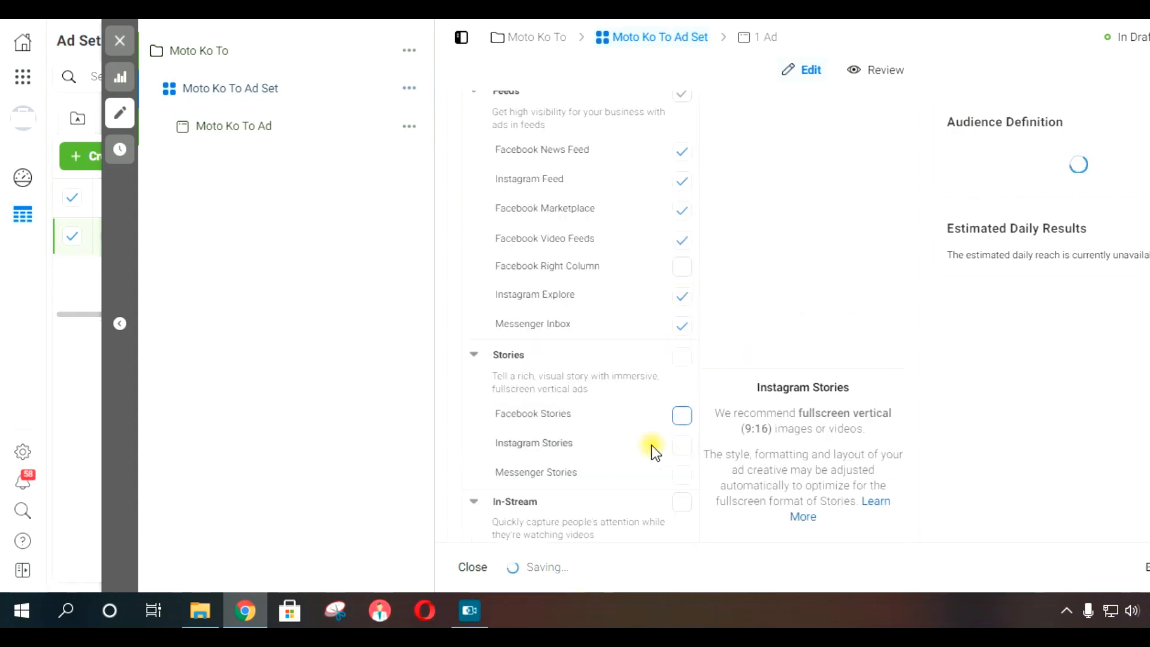
# - Under Feeds, turn off Messenger Inbox, Instagram Explore, Facebook Video Feeds, Facebook Marketplace and Instagram Feed, keeping only Facebook News Feed
pyautogui.click(682, 418)
pyautogui.click(682, 387)
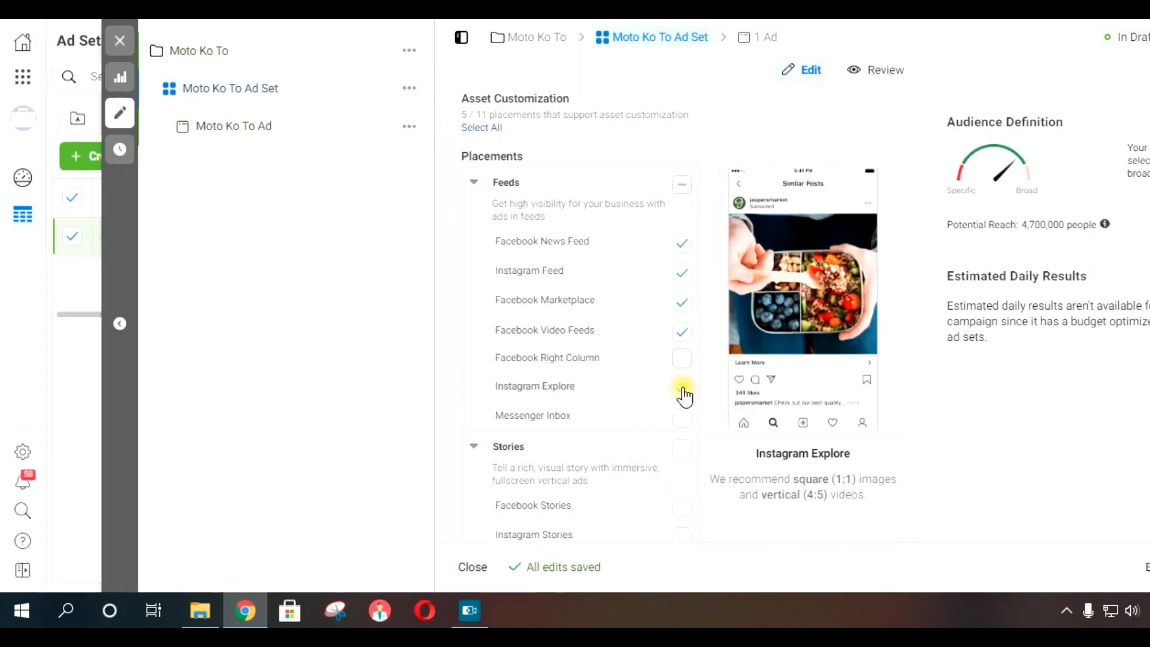
pyautogui.click(682, 332)
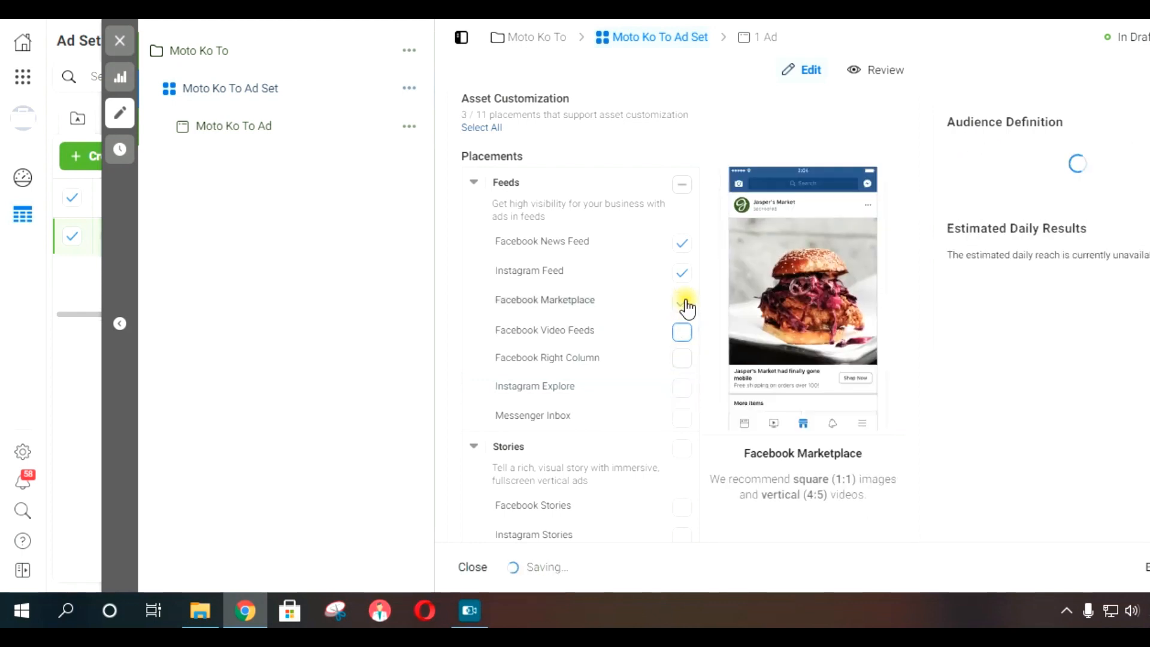
pyautogui.click(683, 302)
pyautogui.click(686, 275)
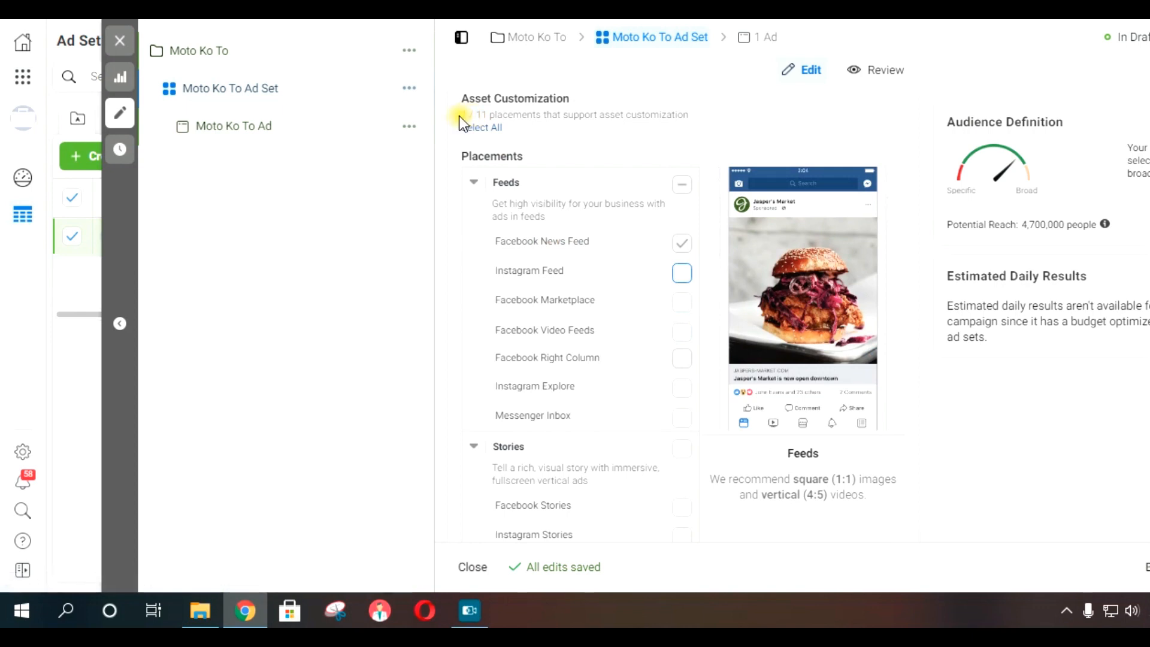
# - Highlight the Asset Customization count to check how many placements are selected
pyautogui.moveTo(460, 115); pyautogui.dragTo(484, 115)
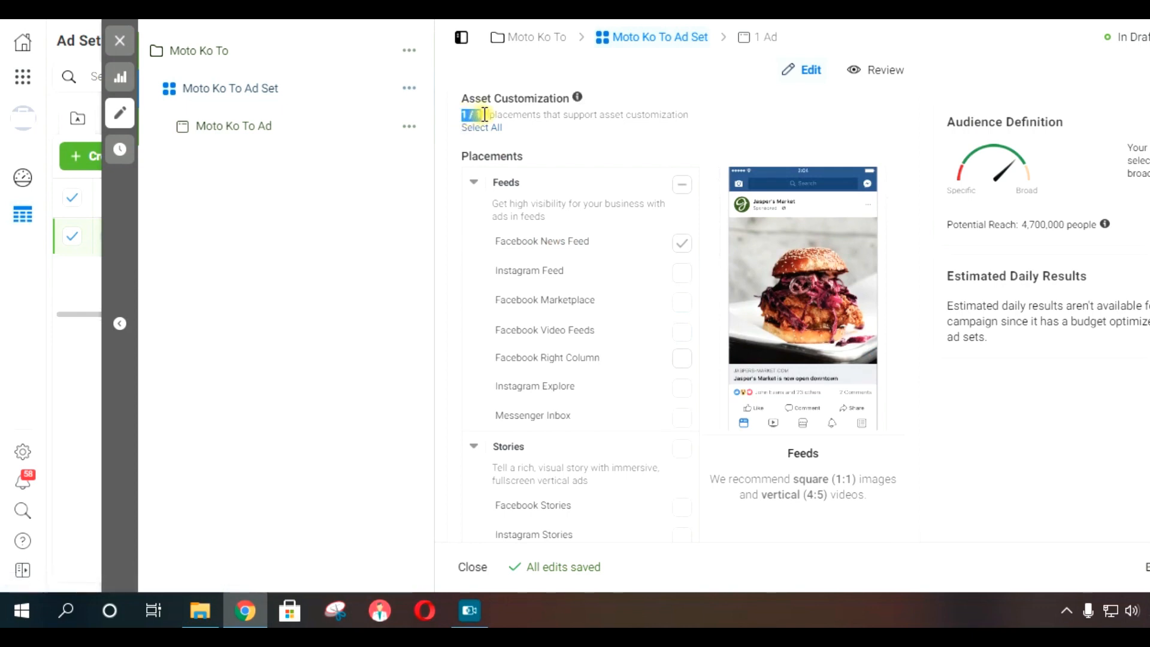
pyautogui.click(634, 149)
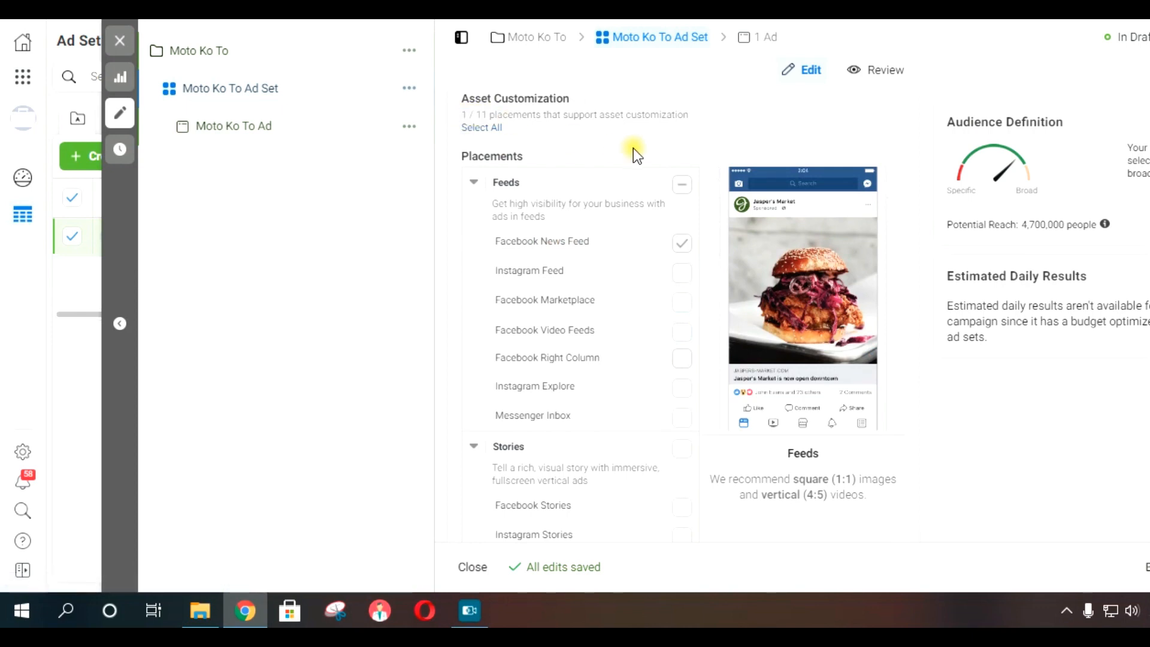
pyautogui.doubleClick(463, 115)
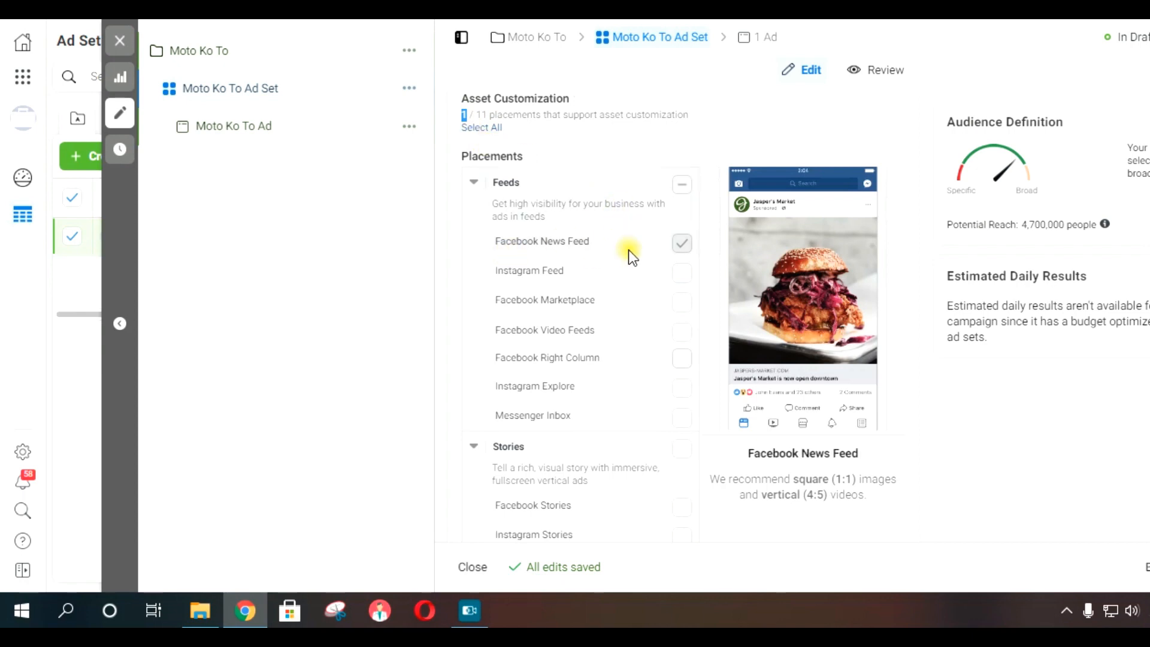
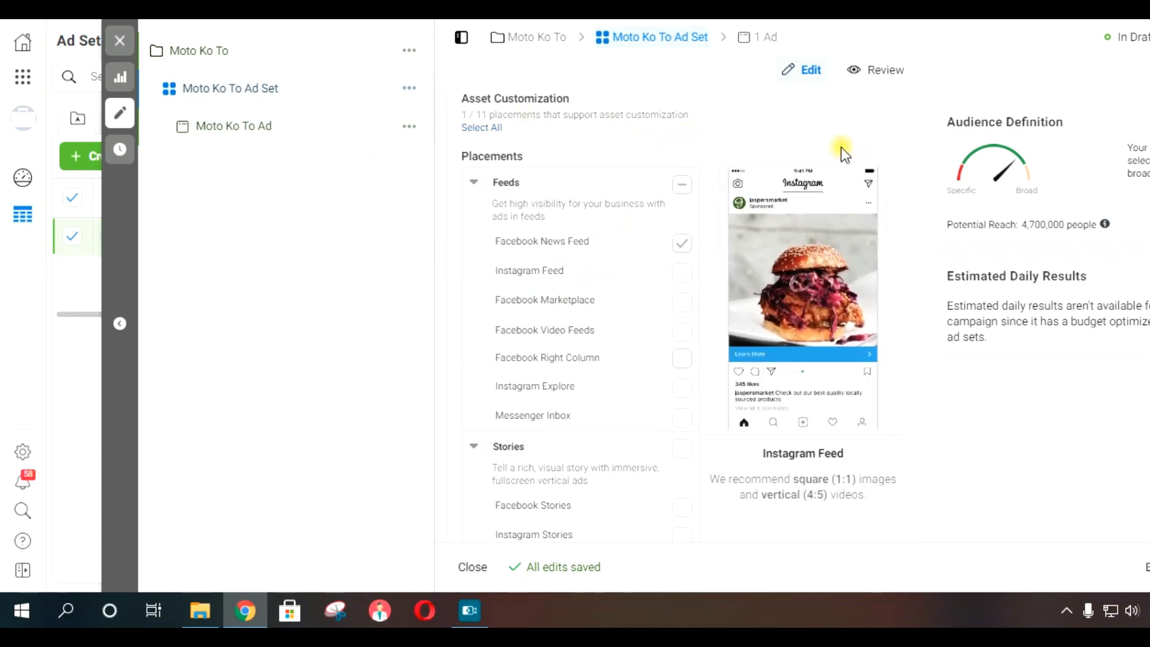
# - Try adding Facebook Marketplace to the Feeds placements alongside Facebook News Feed, and take it out again
pyautogui.scroll(6, 647, 154)
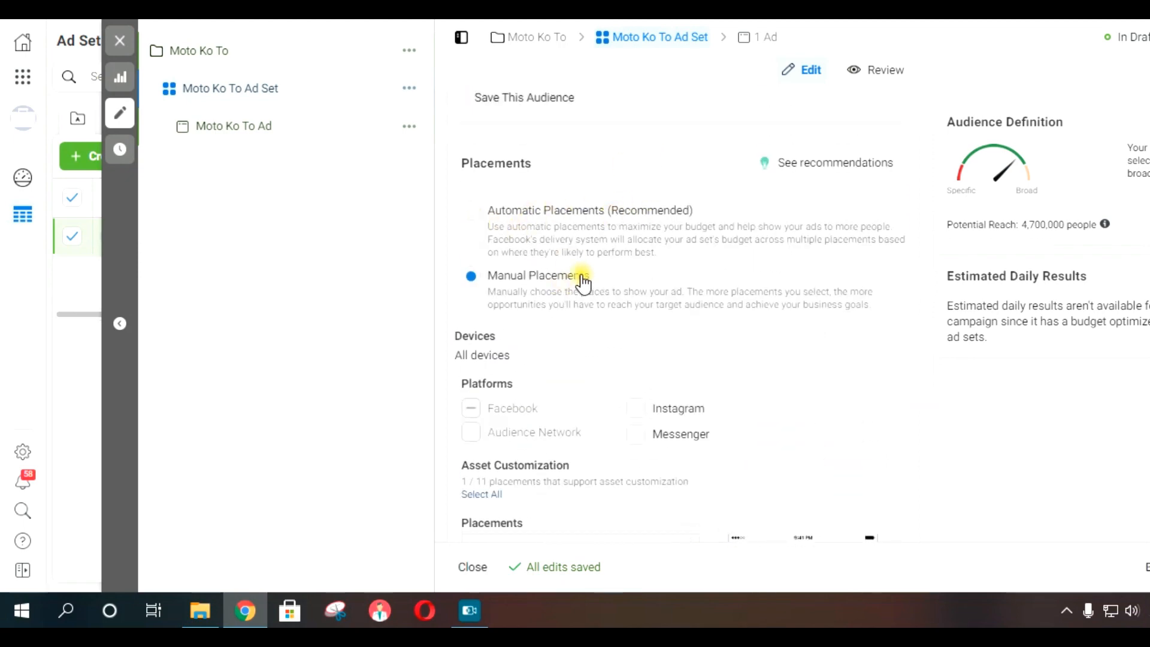
pyautogui.scroll(-8, 761, 317)
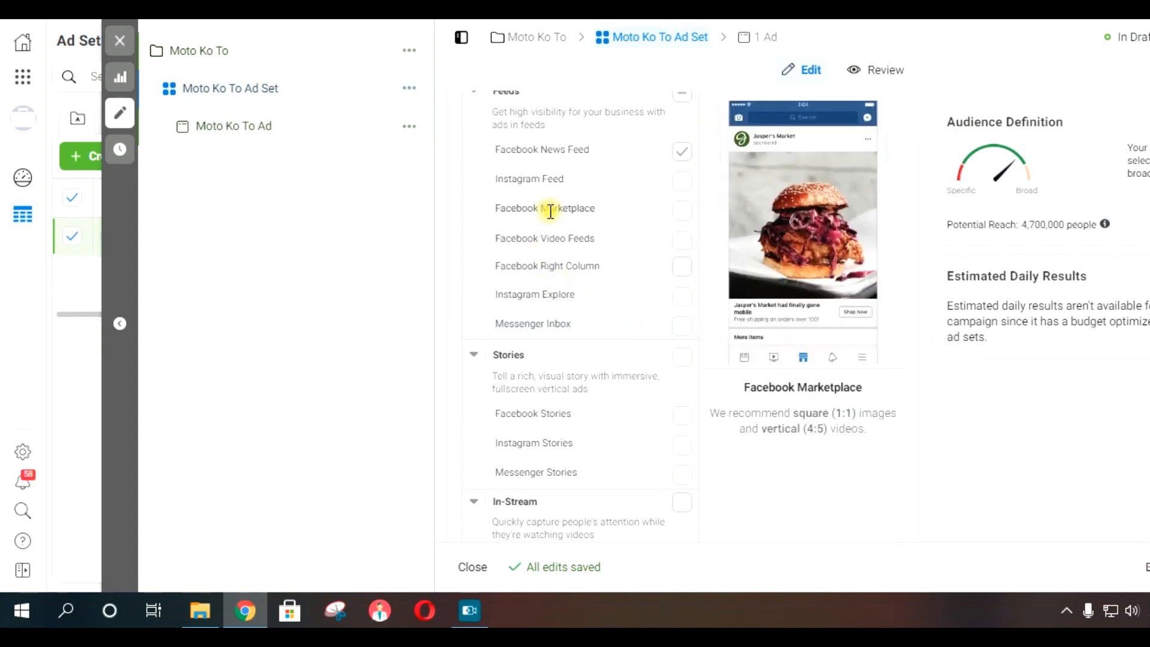
pyautogui.click(681, 216)
pyautogui.scroll(2, 655, 354)
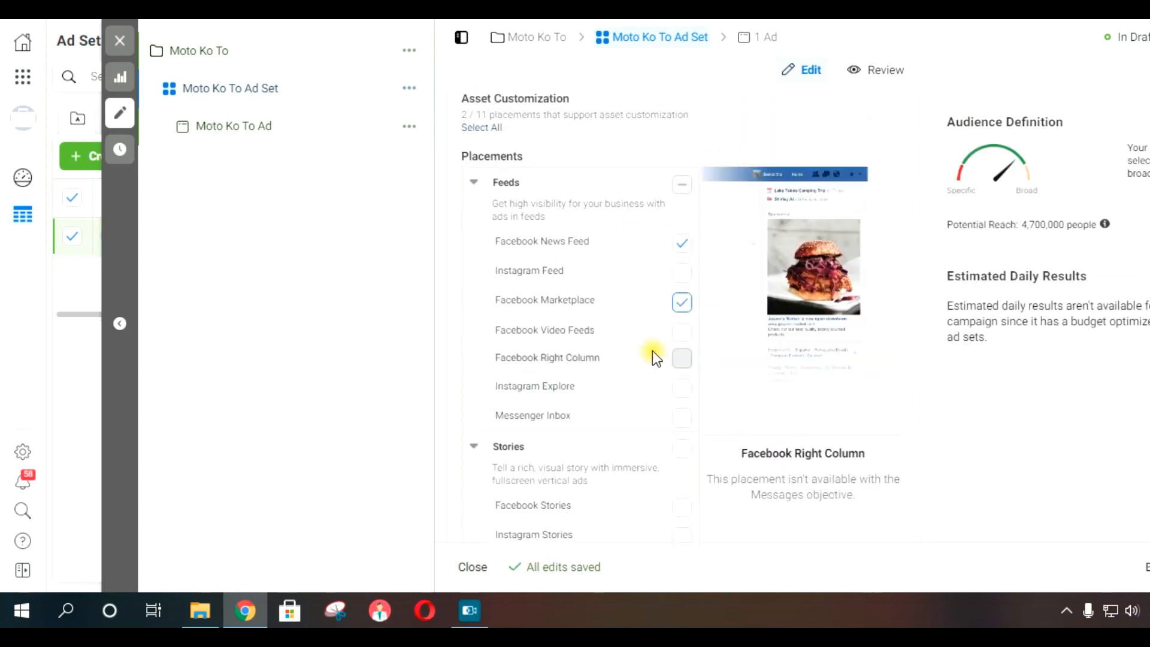
pyautogui.click(682, 302)
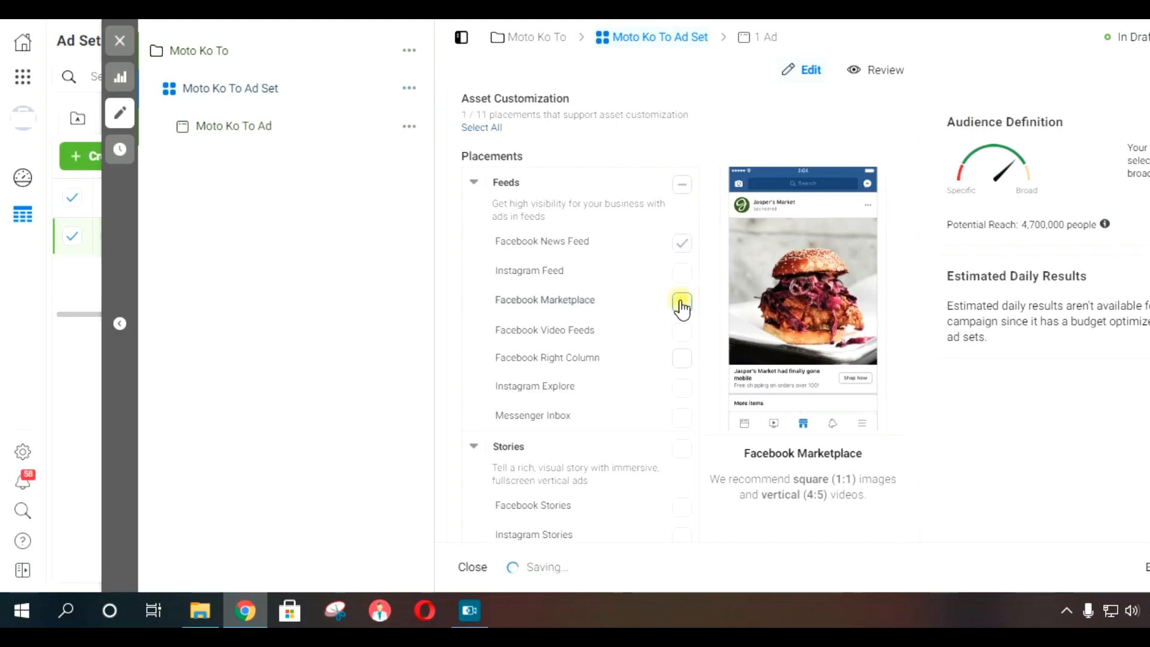
# - Review the ad set's remaining placement options and its Optimization & Delivery settings
pyautogui.scroll(-6, 898, 401)
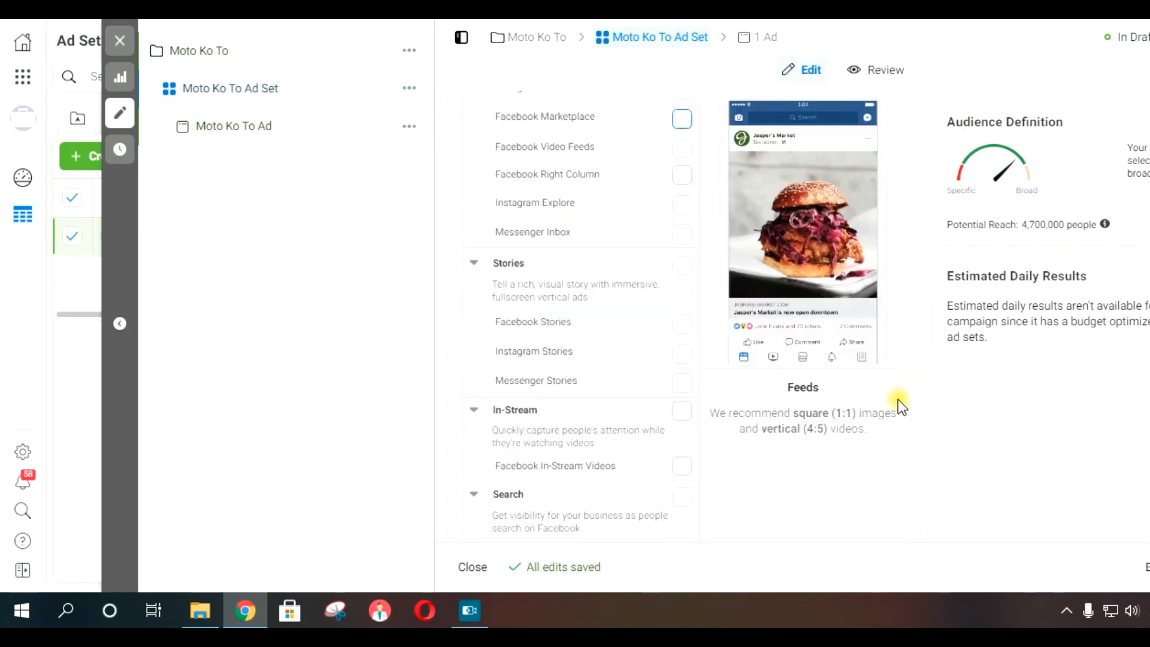
pyautogui.scroll(-2, 897, 401)
pyautogui.scroll(-7, 897, 400)
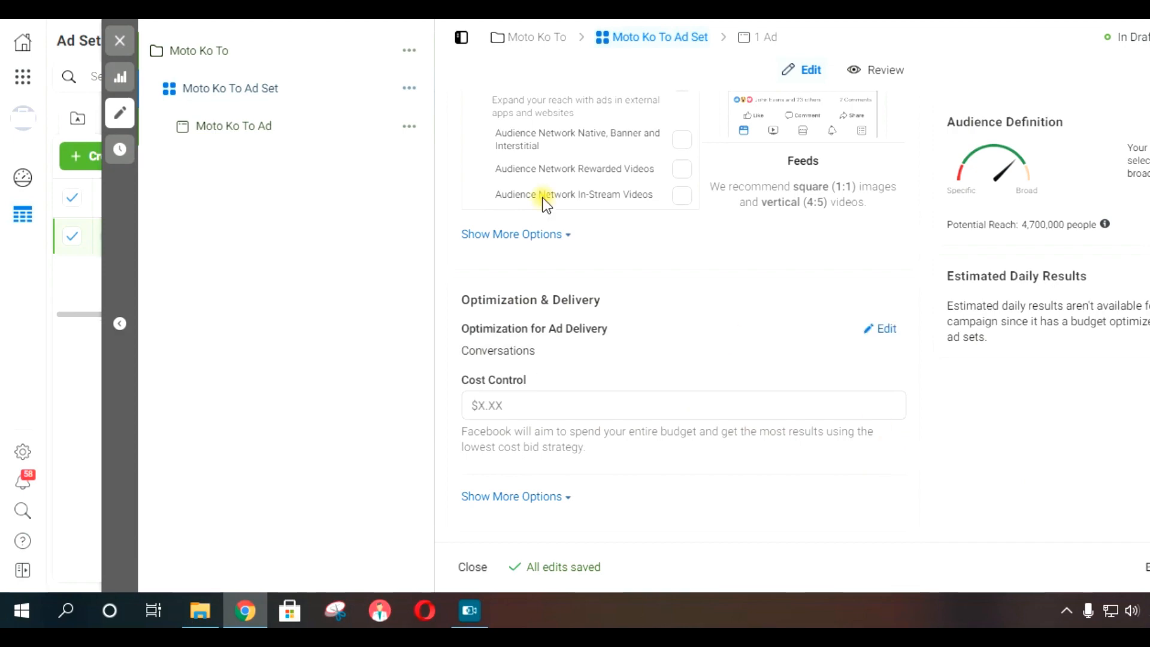
pyautogui.scroll(15, 973, 457)
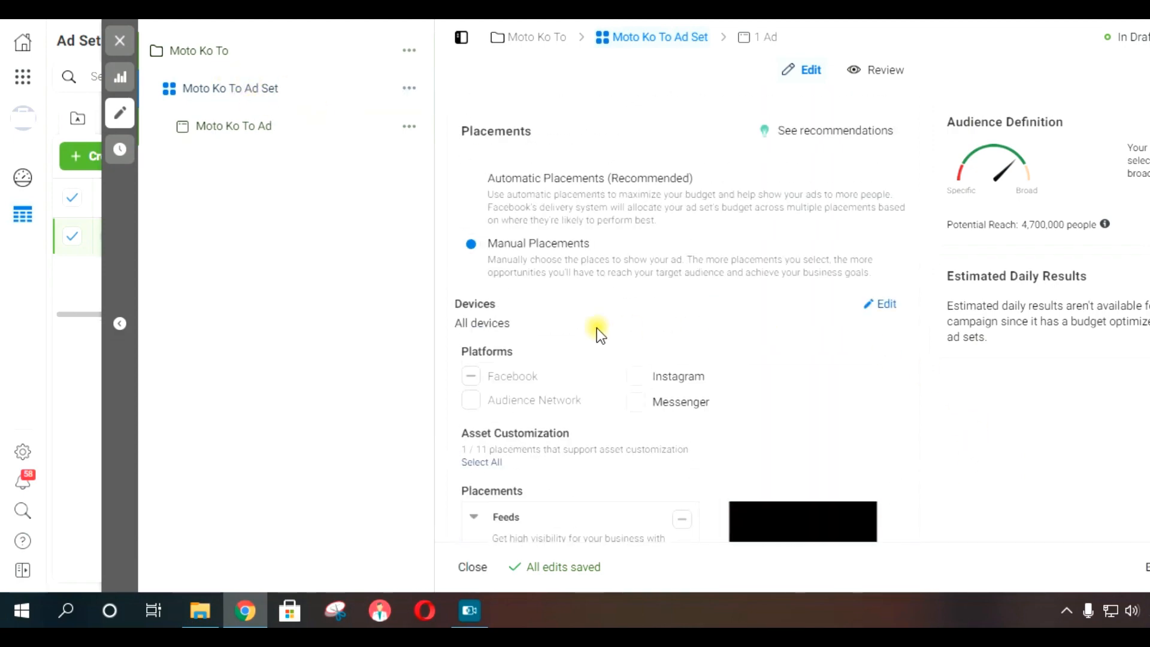
pyautogui.scroll(-2, 623, 359)
pyautogui.scroll(-2, 659, 336)
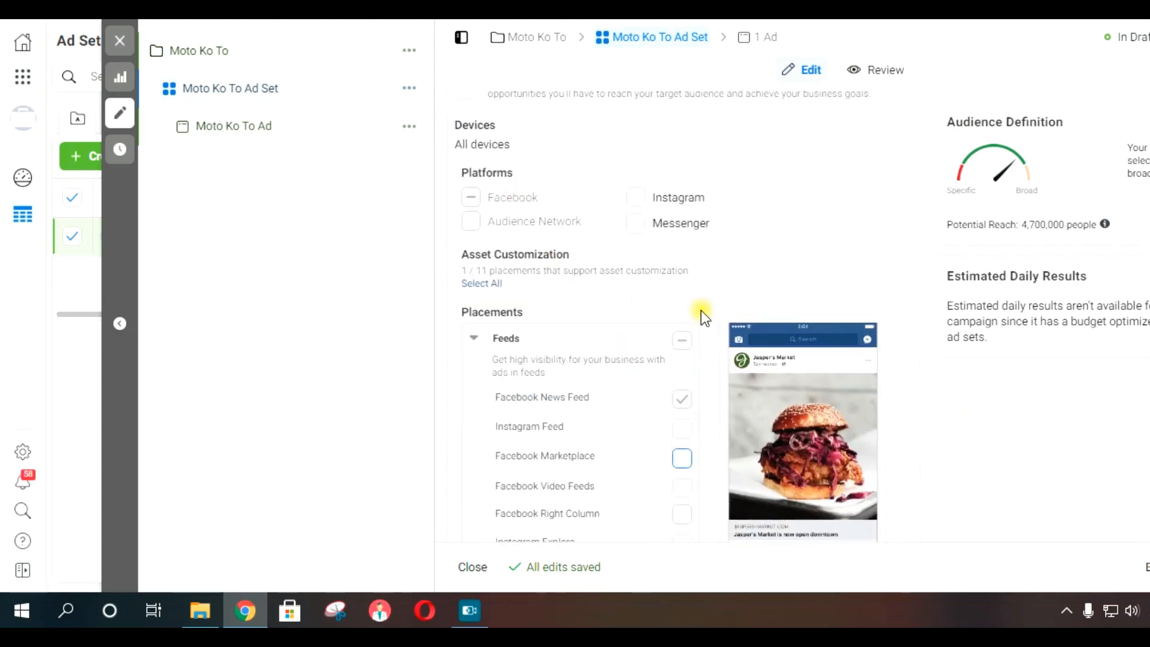
pyautogui.scroll(3, 676, 326)
pyautogui.scroll(-12, 772, 413)
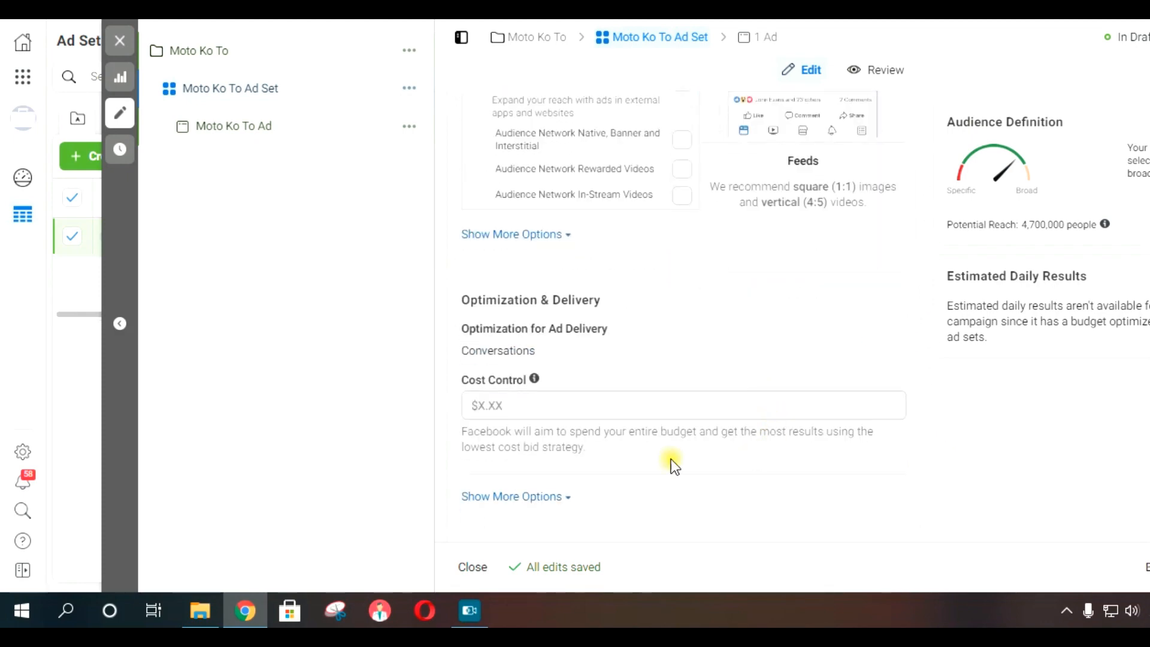
# - Recheck the Moto Ko To campaign's daily budget and its ad set's schedule, location, age and gender settings
pyautogui.click(241, 58)
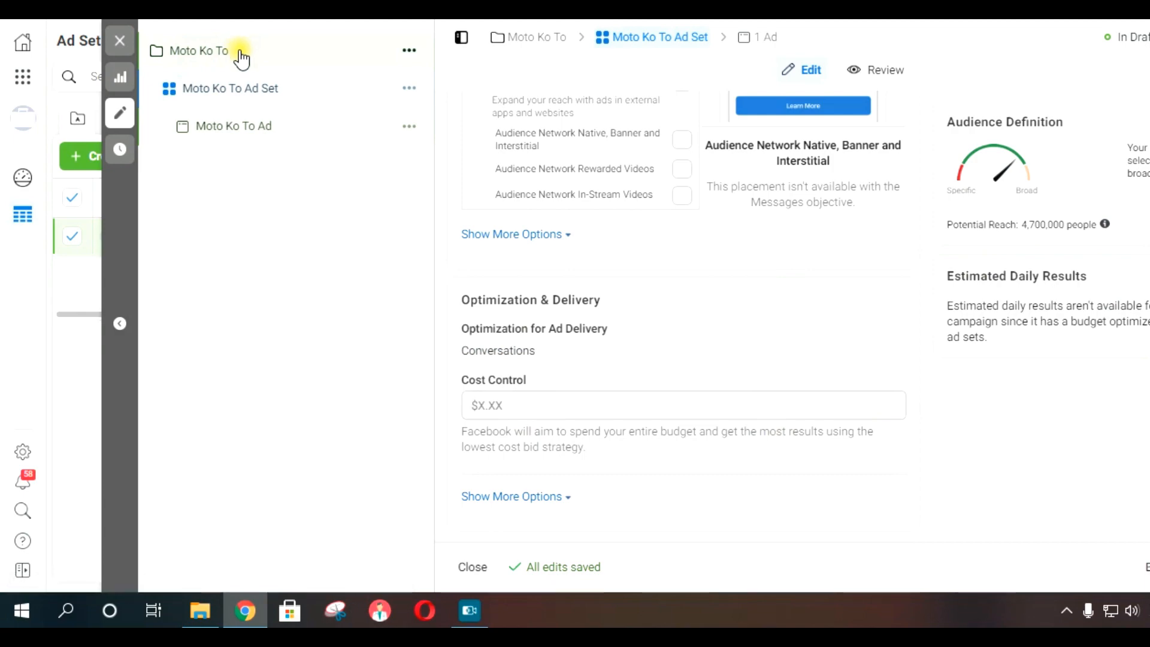
pyautogui.scroll(-7, 694, 249)
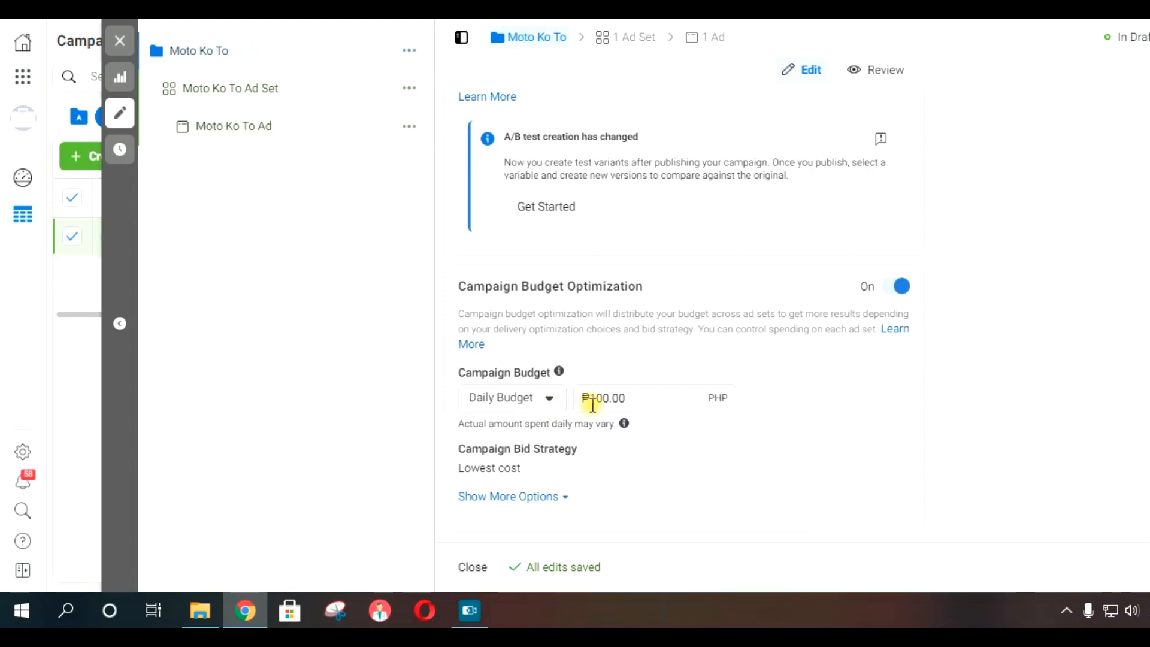
pyautogui.click(233, 99)
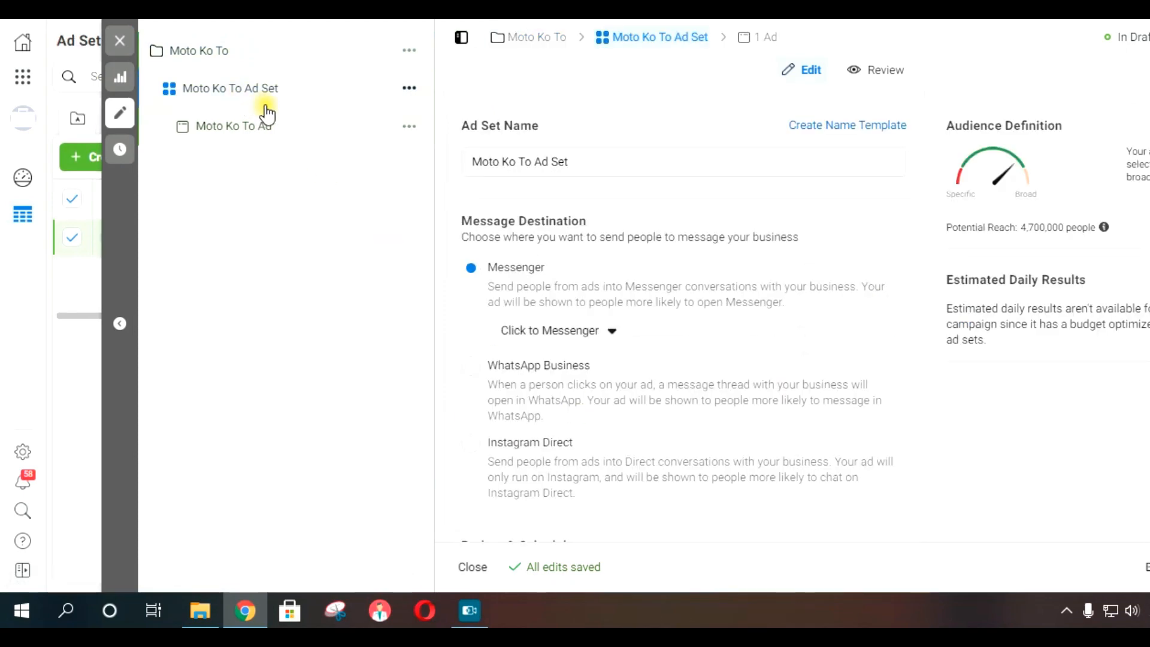
pyautogui.scroll(-7, 755, 329)
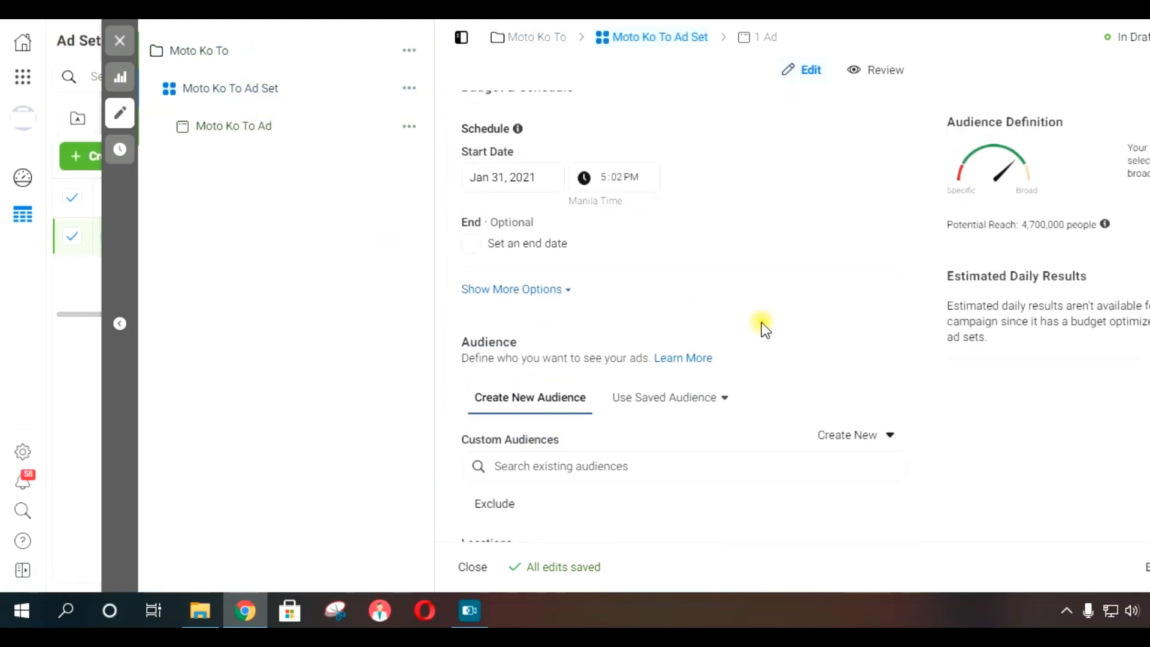
pyautogui.scroll(-6, 761, 326)
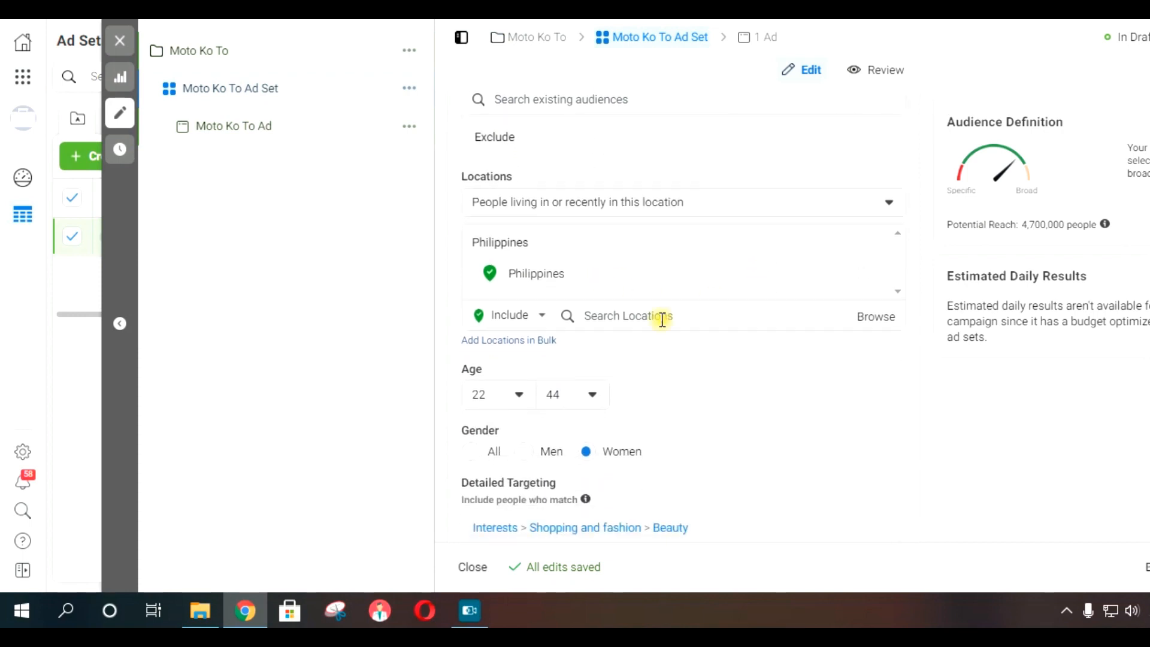
pyautogui.scroll(-2, 662, 320)
pyautogui.scroll(-4, 620, 323)
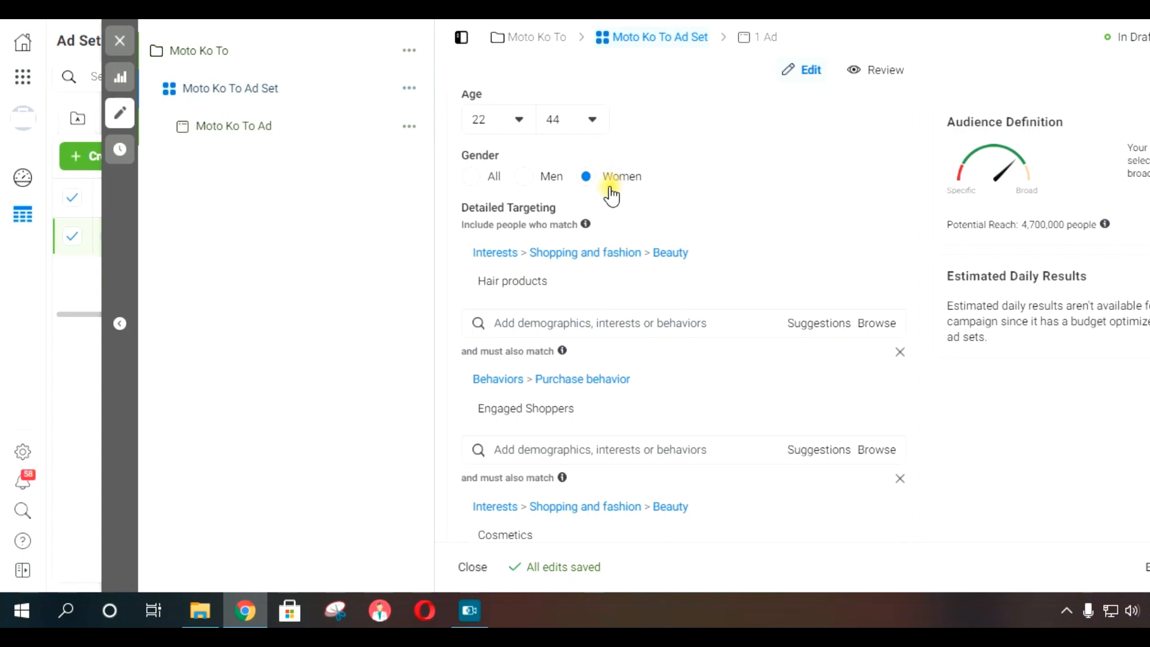
# - Examine the ad set's Detailed Targeting layers for Hair products, Engaged Shoppers and Cosmetics, and highlight the section heading
pyautogui.scroll(-2, 689, 263)
pyautogui.moveTo(483, 202)
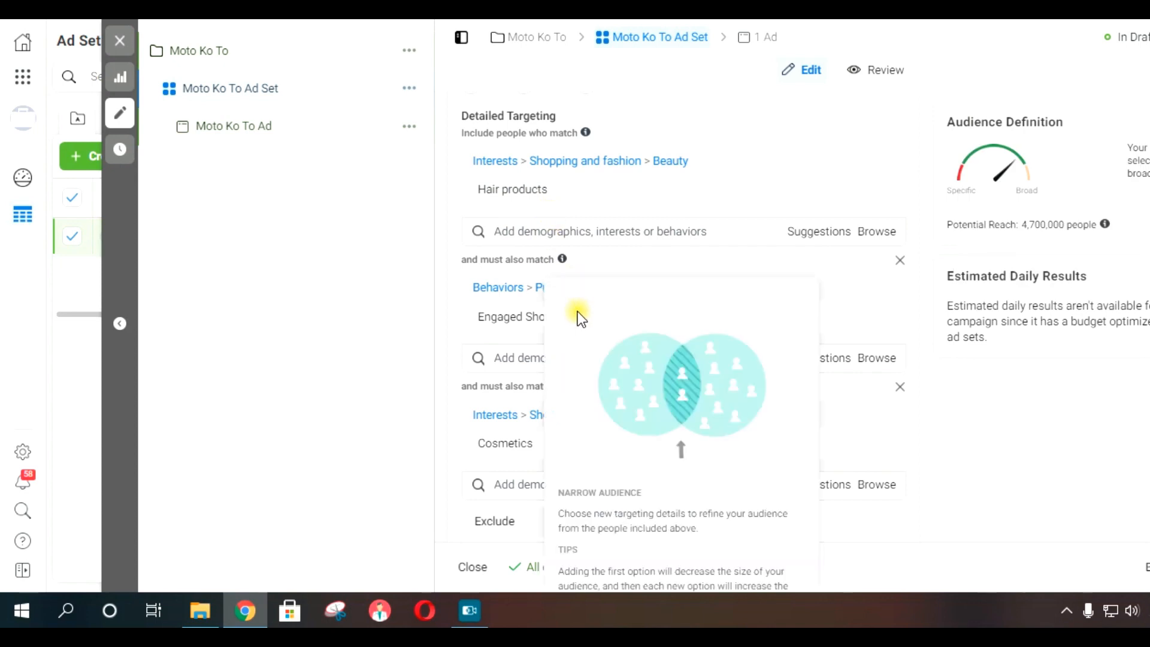
pyautogui.moveTo(586, 325)
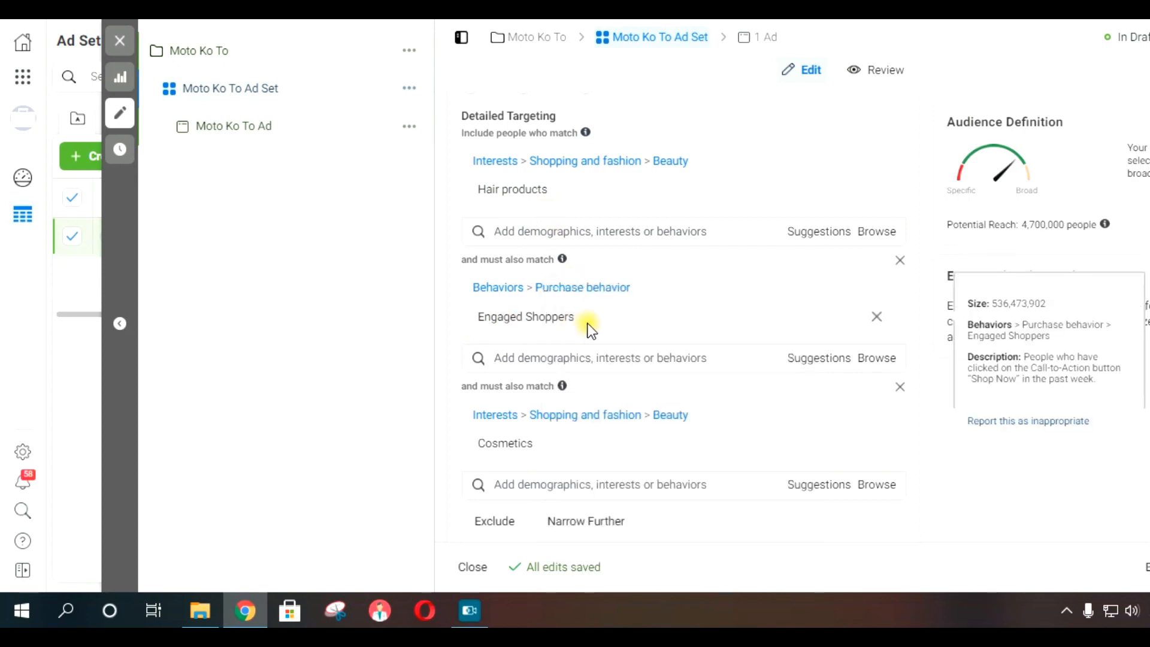
pyautogui.moveTo(544, 452)
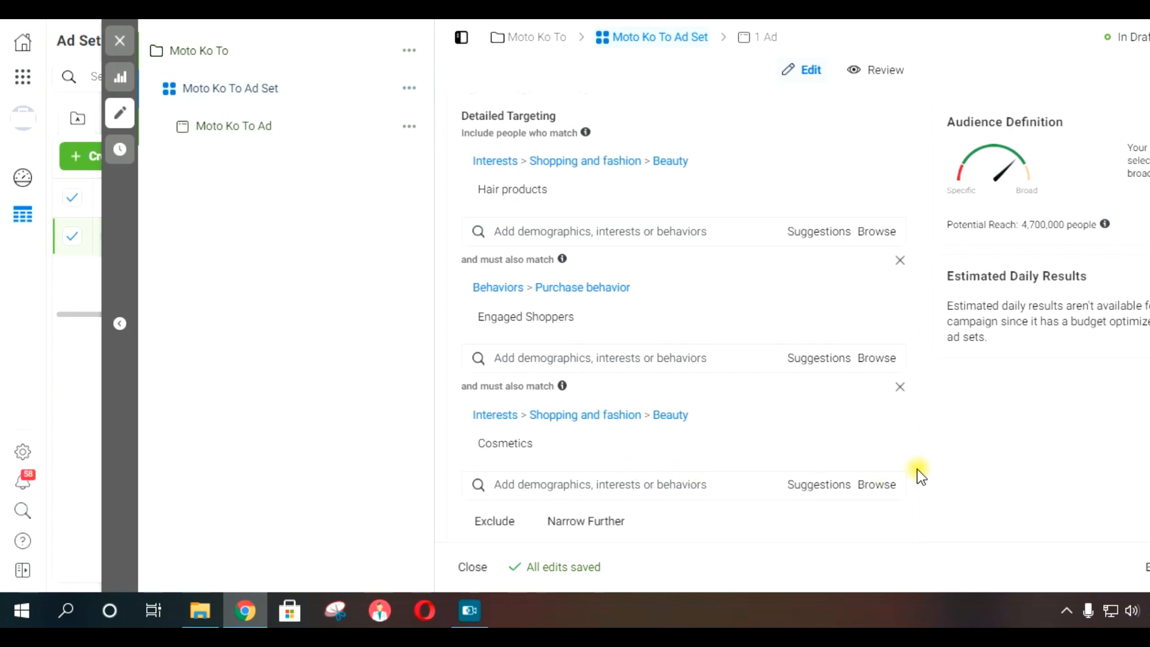
pyautogui.scroll(3, 770, 411)
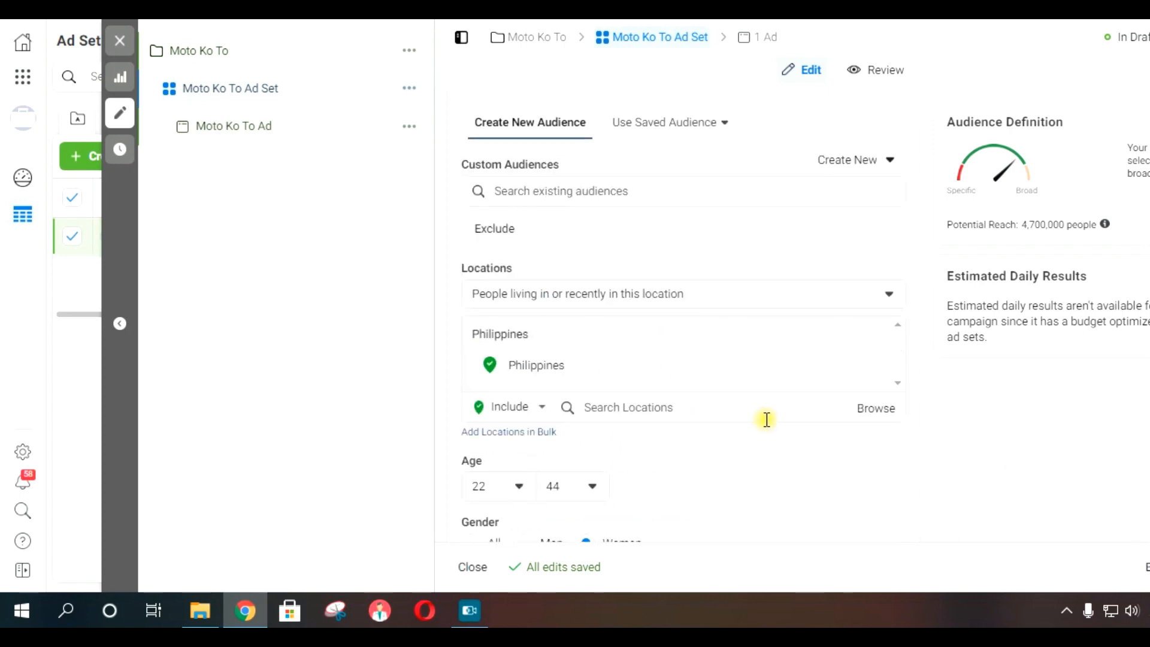
pyautogui.scroll(-2, 767, 419)
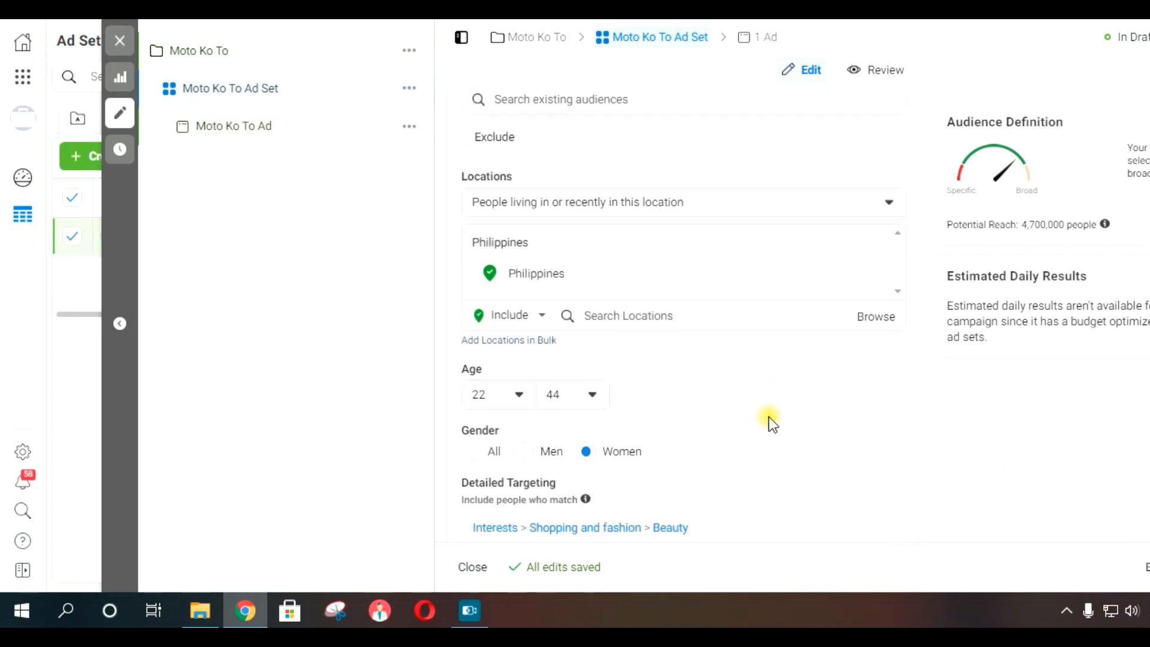
pyautogui.scroll(-2, 980, 438)
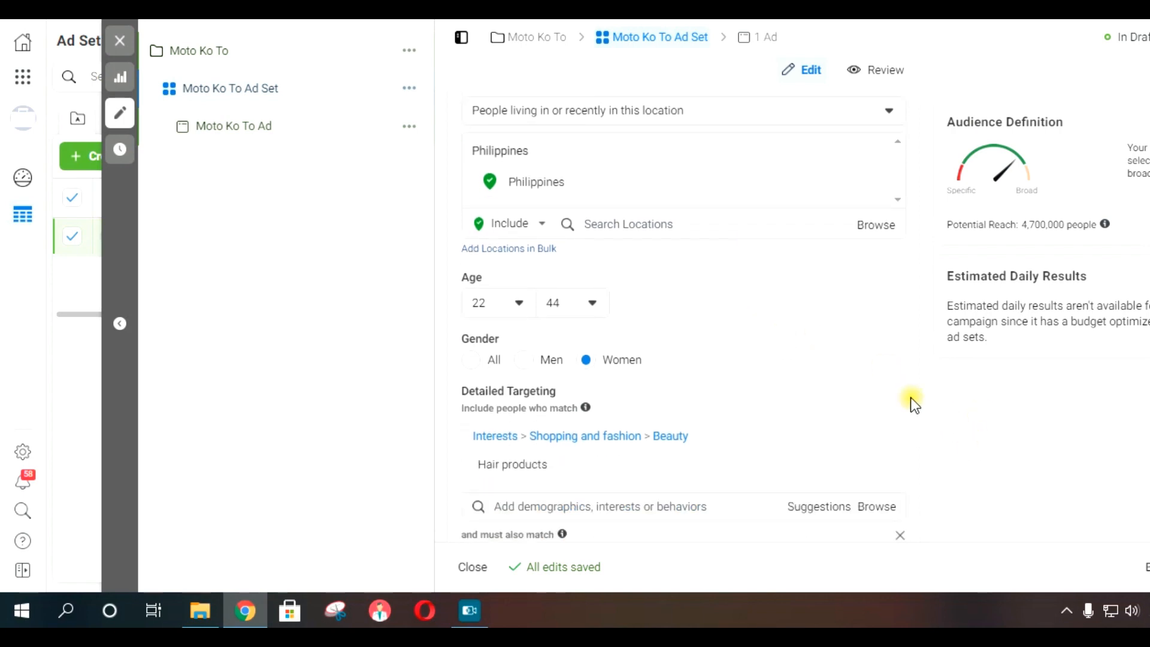
pyautogui.scroll(-6, 911, 398)
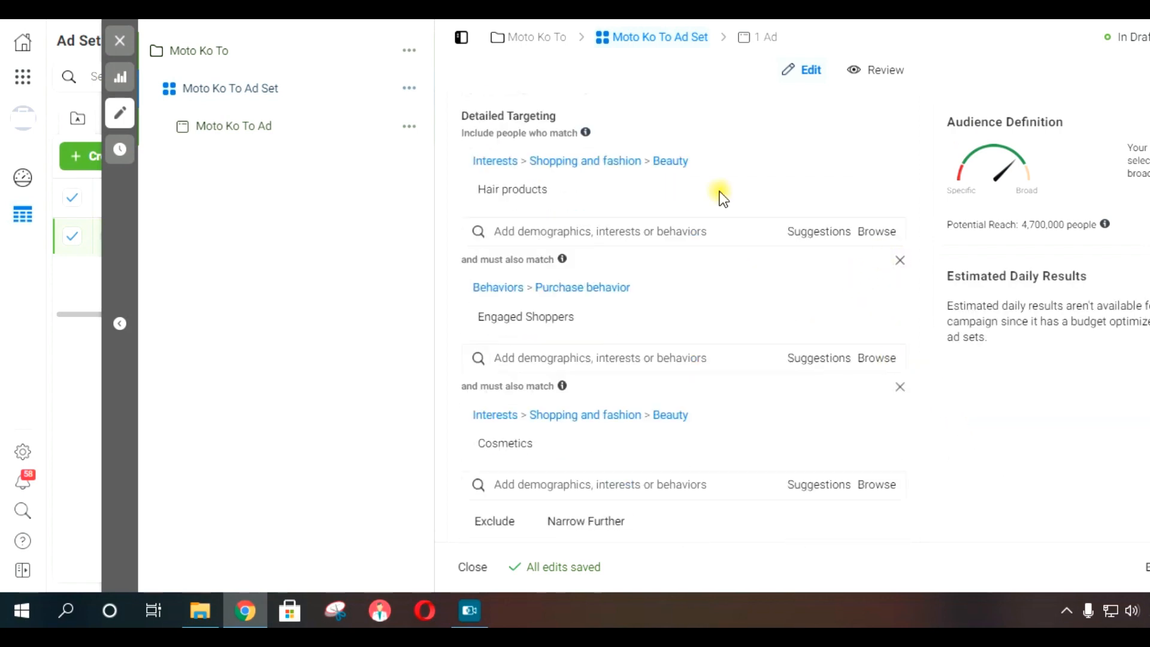
pyautogui.scroll(2, 819, 299)
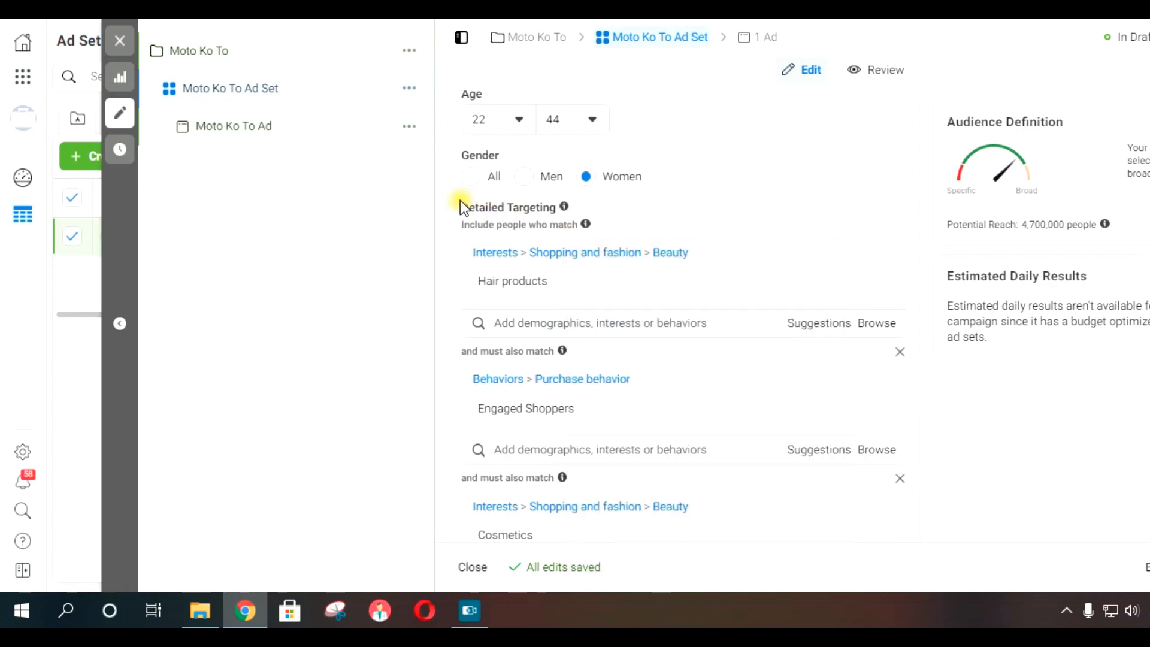
pyautogui.moveTo(459, 204)
pyautogui.mouseDown()
pyautogui.moveTo(498, 218)
pyautogui.moveTo(469, 222)
pyautogui.mouseUp()
pyautogui.moveTo(556, 207); pyautogui.dragTo(539, 208)
pyautogui.moveTo(466, 207); pyautogui.dragTo(468, 209)
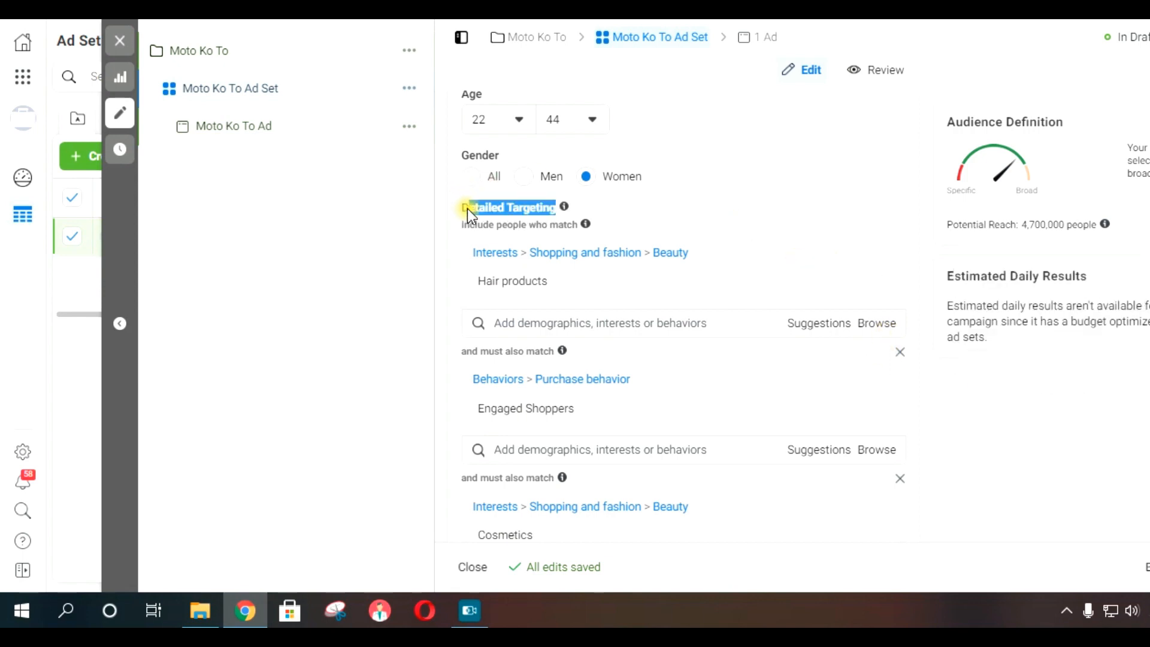
# - Clear the Detailed Targeting by removing Engaged Shoppers, Hair products and the Cosmetics narrowing layer
pyautogui.click(901, 351)
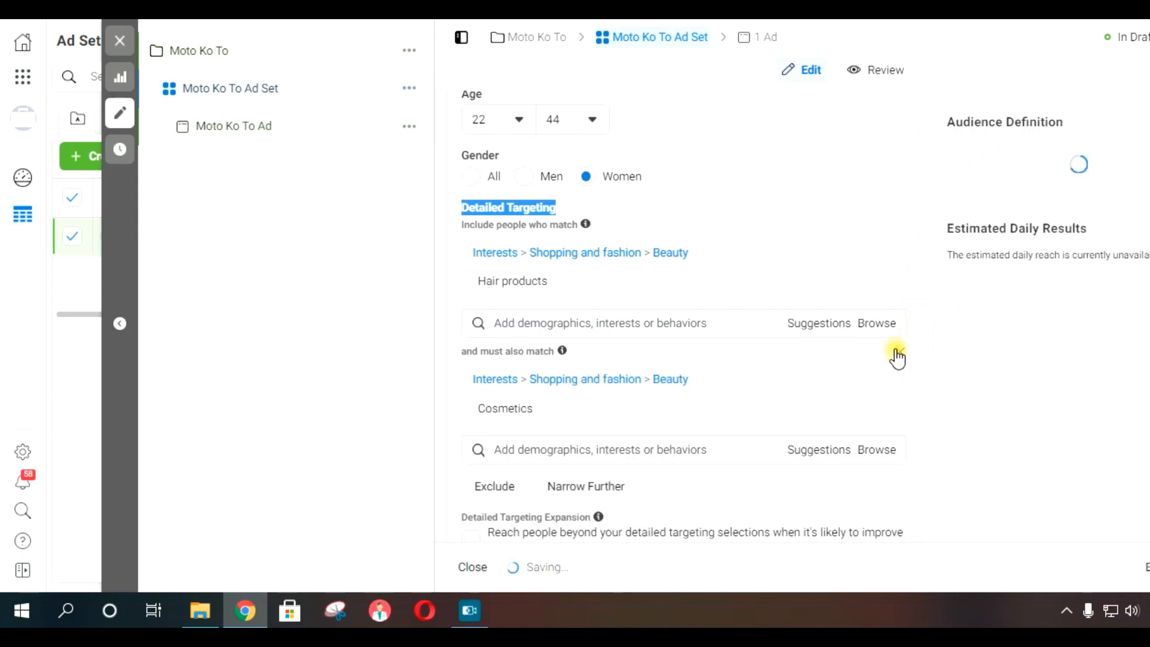
pyautogui.moveTo(495, 282)
pyautogui.click(877, 281)
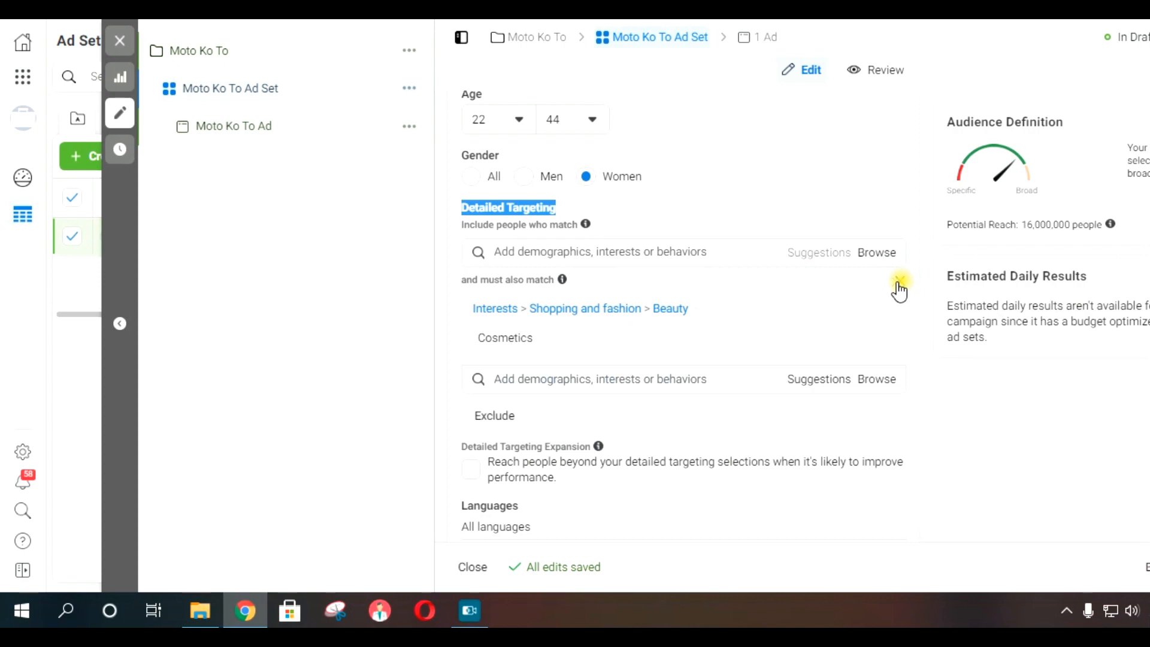
pyautogui.click(901, 282)
pyautogui.click(407, 275)
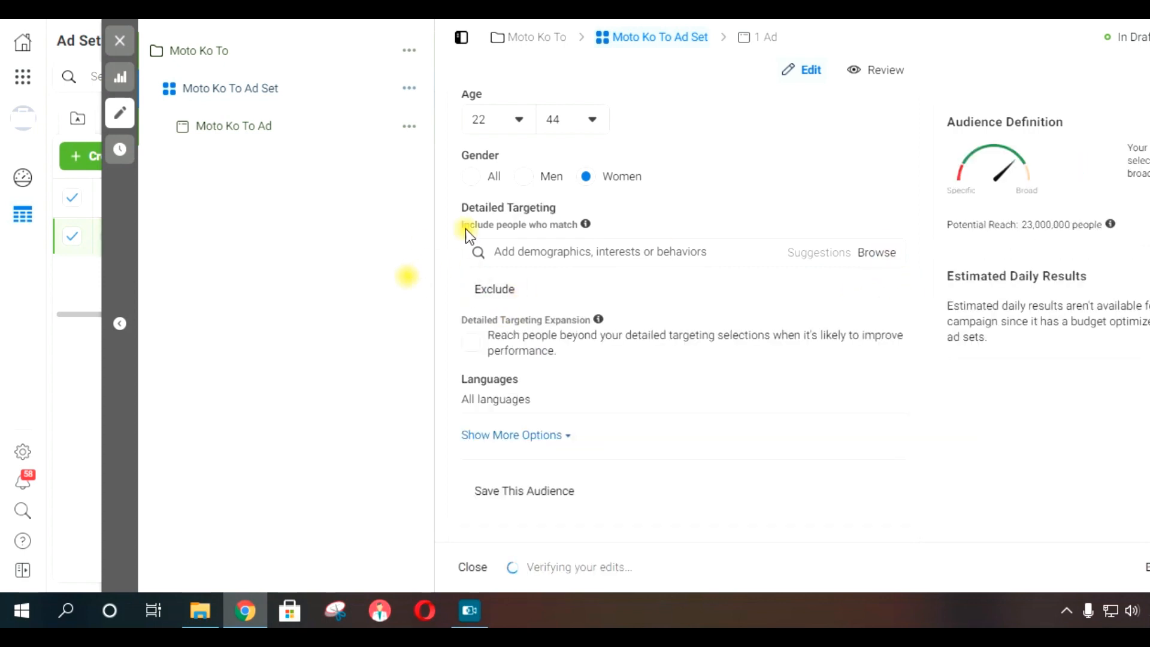
# - Add the lookalike audience "Lookalike (PH, 1%) - Tubig Ads Messaging in 90 days" to the Custom Audiences
pyautogui.scroll(8, 861, 397)
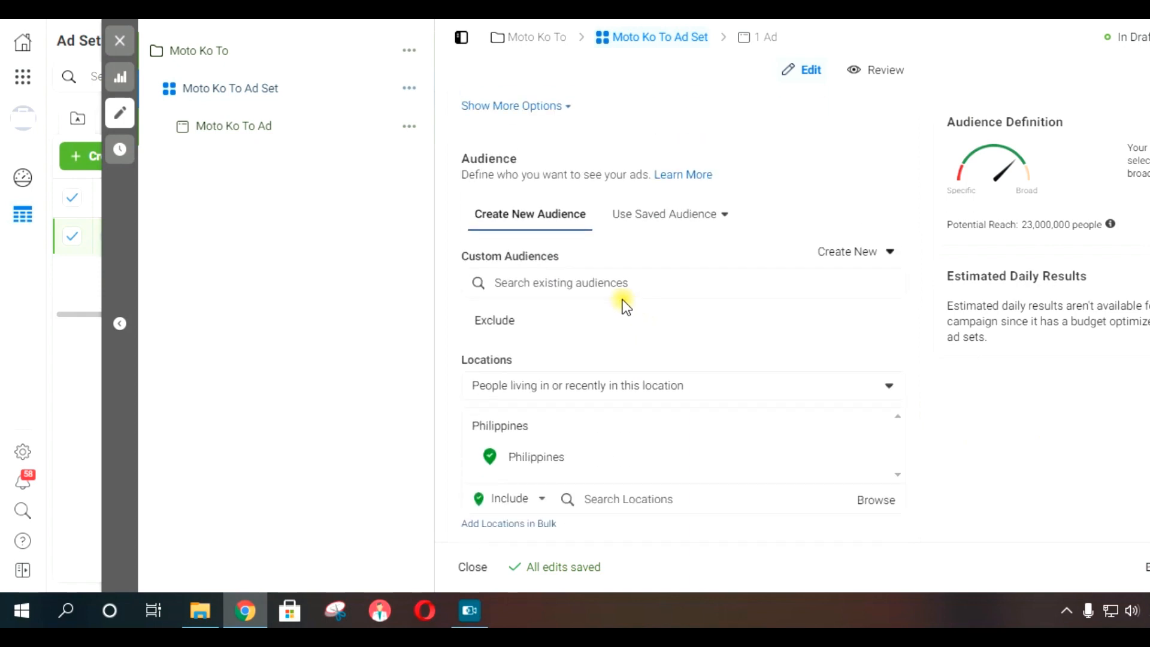
pyautogui.click(527, 281)
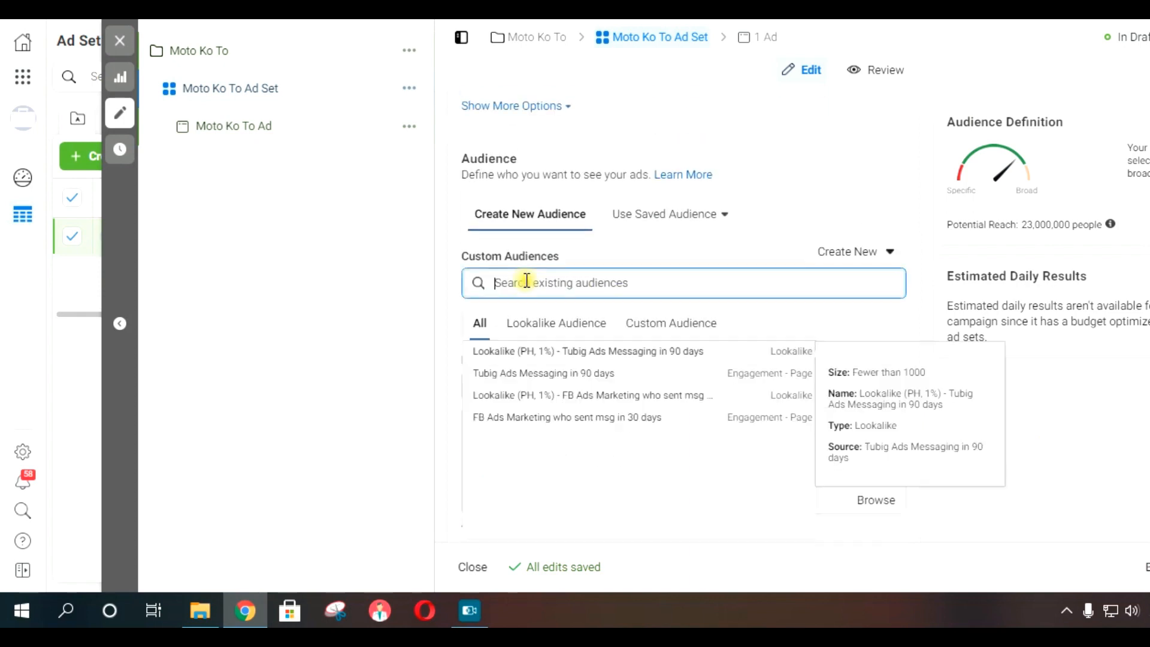
pyautogui.click(526, 324)
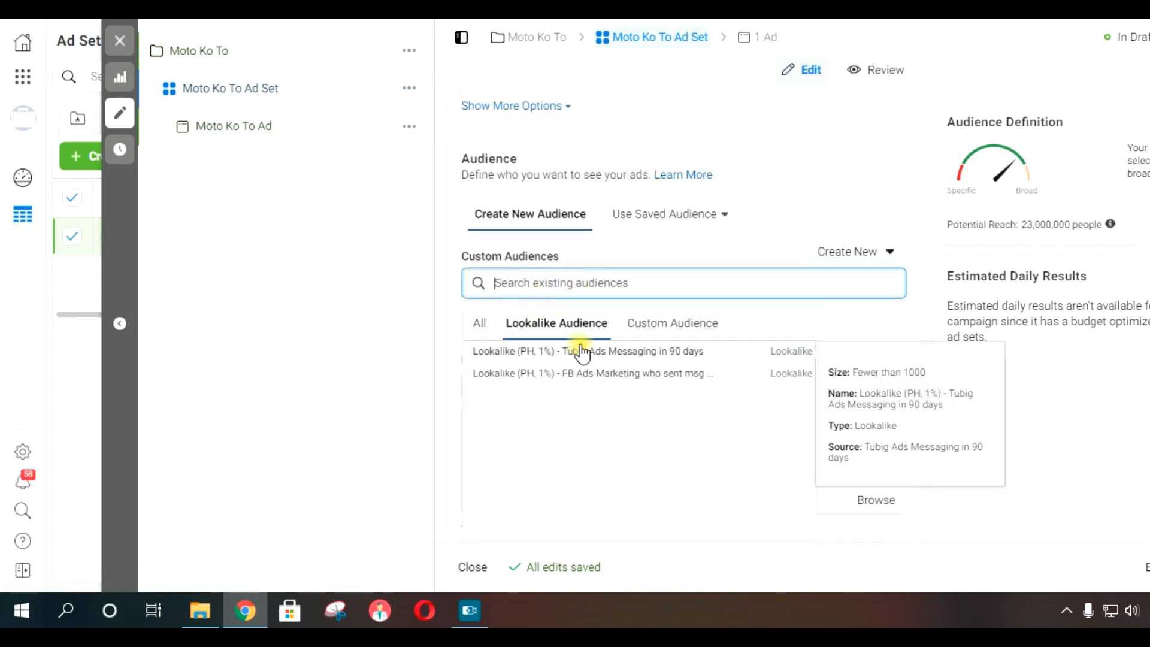
pyautogui.click(701, 353)
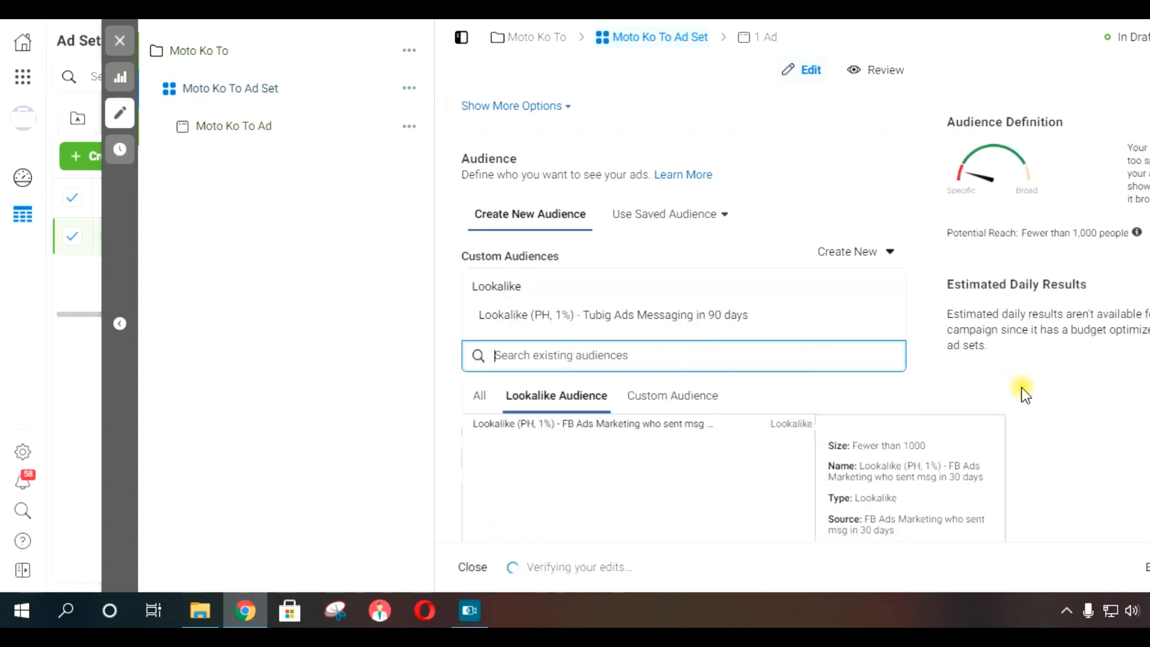
pyautogui.click(1023, 387)
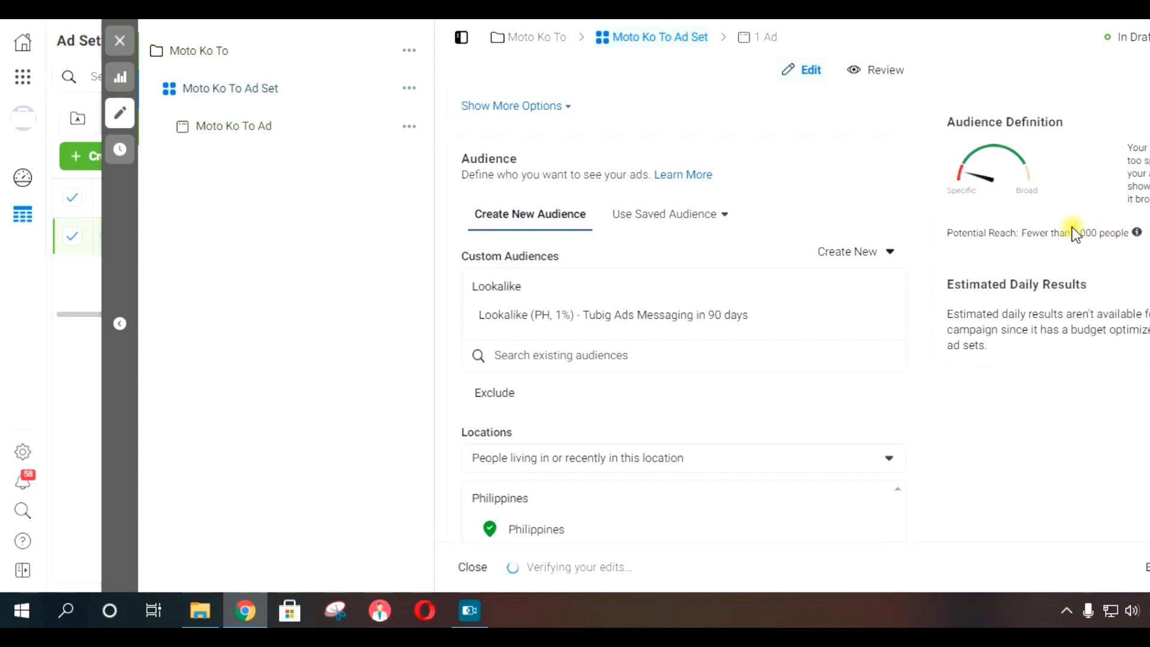
# - Highlight the potential reach and review the location, age, gender and targeting settings used with the lookalike audience
pyautogui.moveTo(1073, 233); pyautogui.dragTo(1116, 235)
pyautogui.click(1095, 411)
pyautogui.click(1058, 421)
pyautogui.scroll(-3, 1075, 438)
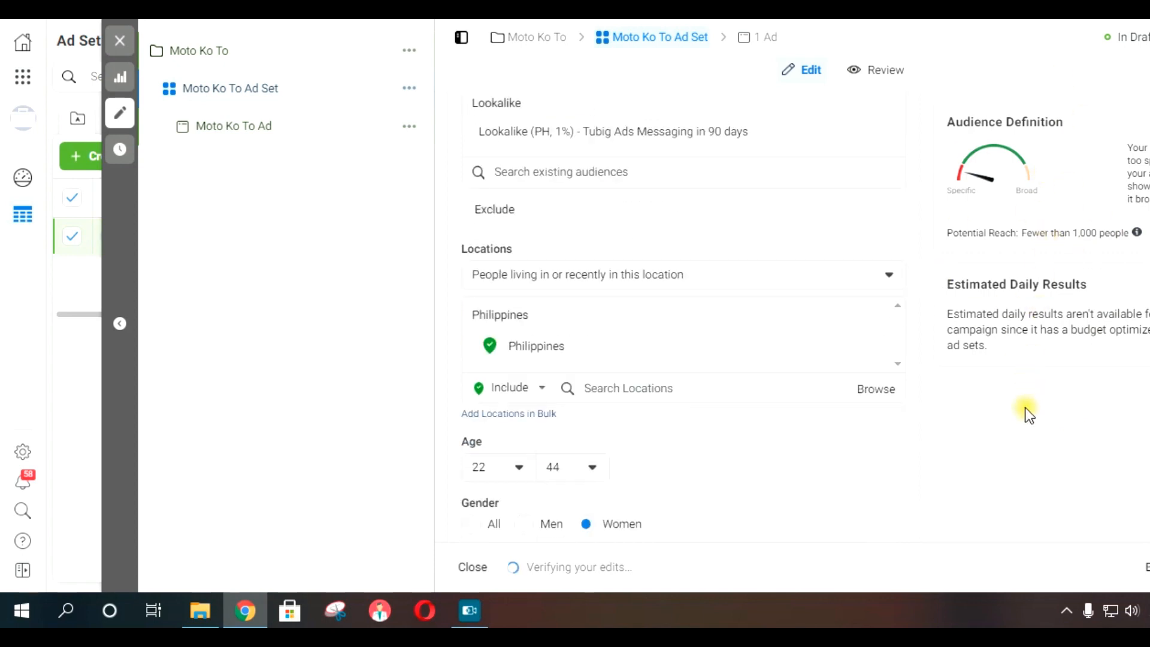
pyautogui.scroll(-6, 1023, 448)
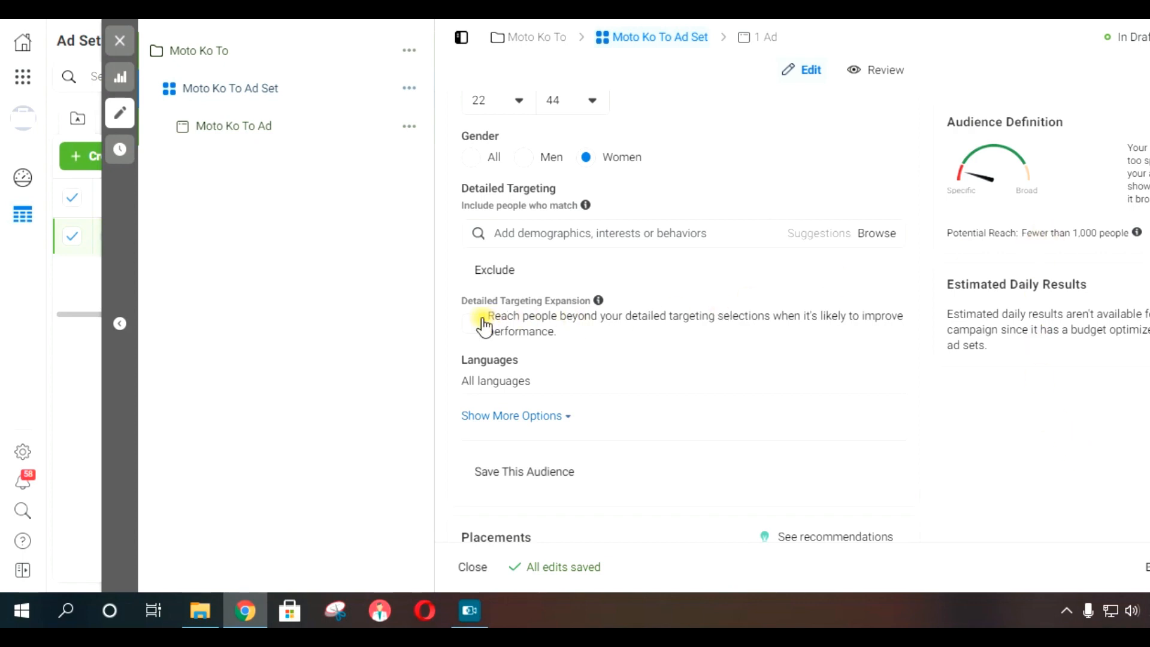
pyautogui.scroll(5, 689, 308)
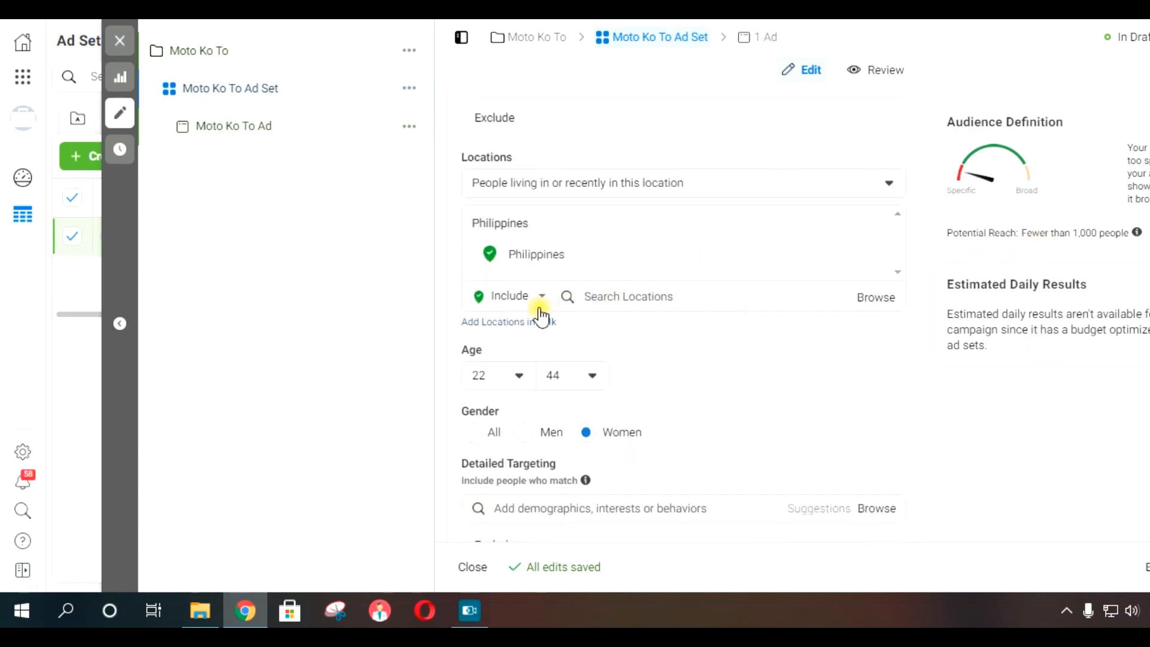
pyautogui.scroll(2, 542, 287)
pyautogui.scroll(2, 568, 213)
pyautogui.scroll(-9, 674, 261)
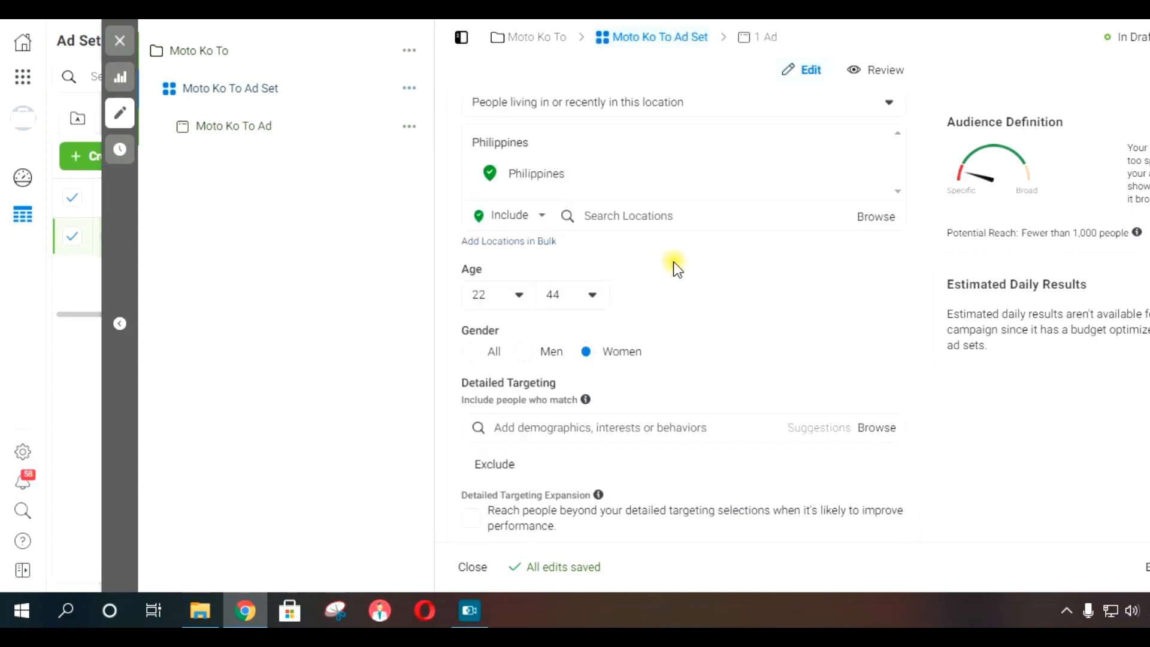
# - Try enabling Detailed Targeting Expansion for the audience and turn it off again
pyautogui.scroll(2, 584, 231)
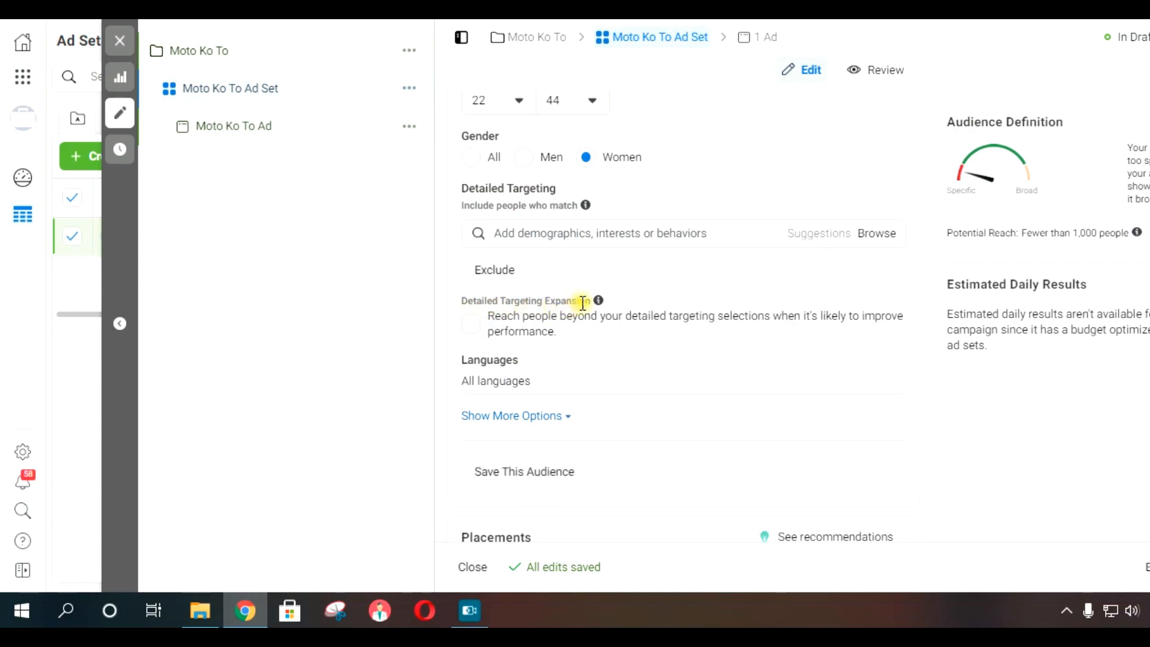
pyautogui.click(472, 325)
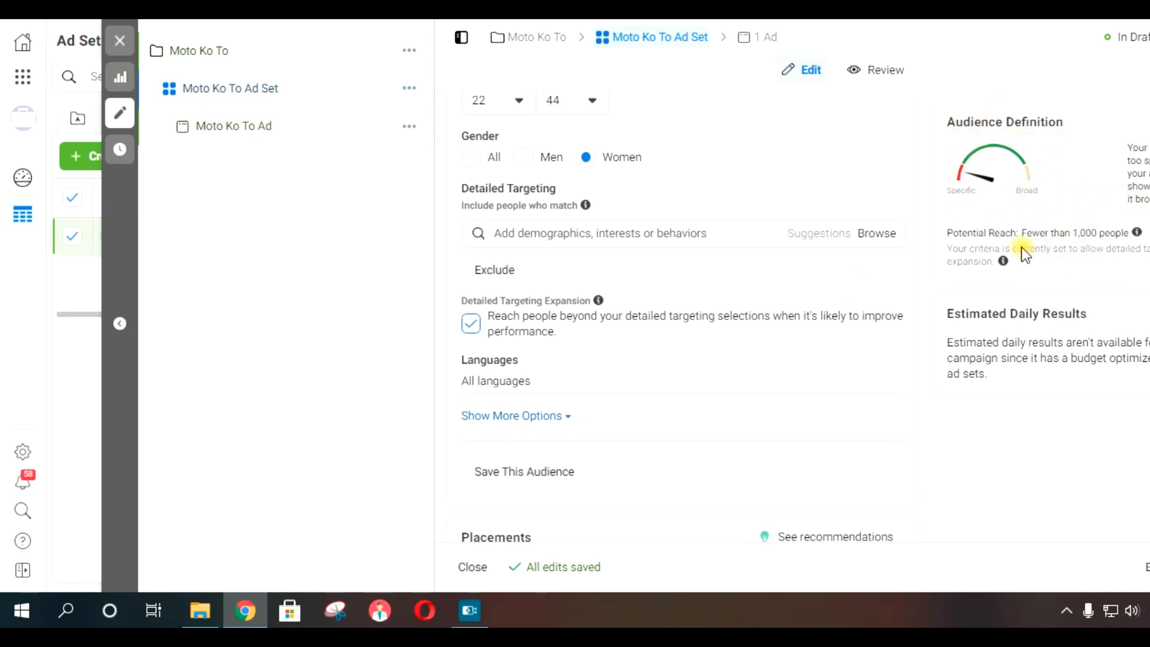
pyautogui.click(471, 323)
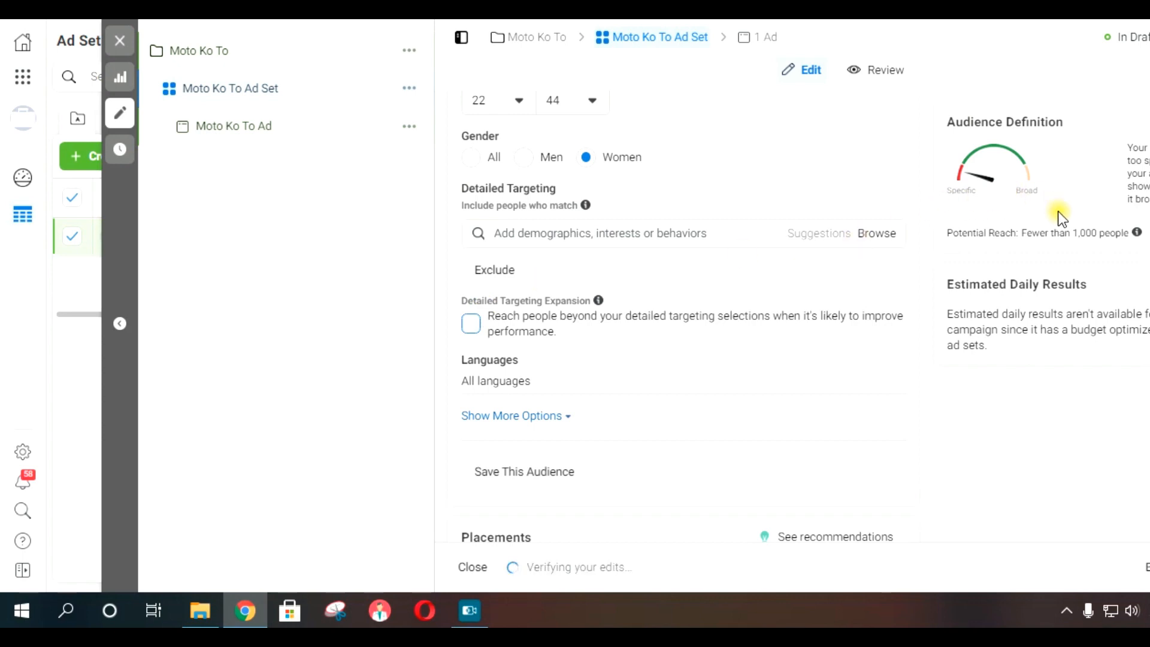
# - Open the Moto Ko To Ad for editing and review its Ad Name and Identity sections
pyautogui.scroll(-10, 1045, 449)
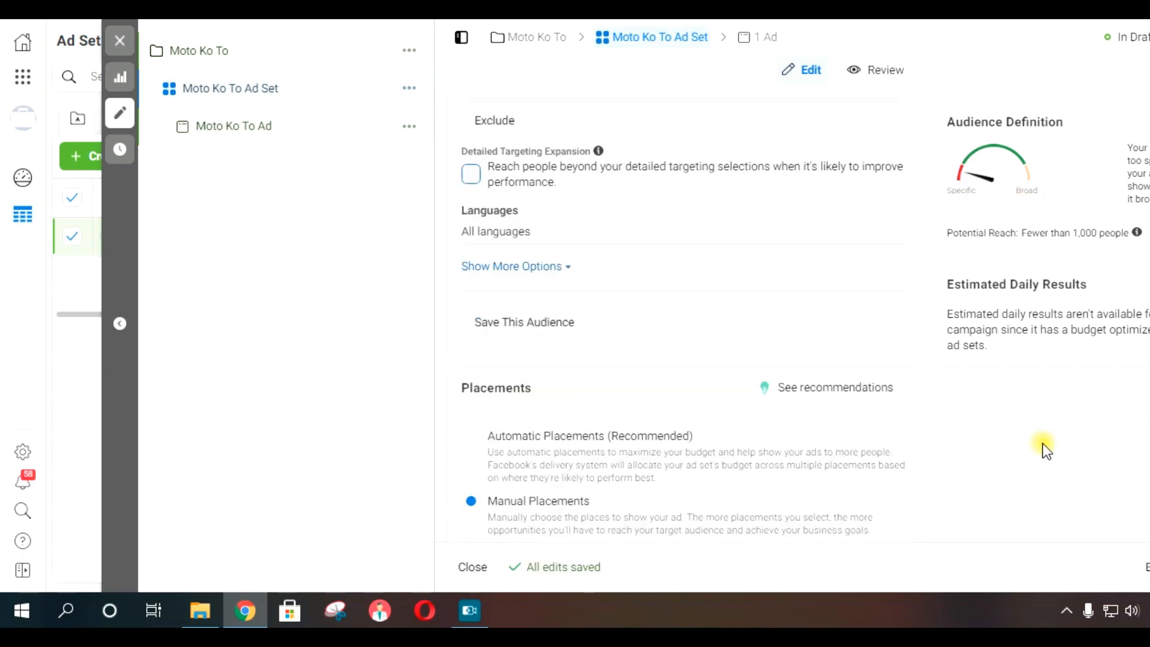
pyautogui.scroll(-8, 1045, 449)
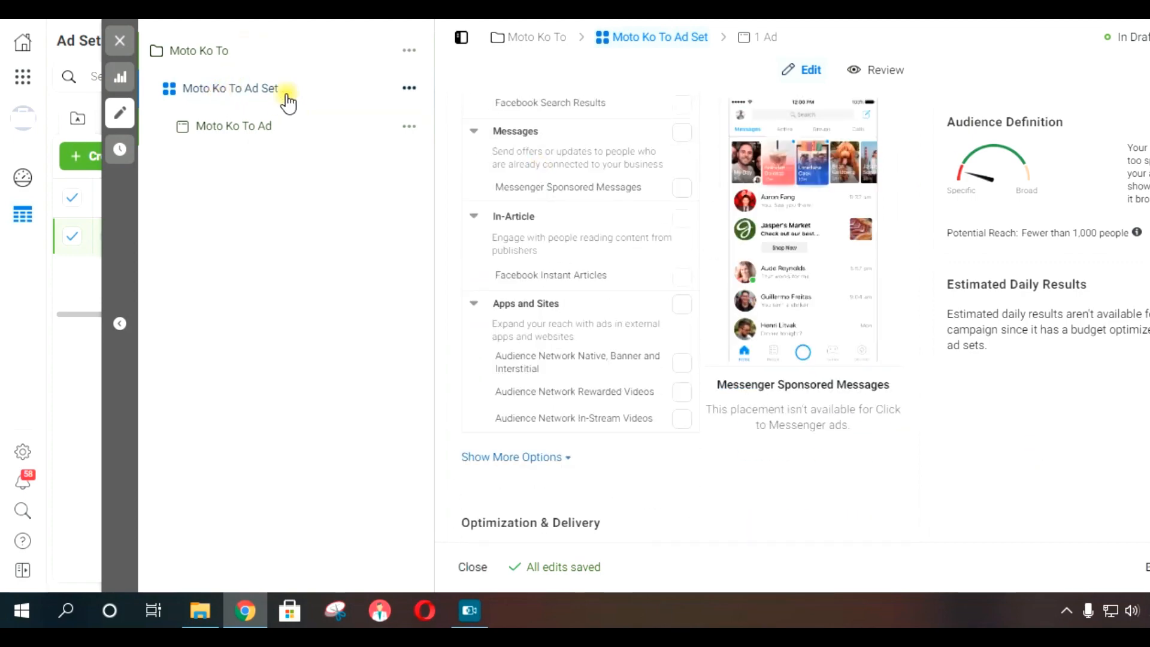
pyautogui.click(251, 137)
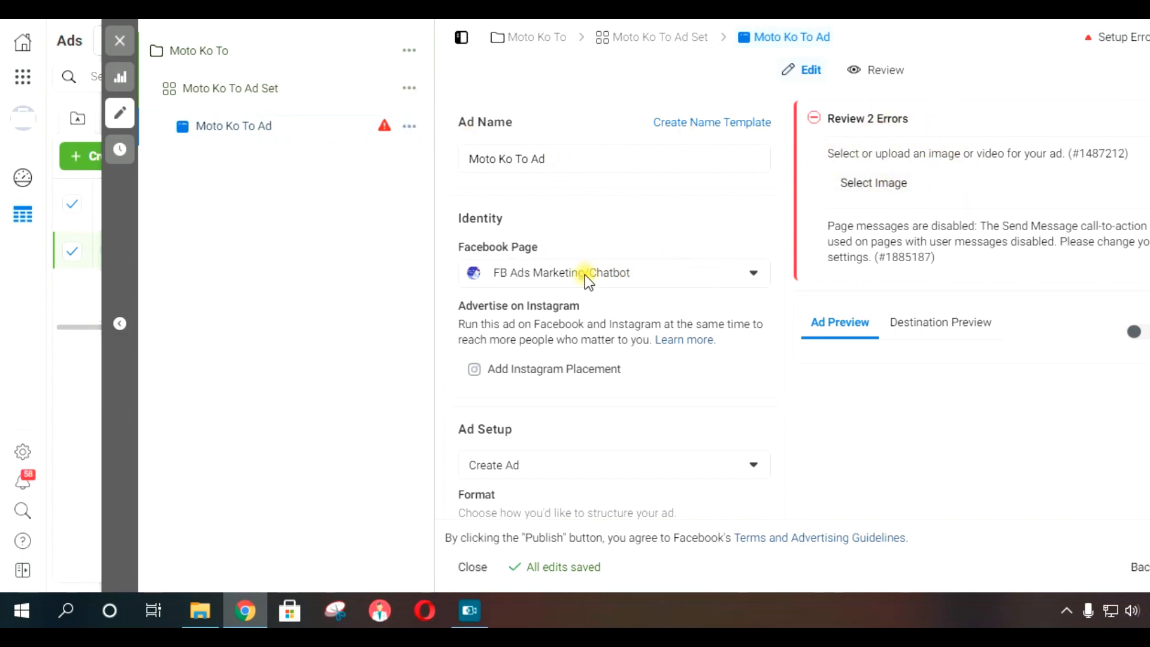
pyautogui.moveTo(549, 122); pyautogui.dragTo(511, 157)
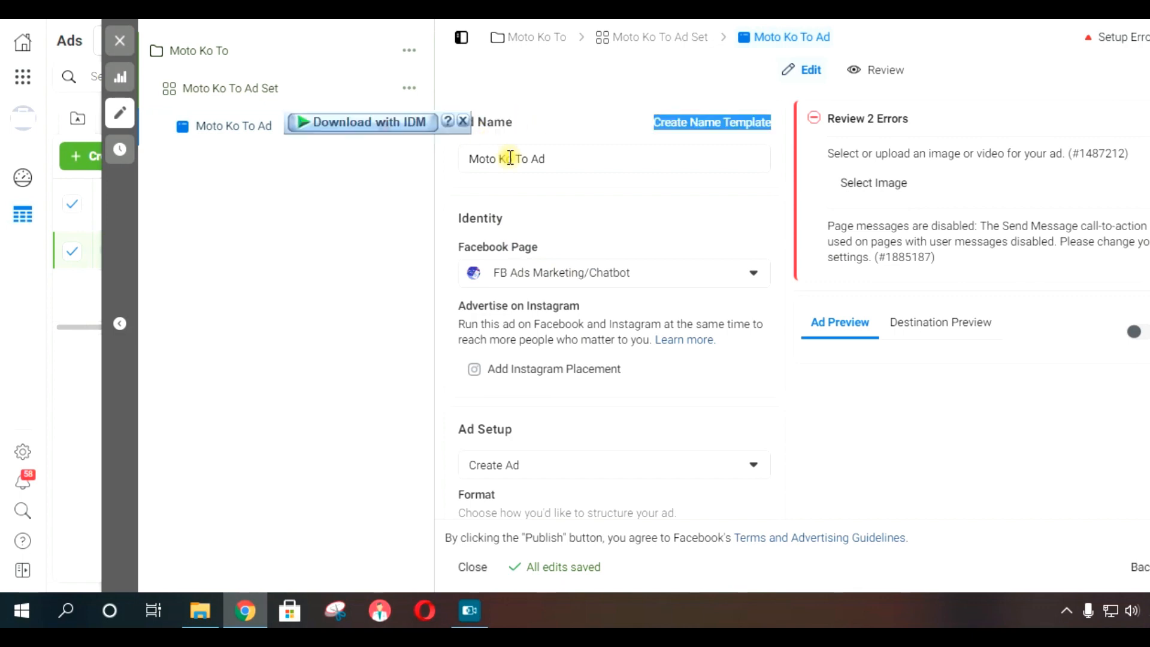
pyautogui.click(563, 159)
pyautogui.moveTo(544, 223); pyautogui.dragTo(460, 219)
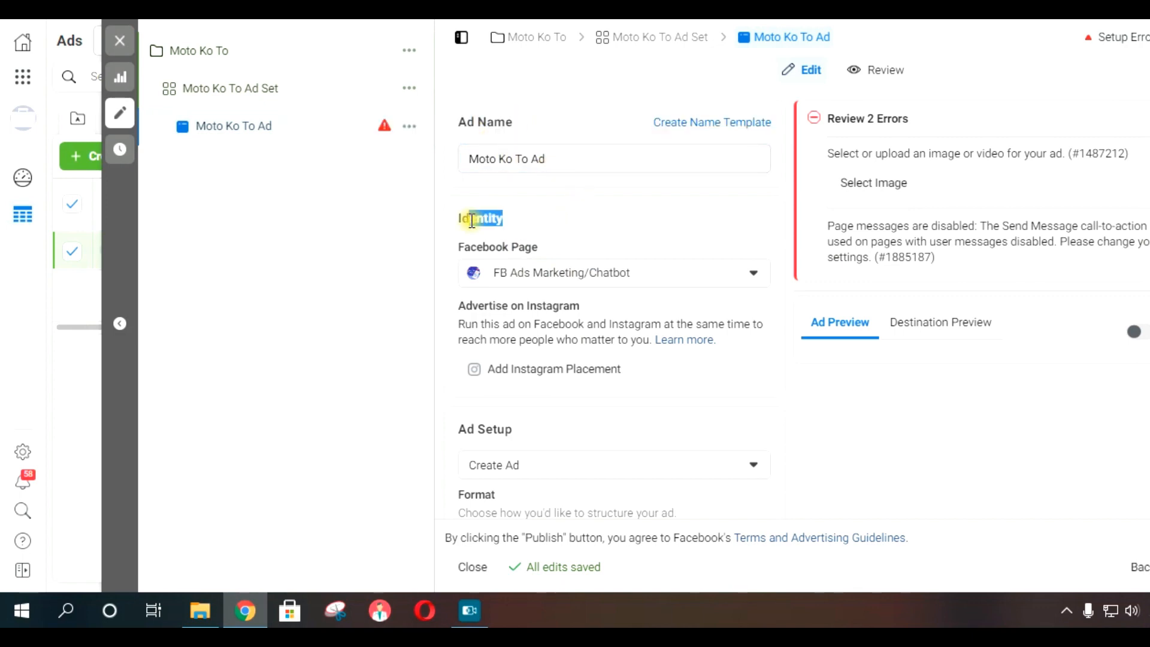
# - Set the ad's Facebook Page to Tubig 19 Water Refilling from the Personal pages group
pyautogui.scroll(-2, 591, 225)
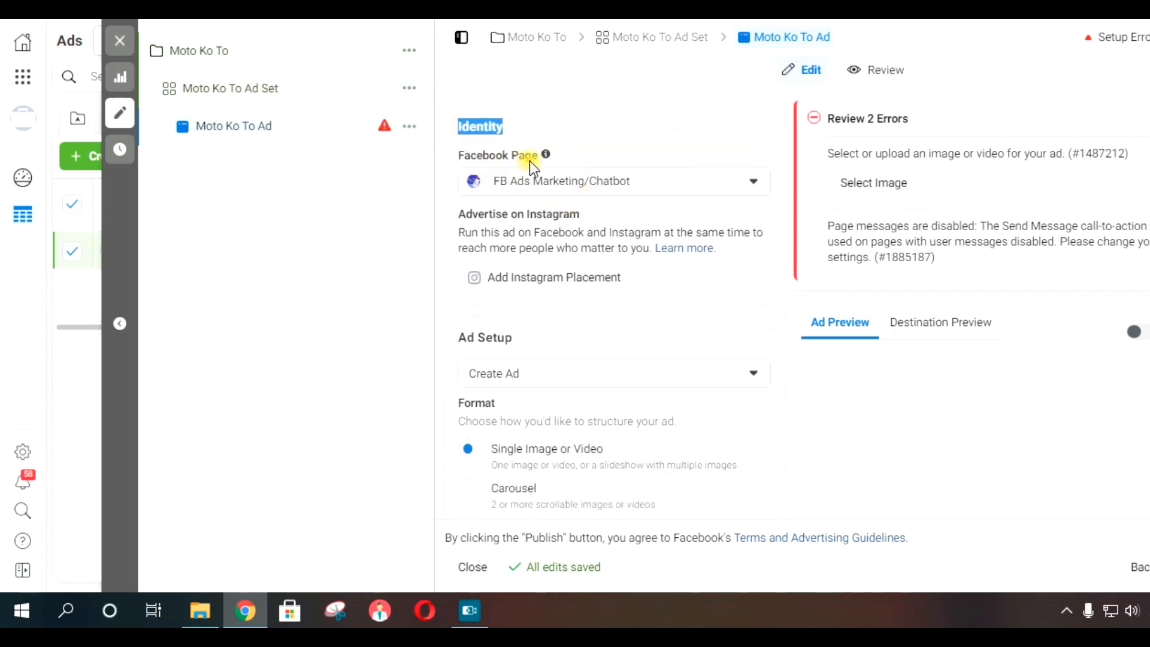
pyautogui.click(559, 156)
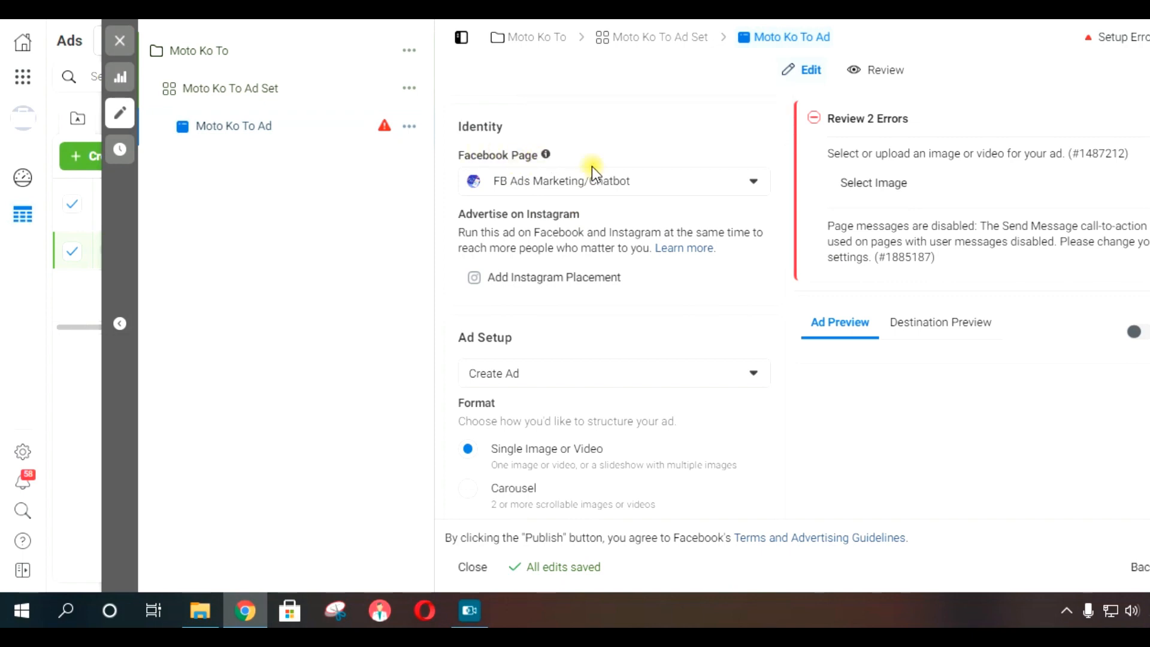
pyautogui.click(710, 182)
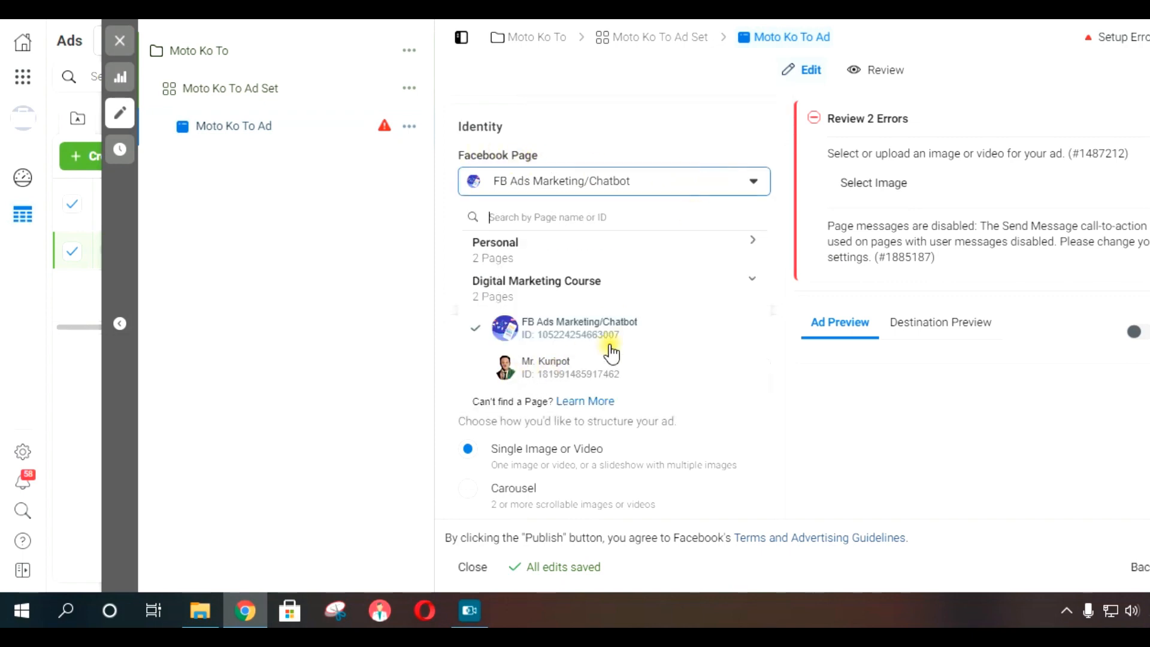
pyautogui.click(750, 279)
pyautogui.click(755, 243)
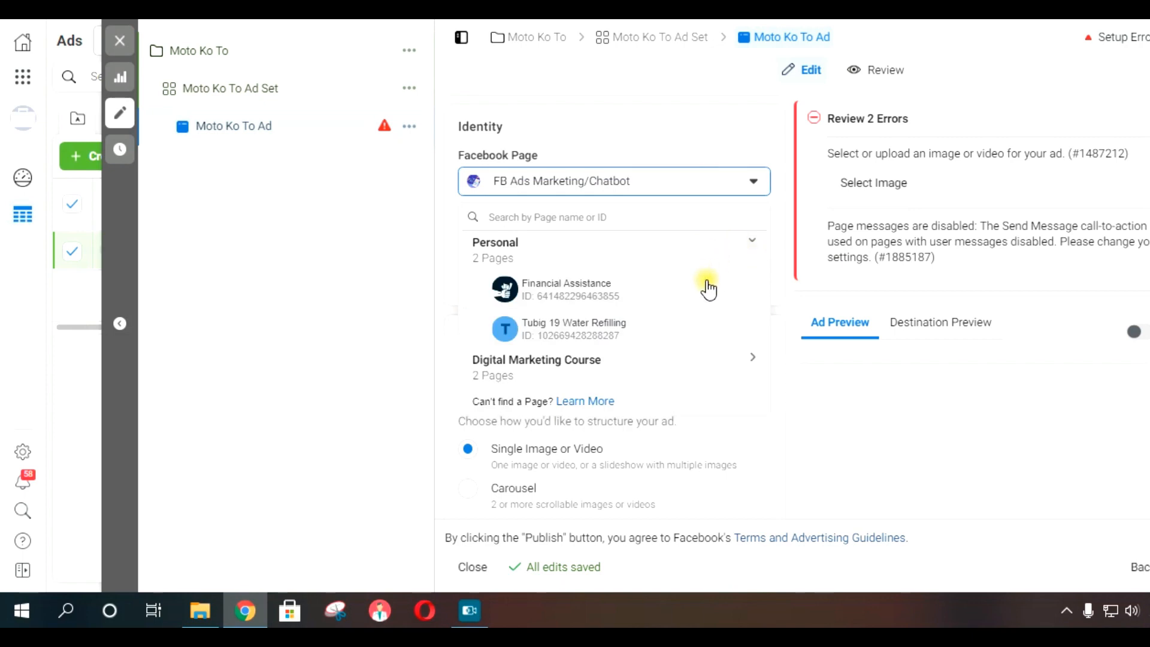
pyautogui.click(753, 361)
pyautogui.scroll(-1, 667, 346)
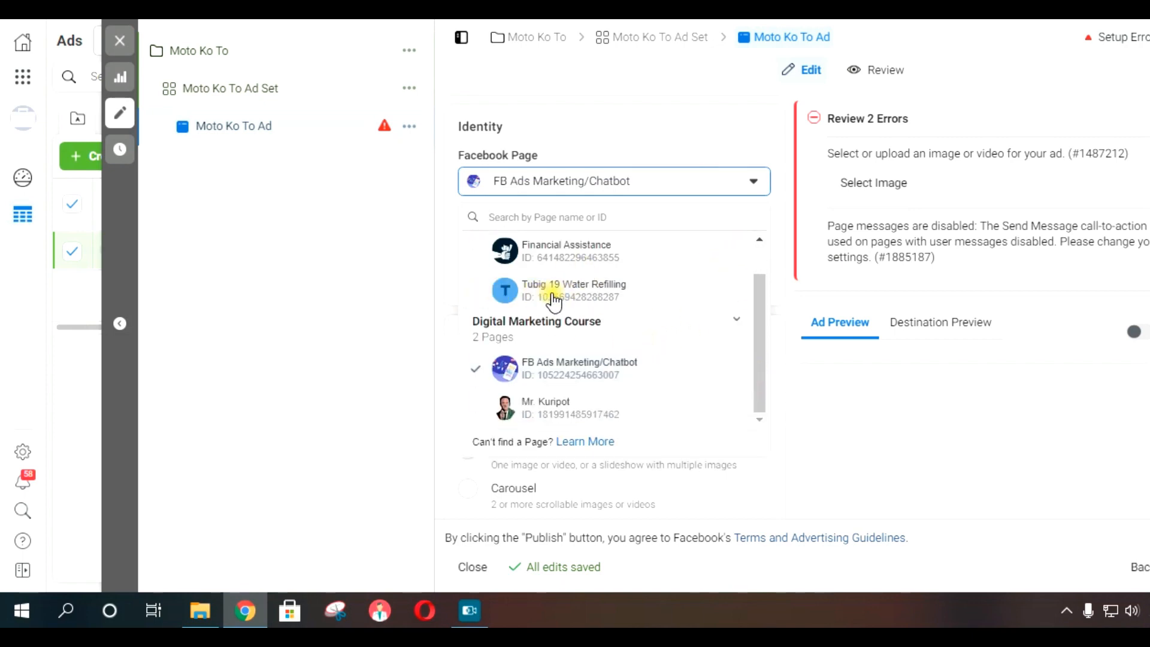
pyautogui.click(592, 304)
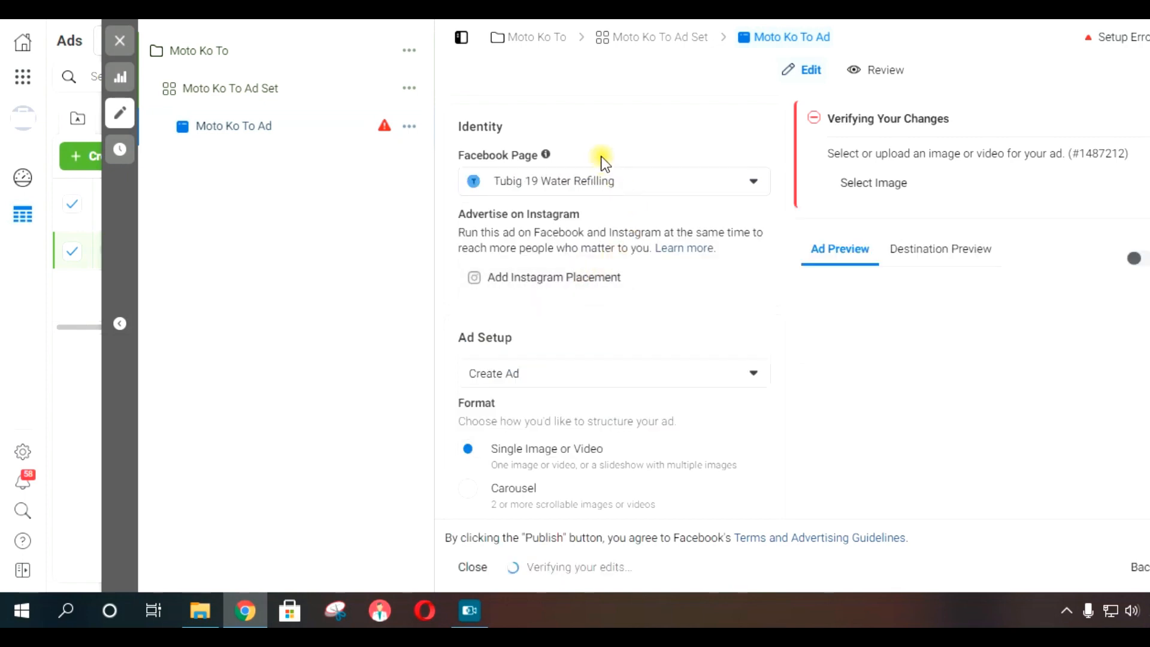
# - Upload the FOR SALE MOTOR ACCESSORIES image from the Downloads folder to the account's images as ad media
pyautogui.scroll(-3, 758, 231)
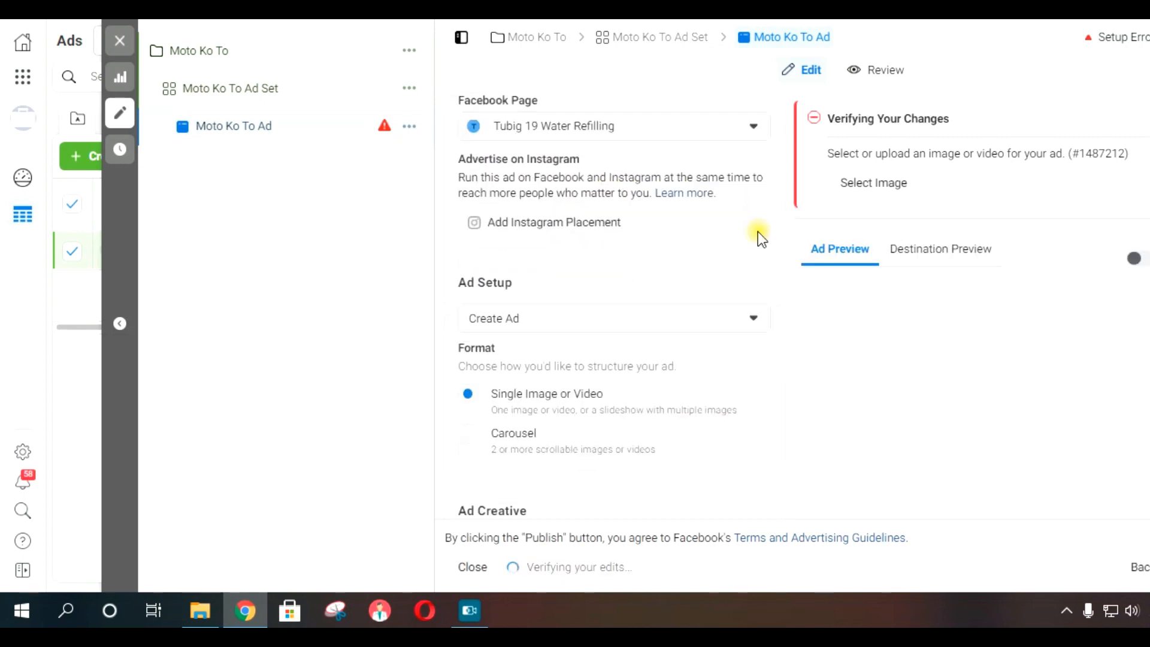
pyautogui.scroll(3, 751, 282)
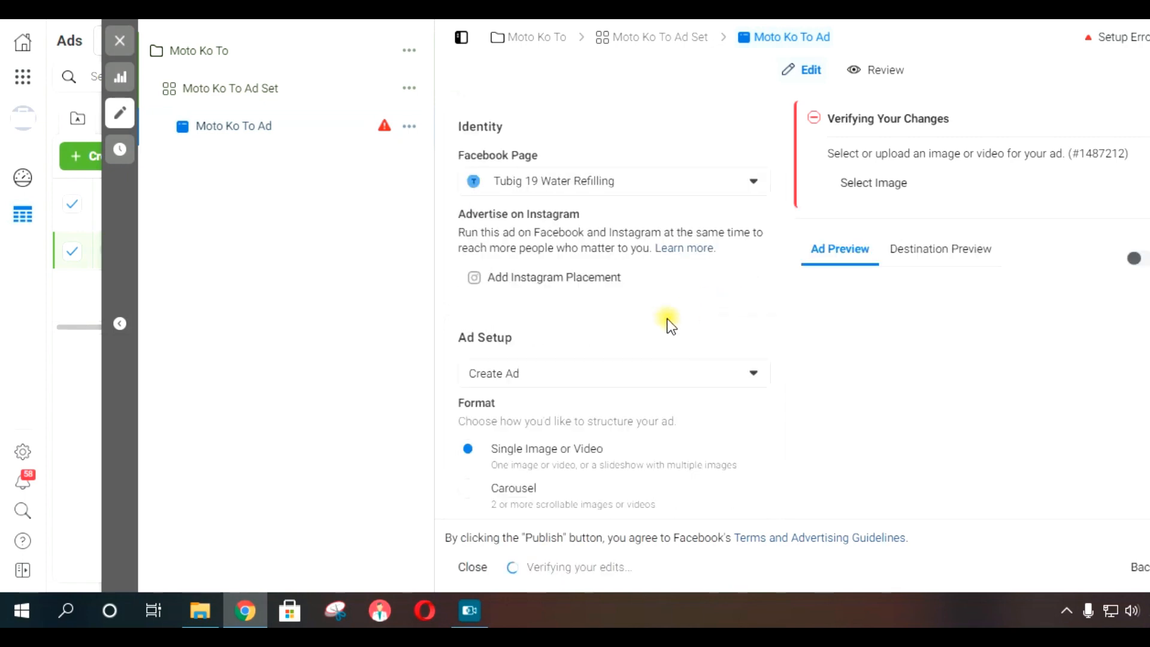
pyautogui.scroll(-2, 749, 315)
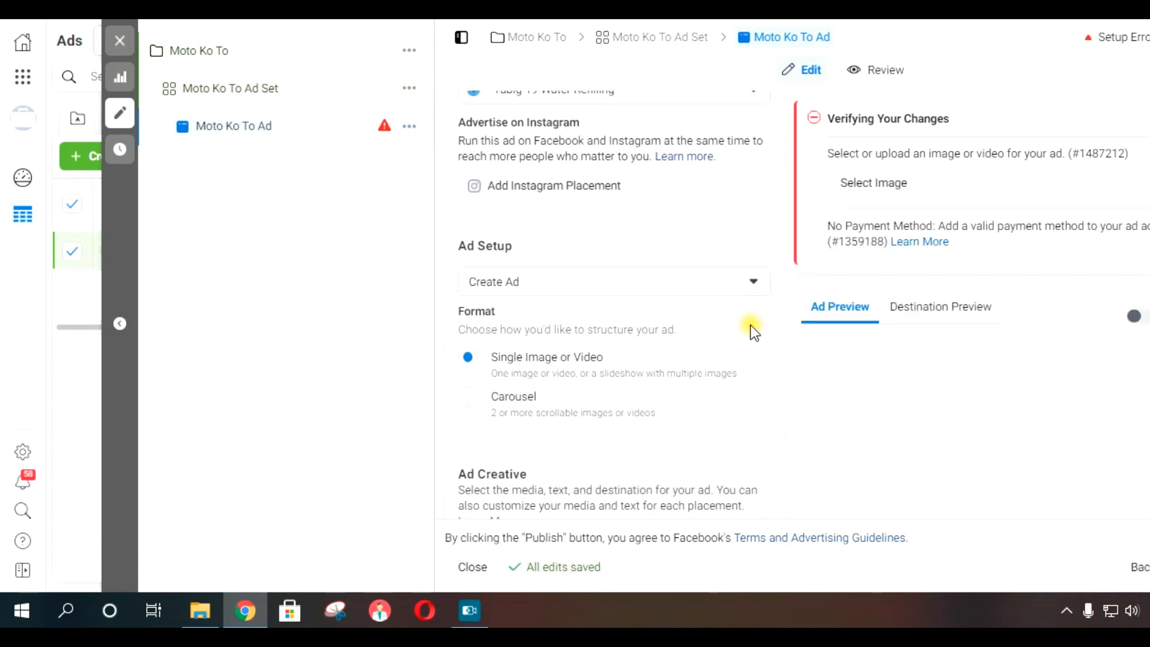
pyautogui.scroll(-2, 750, 325)
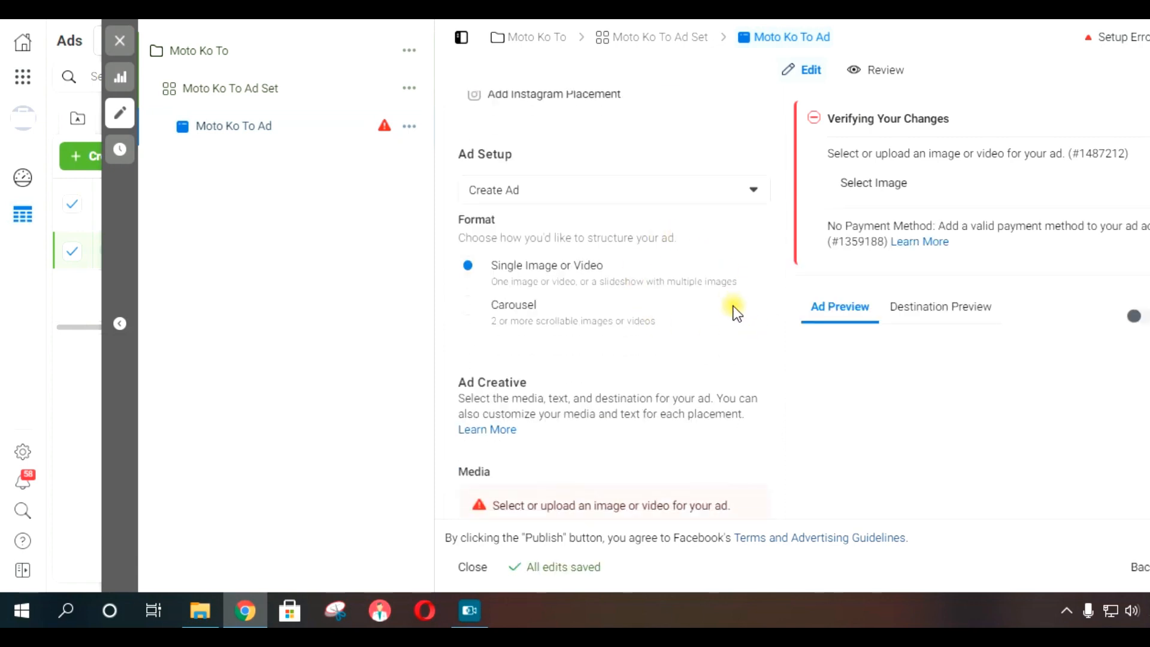
pyautogui.scroll(-5, 757, 332)
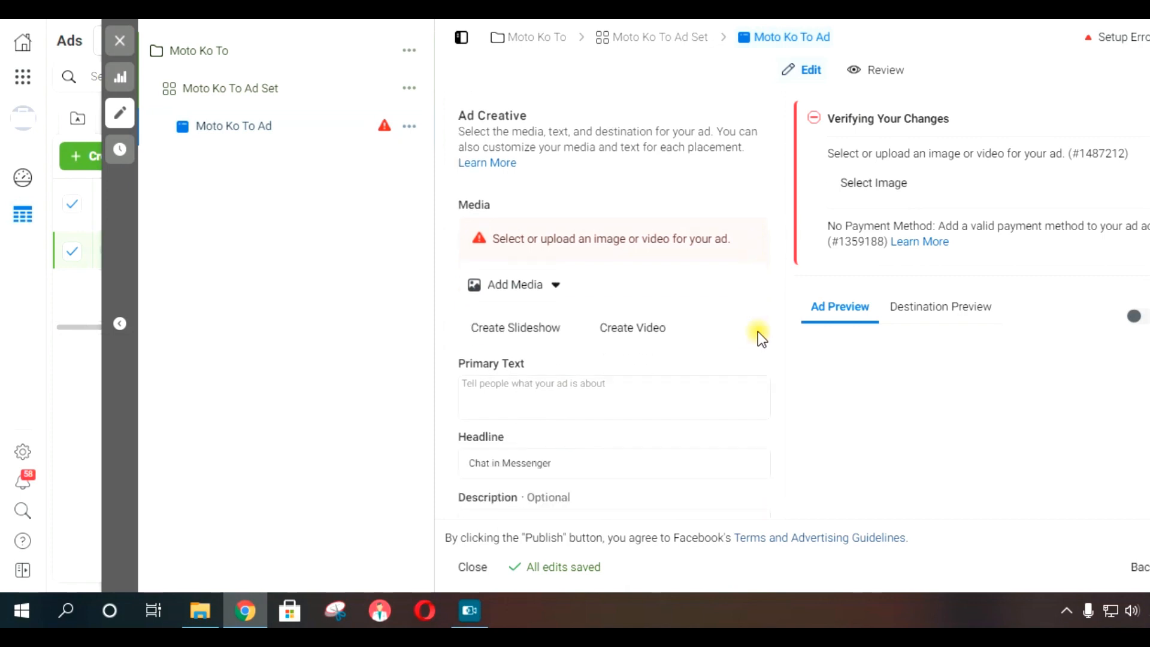
pyautogui.click(506, 279)
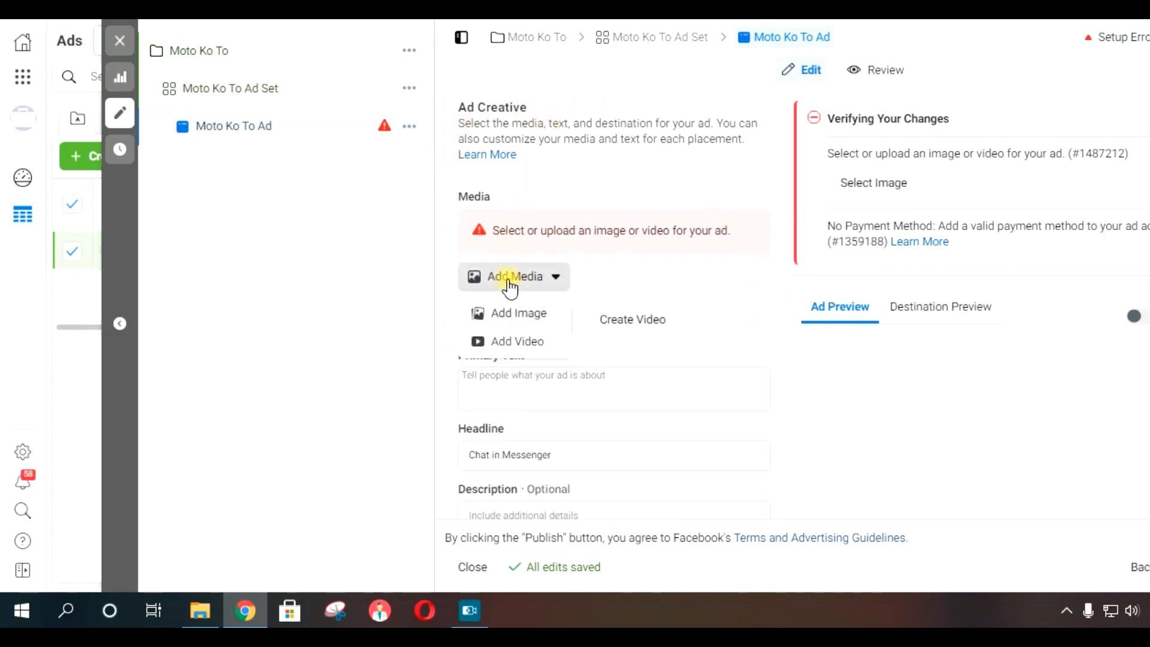
pyautogui.click(510, 322)
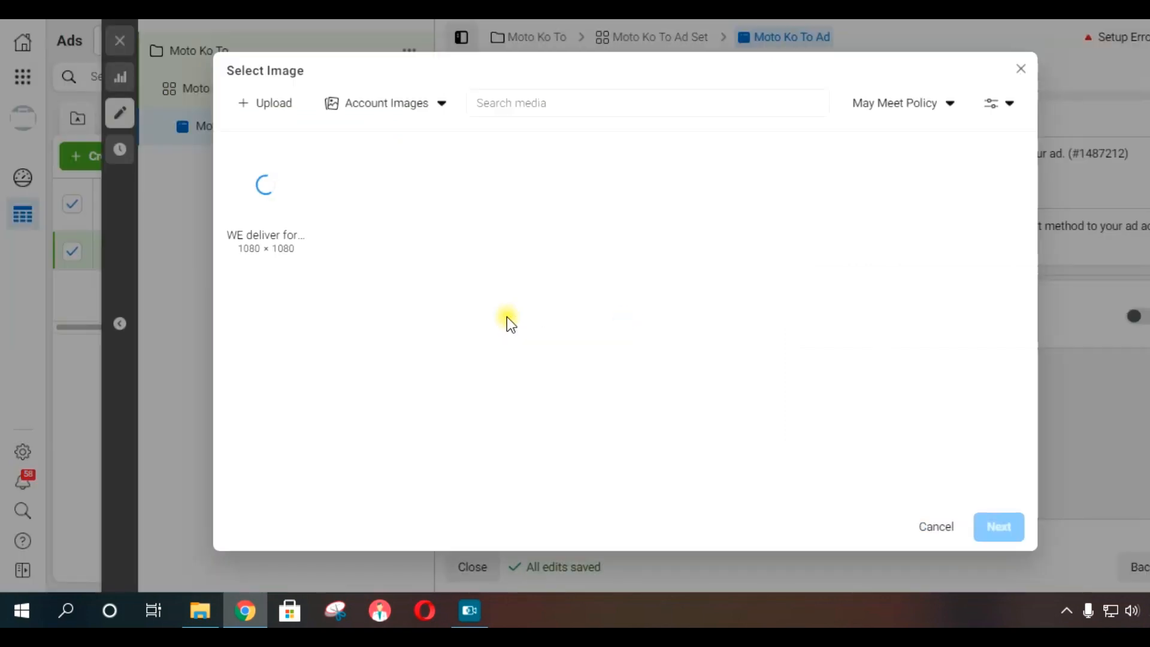
pyautogui.click(280, 106)
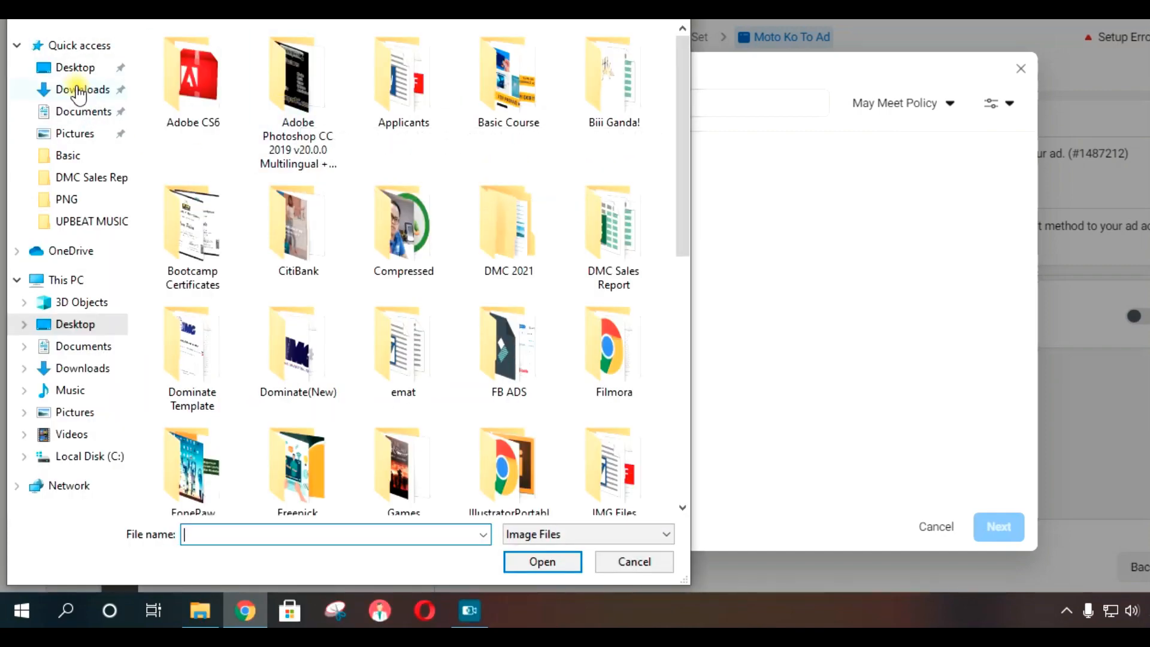
pyautogui.click(75, 91)
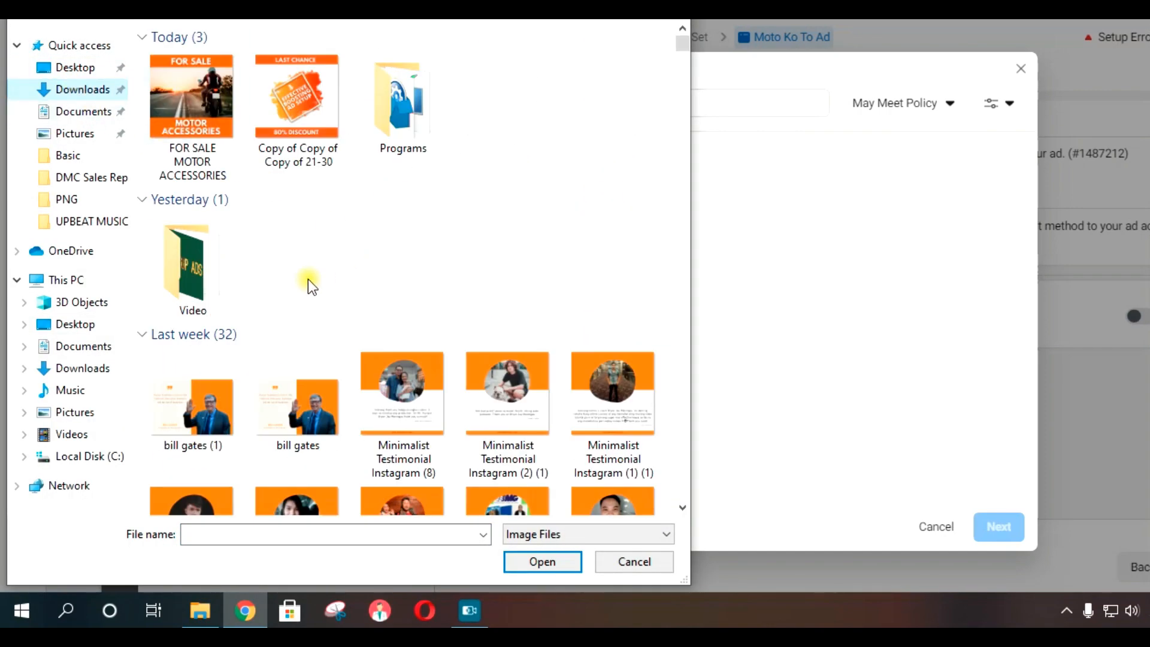
pyautogui.click(198, 99)
pyautogui.click(531, 559)
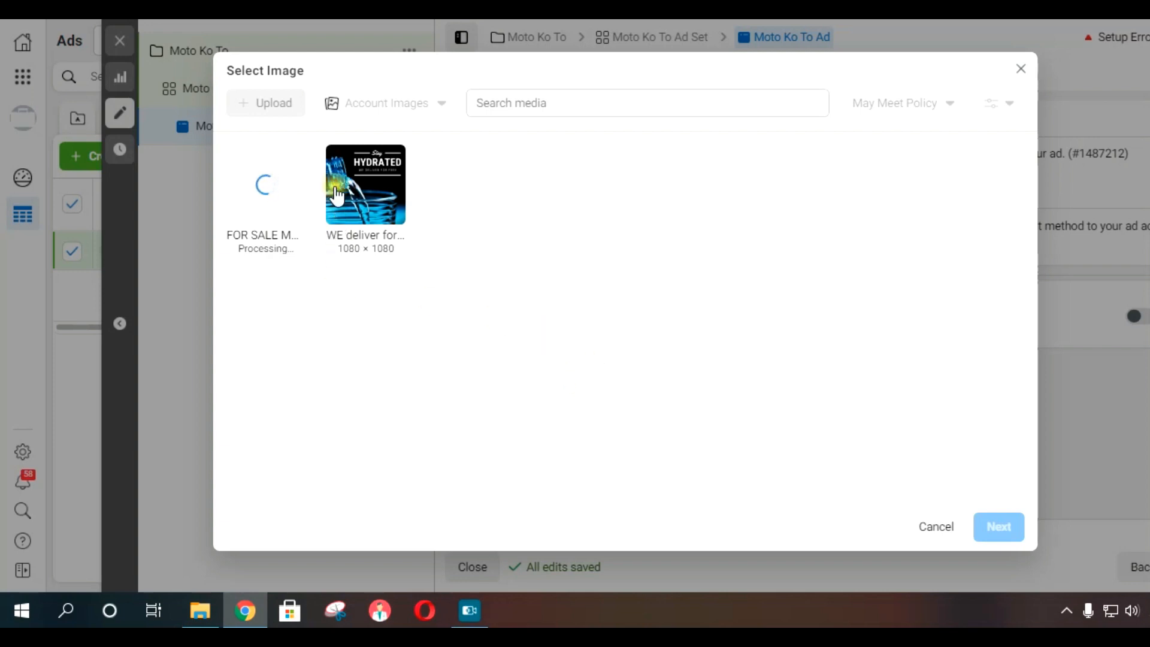
# - Choose the FOR SALE MOTOR ACCESSORIES image for the ad and accept its Square (1:1) crop for Feeds
pyautogui.click(533, 308)
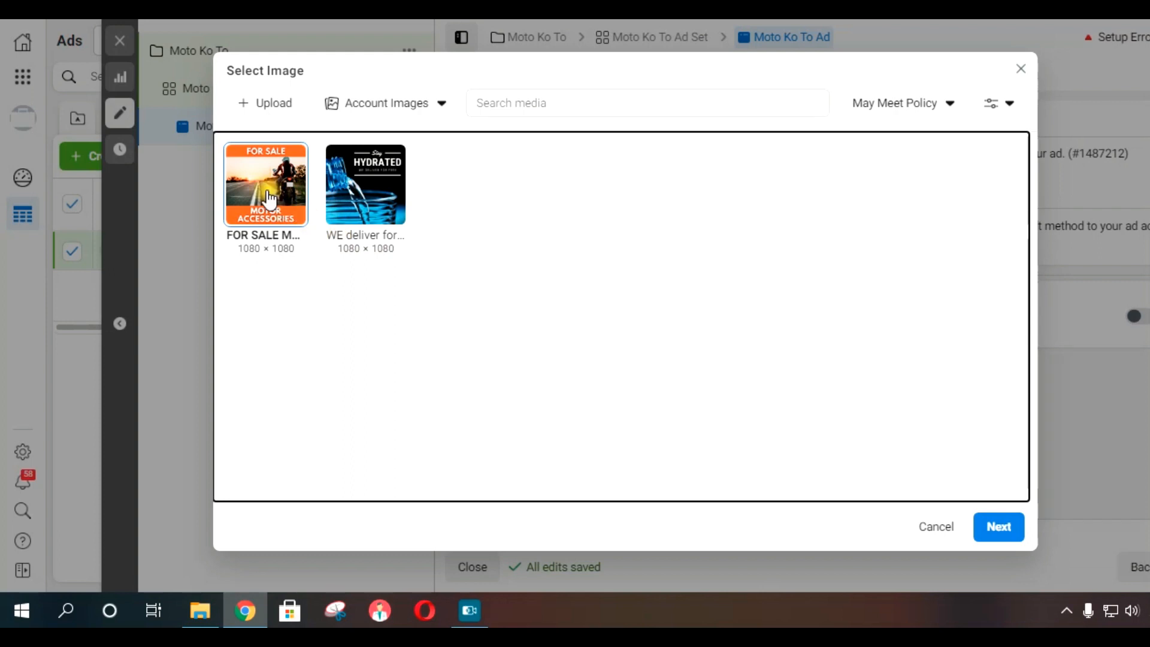
pyautogui.click(379, 220)
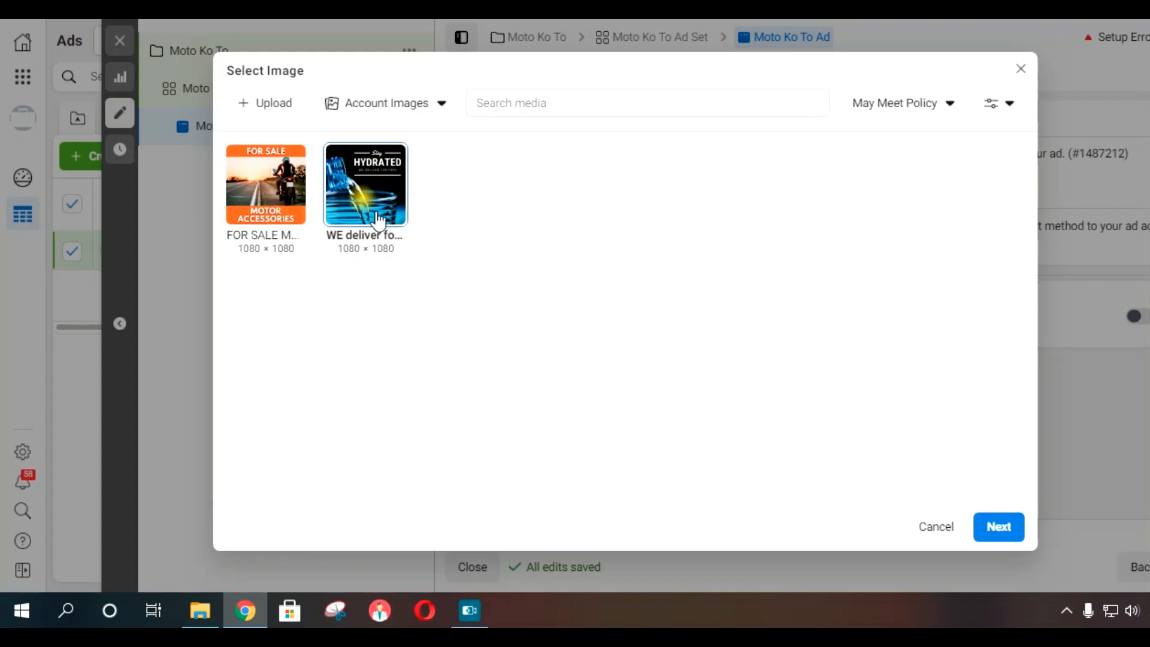
pyautogui.click(595, 225)
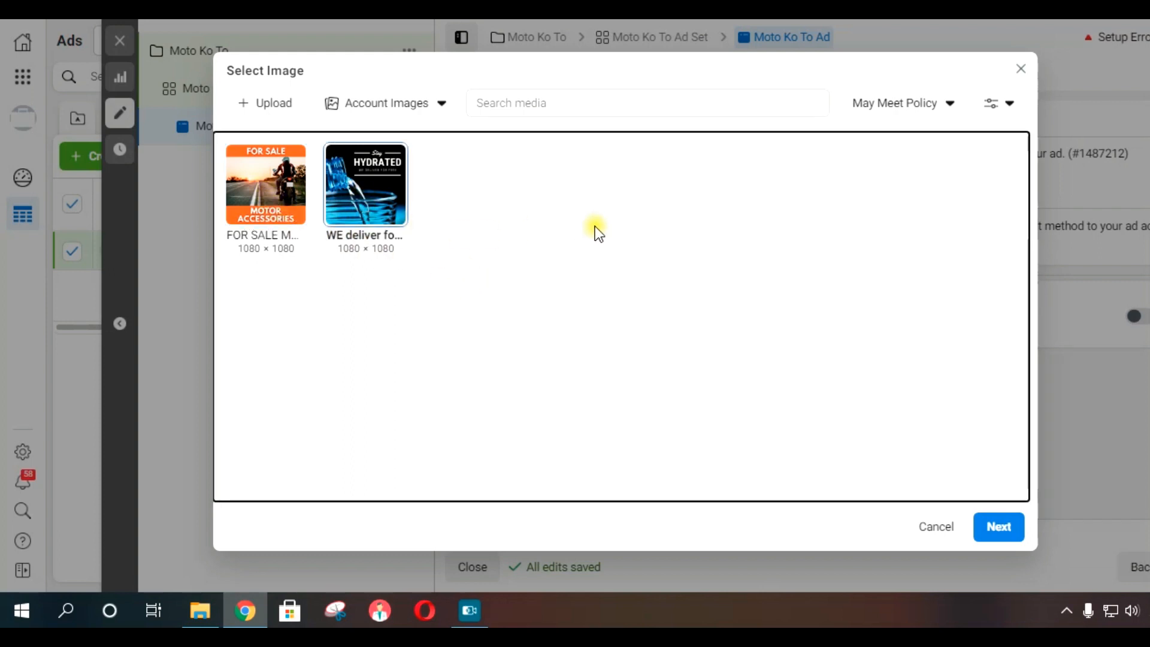
pyautogui.click(243, 180)
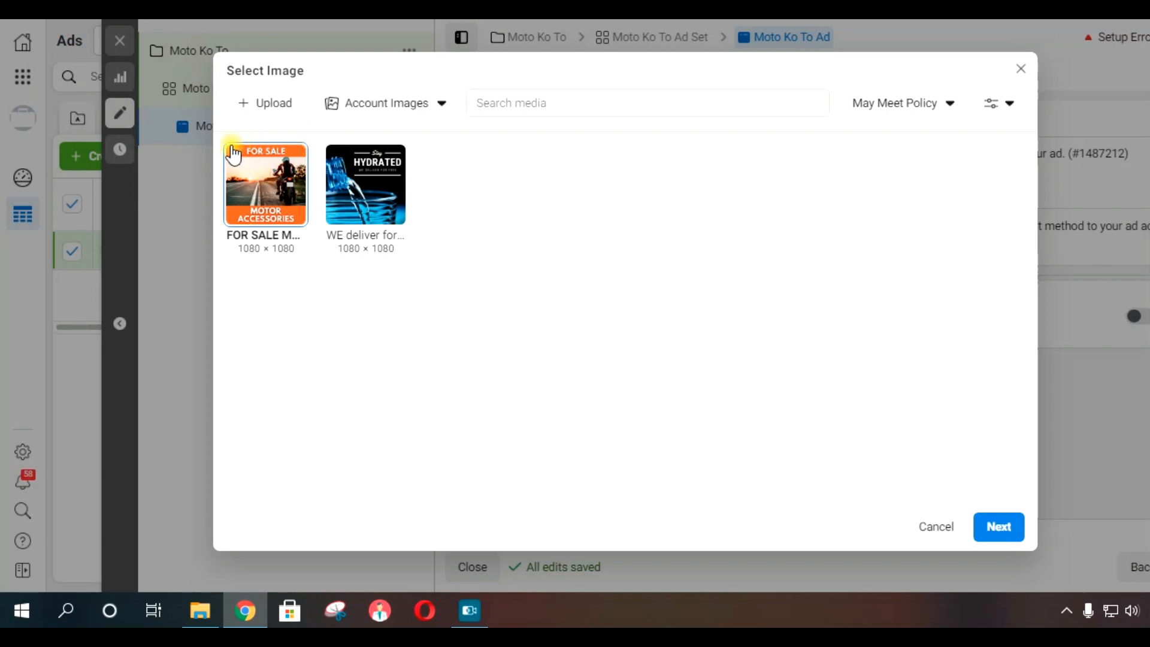
pyautogui.click(1010, 527)
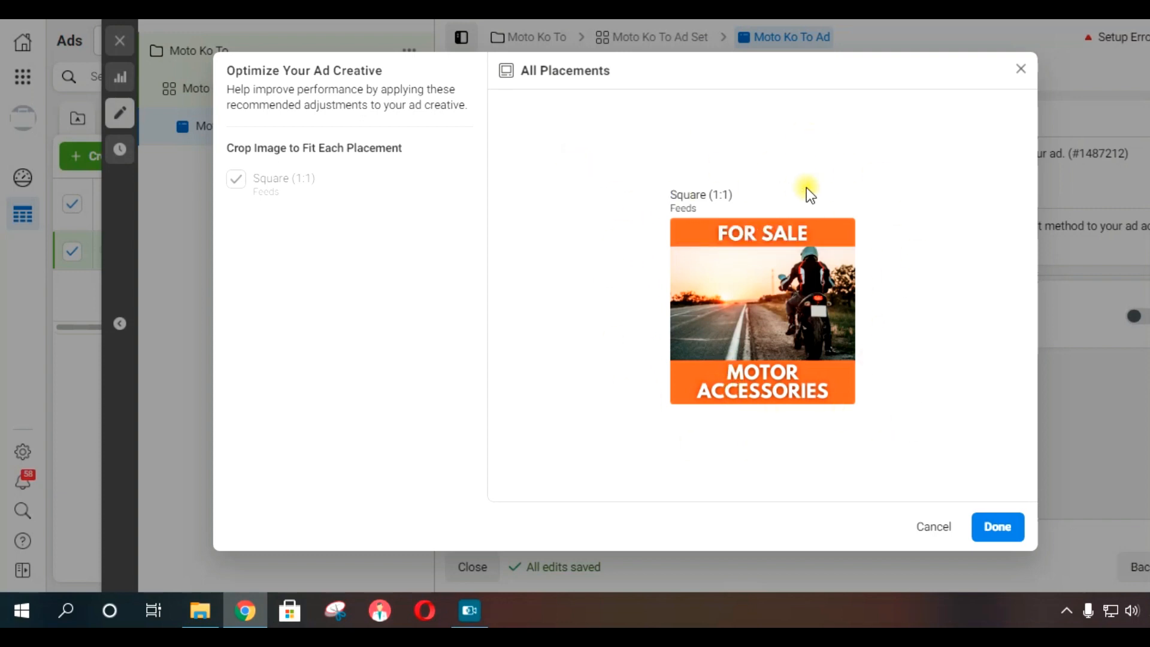
pyautogui.click(1005, 531)
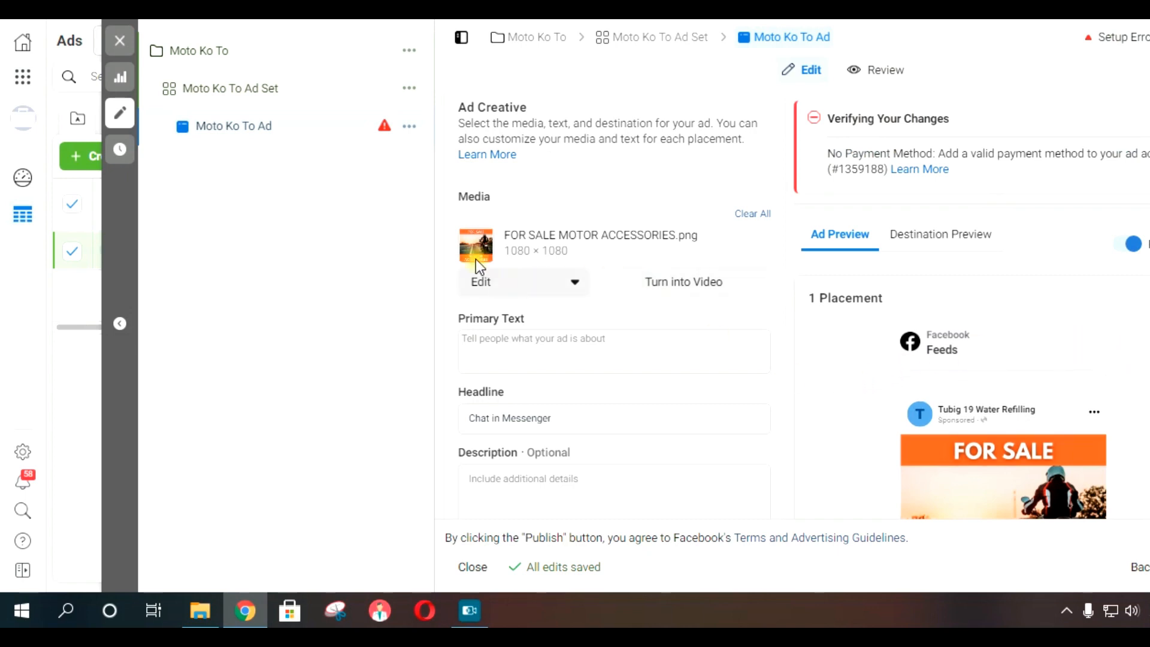
# - Leave the Primary Text empty and clear the default "Chat in Messenger" text from the ad's Headline
pyautogui.scroll(-3, 878, 372)
pyautogui.scroll(1, 878, 373)
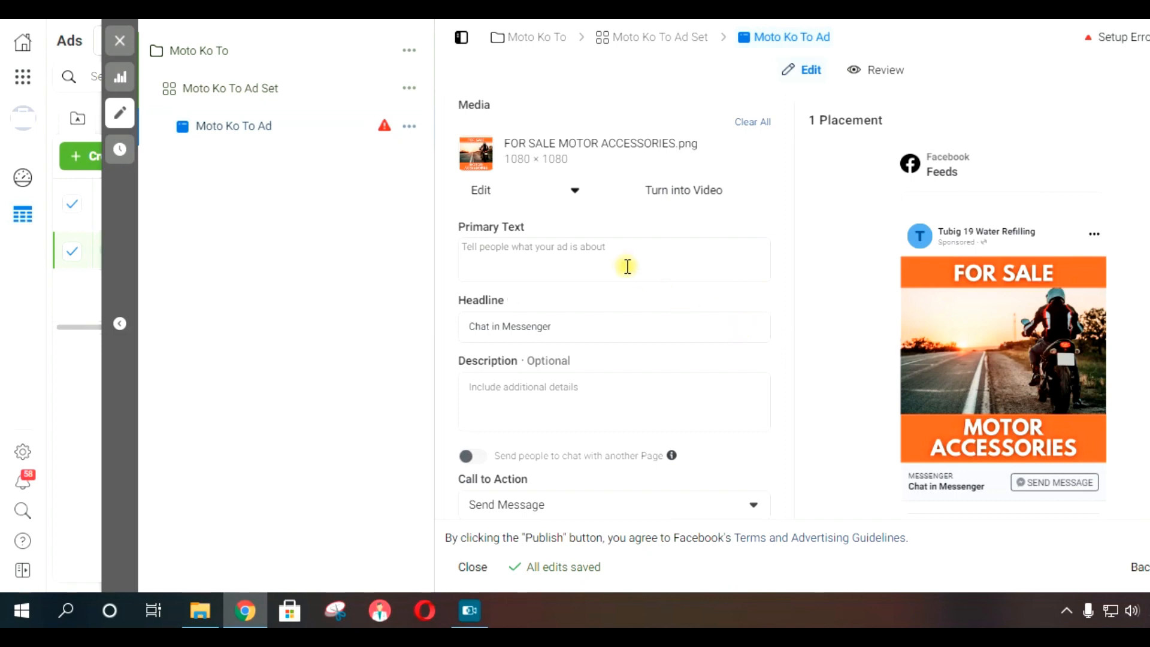
pyautogui.click(601, 265)
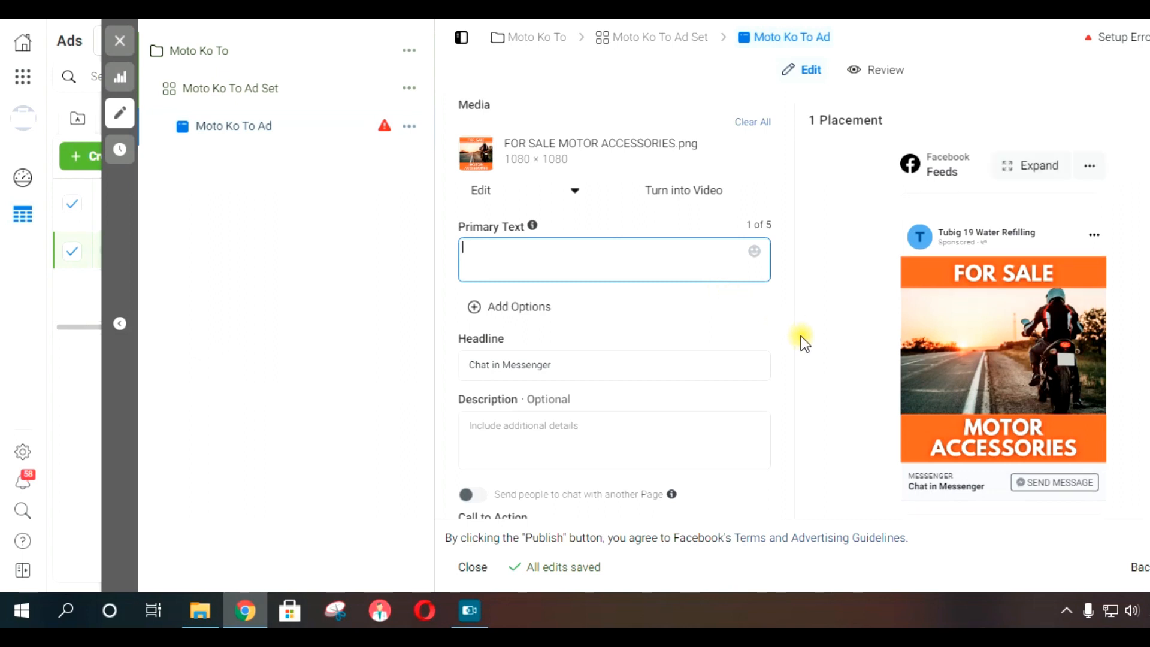
pyautogui.click(563, 366)
pyautogui.moveTo(552, 365); pyautogui.dragTo(470, 375)
pyautogui.press('BackSpace')
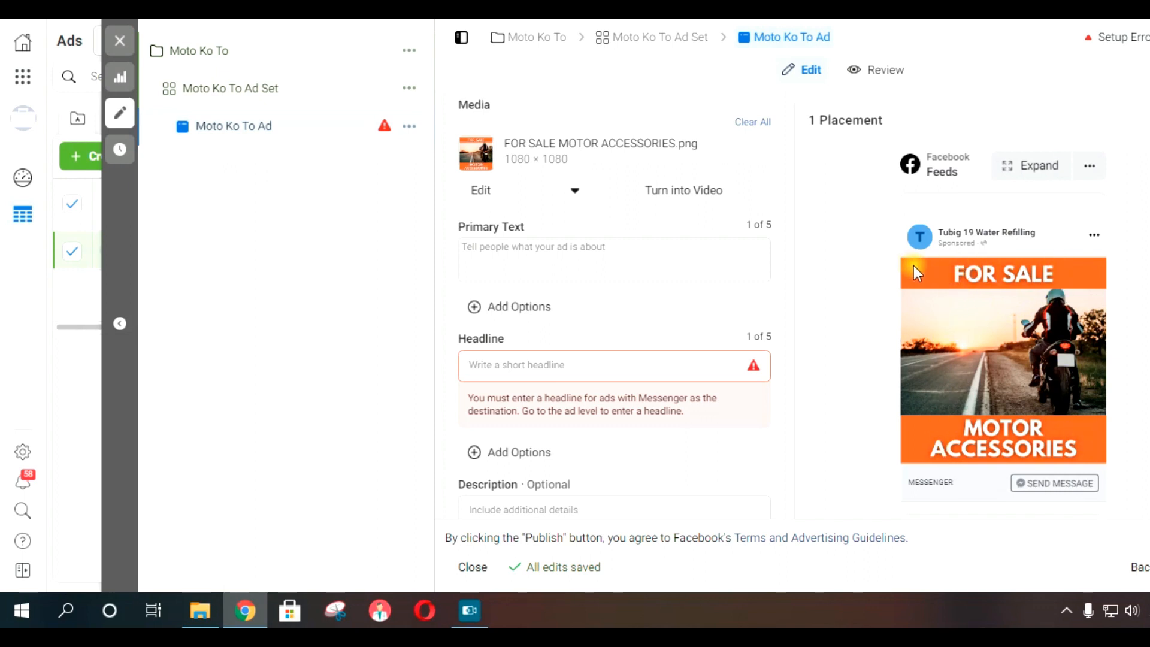
# - Enter "80 Sale For Limited Time Only" as the ad's Headline
pyautogui.click(541, 364)
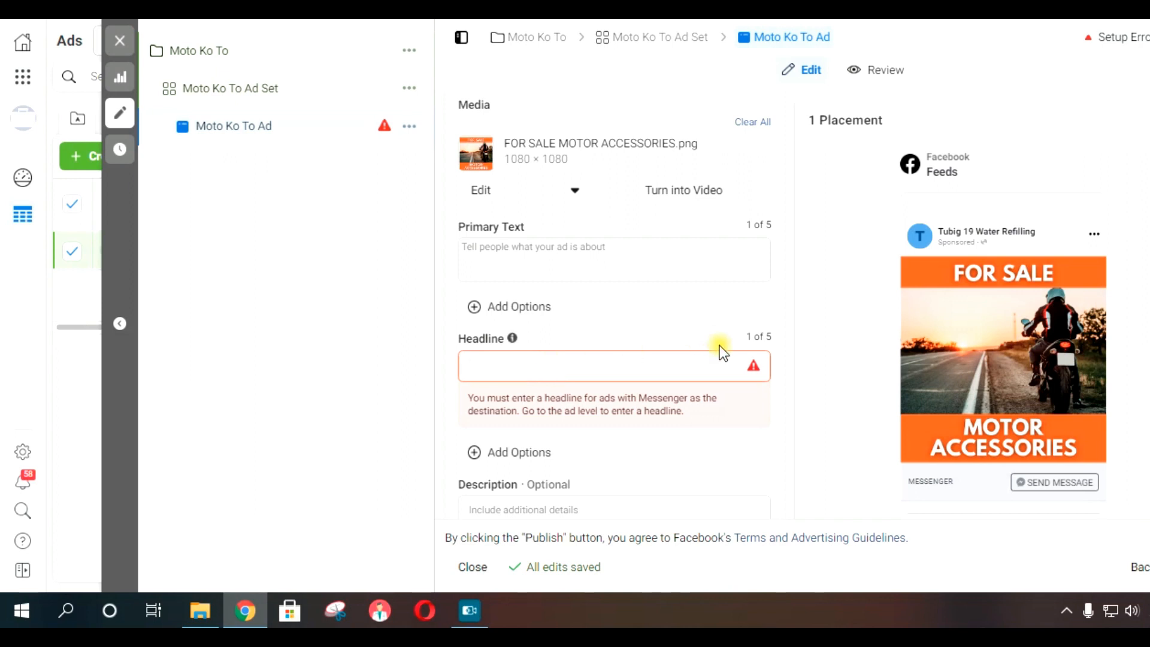
pyautogui.moveTo(756, 367)
pyautogui.click(638, 368)
pyautogui.write('80')
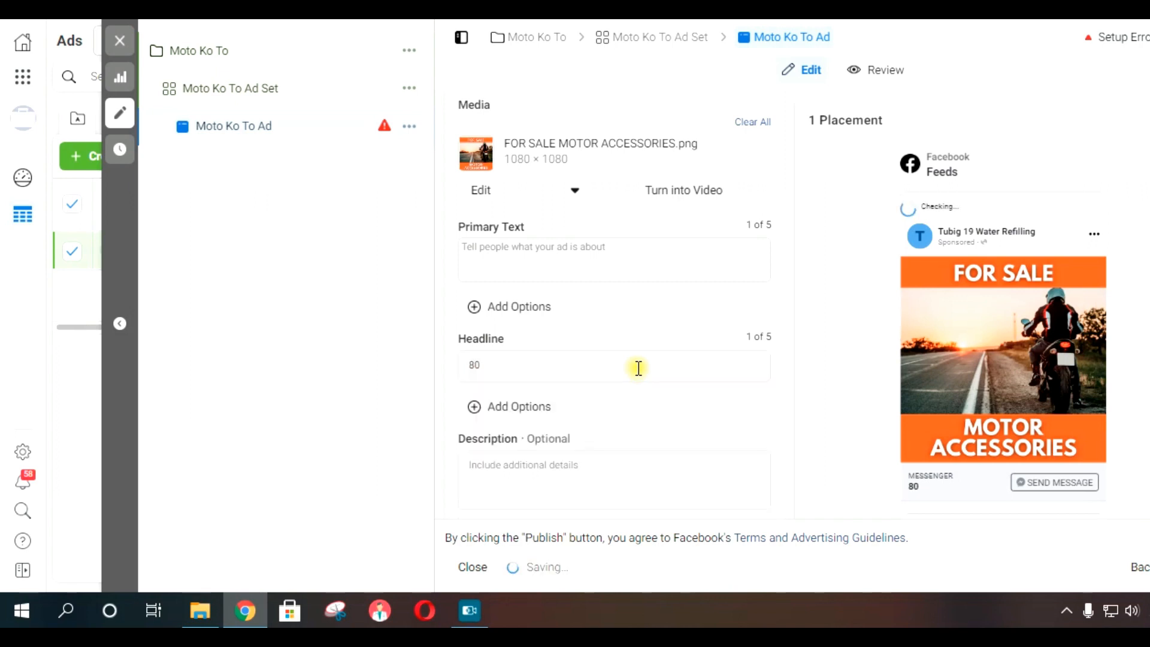
pyautogui.click(638, 368)
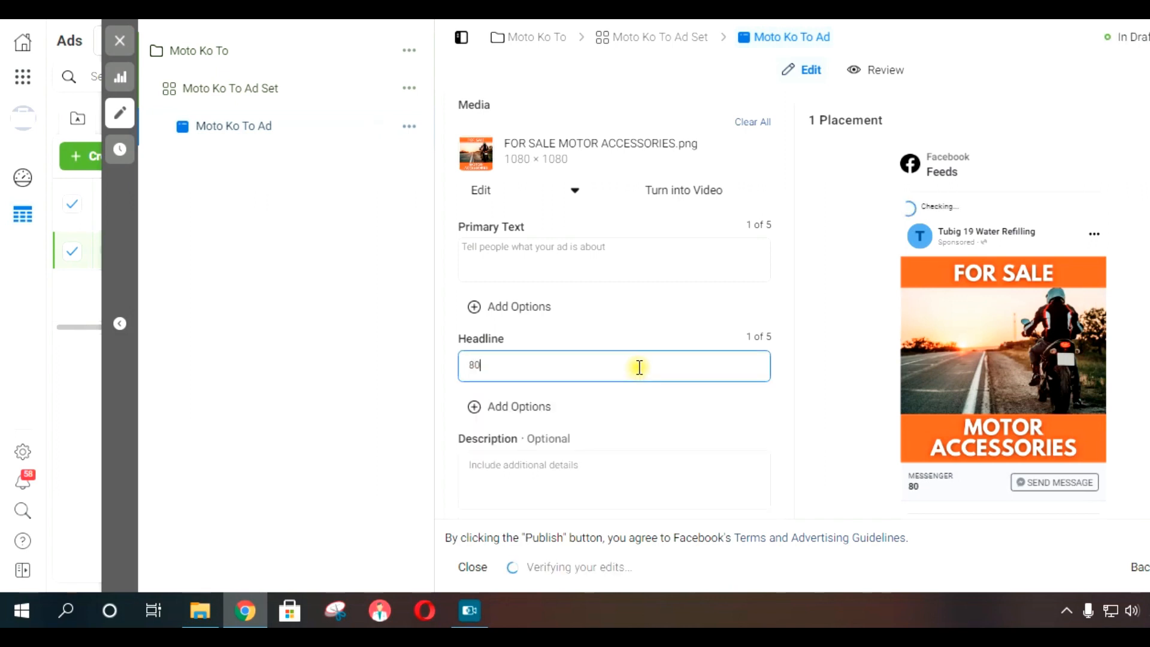
pyautogui.write('Sales')
pyautogui.press('BackSpace')
pyautogui.write('For Limited Time /')
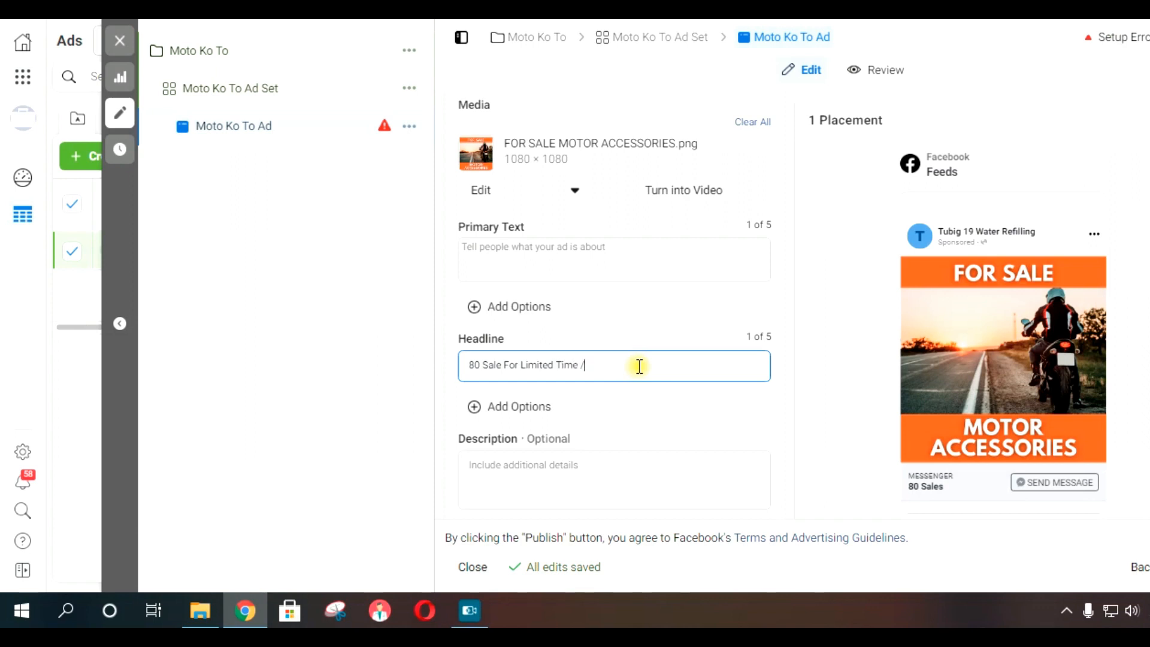
pyautogui.write('=On')
pyautogui.press('BackSpace')
pyautogui.write('nly')
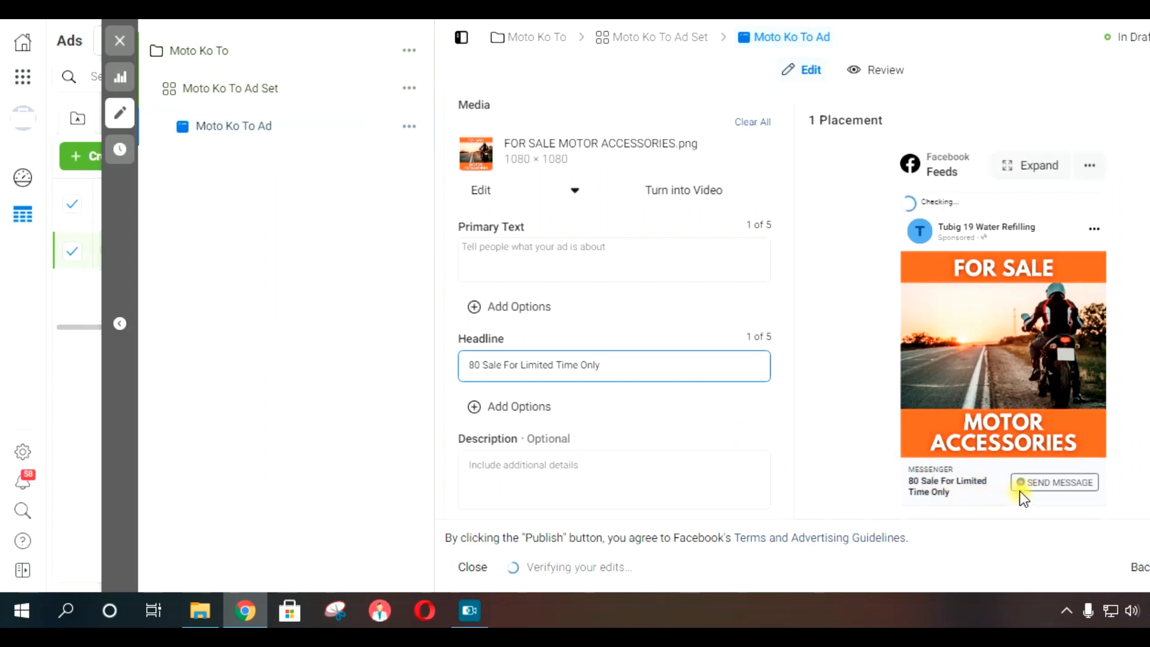
# - Change the ad's Headline to "80% Sale For Limited Time Only"
pyautogui.click(868, 465)
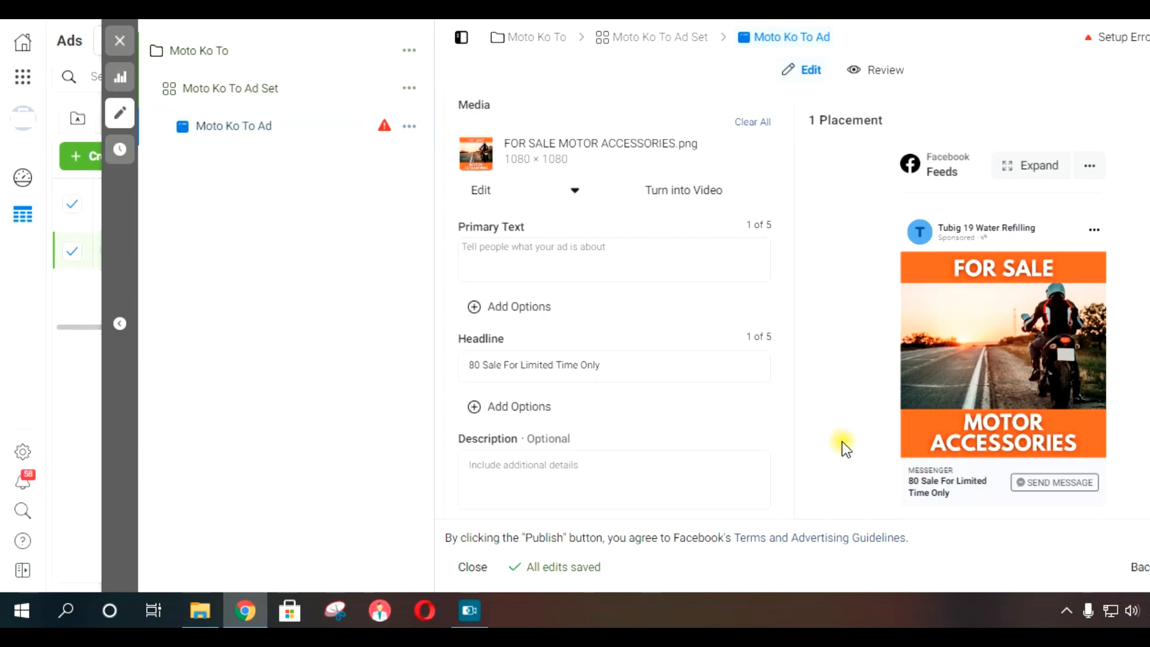
pyautogui.scroll(-1, 1045, 366)
pyautogui.scroll(-1, 1045, 366)
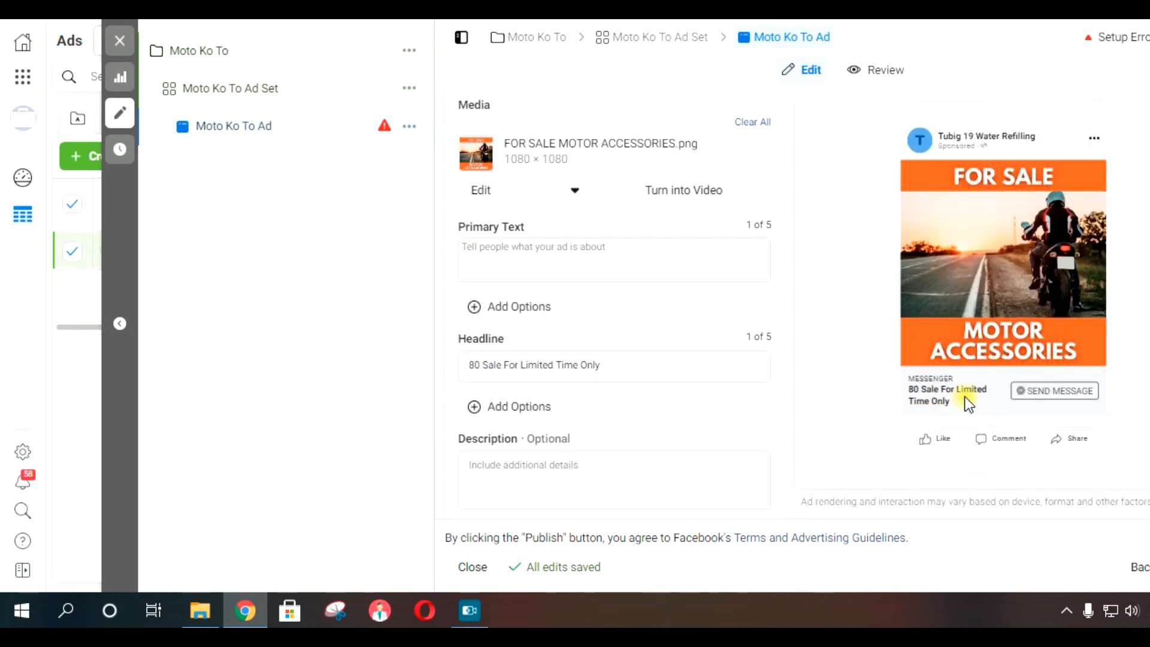
pyautogui.click(480, 364)
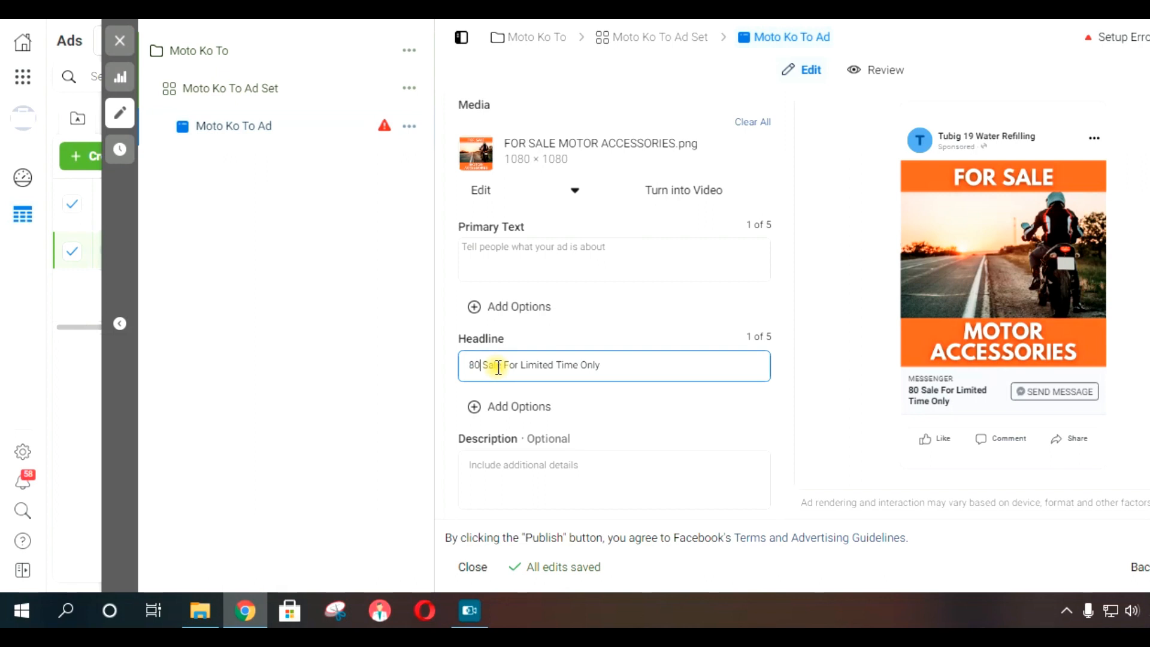
pyautogui.write('%')
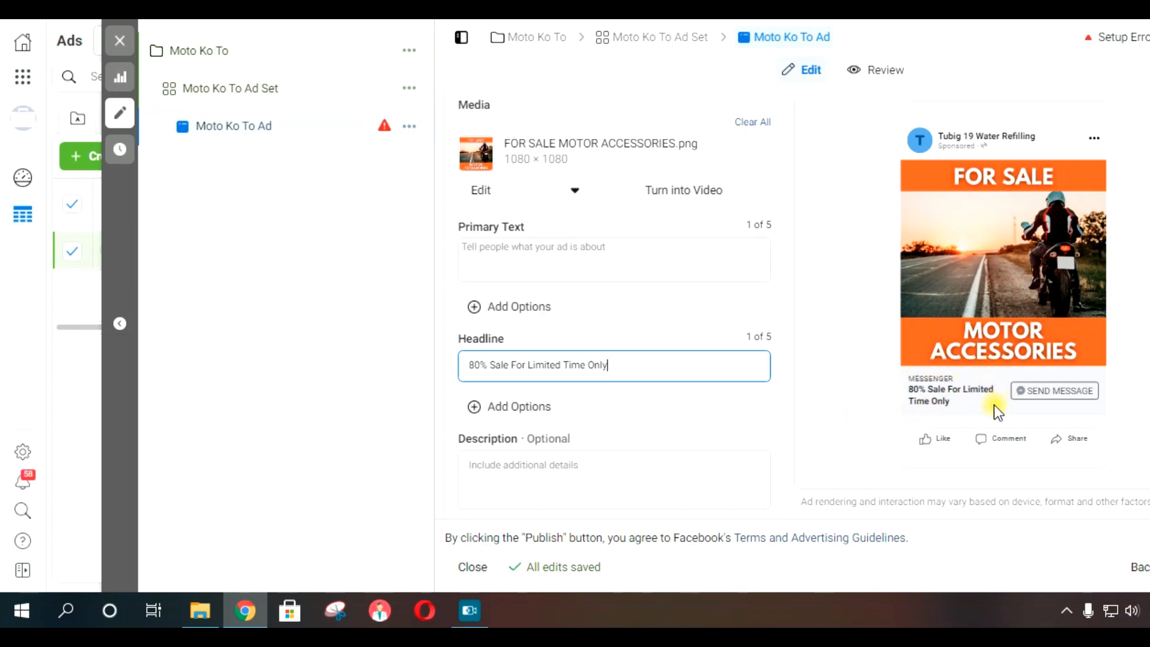
# - Enter the ad's Primary Text as three numbered lines: "1. Solution", "2. Benifits" and "3. Call To Action"
pyautogui.click(534, 266)
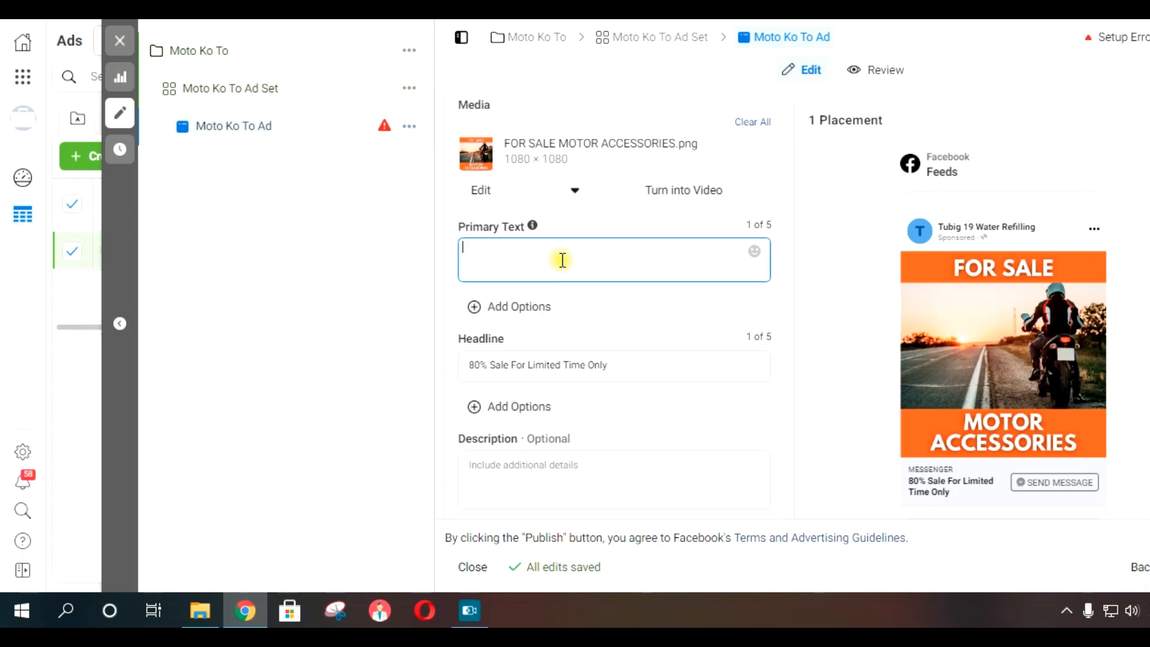
pyautogui.write('1.')
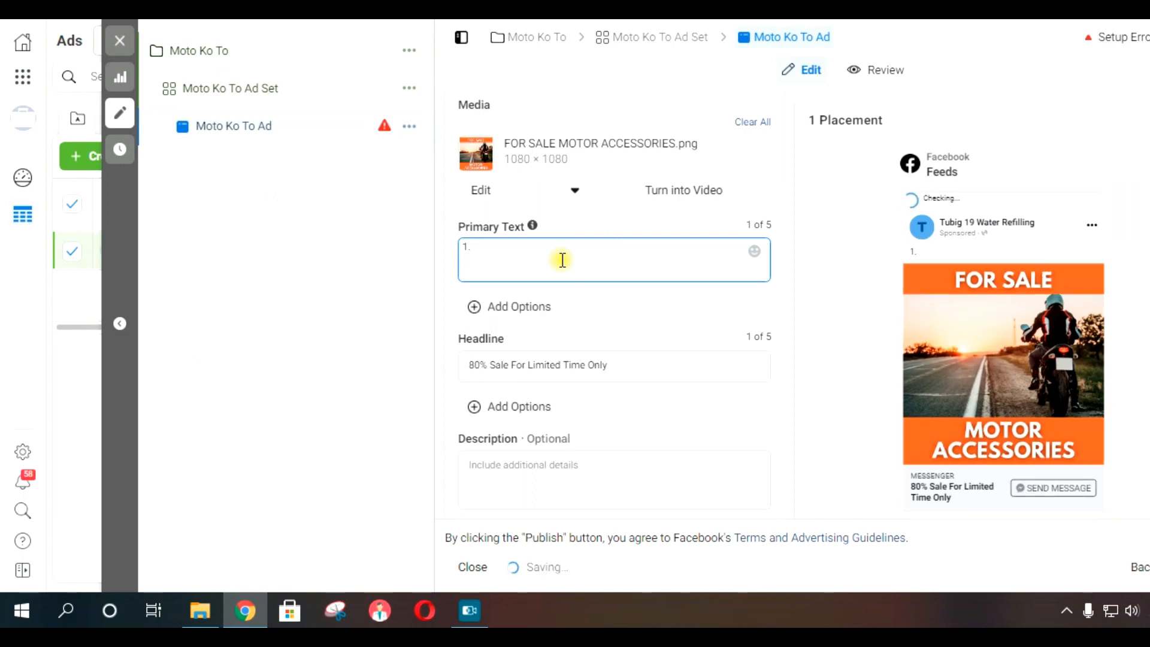
pyautogui.write(' Soluti')
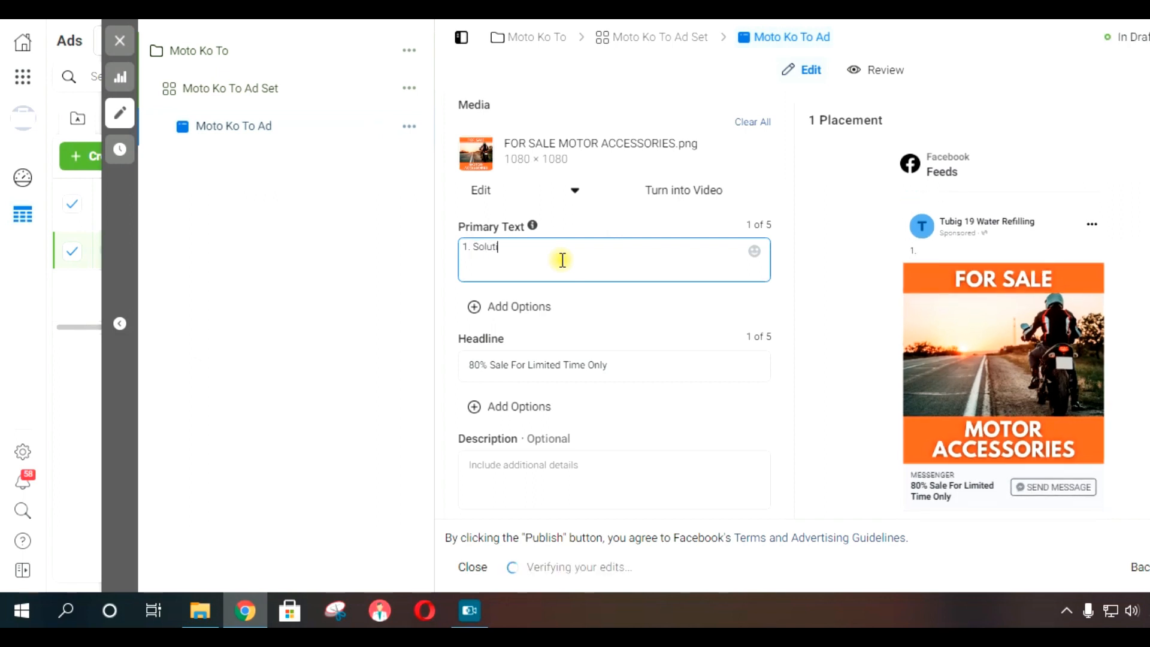
pyautogui.write('on')
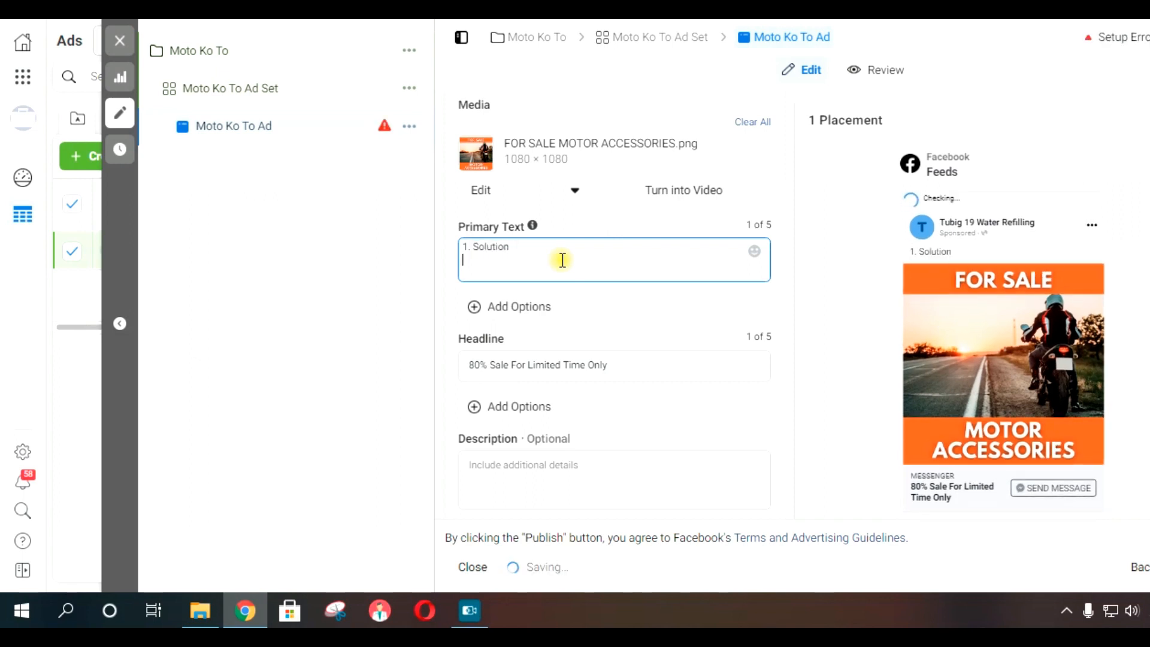
pyautogui.press('Return')
pyautogui.write('2. ')
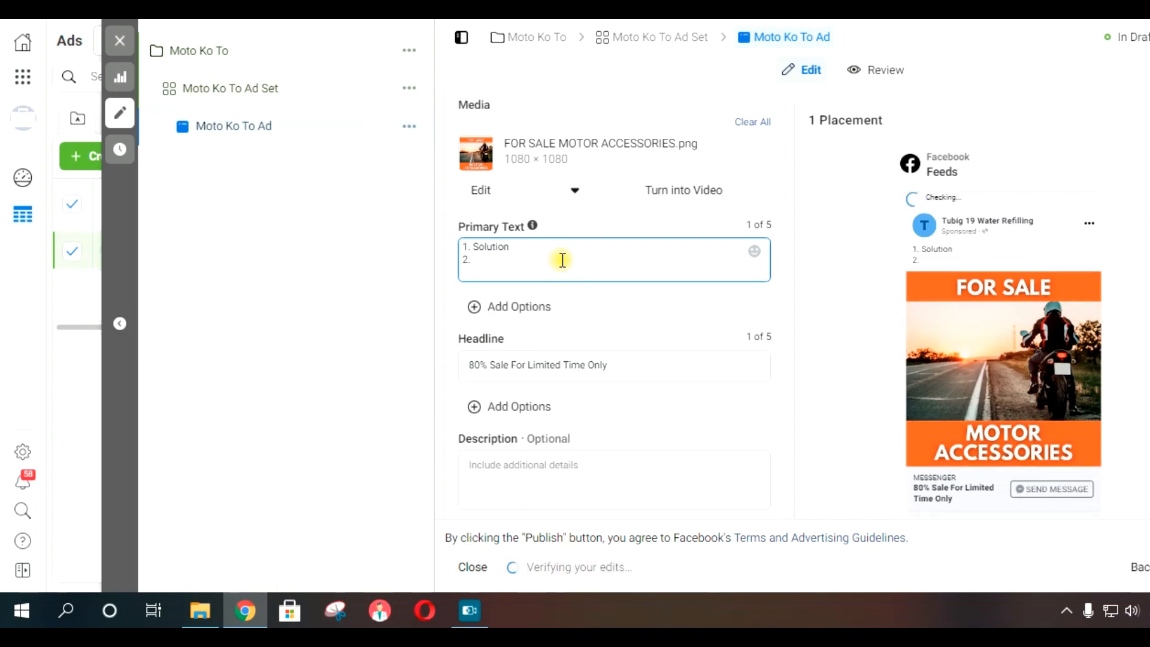
pyautogui.write('A')
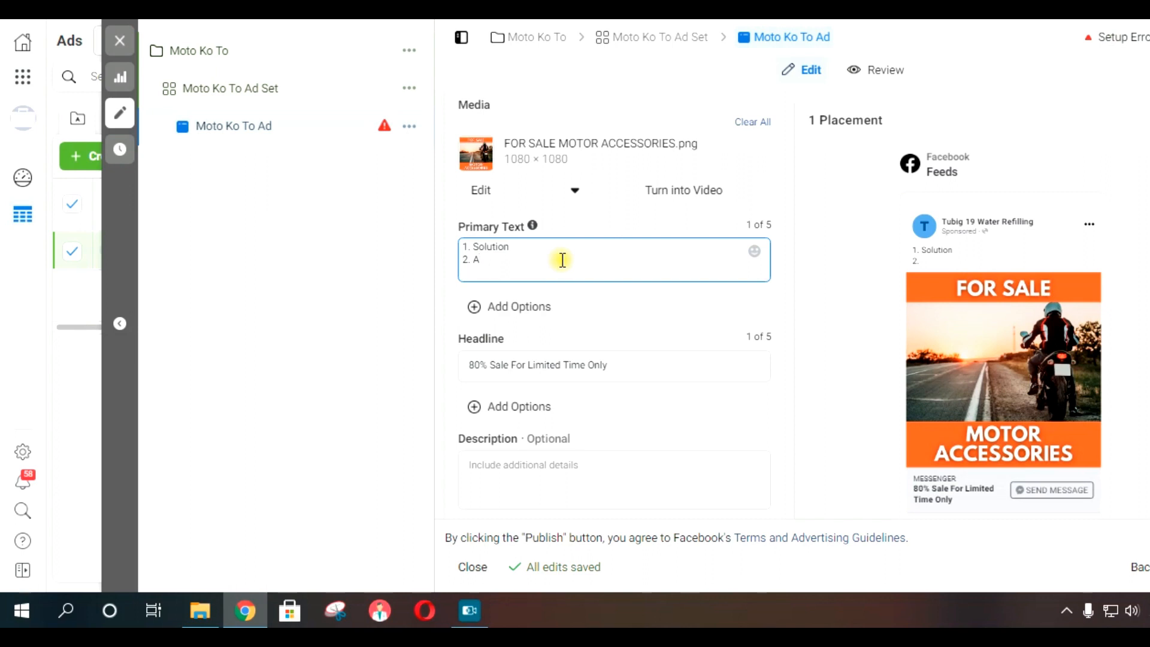
pyautogui.press('BackSpace')
pyautogui.write('Benifit')
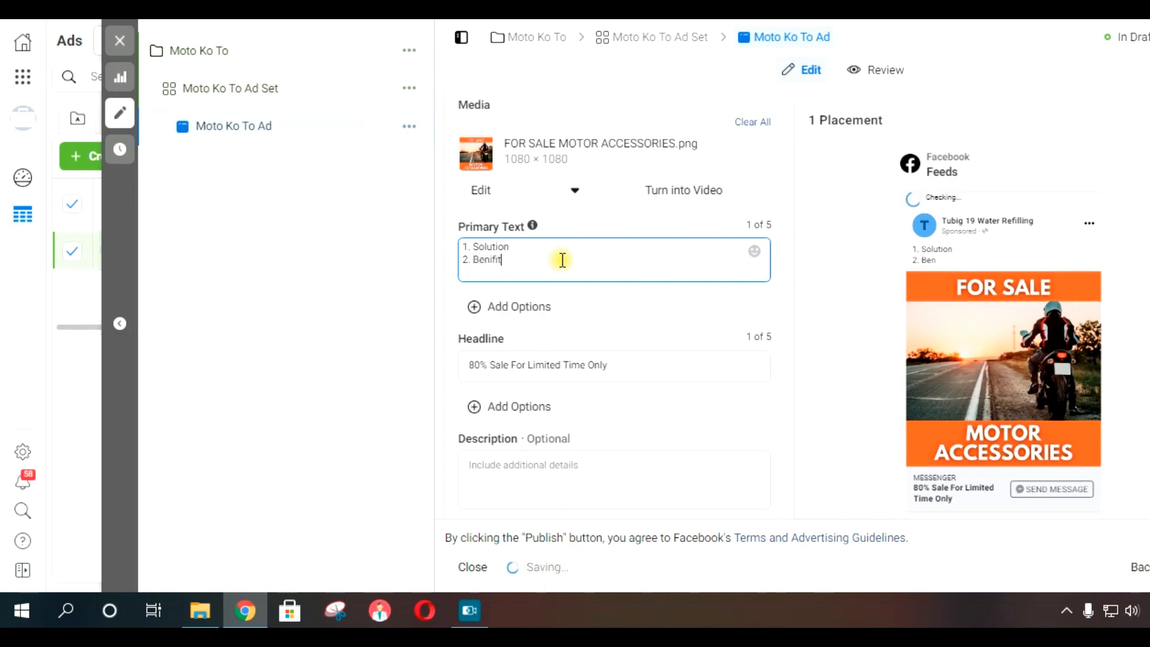
pyautogui.write('s')
pyautogui.press('Return')
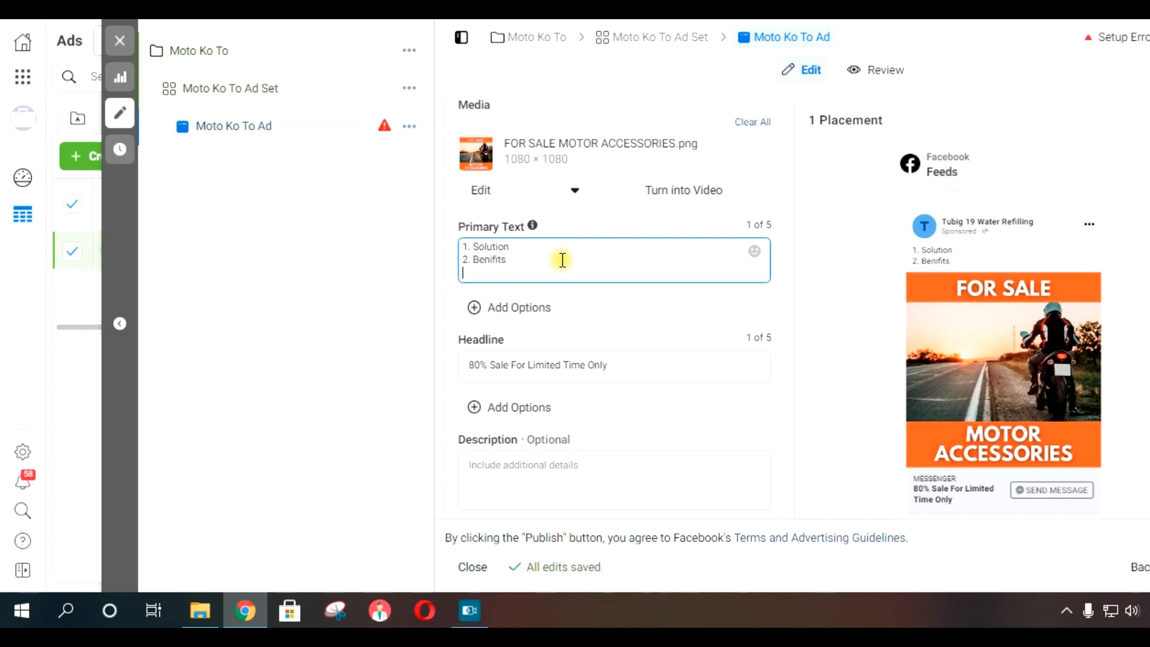
pyautogui.write('3. ')
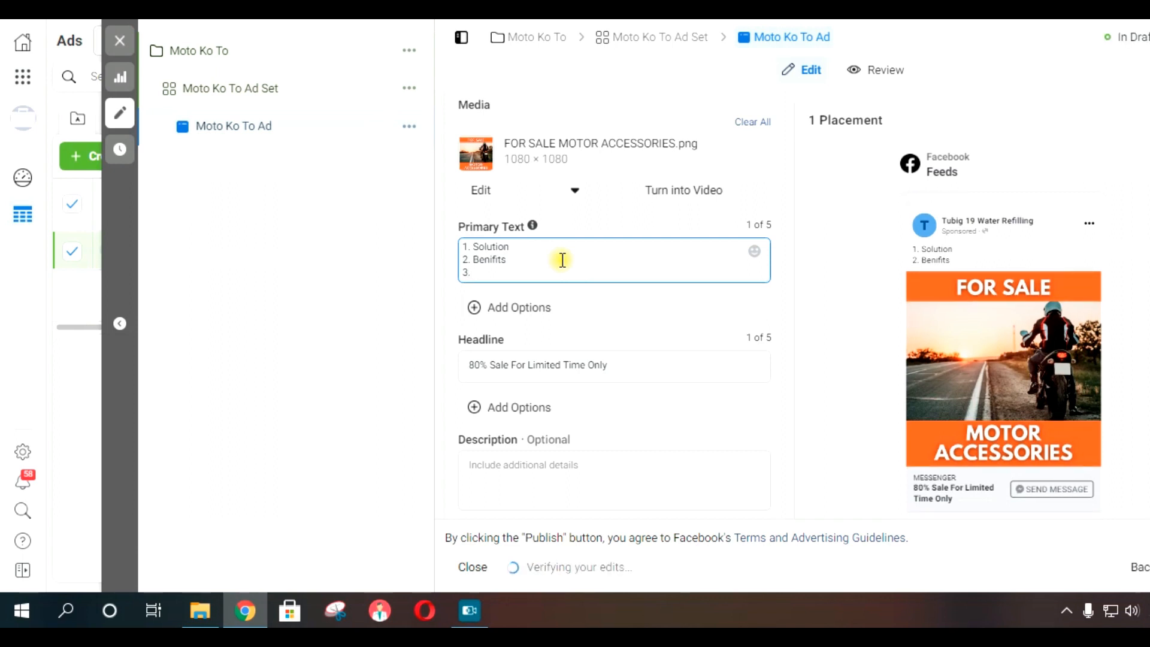
pyautogui.write('Call To A')
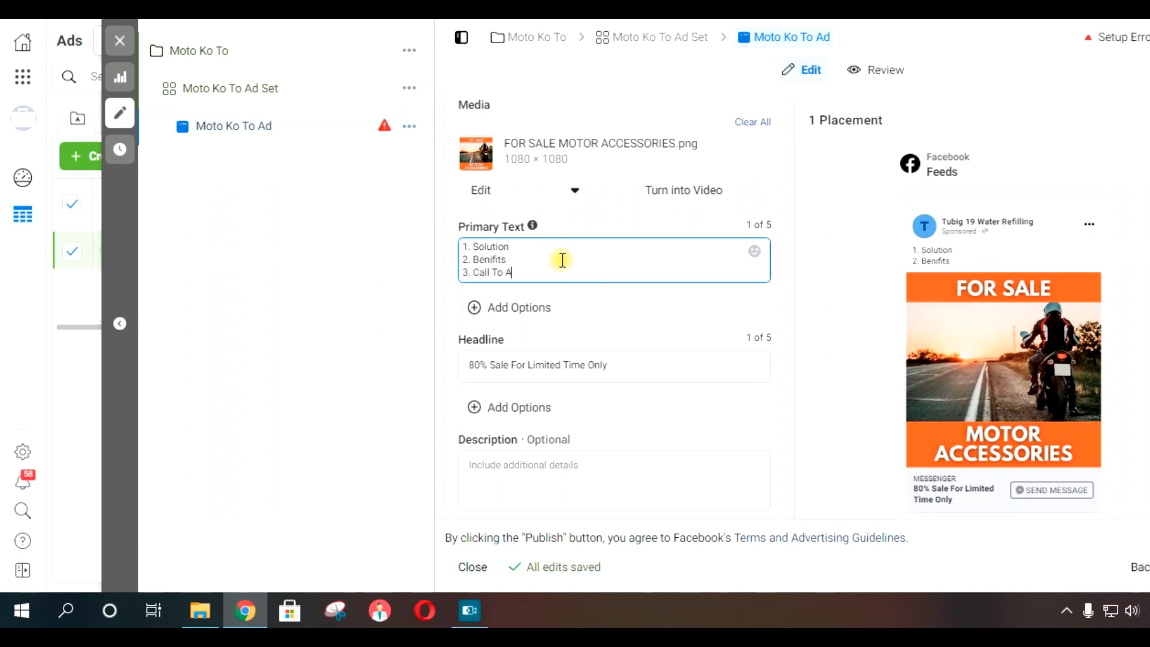
pyautogui.write('ction')
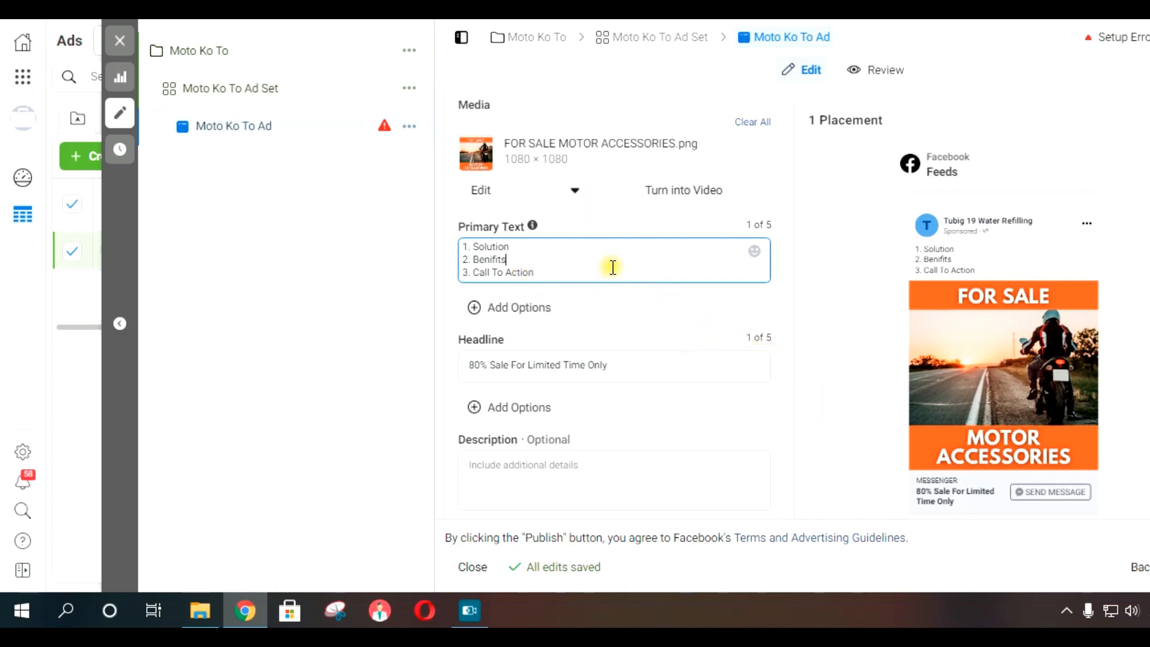
pyautogui.click(826, 321)
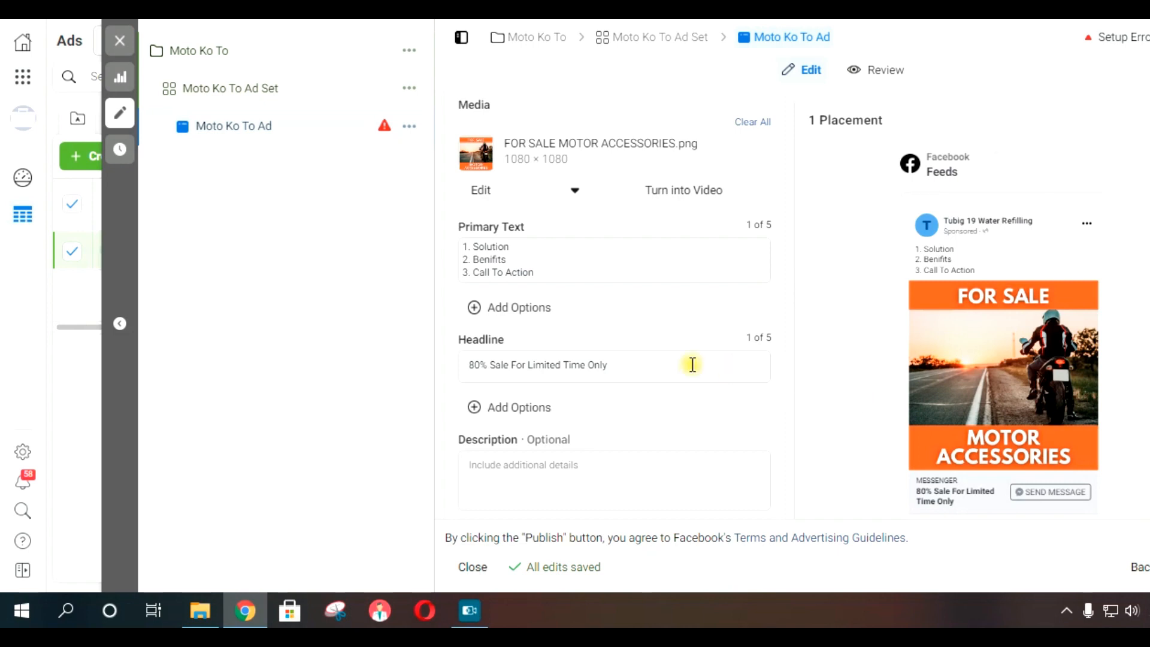
# - Check the Feeds preview and keep Send Message as the ad's Call to Action
pyautogui.scroll(-2, 827, 426)
pyautogui.scroll(2, 827, 425)
pyautogui.moveTo(1040, 324)
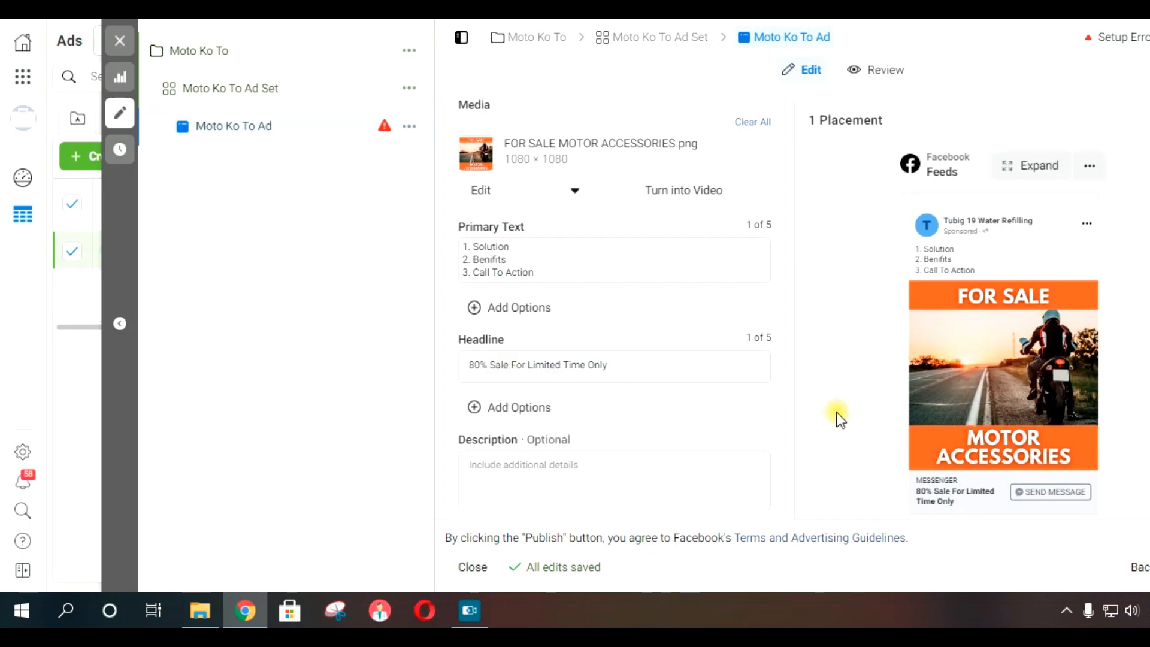
pyautogui.scroll(-2, 910, 318)
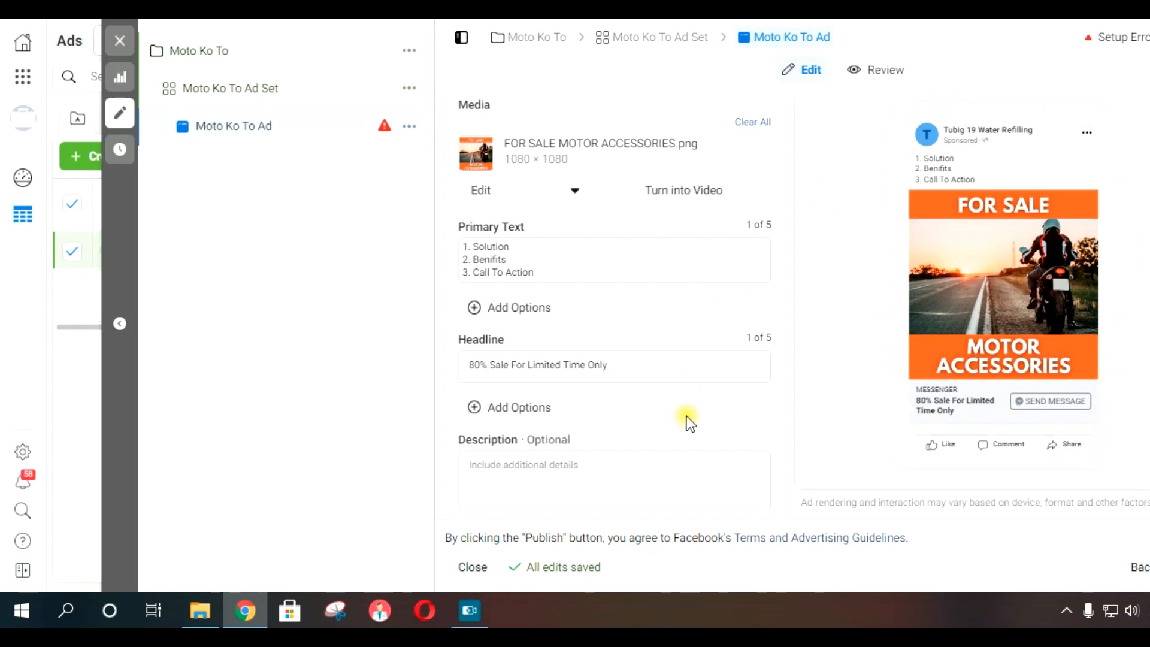
pyautogui.scroll(-6, 686, 416)
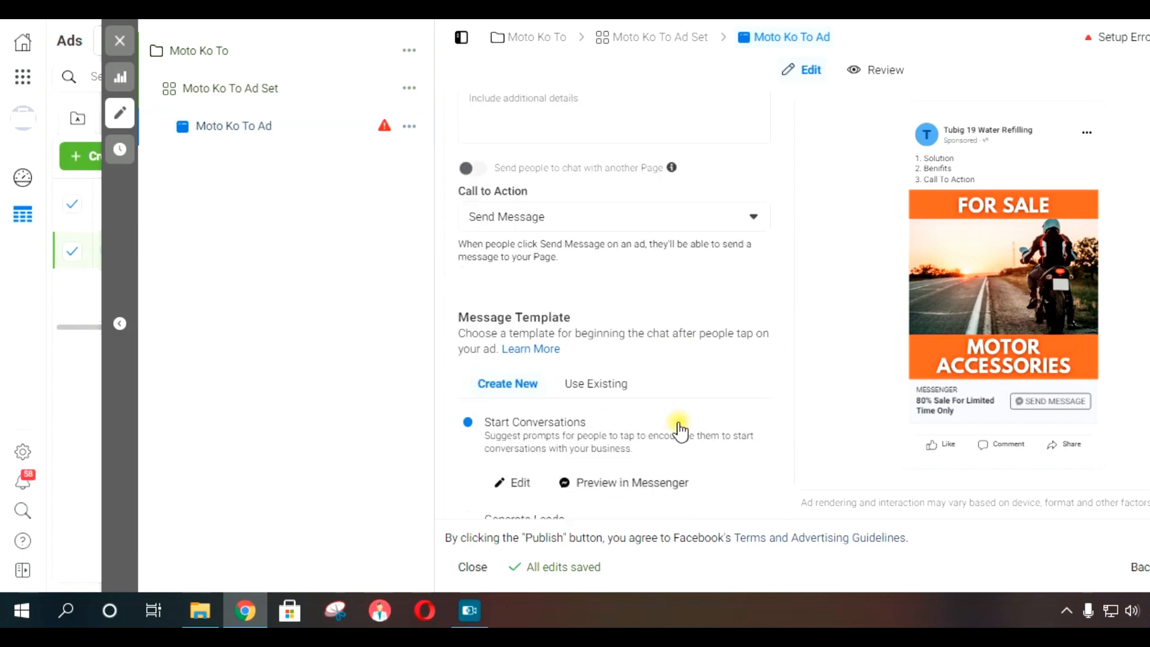
pyautogui.scroll(2, 786, 372)
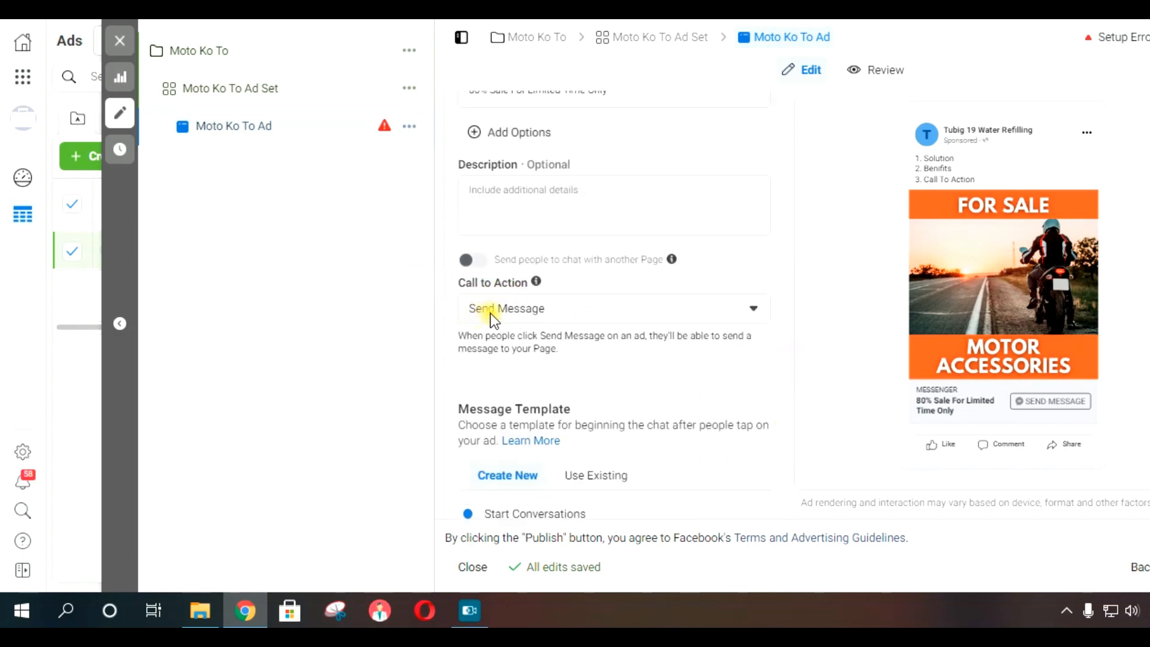
pyautogui.click(519, 314)
pyautogui.click(531, 513)
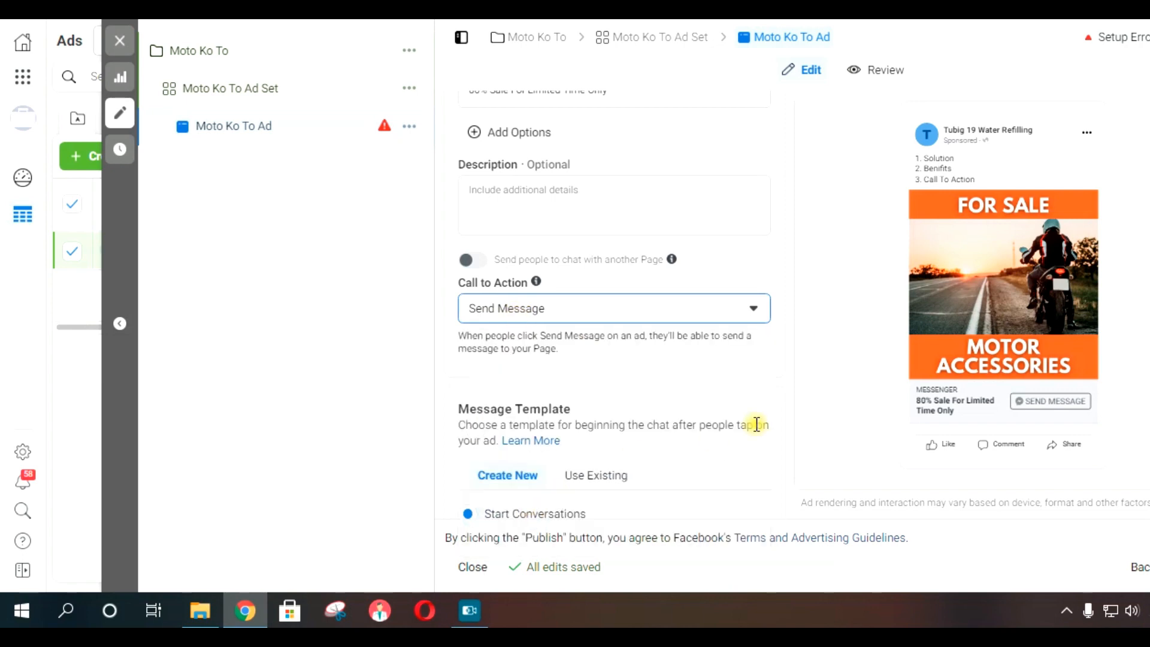
# - Open the new Start Conversations message template for editing and examine its Messenger preview
pyautogui.scroll(-5, 757, 424)
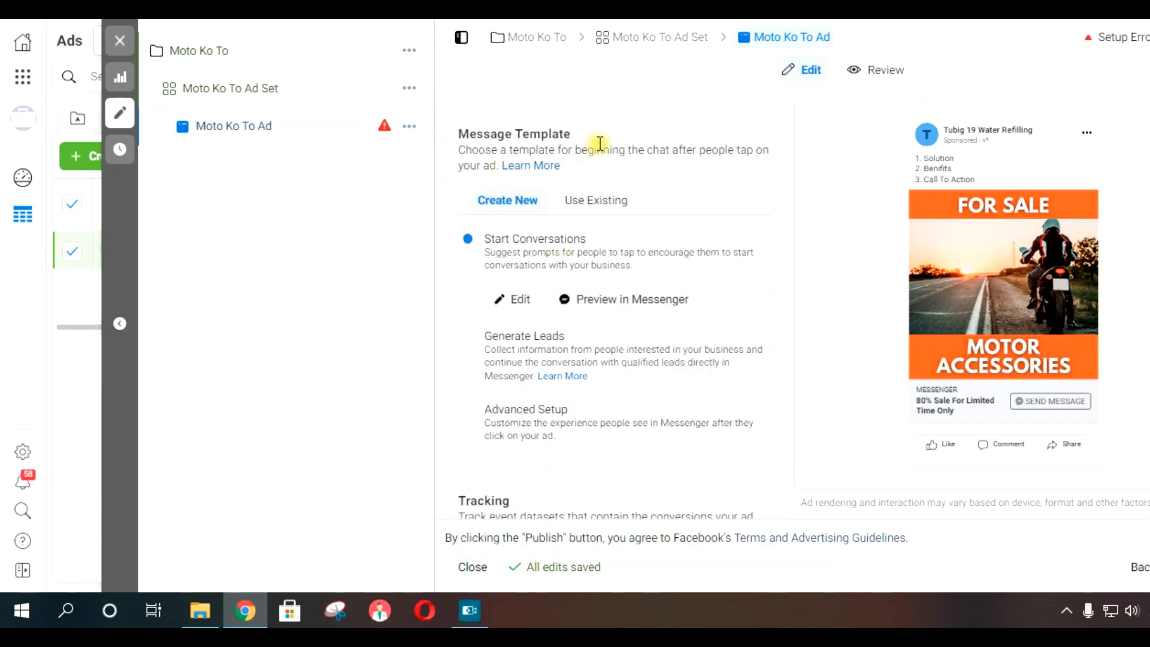
pyautogui.moveTo(599, 144); pyautogui.dragTo(449, 134)
pyautogui.click(642, 149)
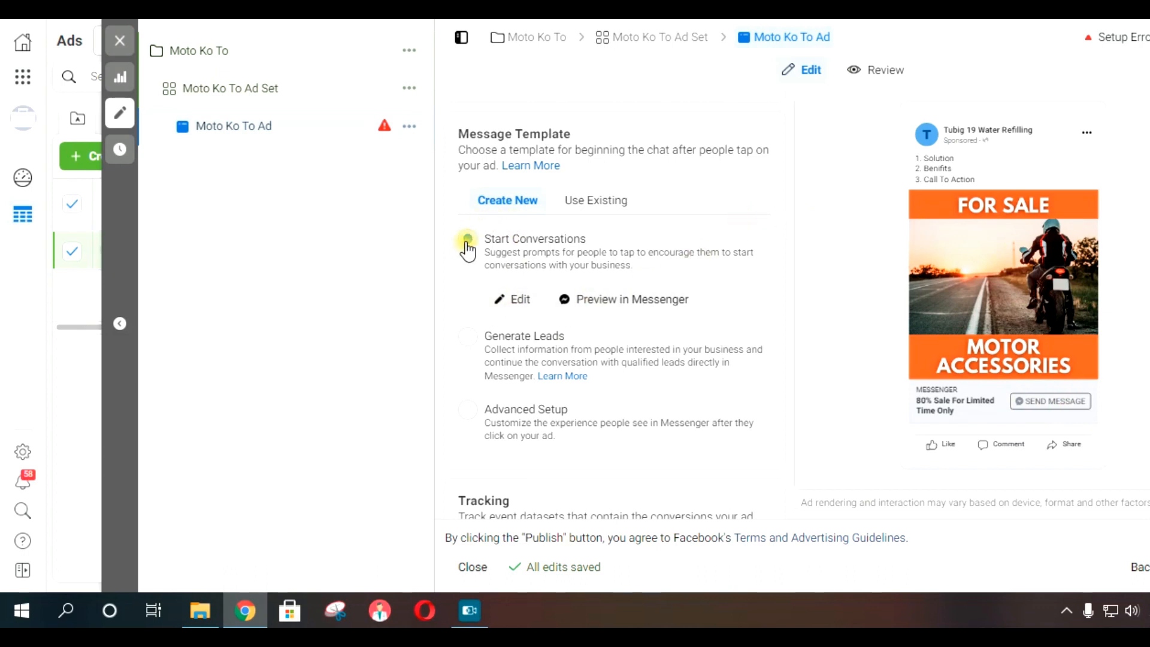
pyautogui.click(514, 300)
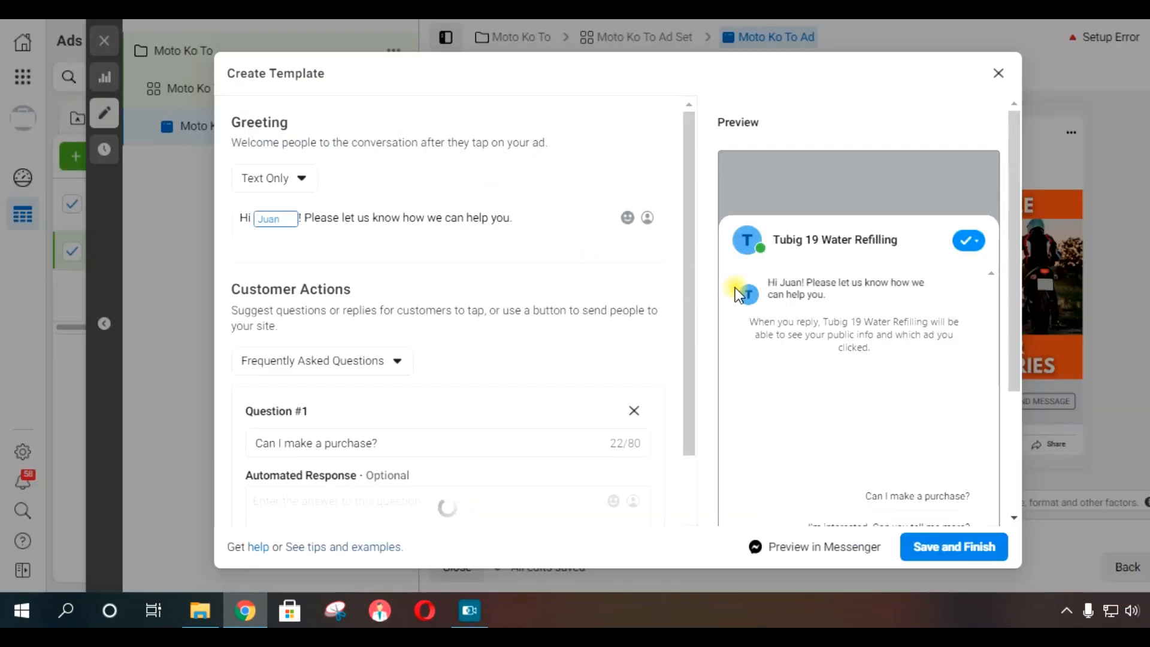
pyautogui.moveTo(1011, 328); pyautogui.dragTo(1024, 399)
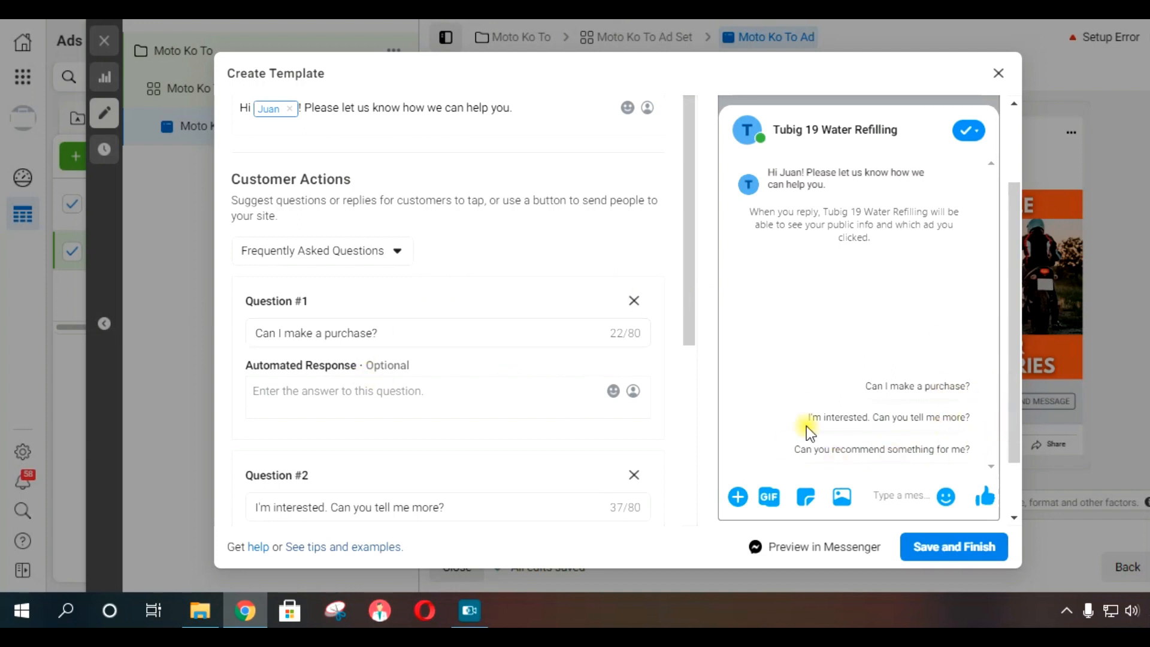
# - Remove the "I'm interested. Can you tell me more?" and "Can you recommend something for me?" questions from the template's Customer Actions
pyautogui.scroll(-6, 434, 344)
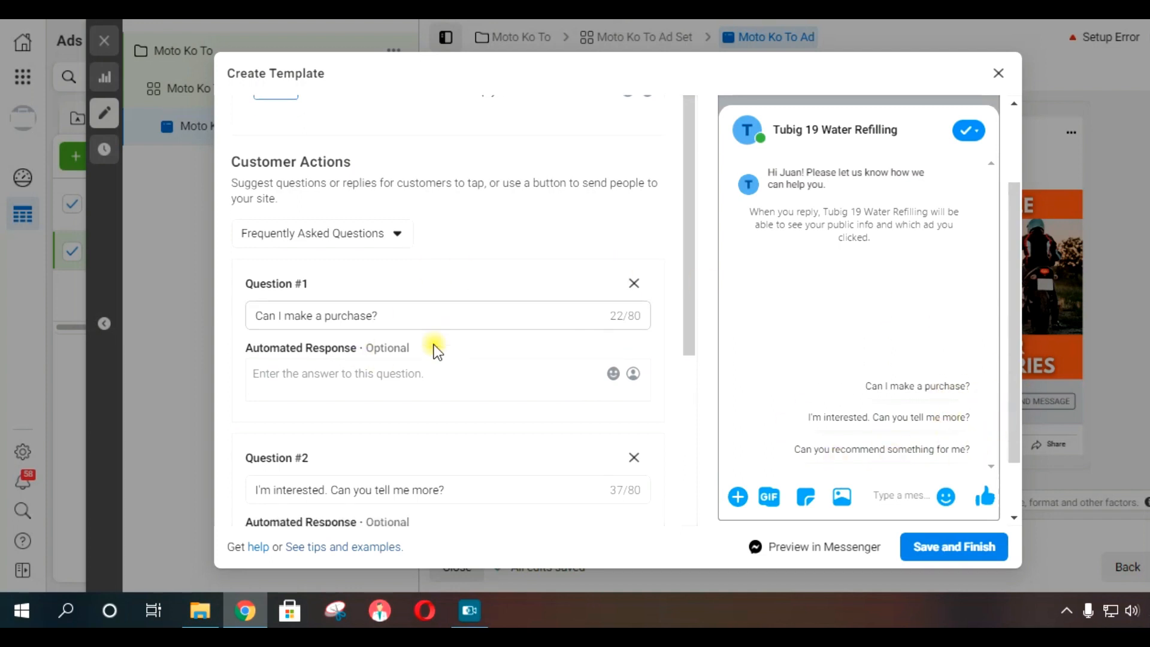
pyautogui.click(634, 284)
pyautogui.scroll(3, 626, 300)
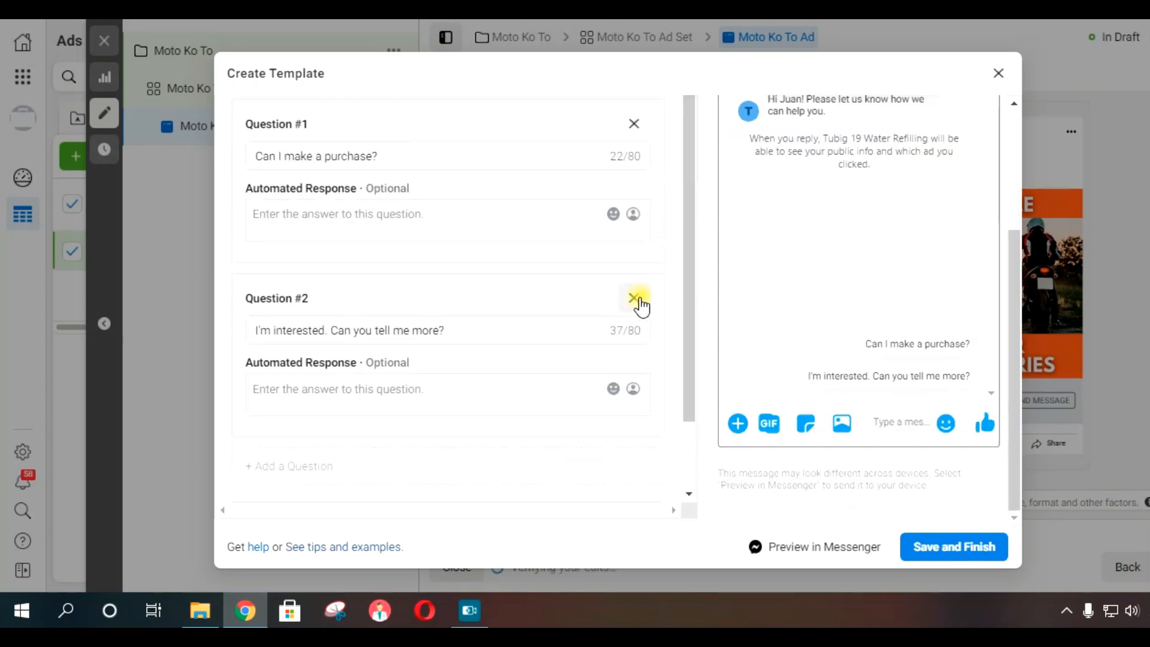
pyautogui.click(635, 299)
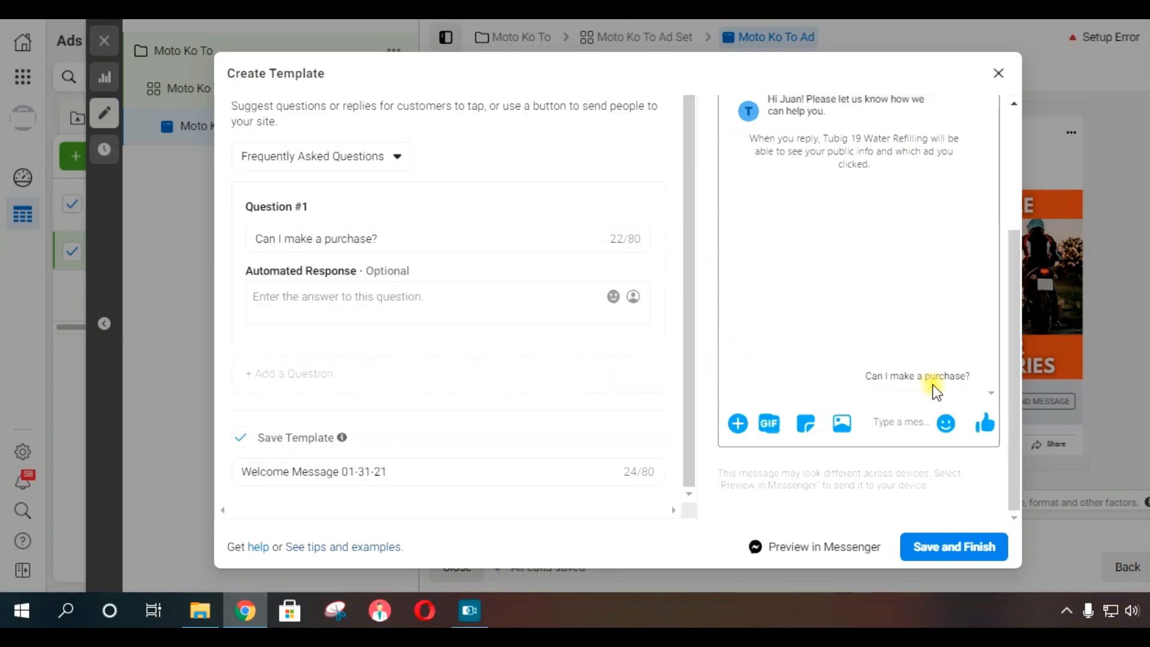
pyautogui.scroll(1, 386, 308)
# - Replace the text of Question #1 in the message template with "How much?"
pyautogui.click(470, 256)
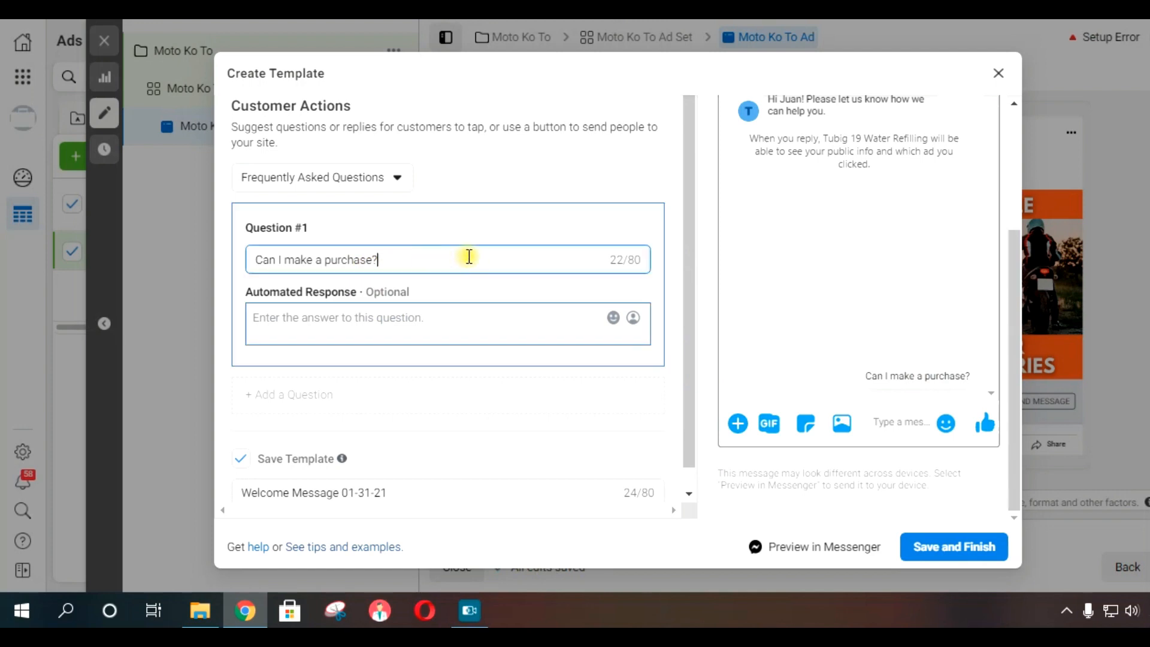
pyautogui.moveTo(470, 256); pyautogui.dragTo(244, 258)
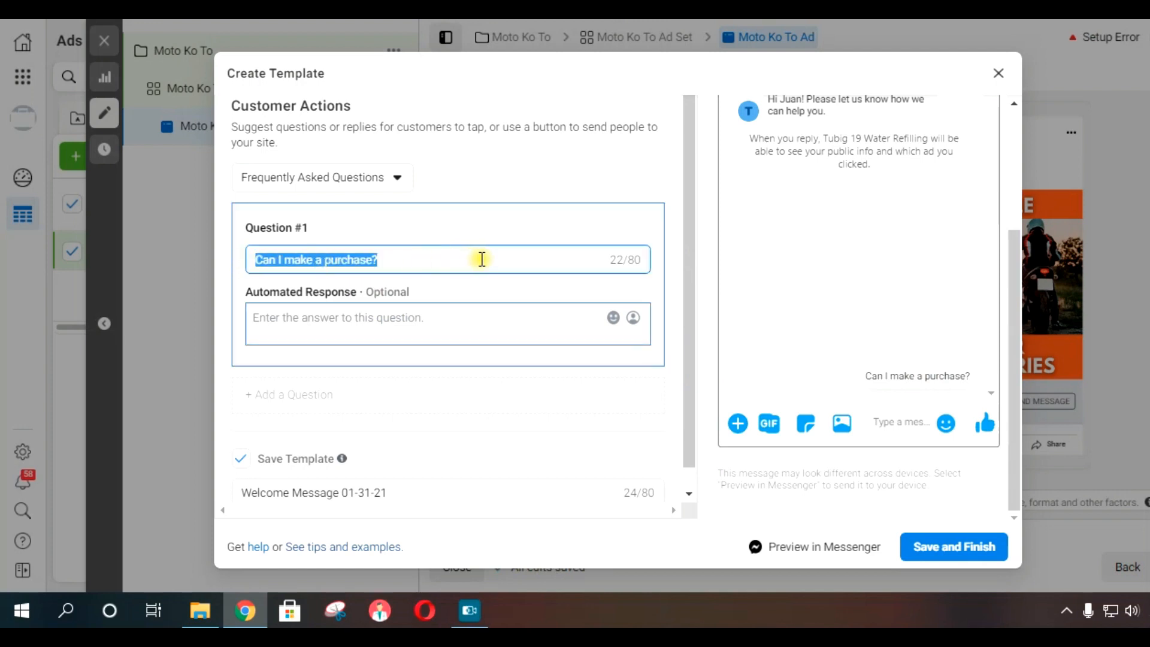
pyautogui.write('how')
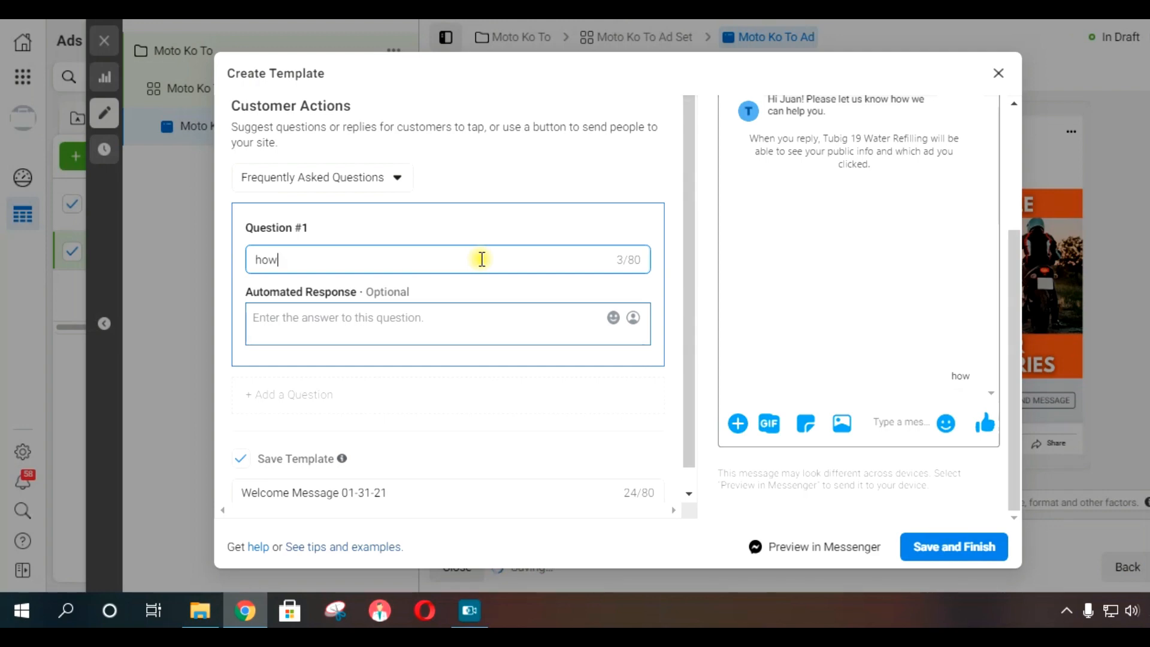
pyautogui.press('BackSpace')
pyautogui.press('BackSpace')
pyautogui.press('BackSpace')
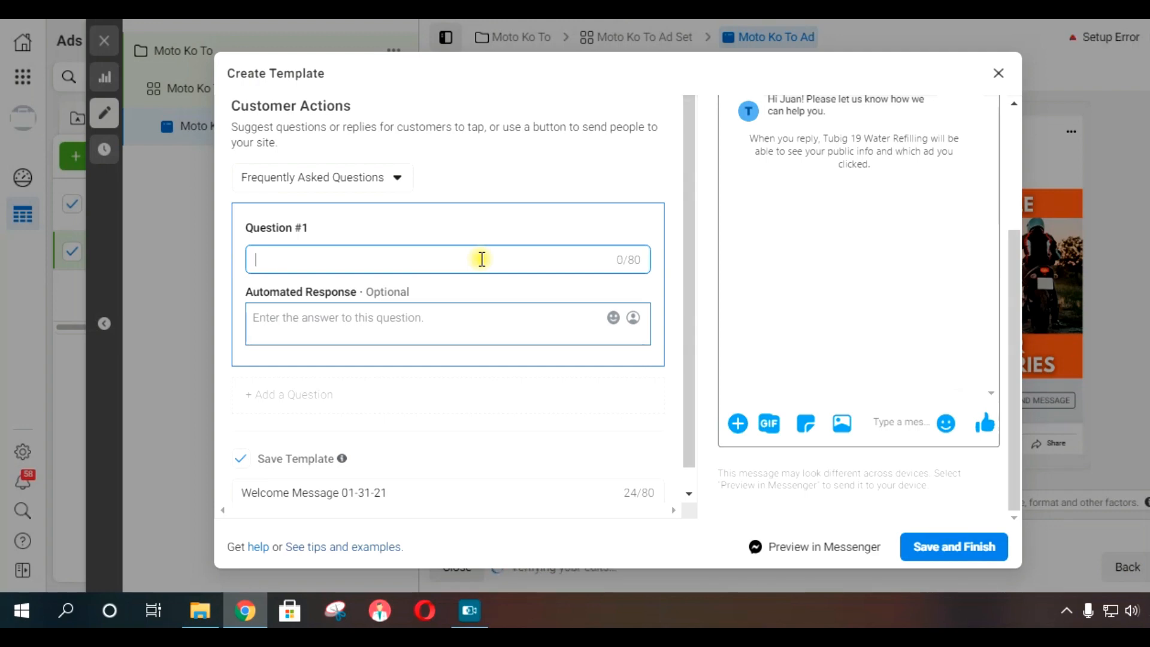
pyautogui.write('How')
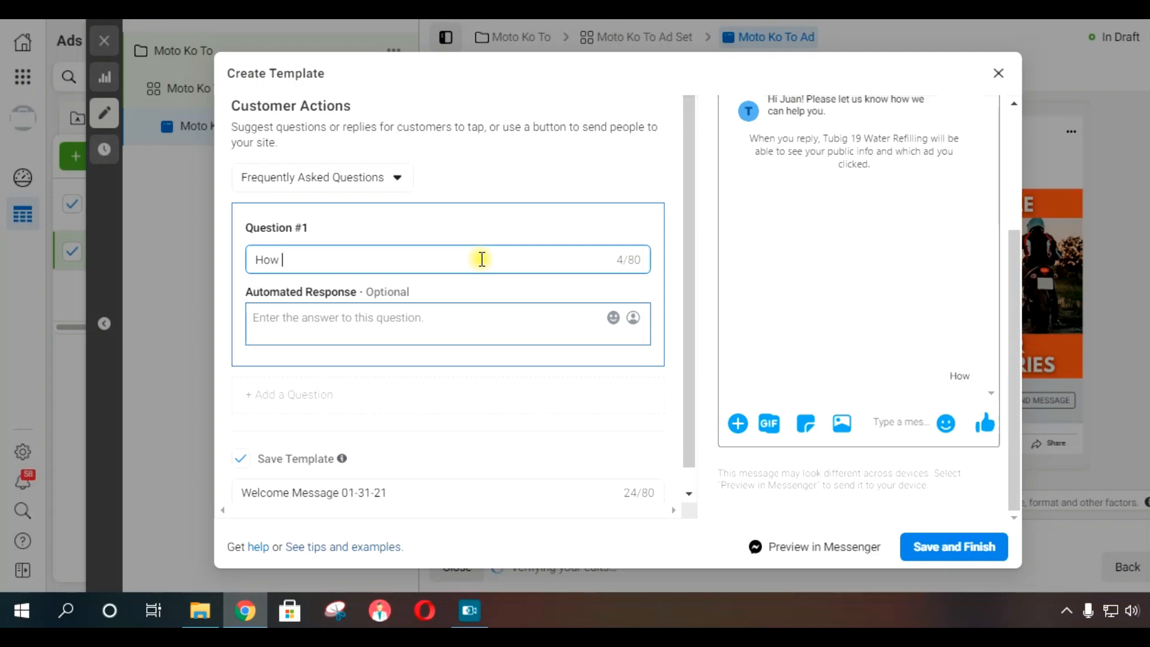
pyautogui.write('much?')
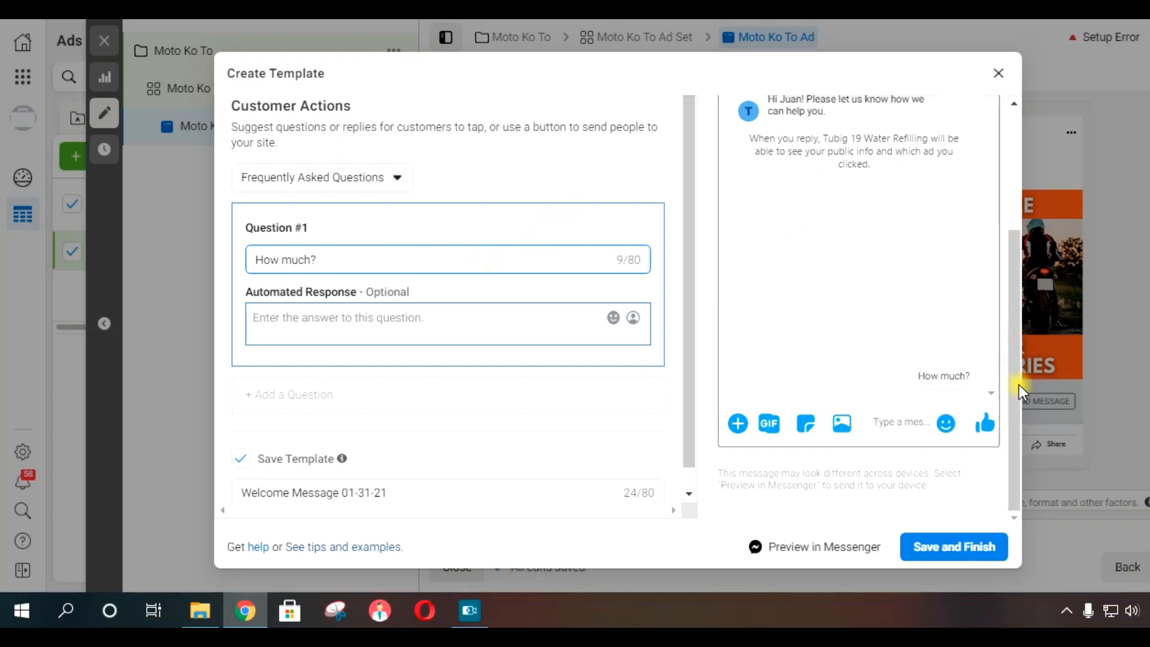
# - Enter "99 Pesos because it's sale at 80% OFF." as the Automated Response to the "How much?" question
pyautogui.click(626, 185)
pyautogui.click(311, 318)
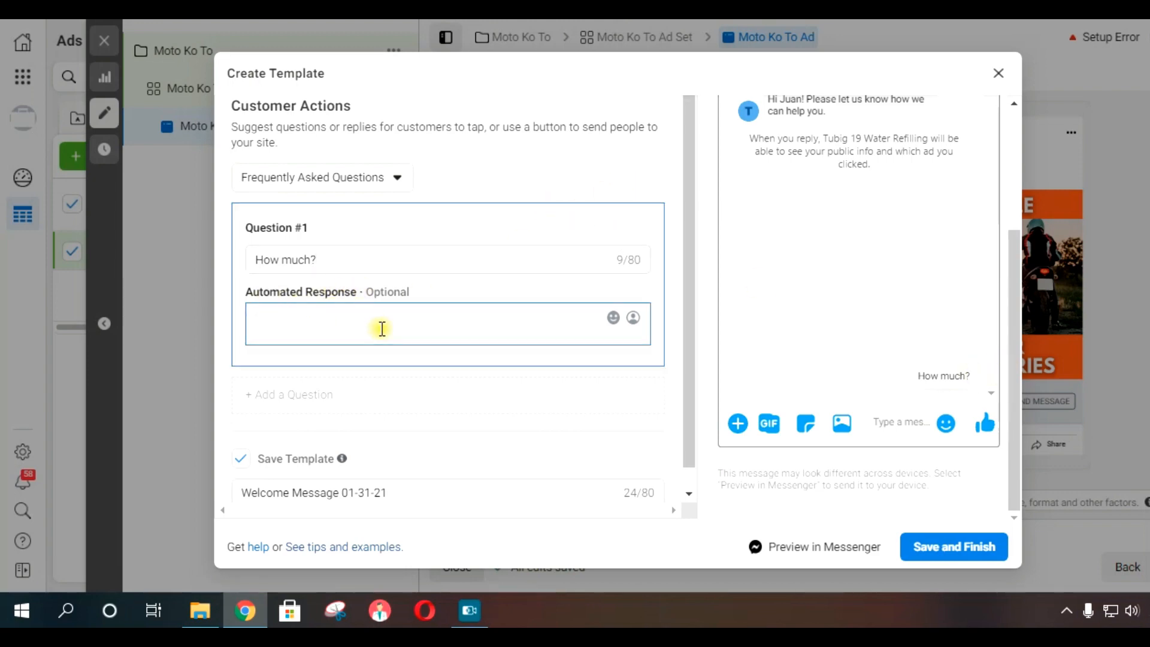
pyautogui.write('99 Pesos')
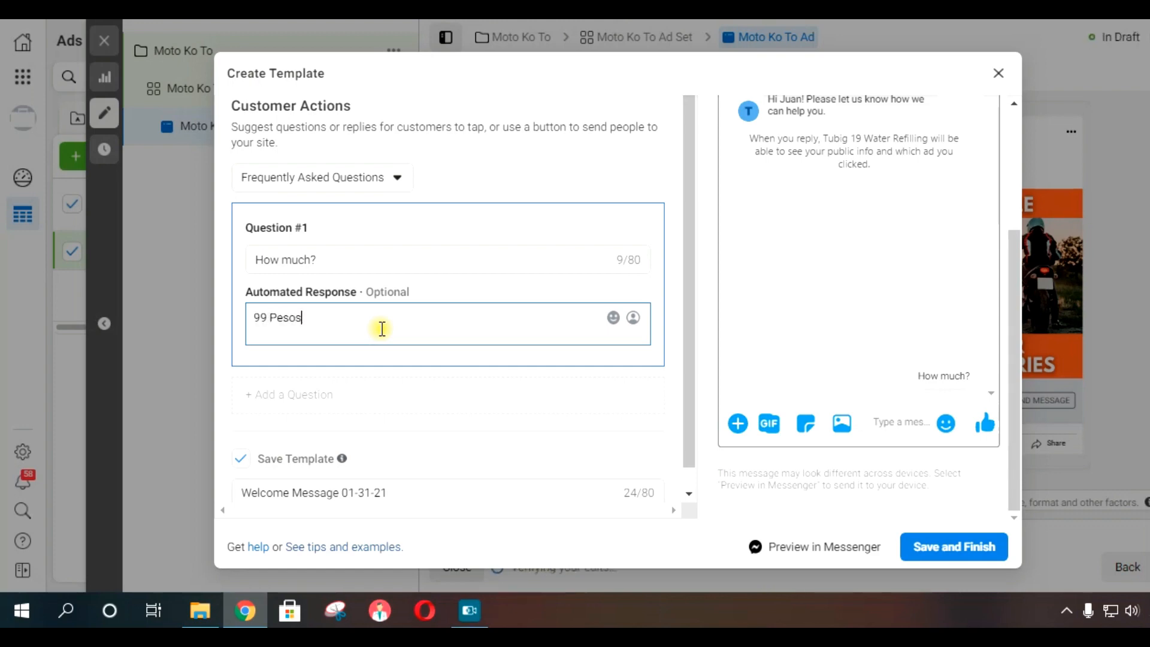
pyautogui.write(" because it's sale ")
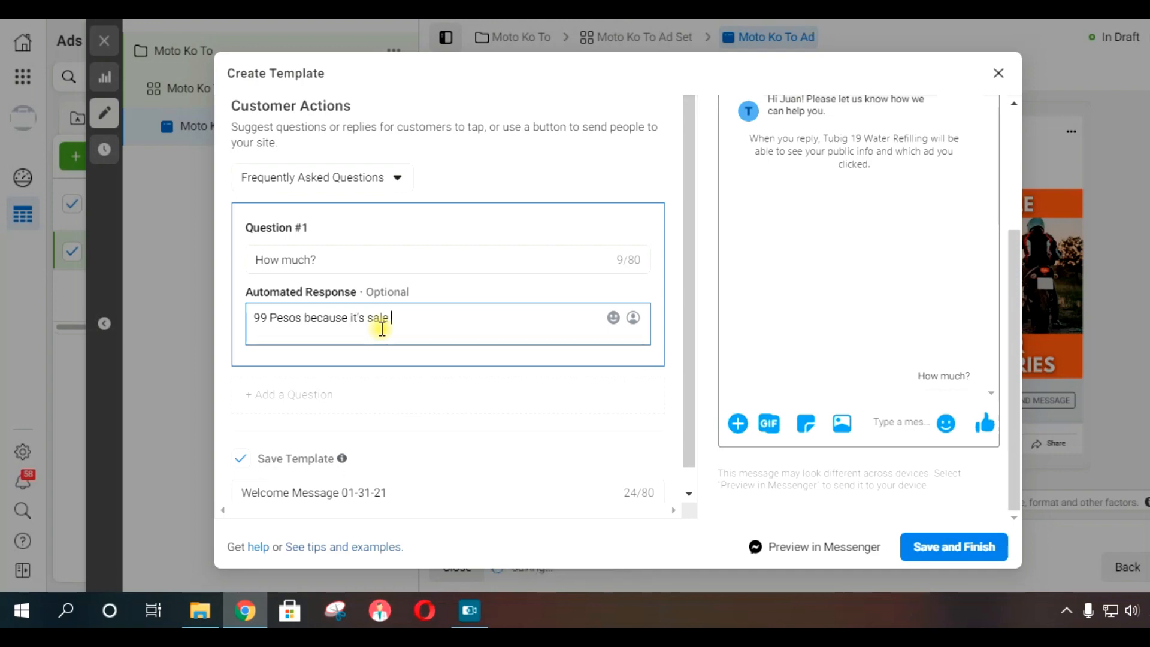
pyautogui.write('at 80%')
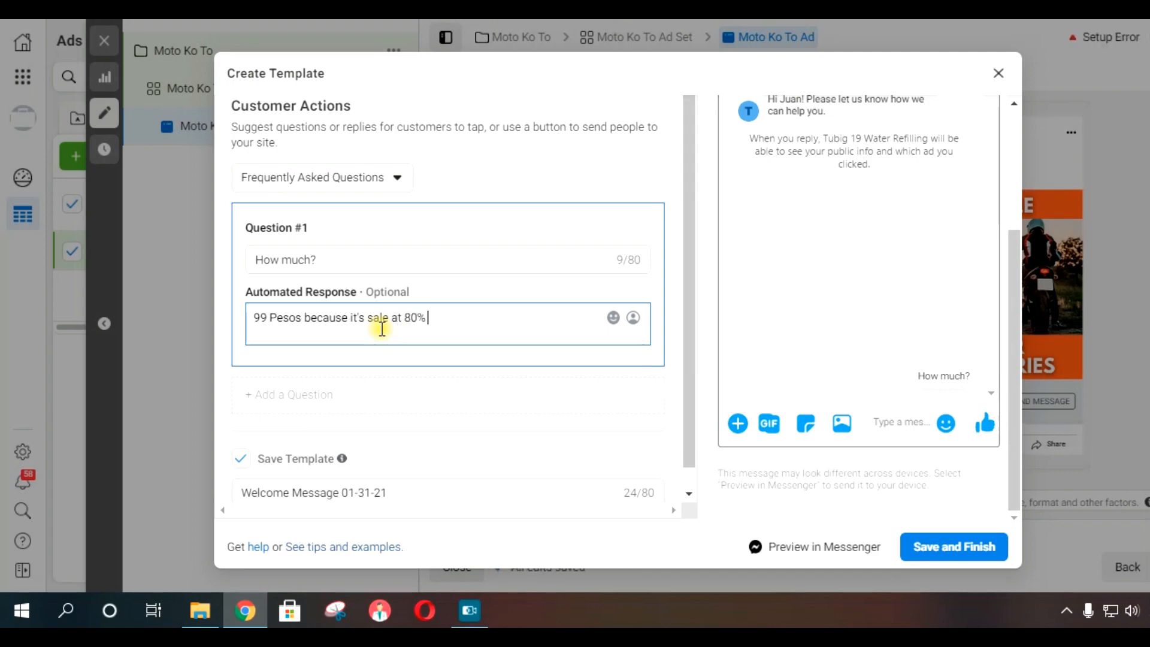
pyautogui.write(' OFF.')
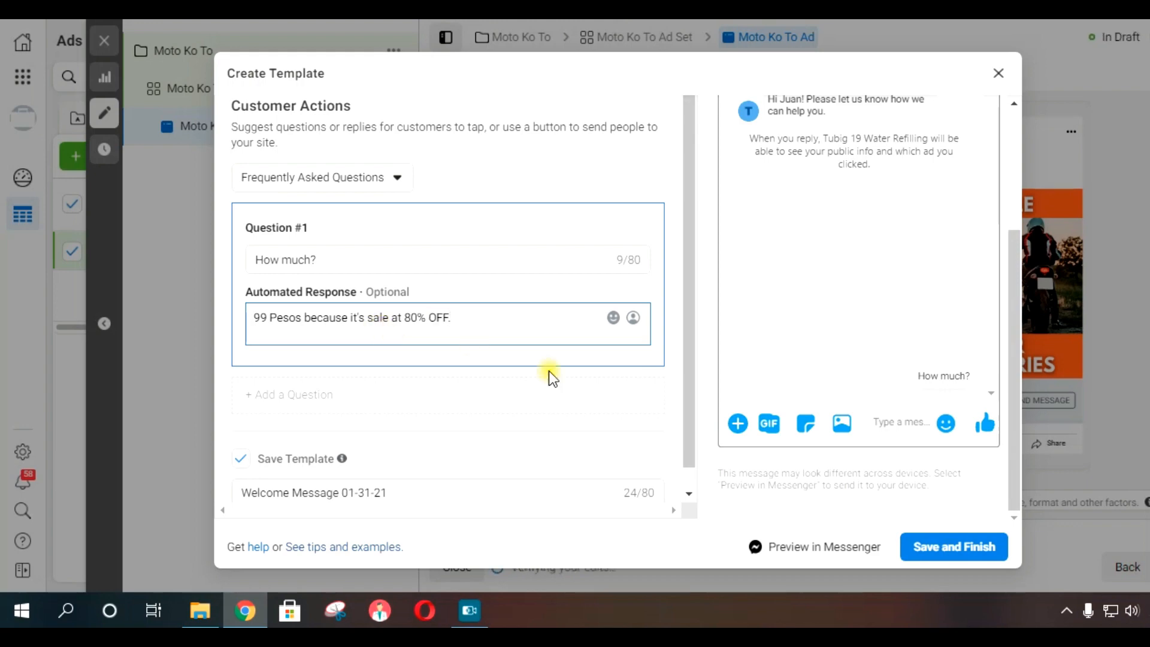
pyautogui.click(649, 180)
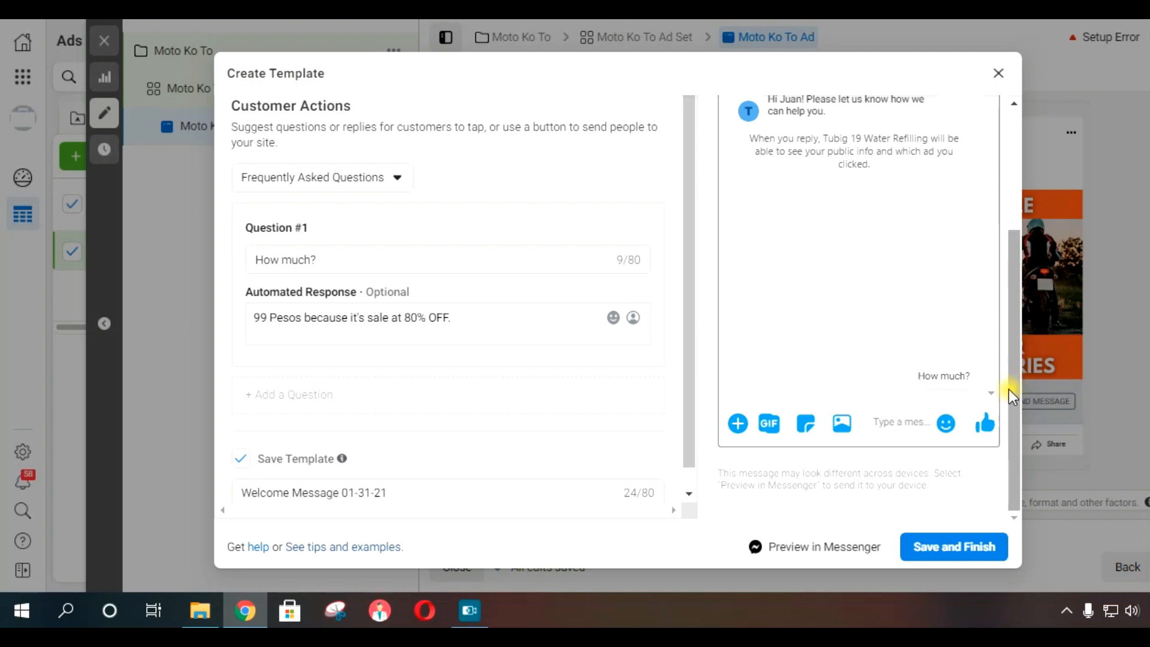
pyautogui.moveTo(1016, 470); pyautogui.dragTo(1019, 430)
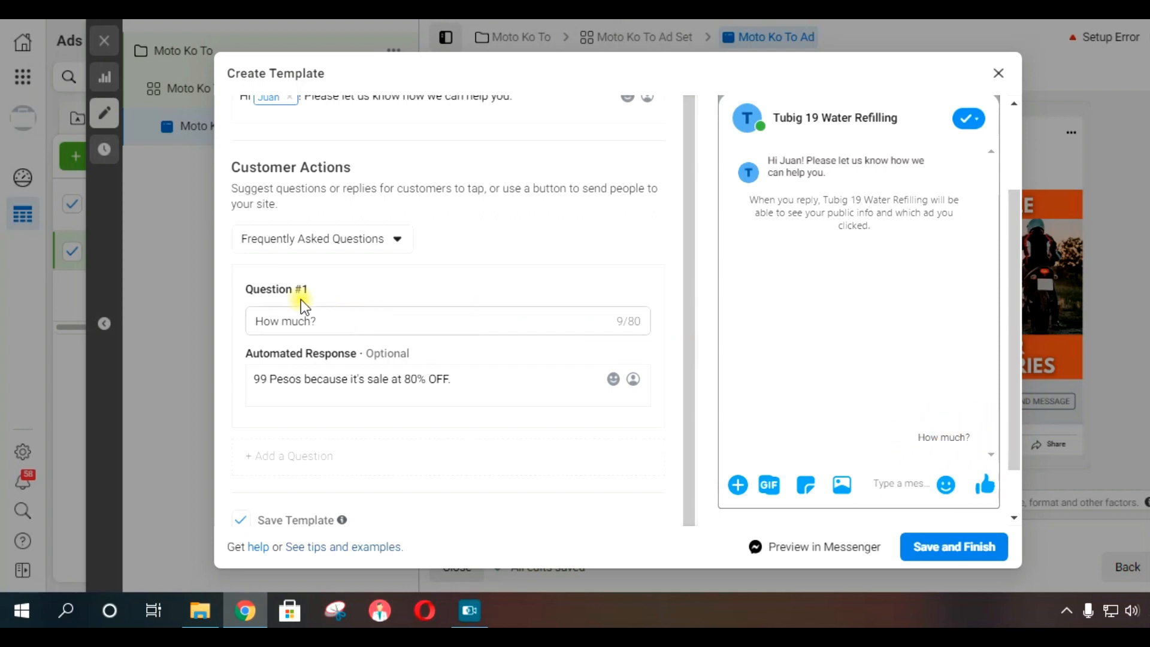
pyautogui.click(483, 382)
pyautogui.moveTo(483, 382); pyautogui.dragTo(249, 373)
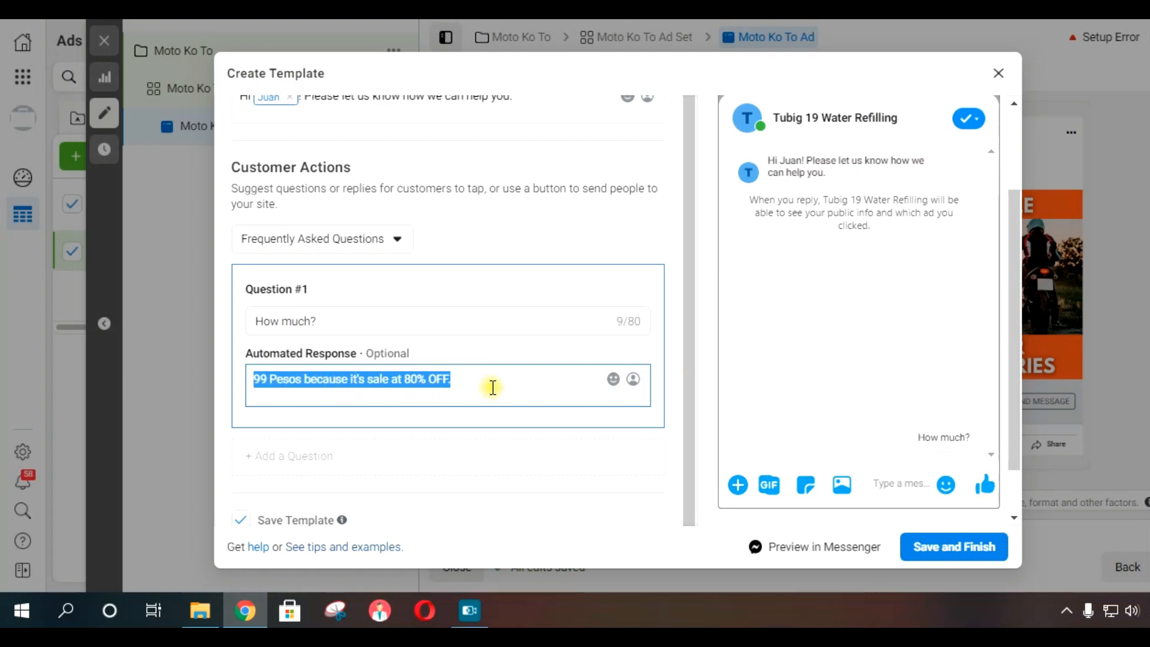
pyautogui.moveTo(508, 390); pyautogui.dragTo(256, 385)
pyautogui.click(523, 385)
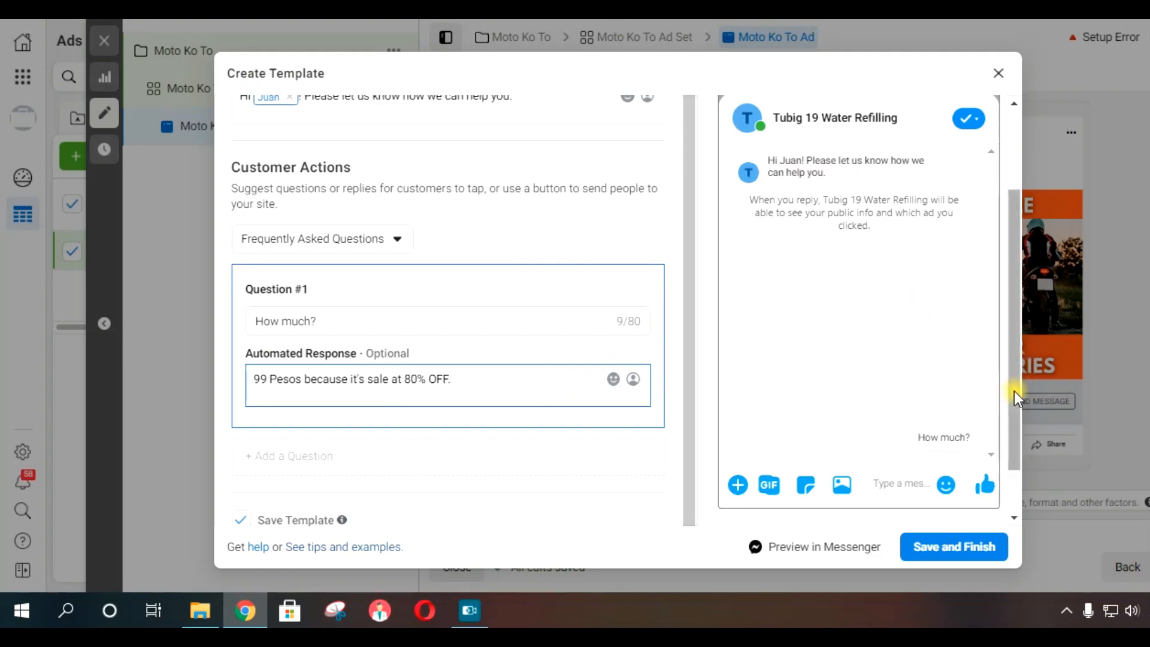
# - Rename the saved message template as "Auto Reply Moto Ko To" and save it to the ad
pyautogui.moveTo(1015, 391); pyautogui.dragTo(1015, 446)
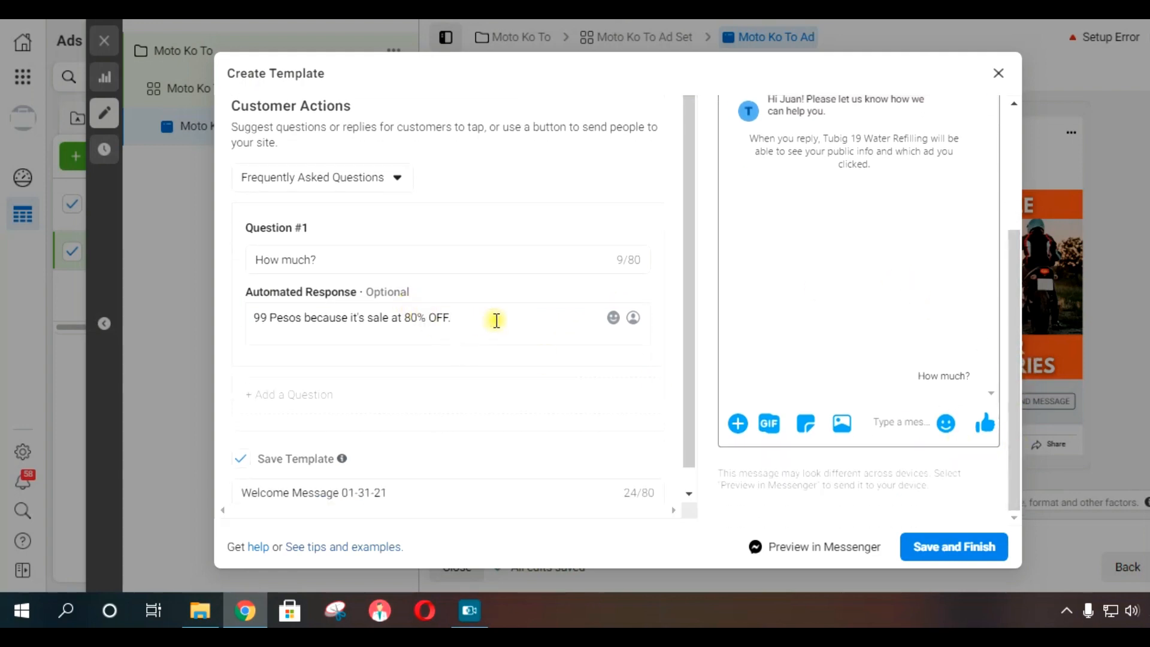
pyautogui.scroll(-1, 472, 420)
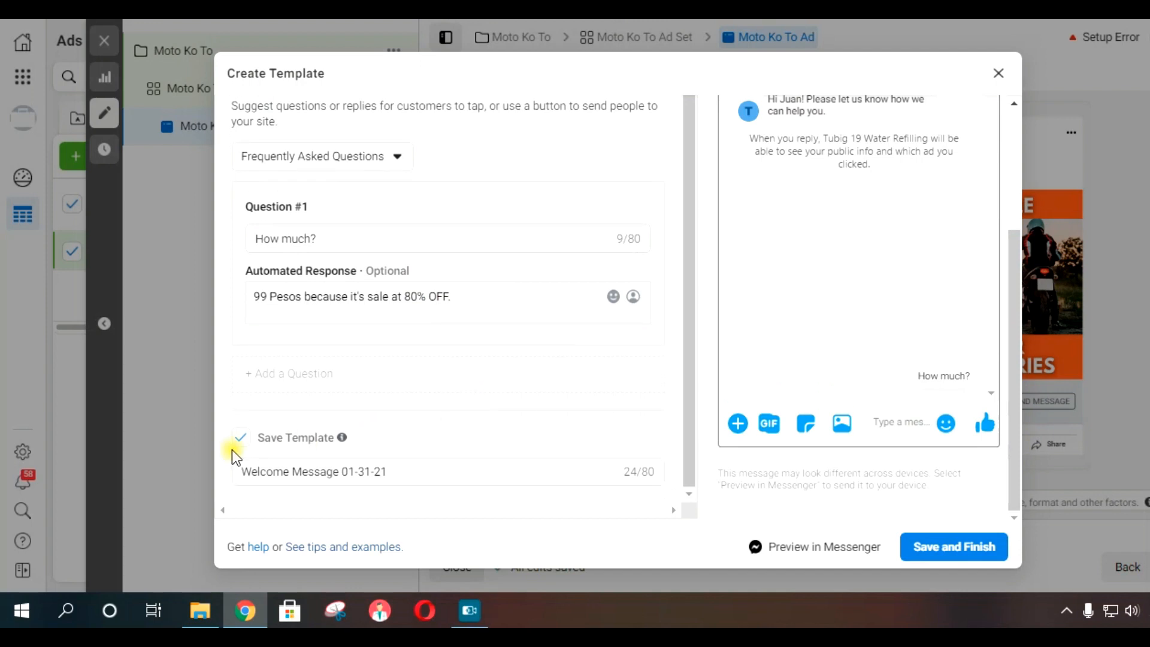
pyautogui.moveTo(455, 473); pyautogui.dragTo(221, 472)
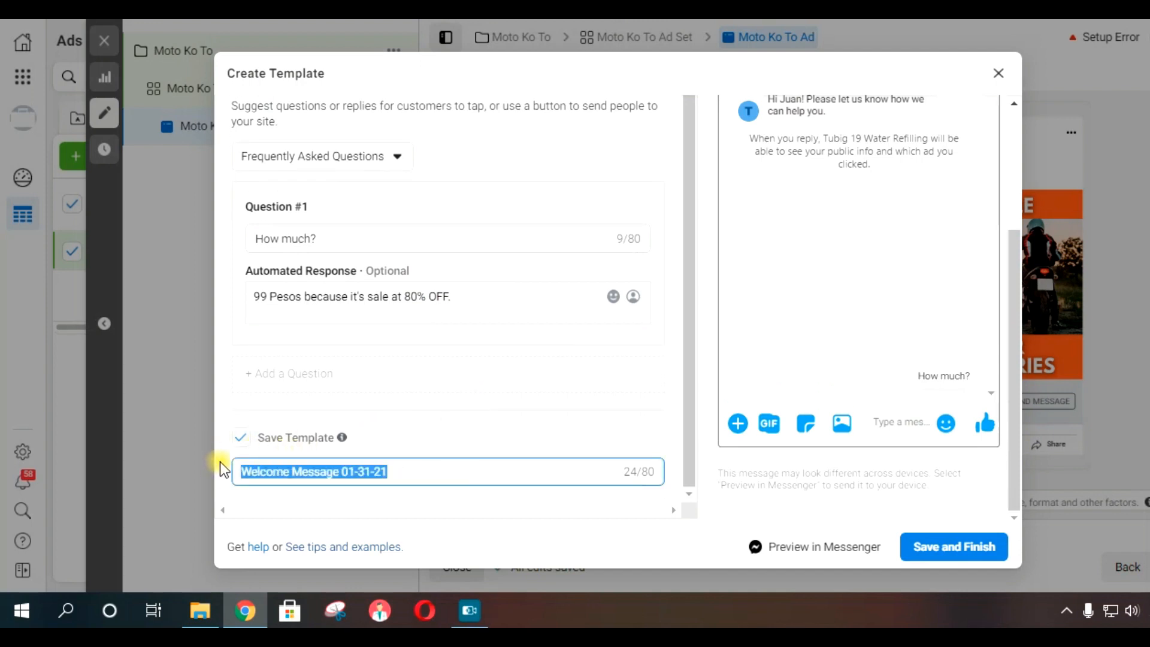
pyautogui.write('Auto')
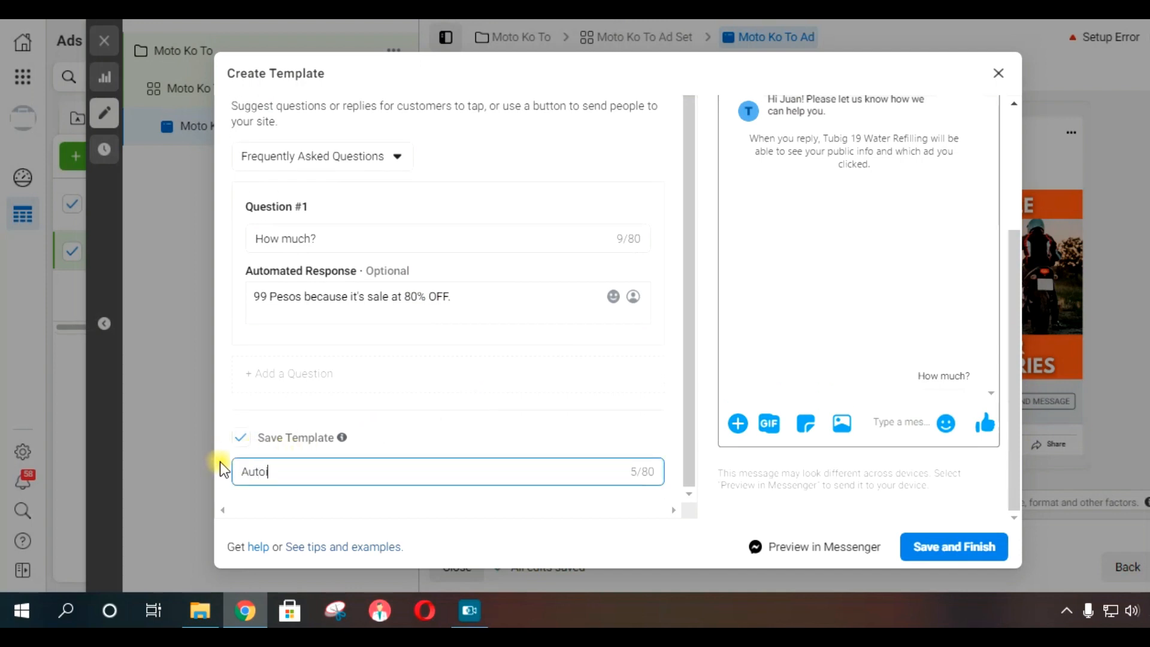
pyautogui.write(' Reply')
pyautogui.write('Moto Ko To')
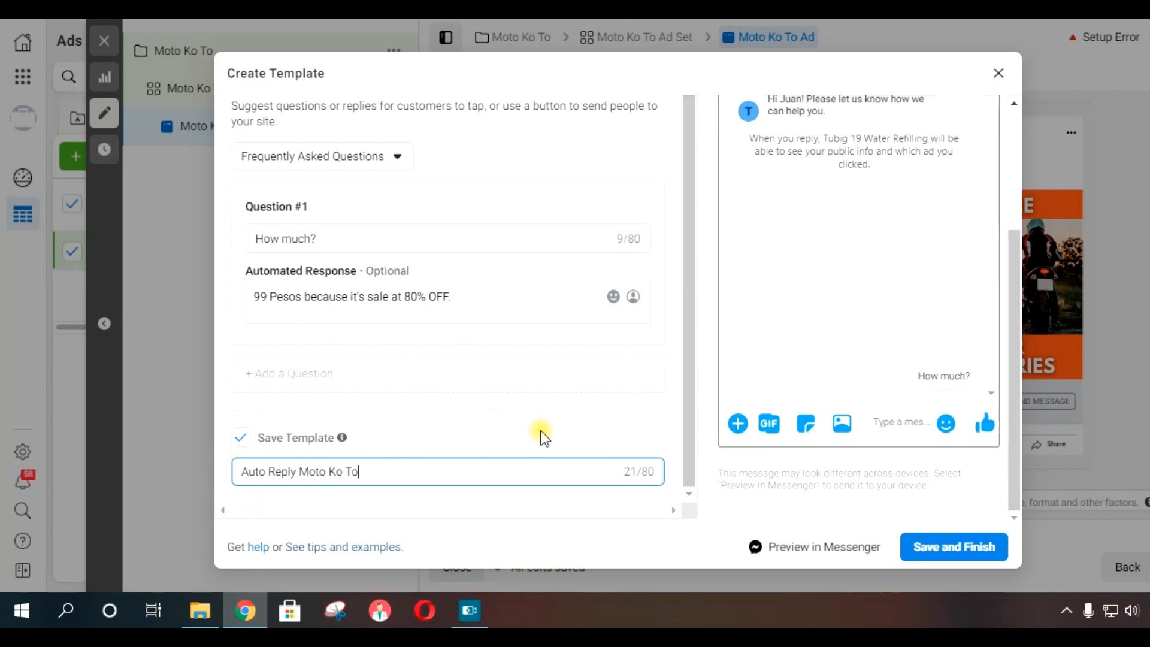
pyautogui.tripleClick(544, 437)
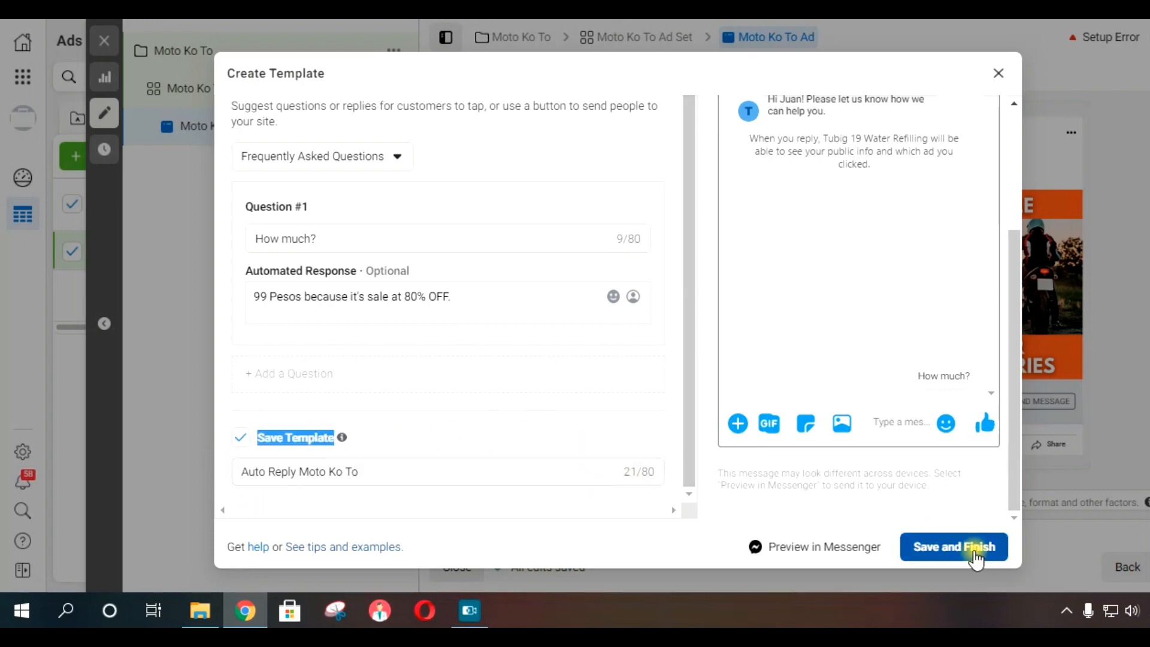
pyautogui.click(976, 557)
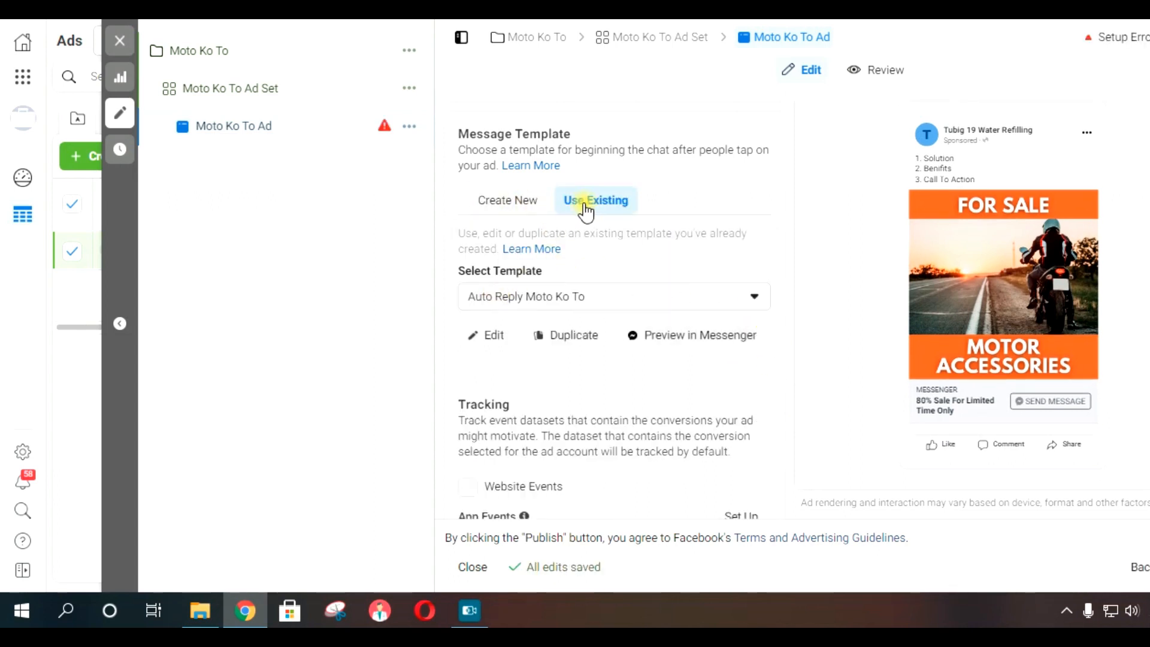
# - Compare the new and existing message template options and keep the existing "Auto Reply Moto Ko To" template selected for the ad
pyautogui.click(507, 200)
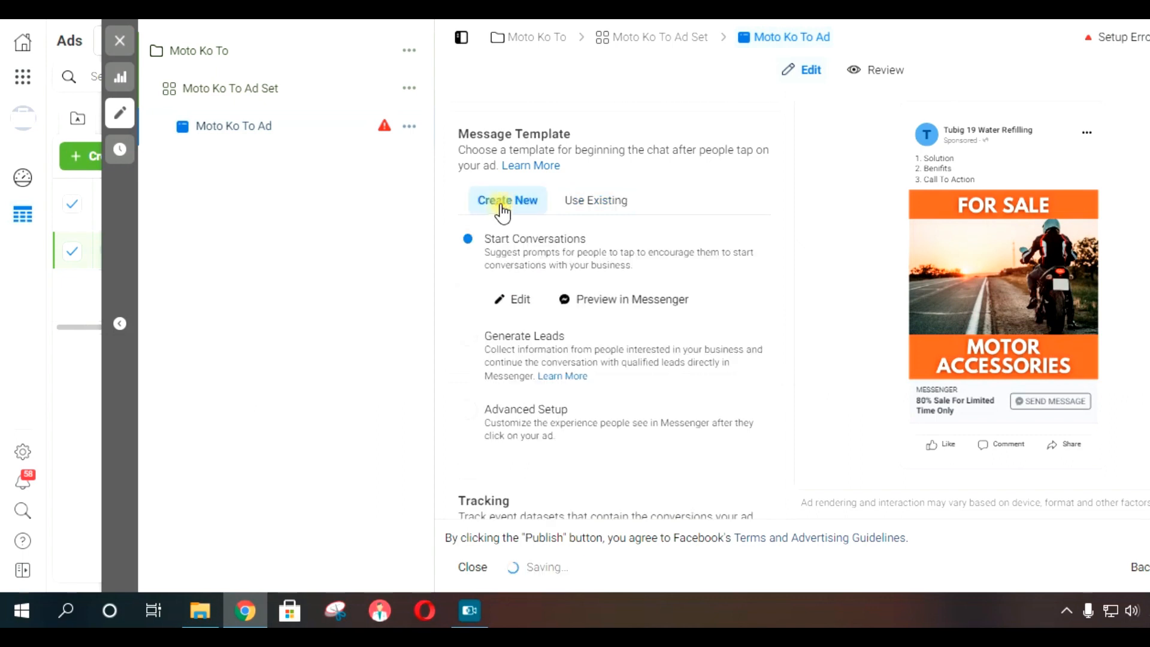
pyautogui.click(602, 200)
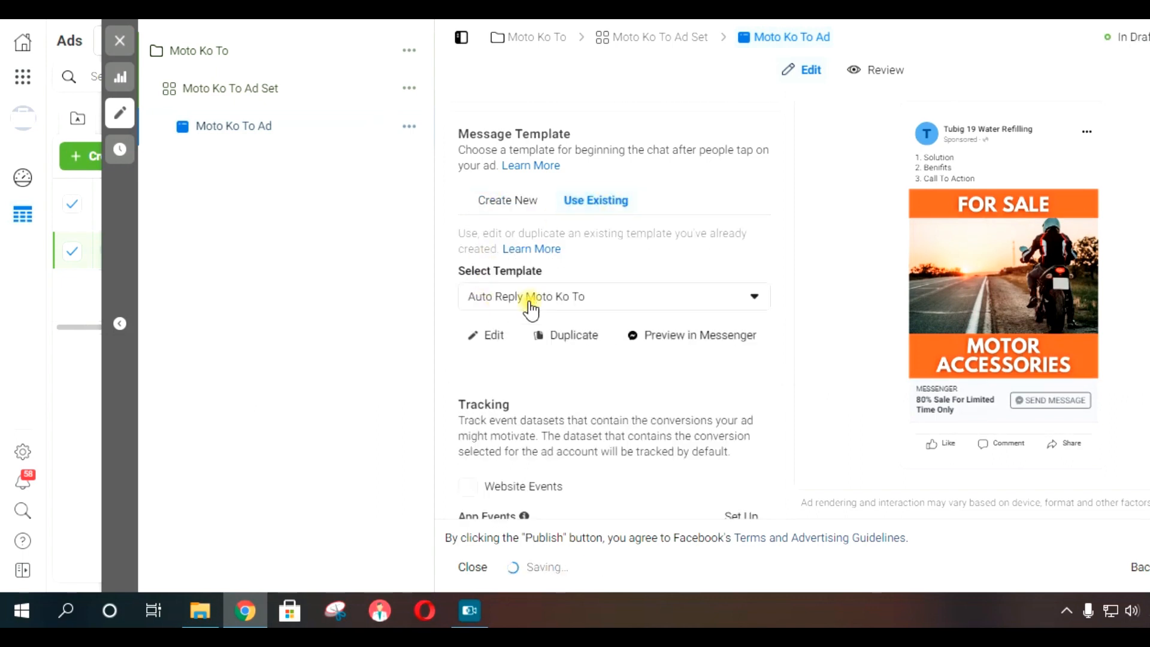
pyautogui.click(645, 300)
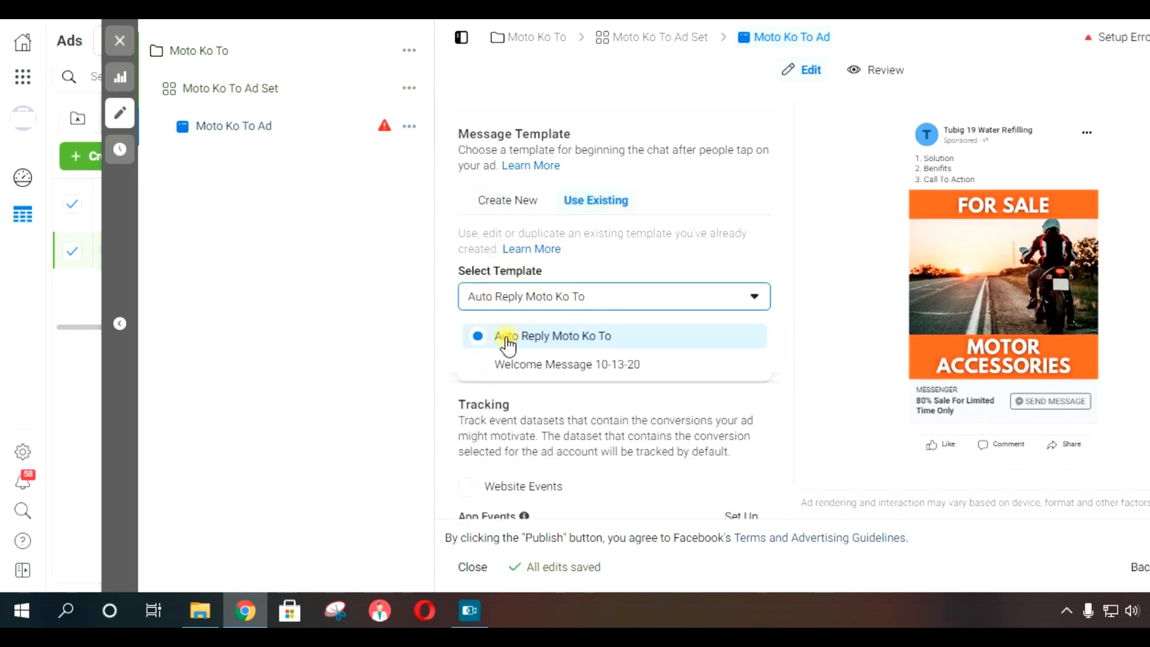
pyautogui.click(602, 342)
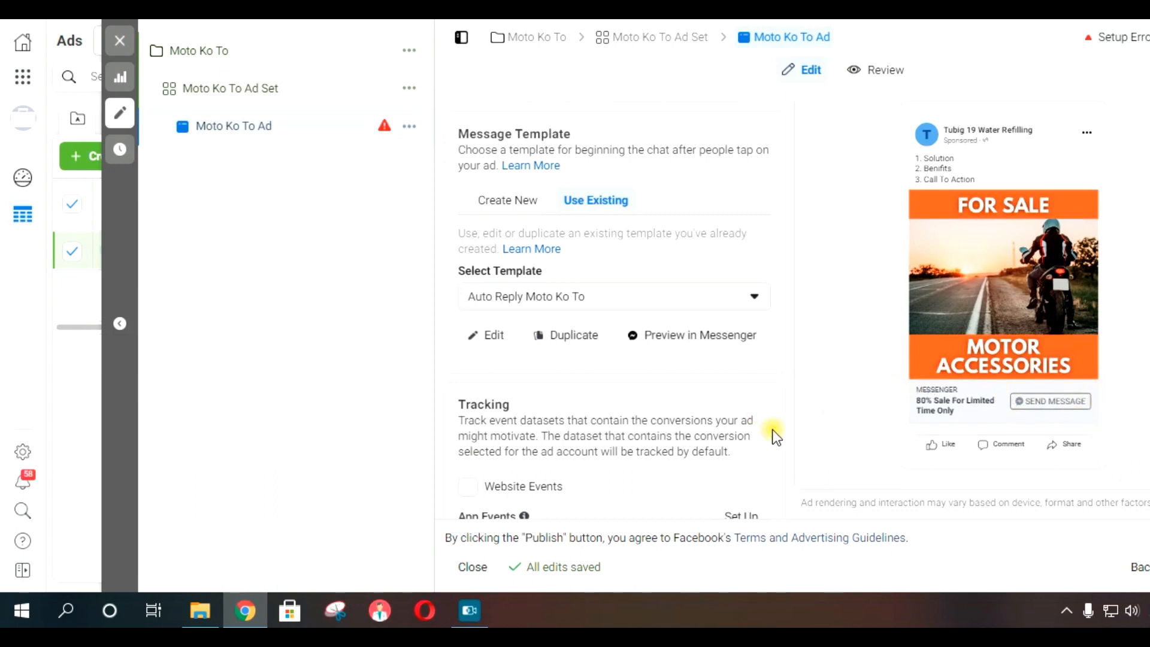
pyautogui.scroll(-1, 875, 421)
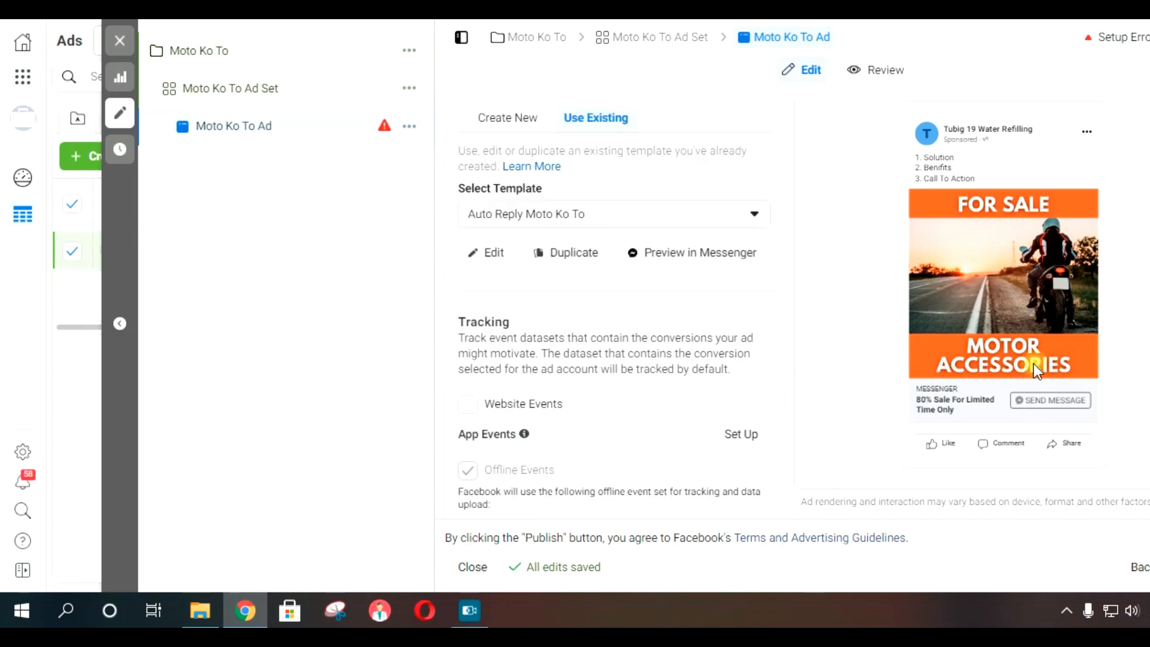
pyautogui.scroll(1, 759, 414)
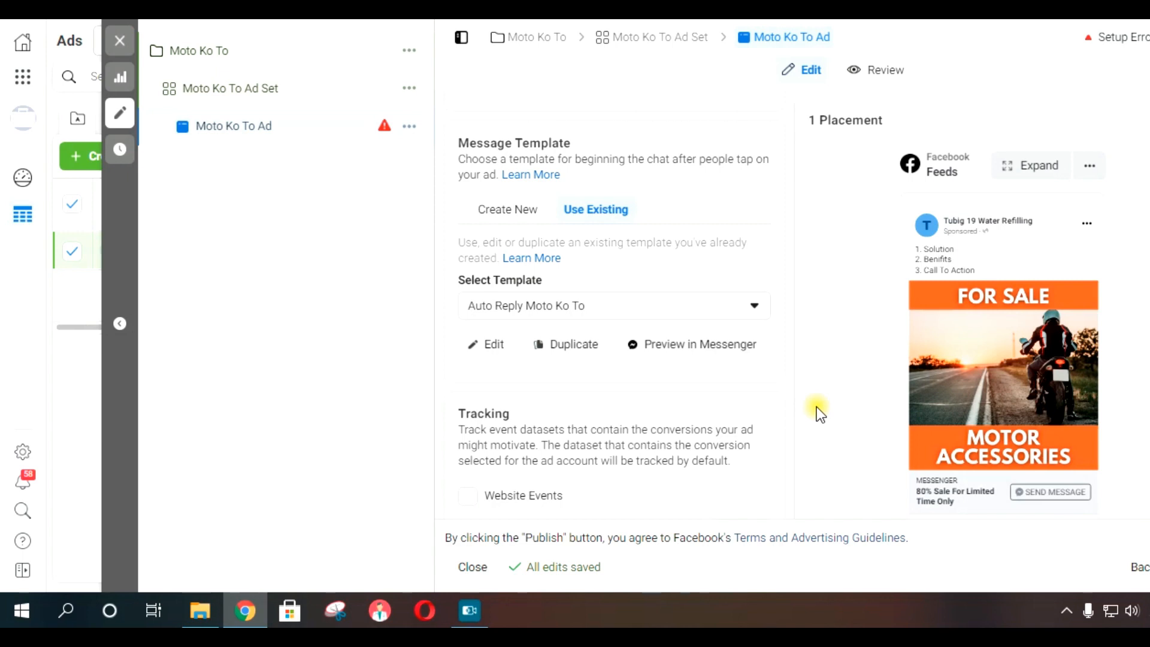
pyautogui.scroll(-1, 829, 419)
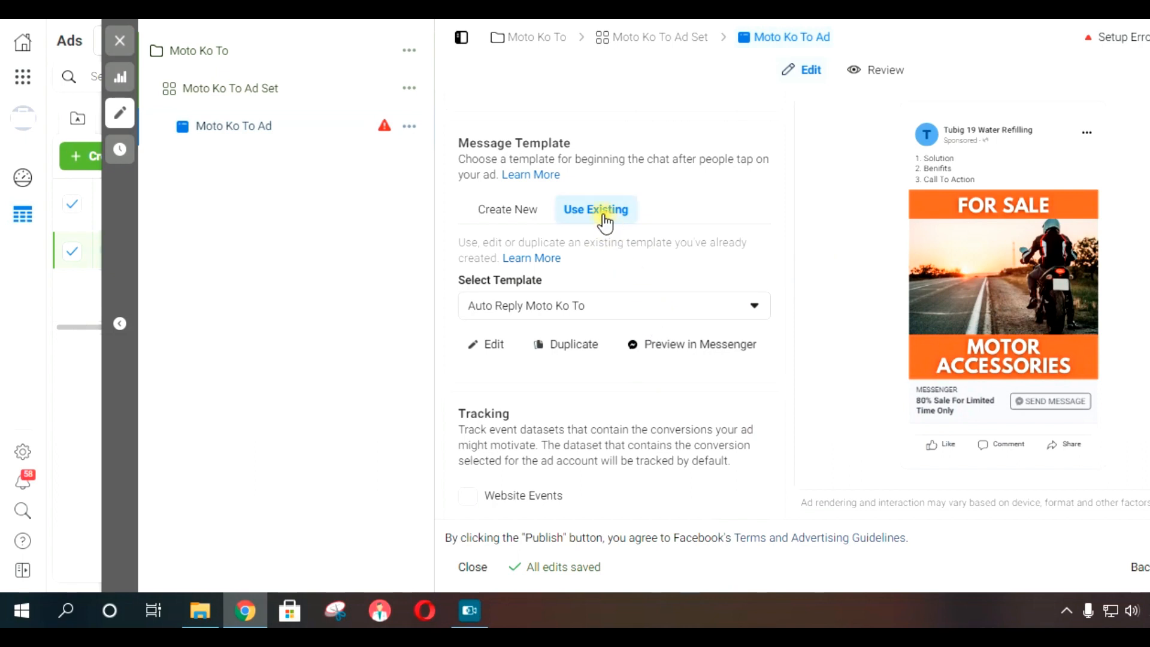
pyautogui.click(515, 307)
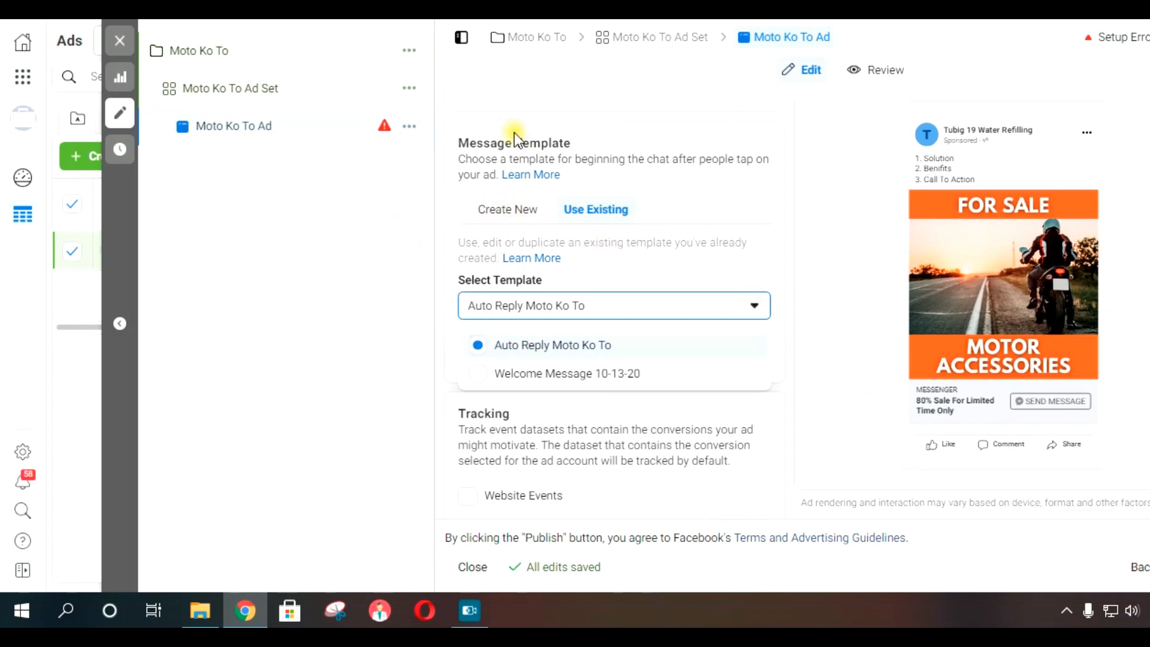
pyautogui.click(584, 144)
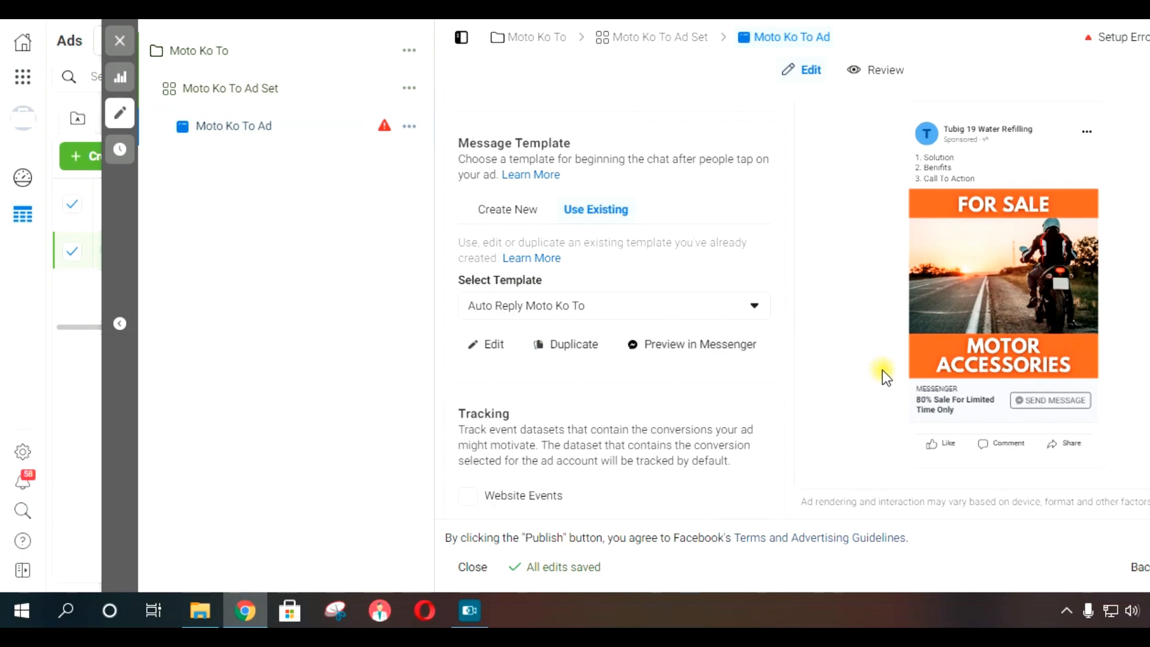
# - Examine the ad's Tracking settings, the error flagged on Moto Ko To Ad and the Feeds preview
pyautogui.scroll(-2, 855, 387)
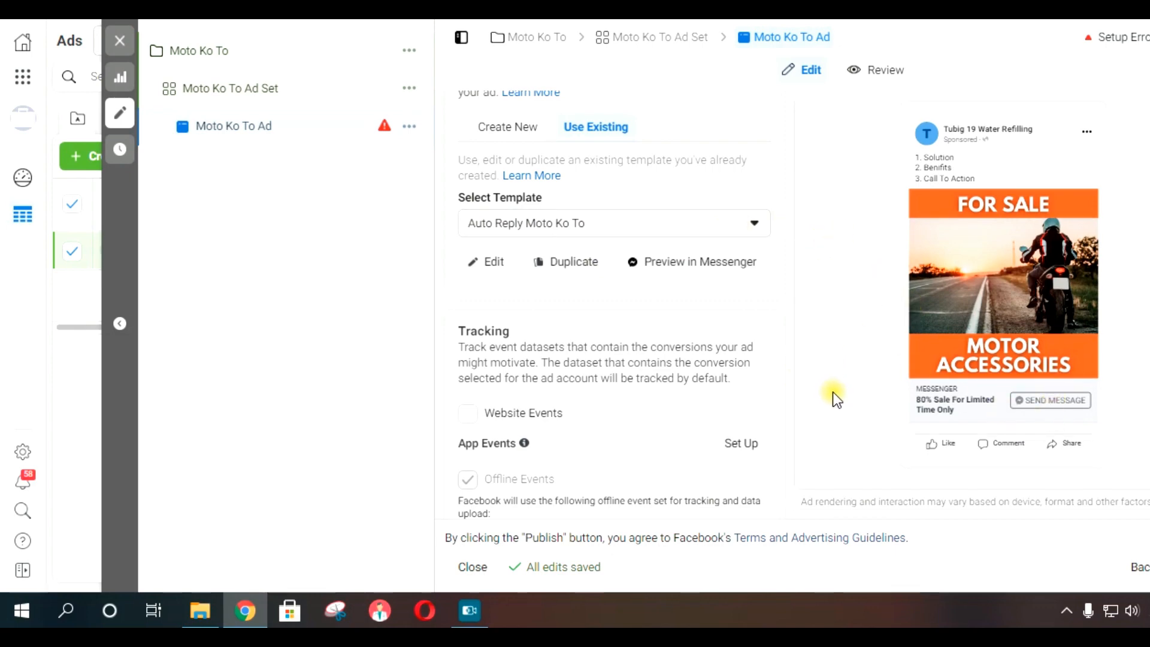
pyautogui.scroll(-3, 864, 390)
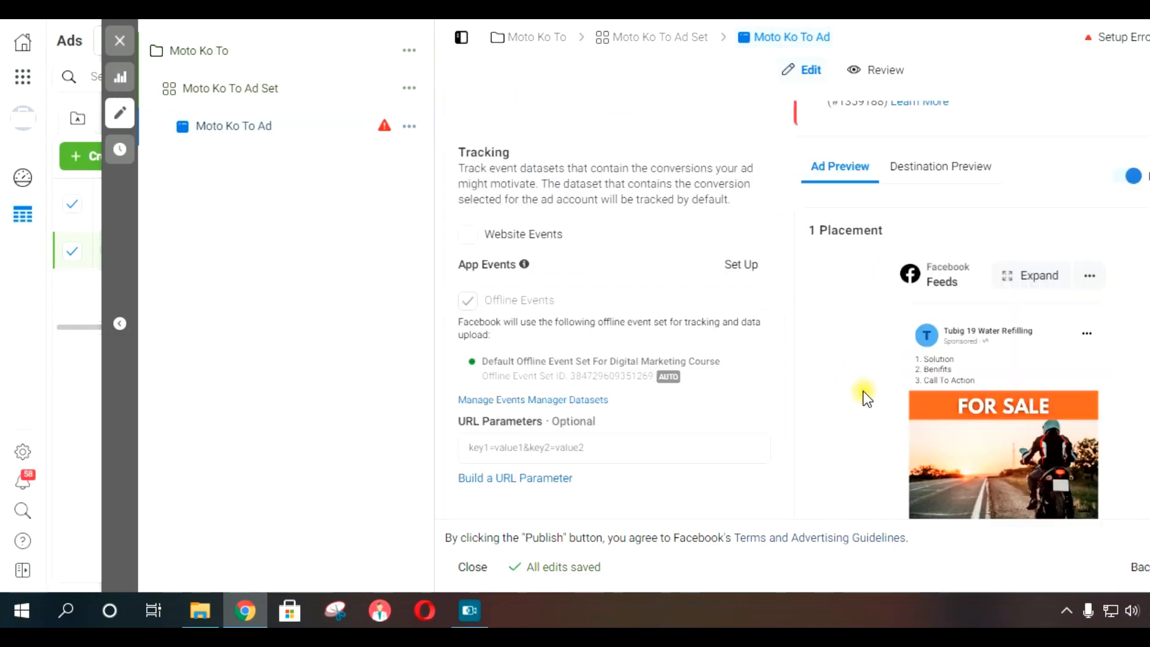
pyautogui.scroll(-4, 809, 429)
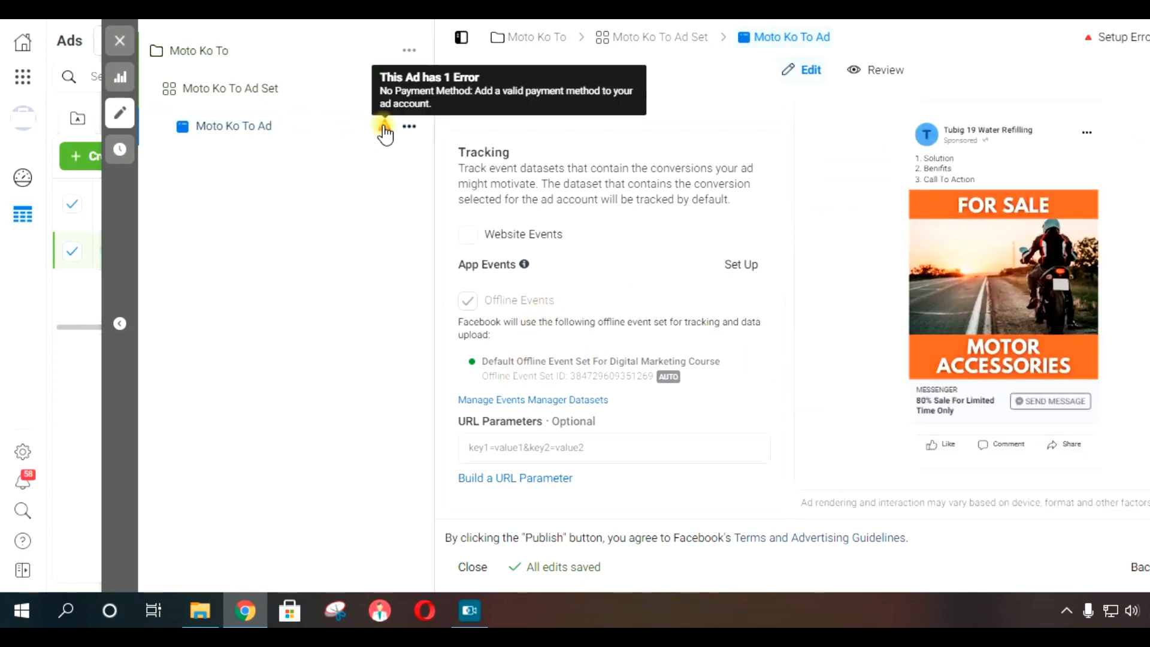
pyautogui.scroll(4, 847, 372)
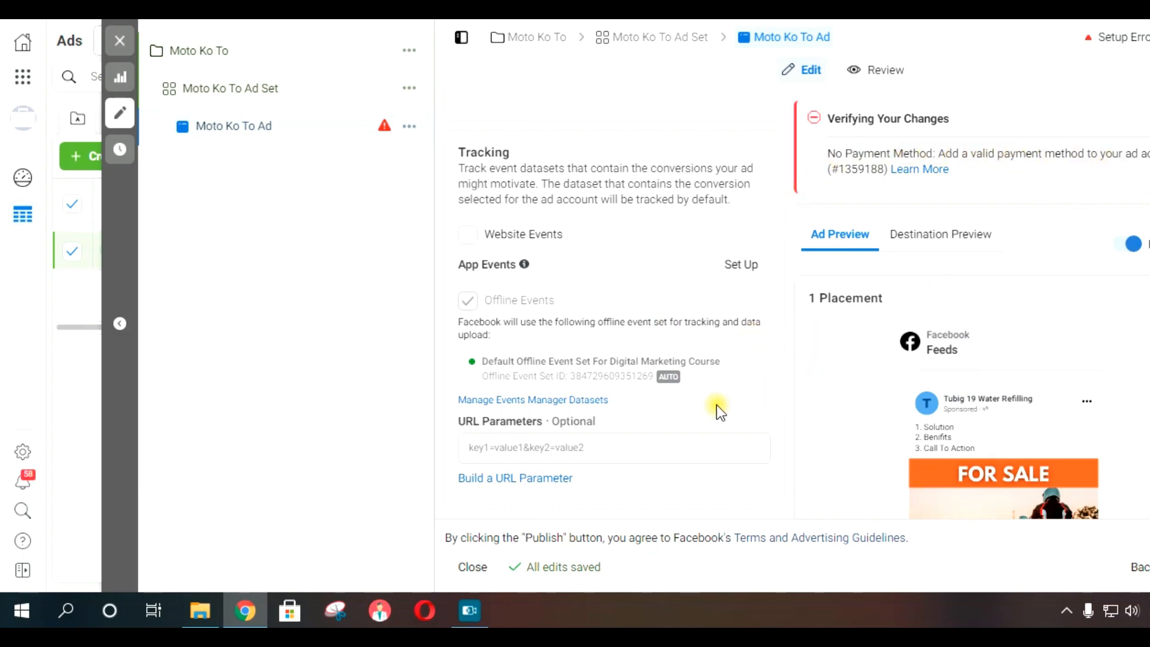
pyautogui.moveTo(877, 362)
pyautogui.scroll(-5, 829, 360)
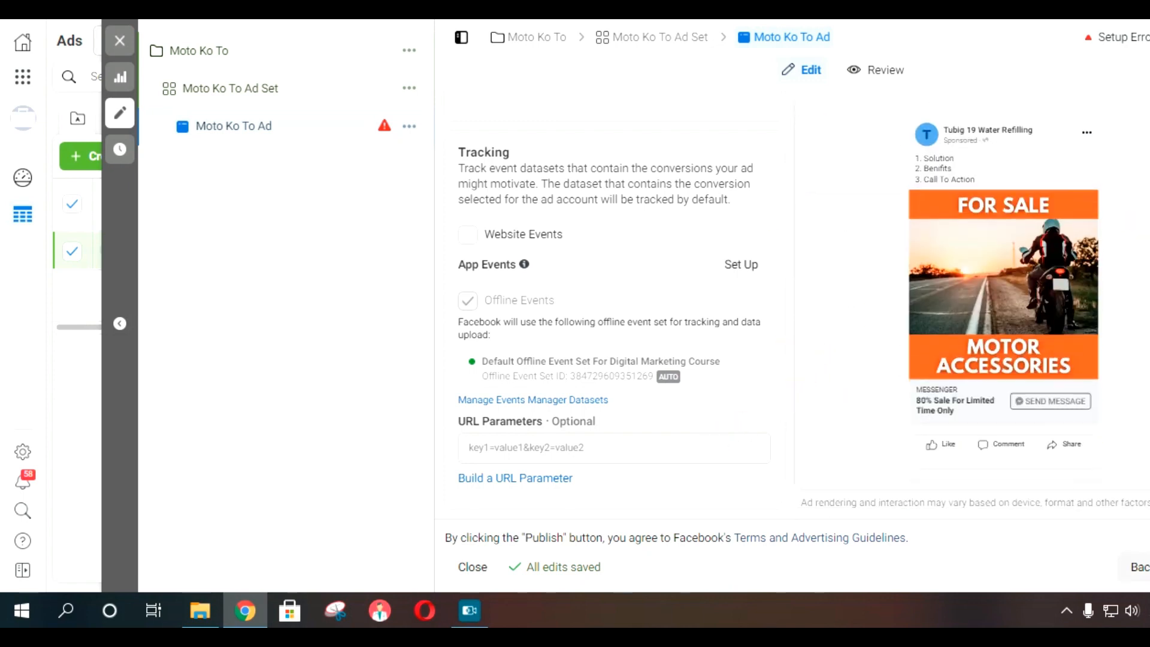
pyautogui.scroll(5, 839, 455)
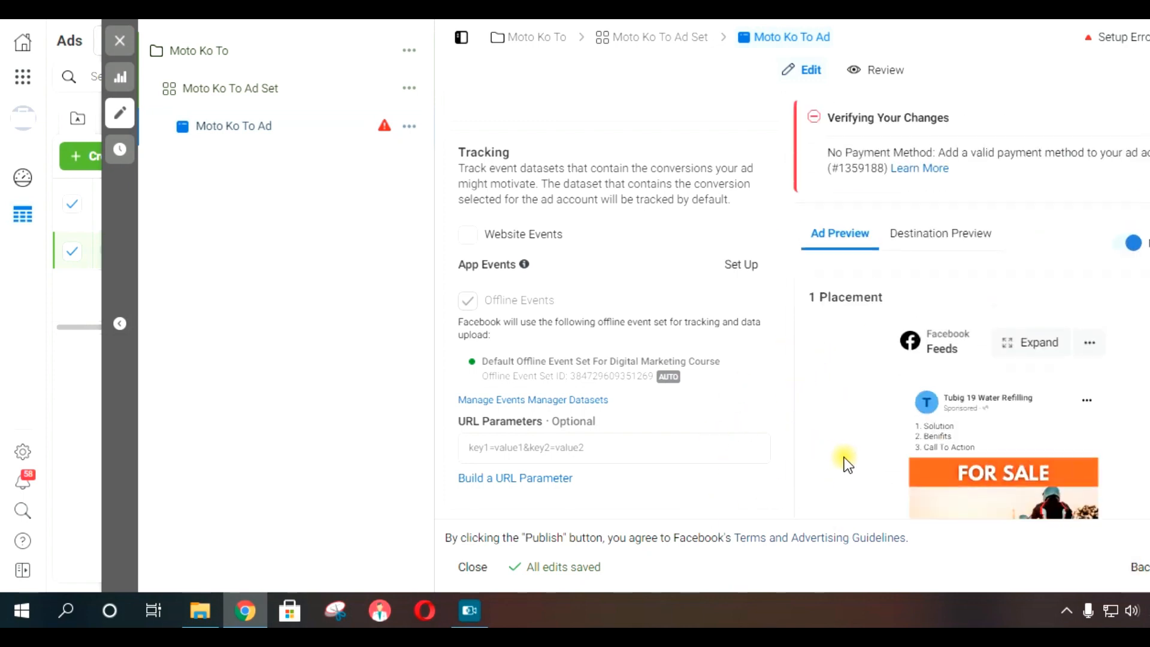
# - Review the ad's setup from Identity through creative, message template and Tracking, rechecking its flagged error and the Feeds preview
pyautogui.scroll(15, 689, 395)
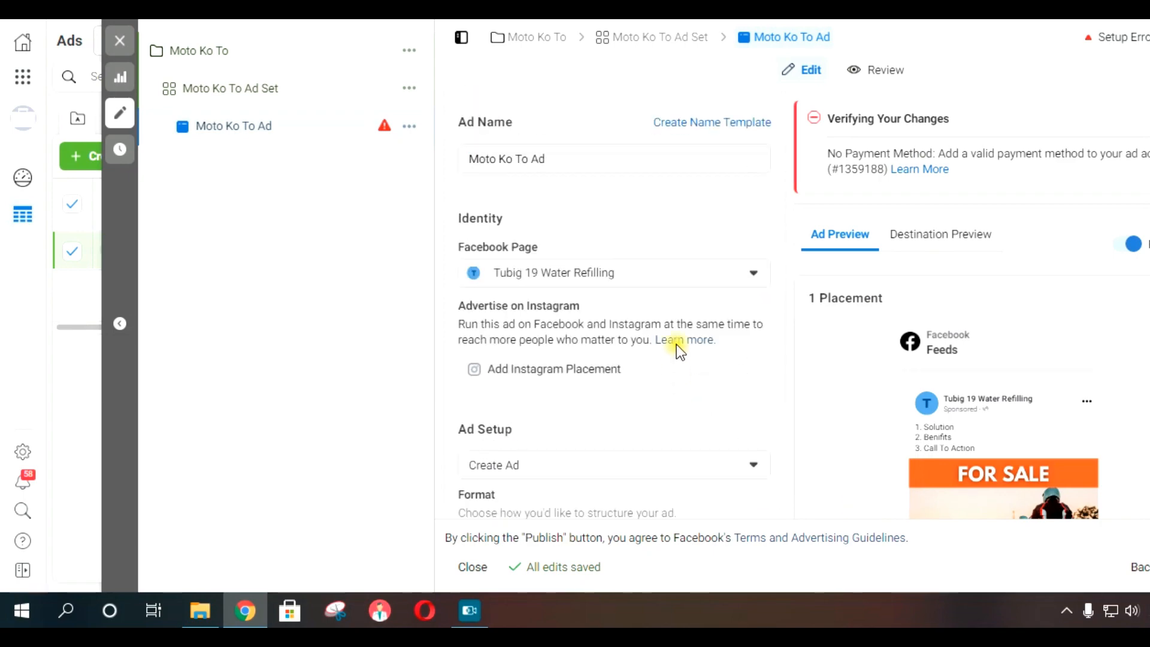
pyautogui.scroll(-10, 733, 271)
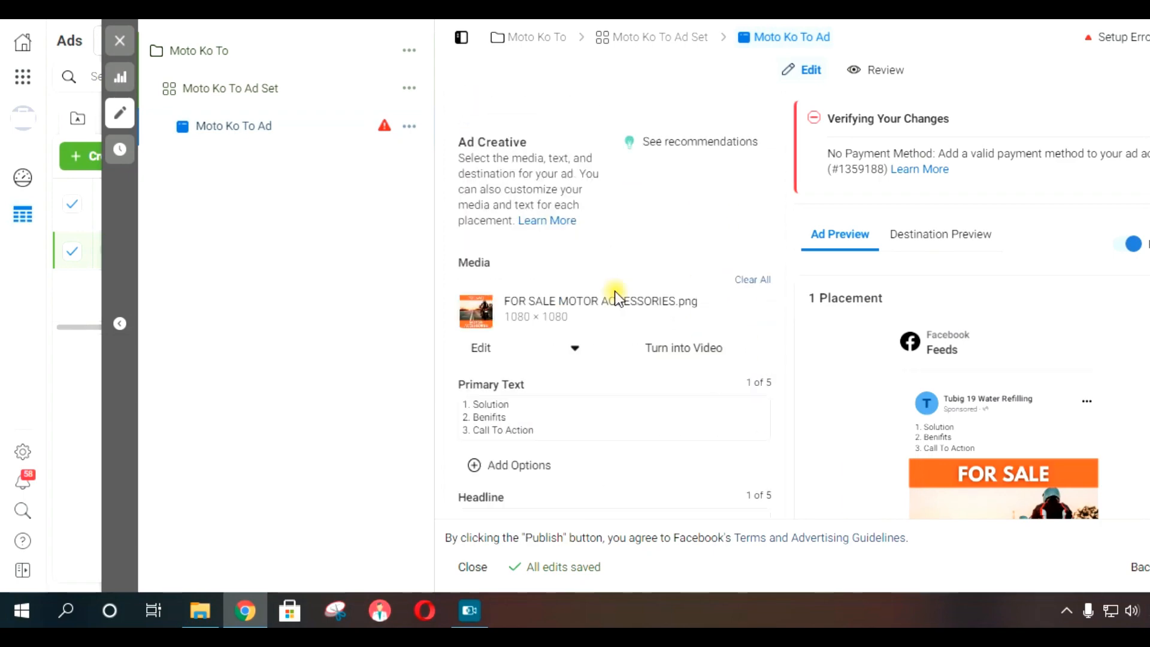
pyautogui.moveTo(384, 127)
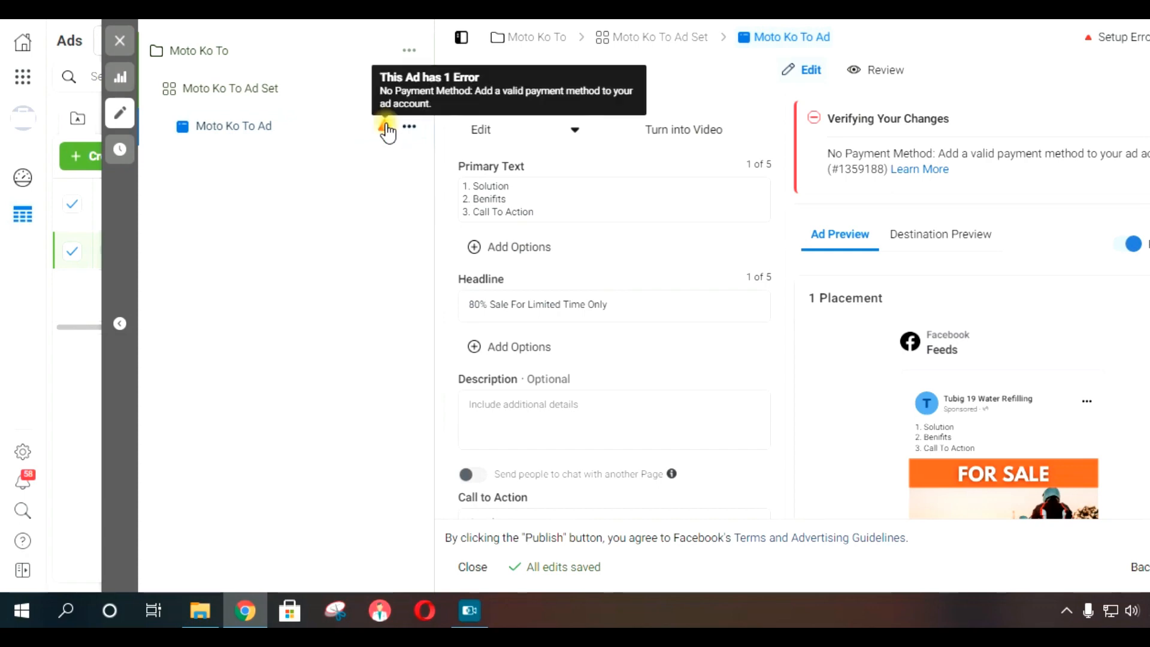
pyautogui.scroll(-10, 794, 403)
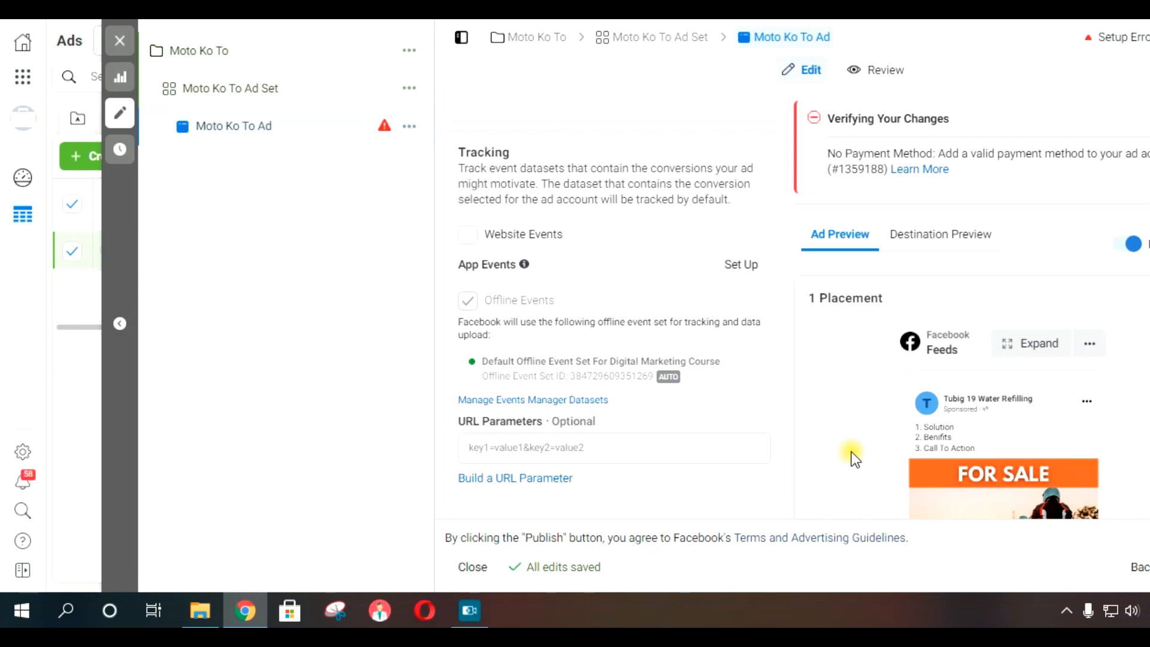
pyautogui.scroll(-5, 846, 455)
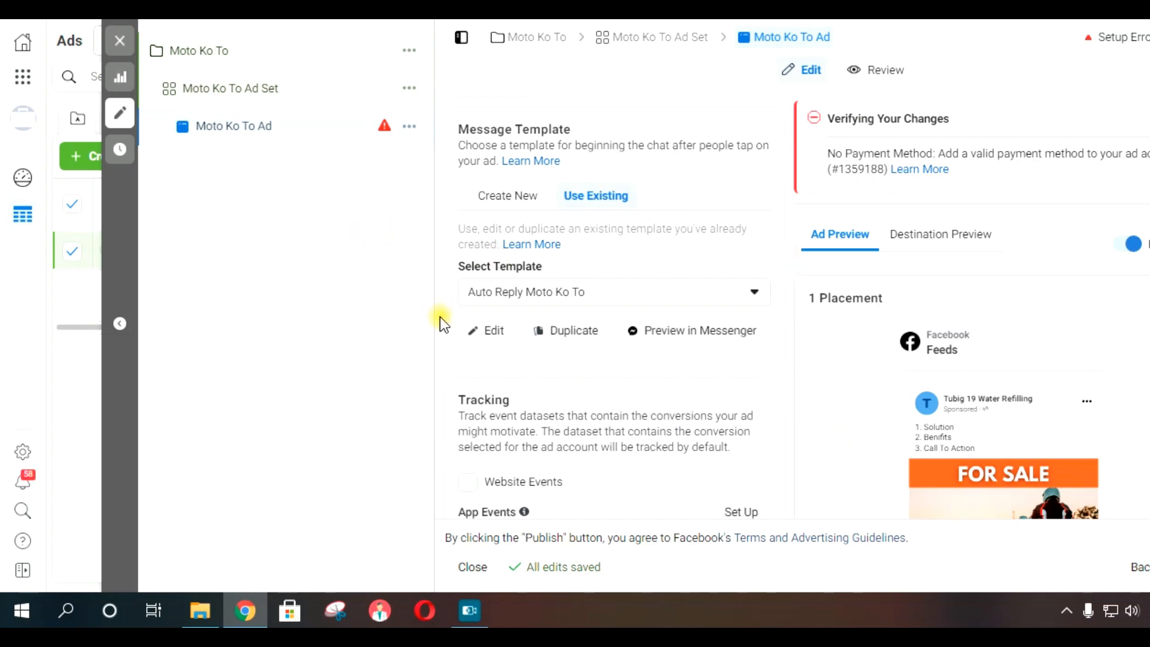
pyautogui.scroll(-4, 737, 411)
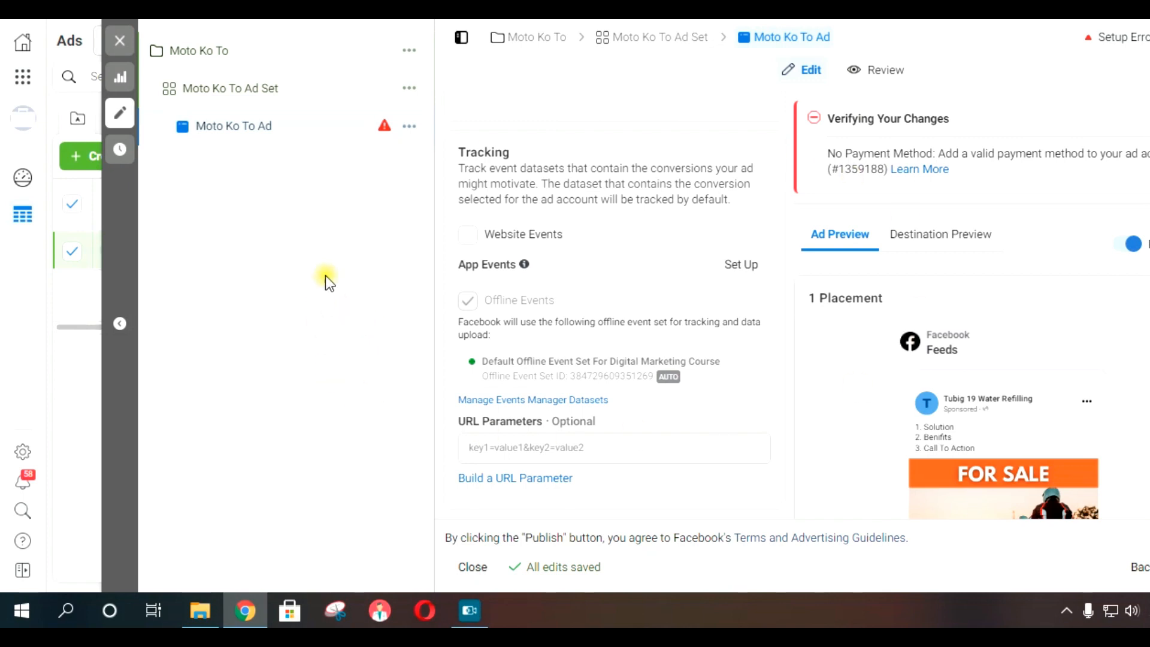
pyautogui.moveTo(929, 317)
pyautogui.scroll(-5, 875, 455)
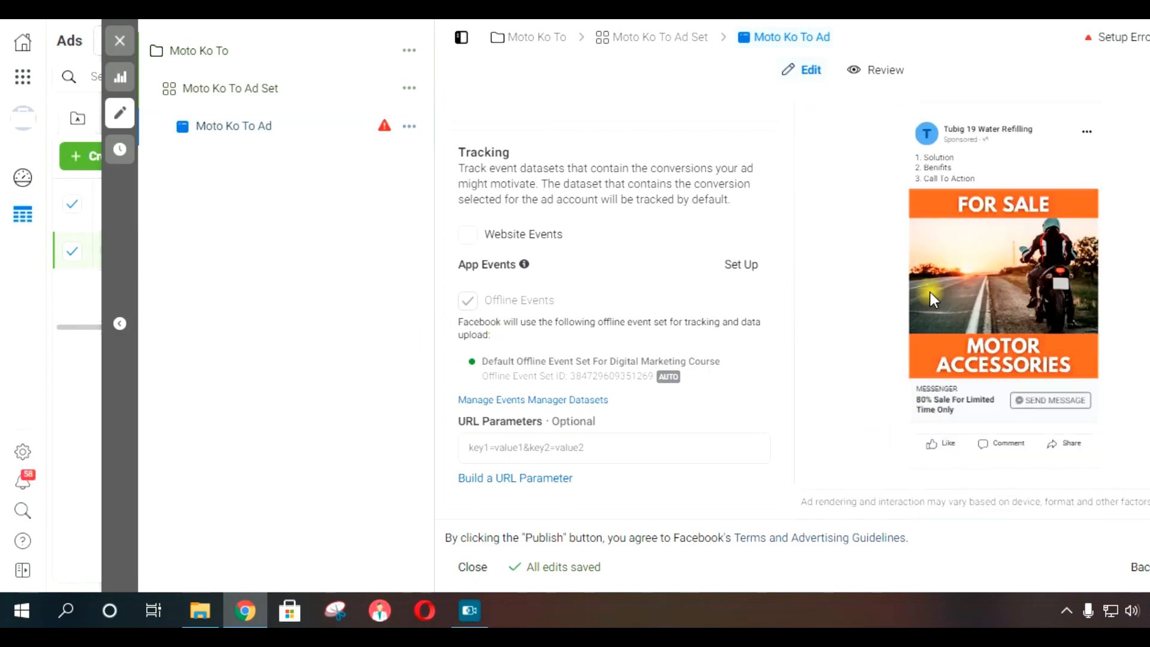